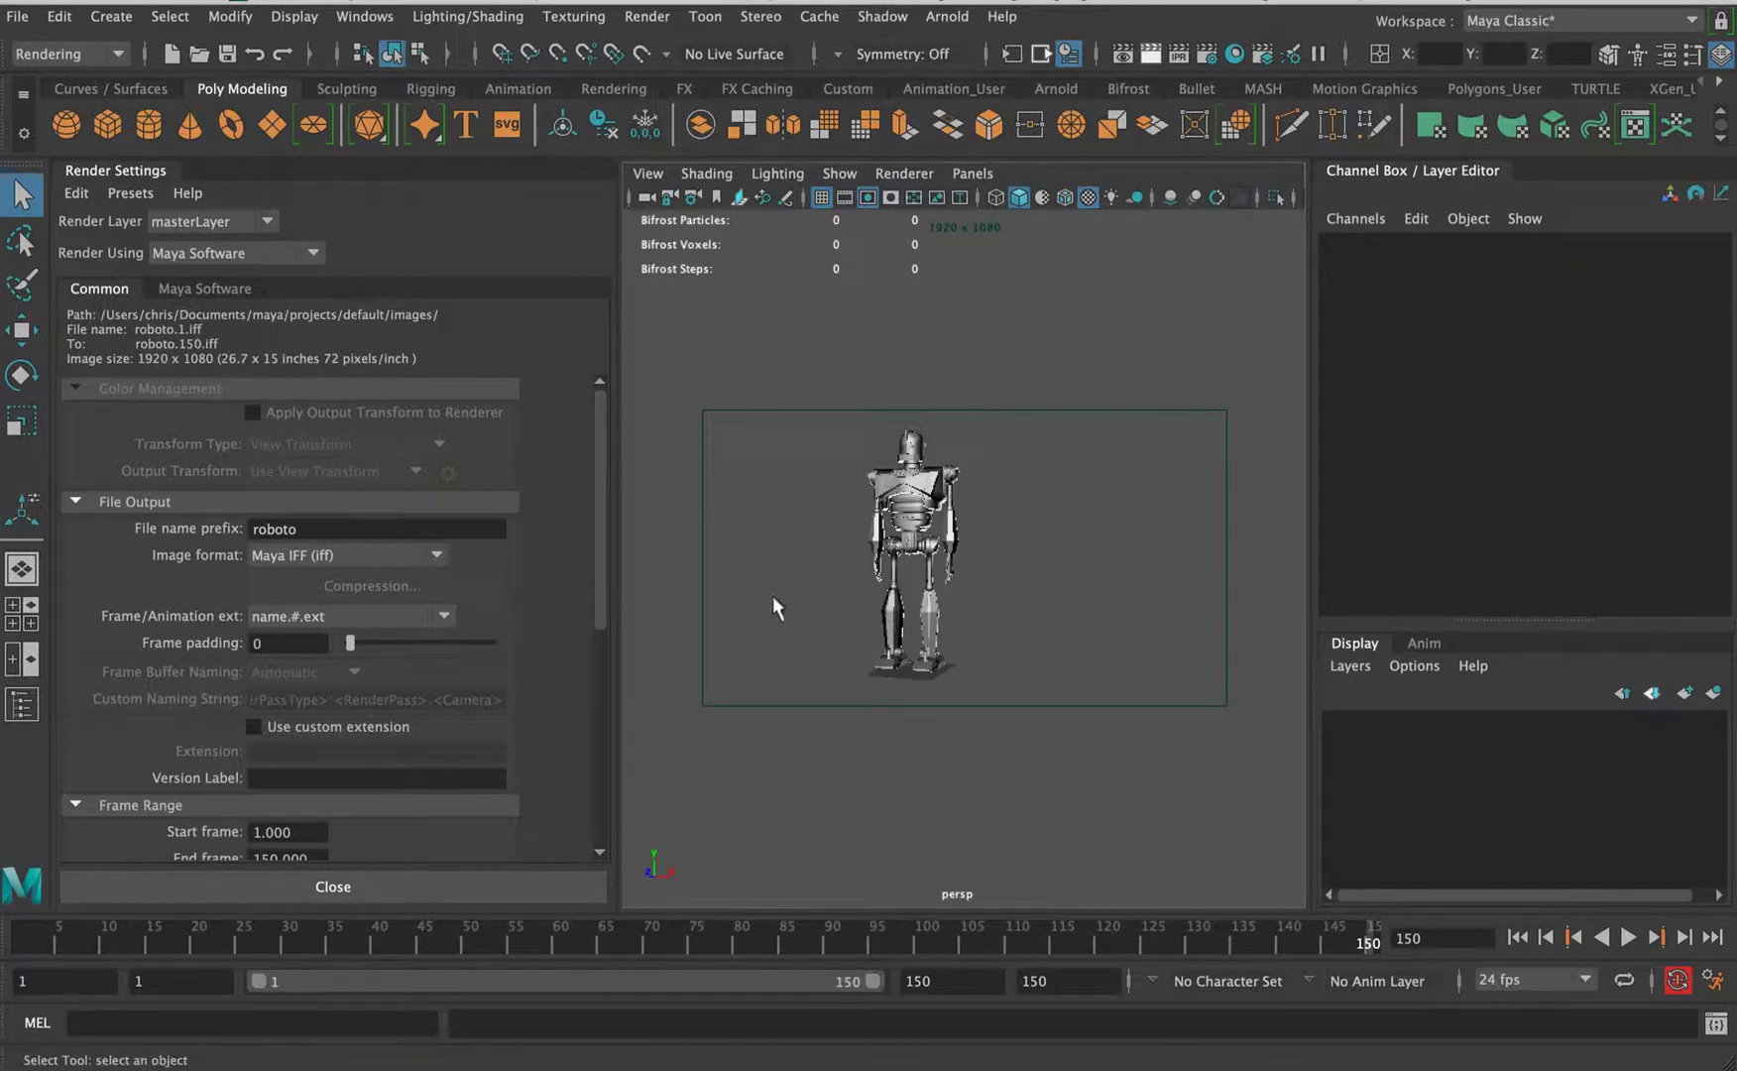
- Set the render engine to Maya Hardware 2.0 and close the Render Settings
click(265, 260)
click(248, 299)
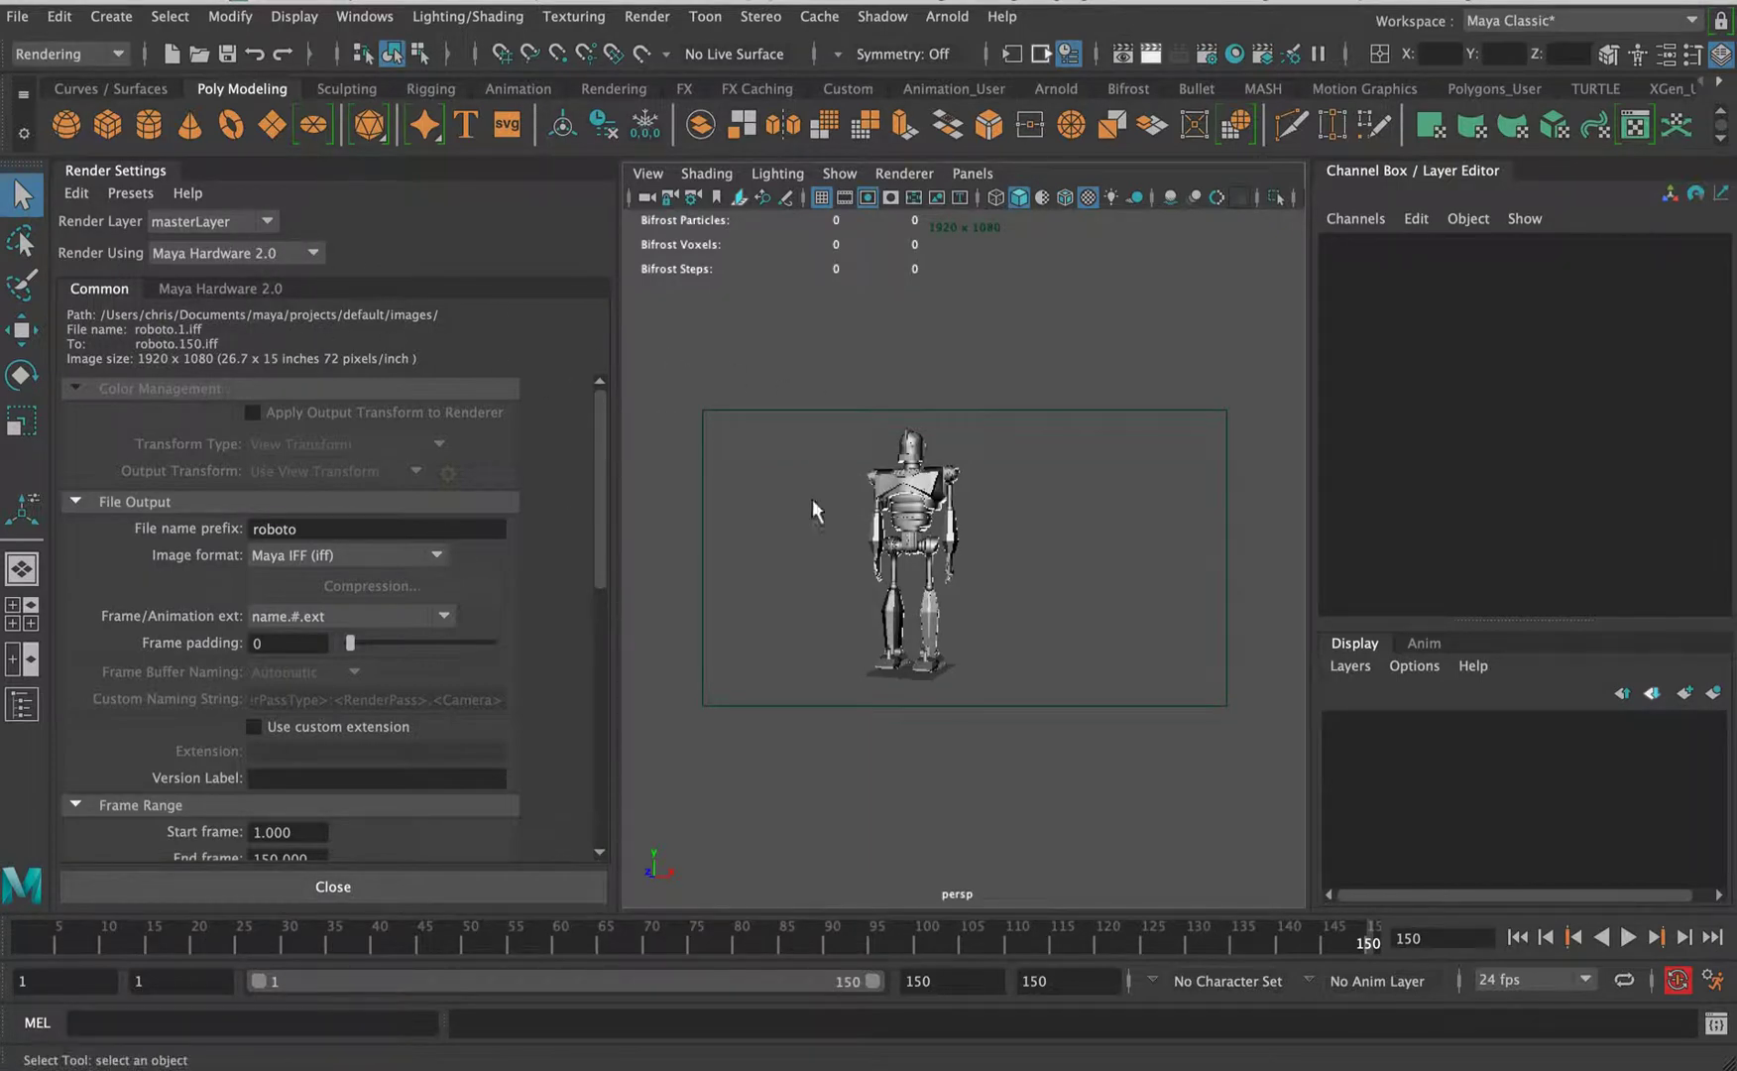
alt+right_drag(822, 581, 1091, 555)
alt+middle_drag(754, 347, 1048, 585)
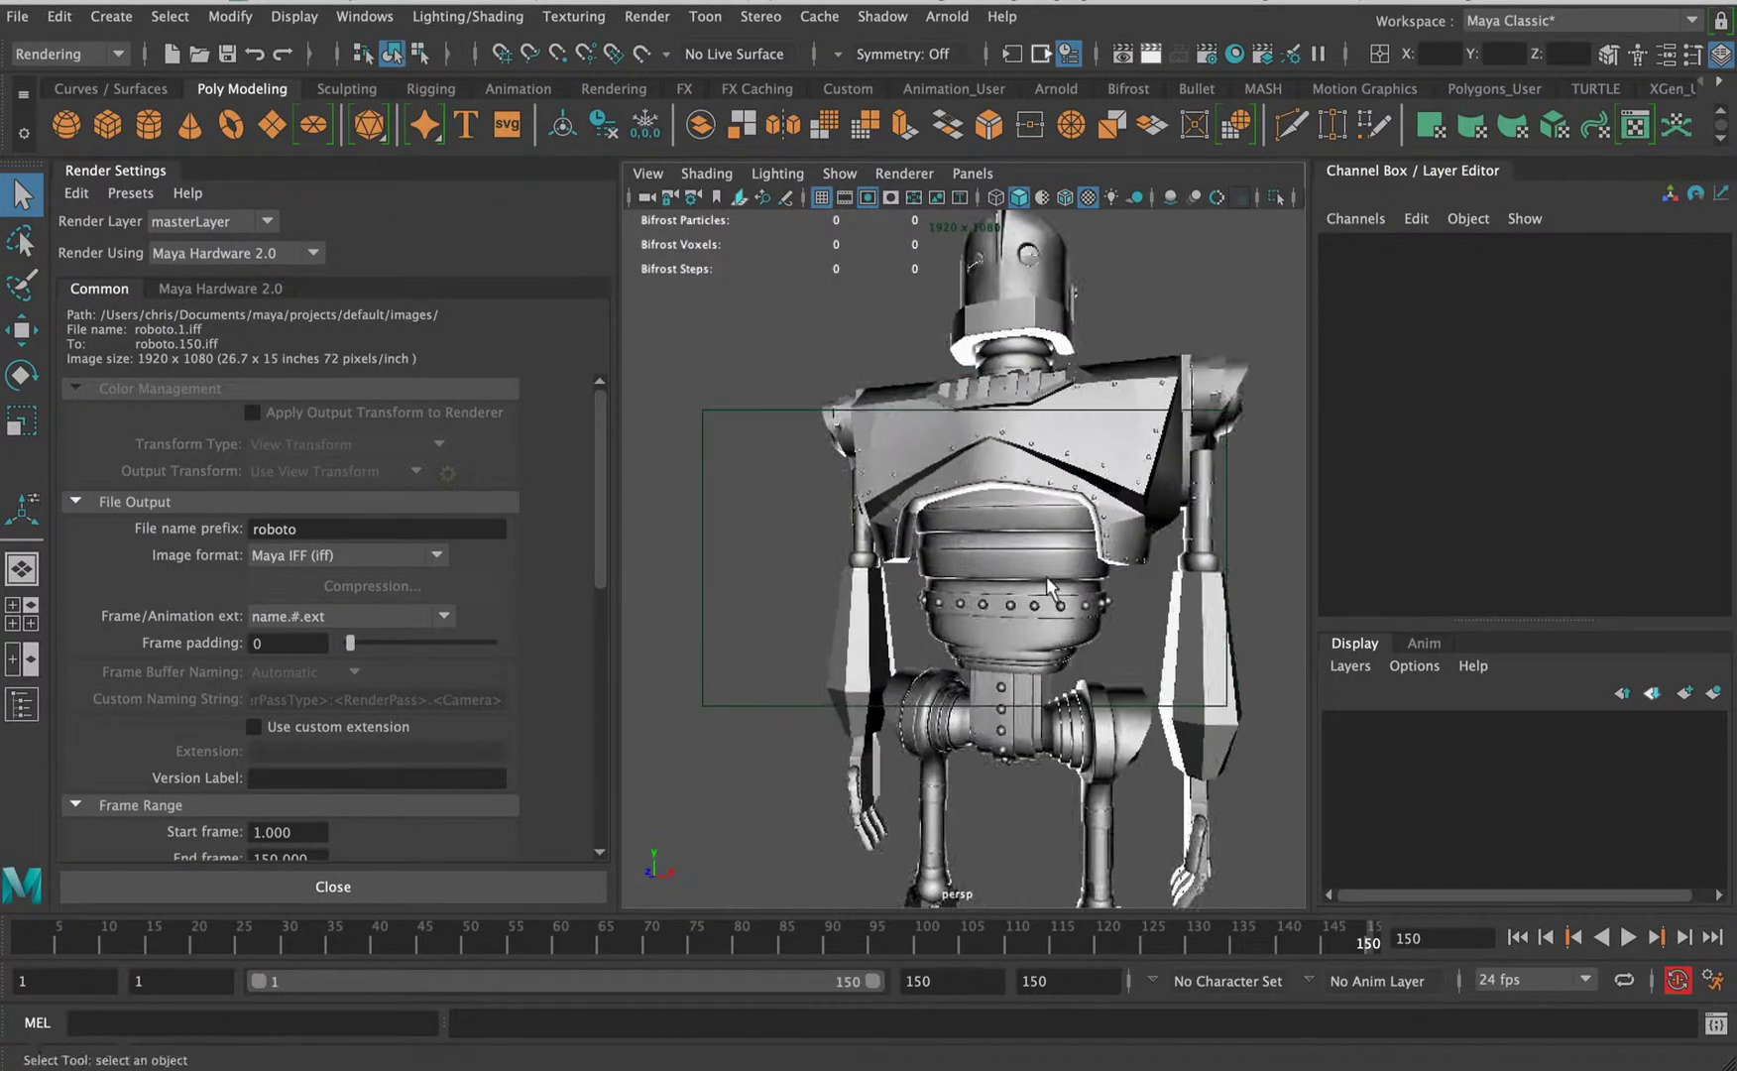
alt+right_drag(1048, 585, 970, 504)
alt+middle_drag(969, 503, 950, 479)
alt+right_drag(952, 480, 1094, 491)
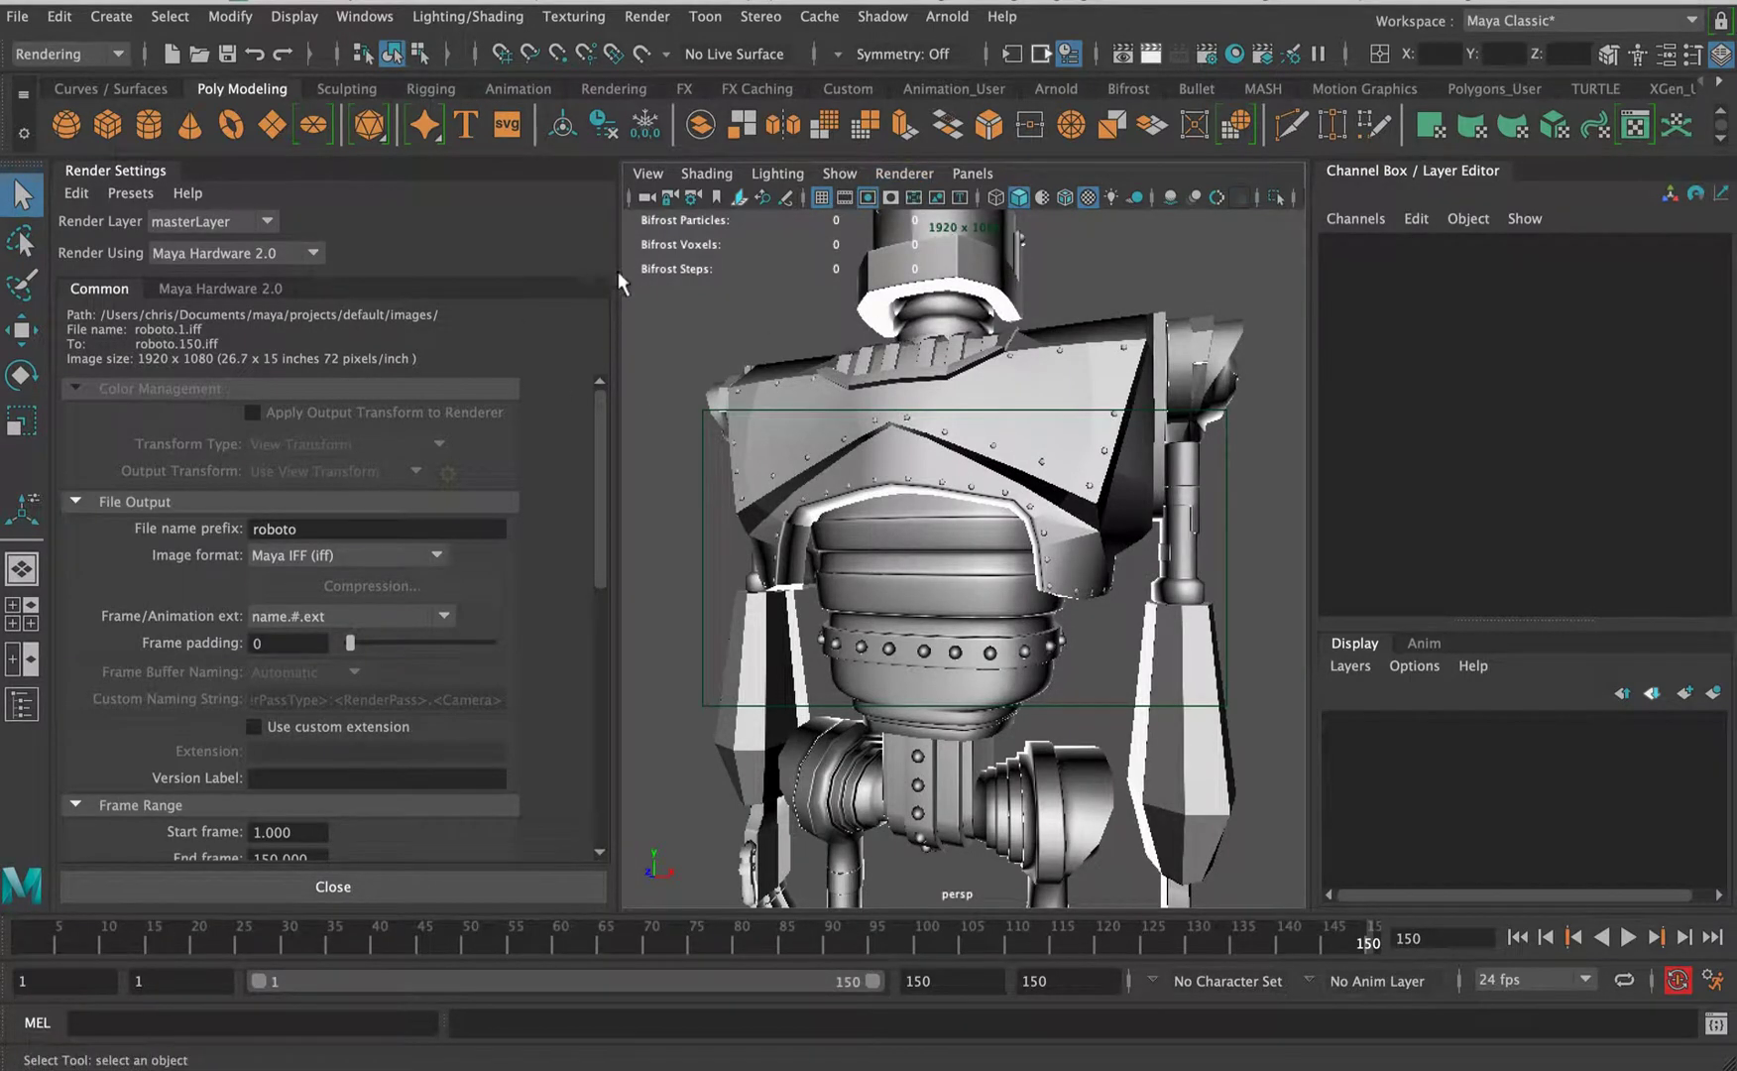
drag(117, 169, 1031, 474)
click(996, 443)
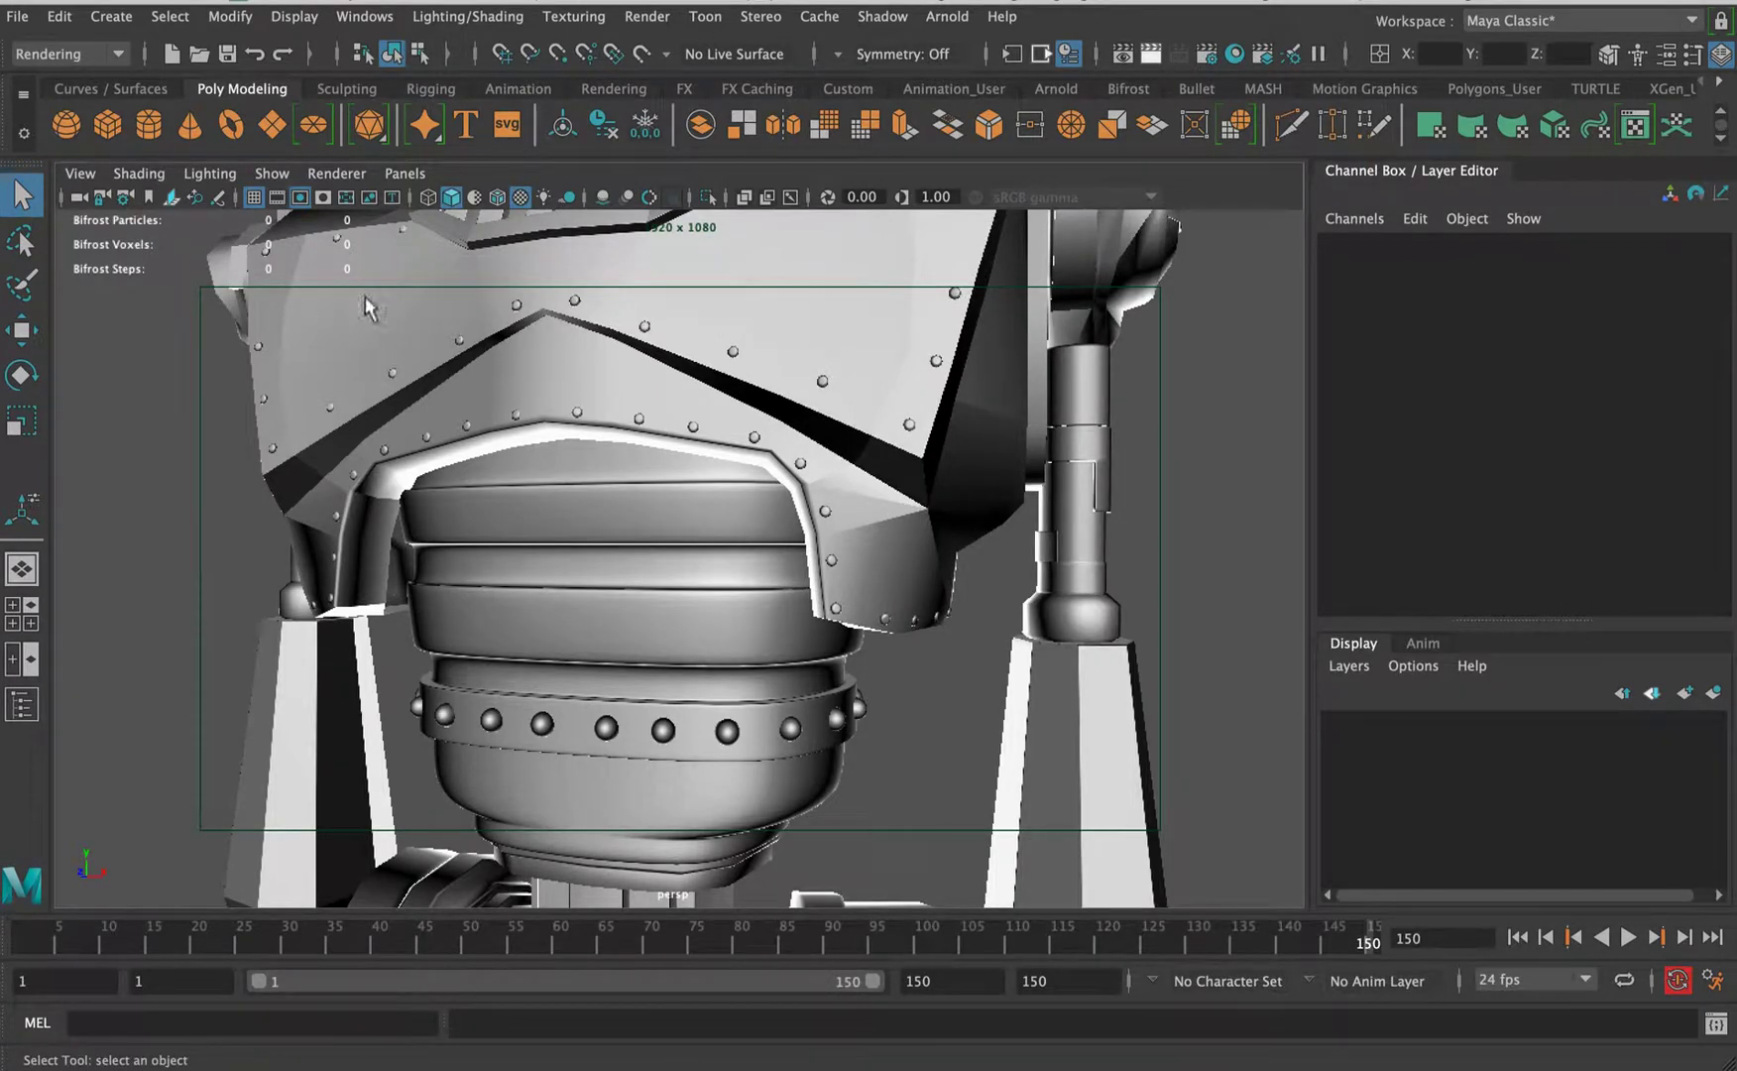
alt+right_drag(805, 603, 724, 486)
alt+middle_drag(699, 420, 749, 601)
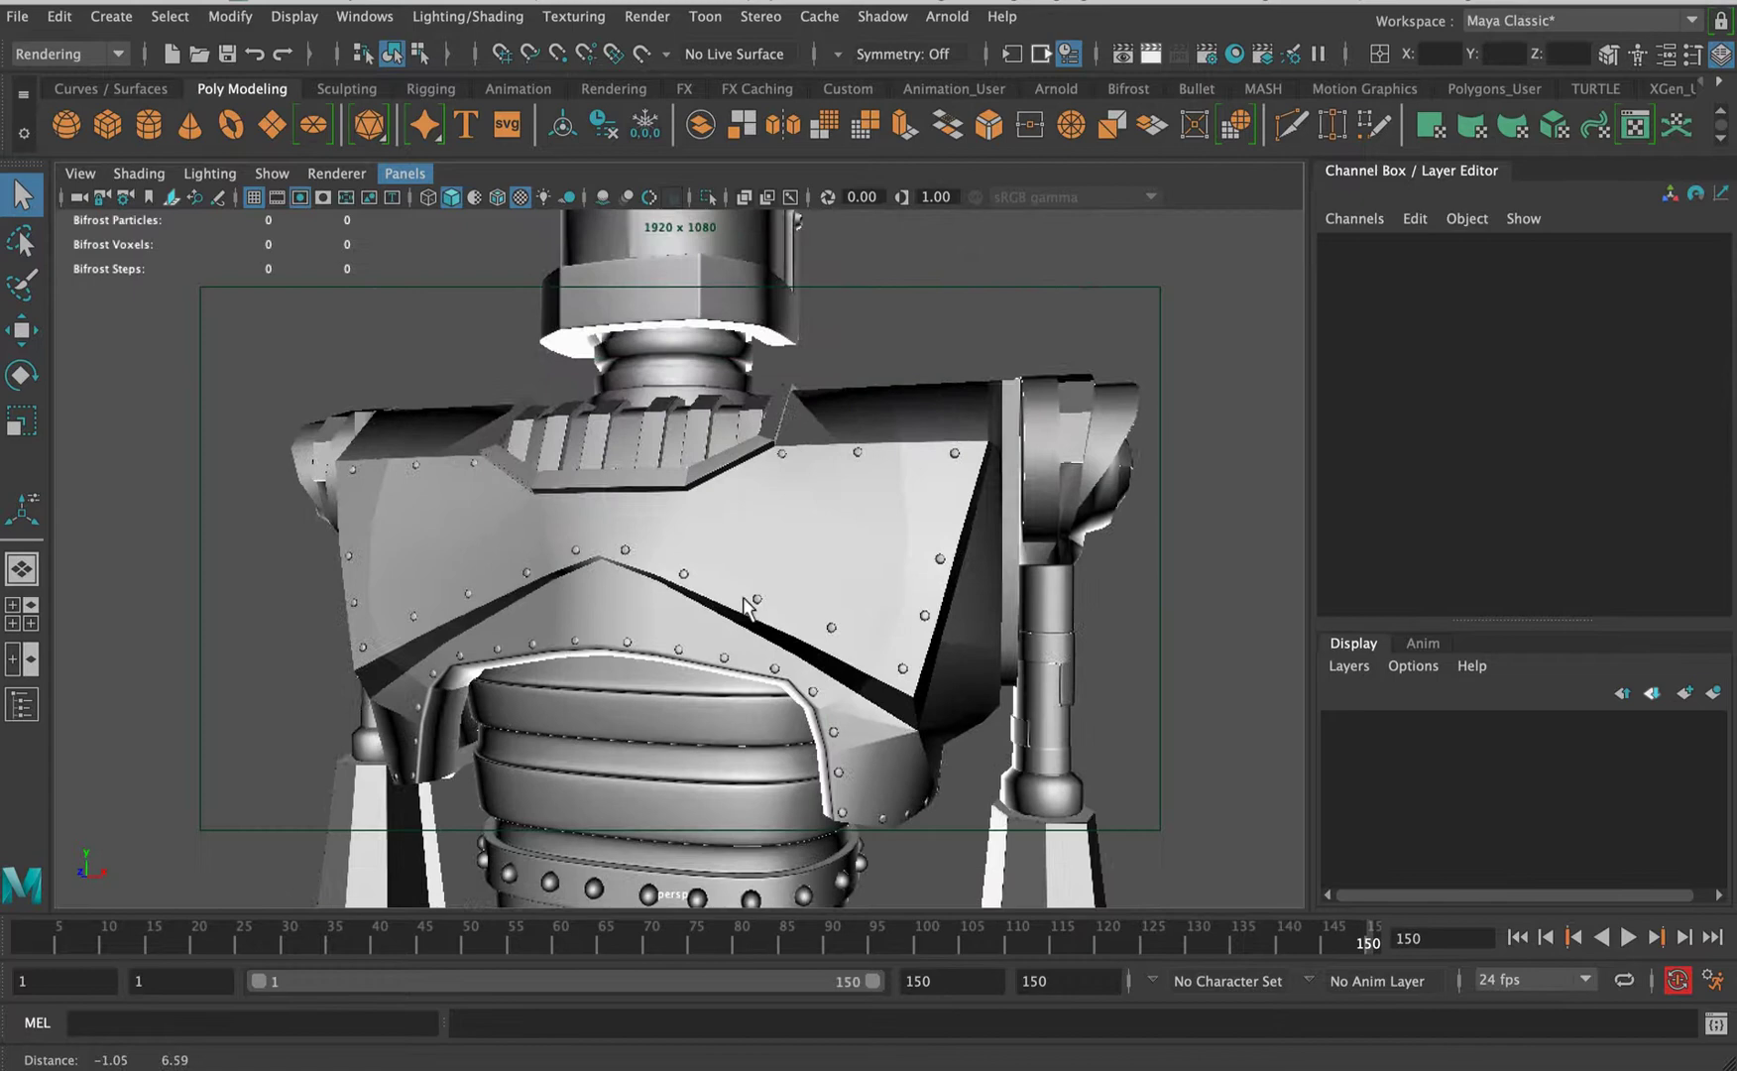
alt+right_drag(748, 601, 666, 470)
alt+middle_drag(666, 470, 656, 524)
alt+drag(574, 371, 574, 526)
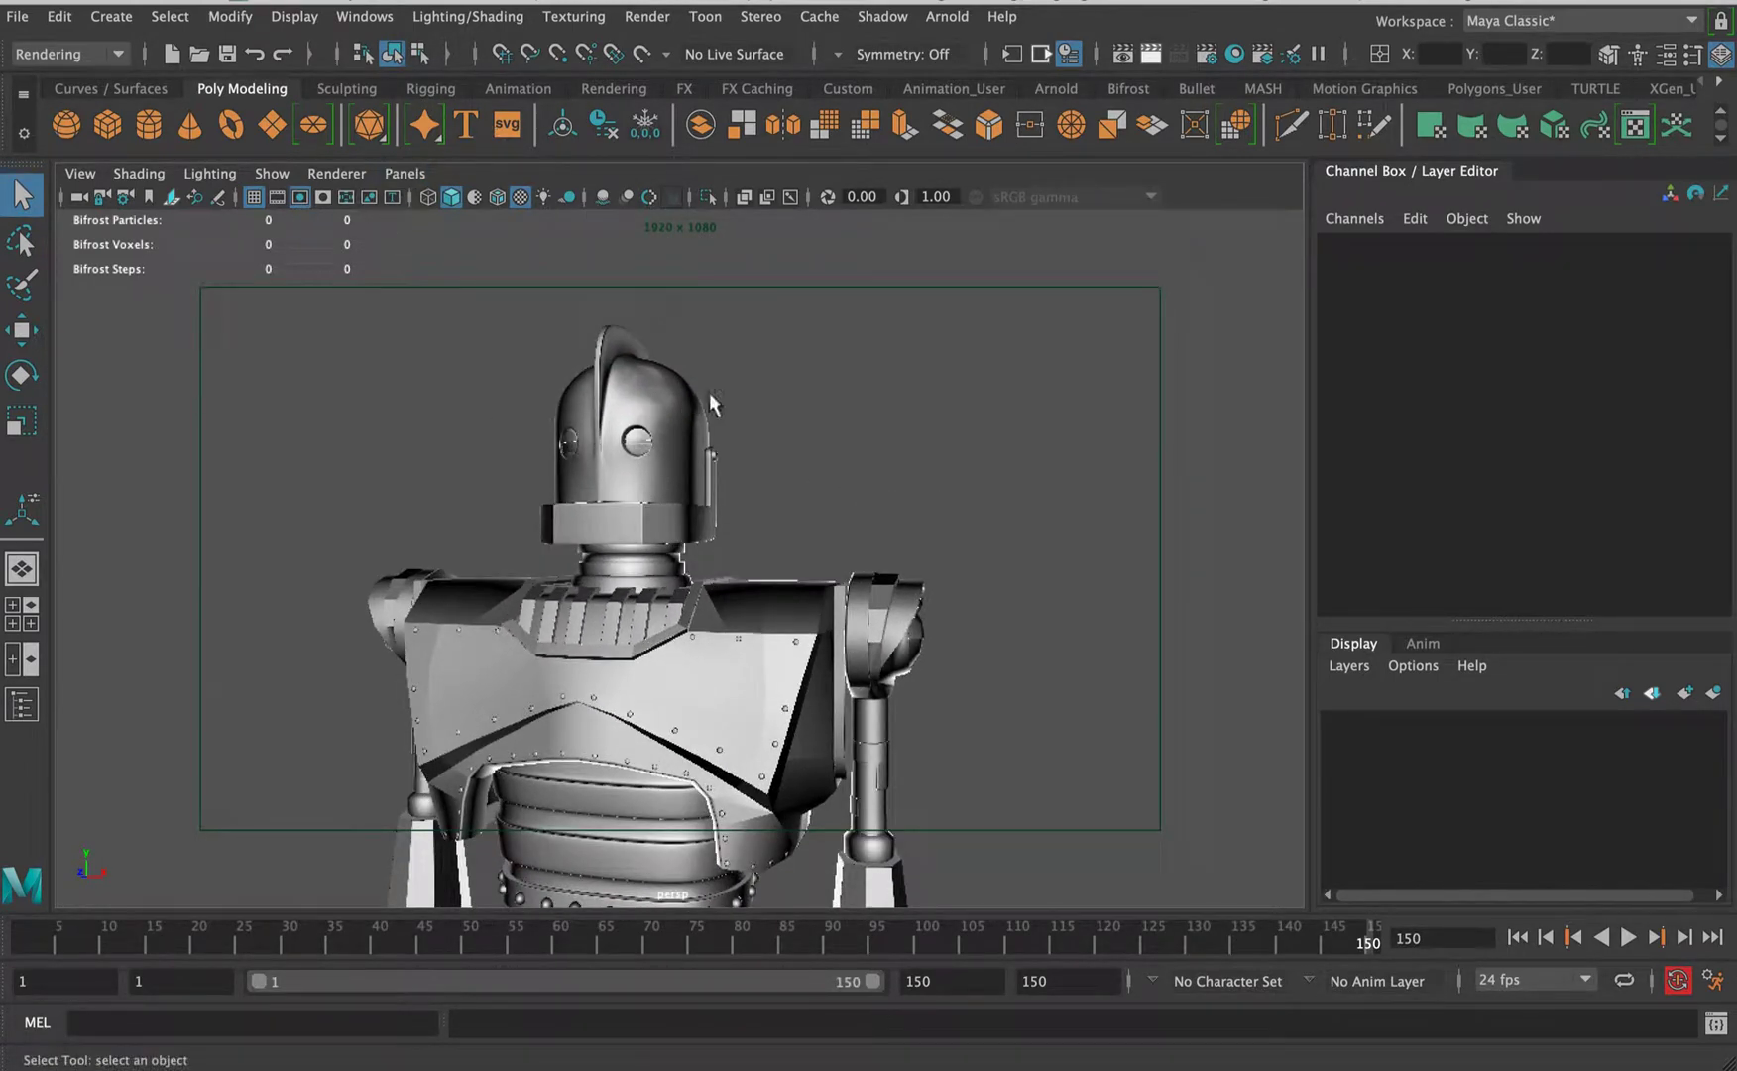
click(665, 403)
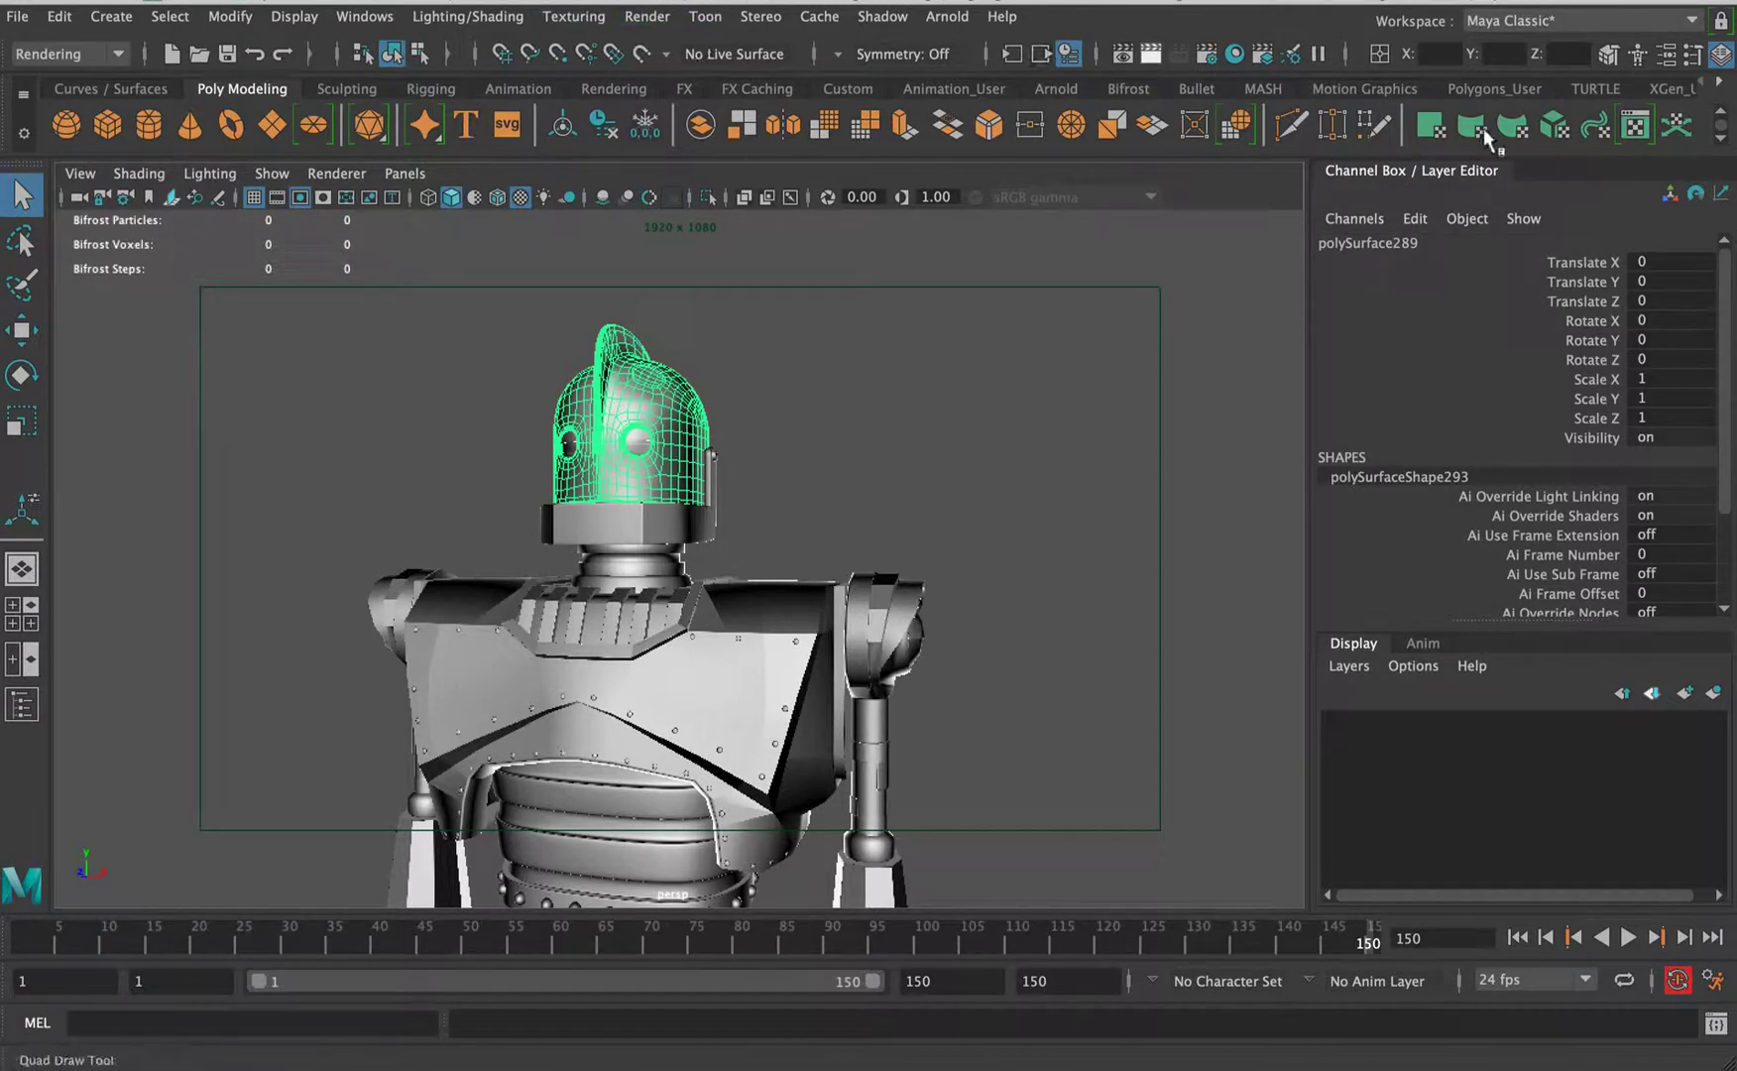
- Select all parts of the robot and assign the Shaded Brightness Three Tone toon fill shader to them
alt+right_drag(1023, 489, 746, 458)
alt+middle_drag(745, 458, 783, 248)
alt+right_drag(783, 248, 590, 429)
drag(538, 386, 769, 471)
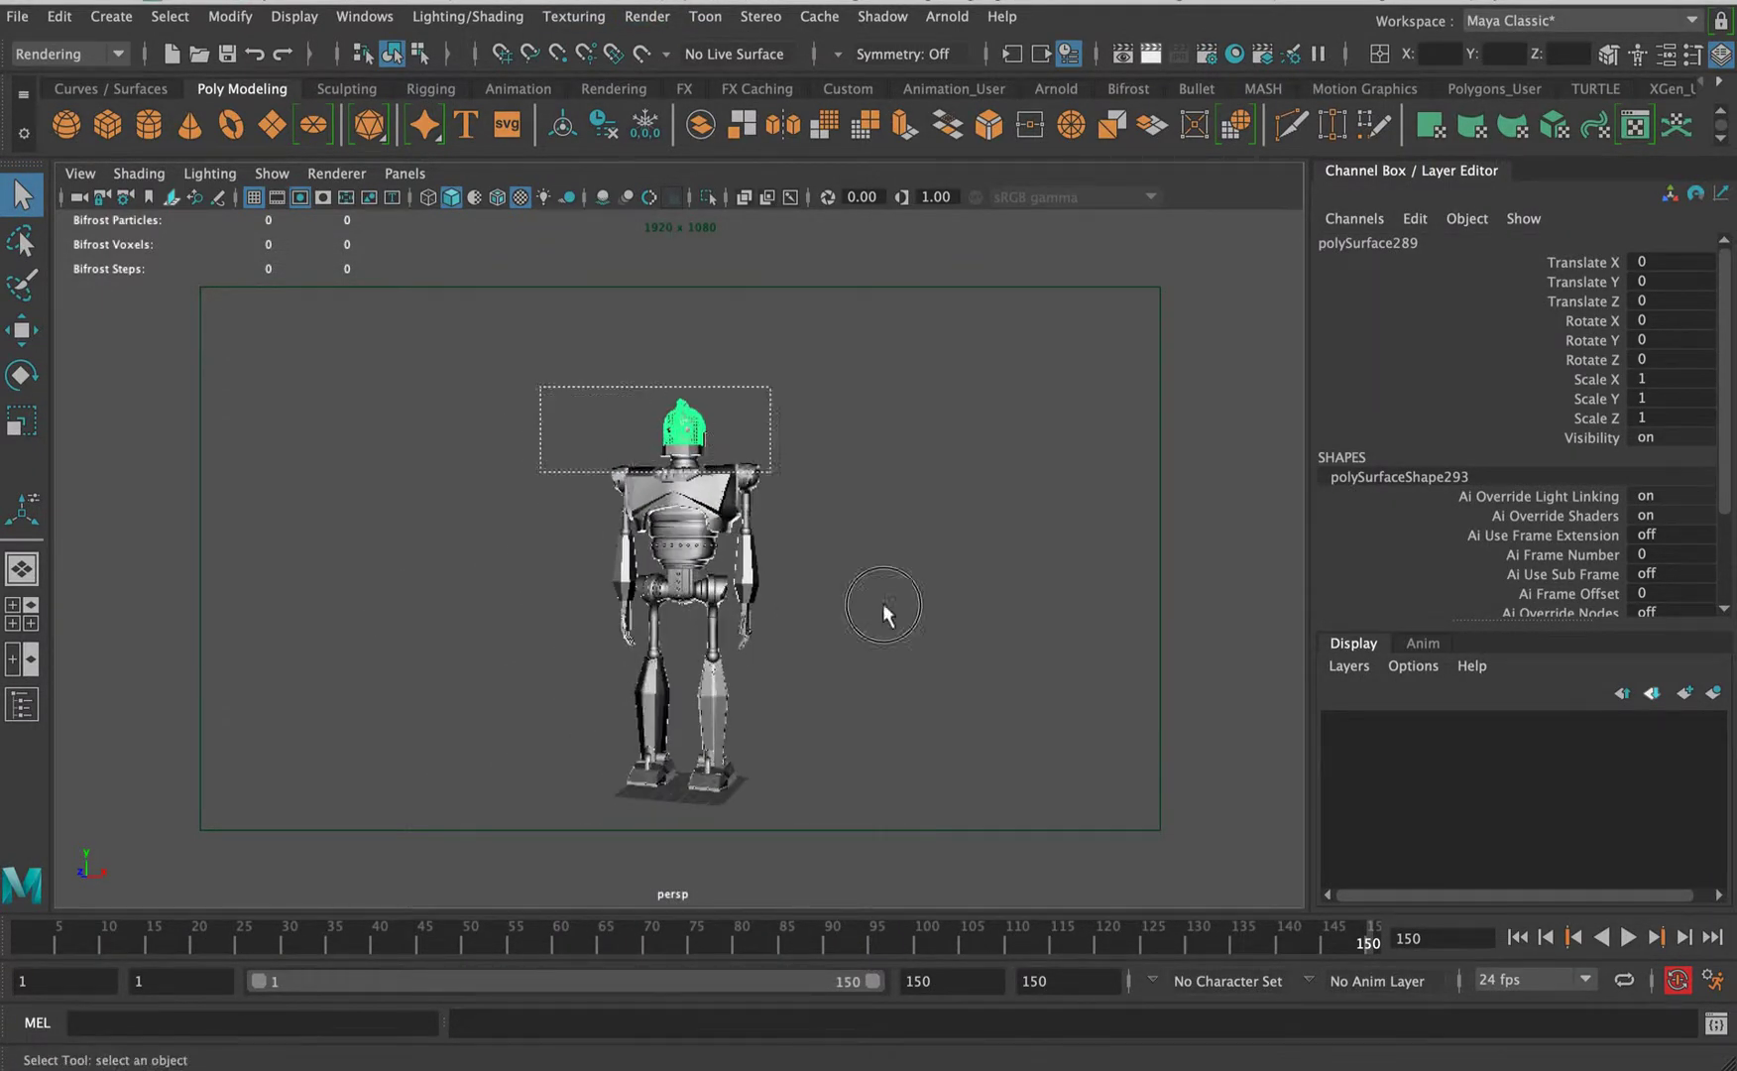
drag(643, 670, 711, 287)
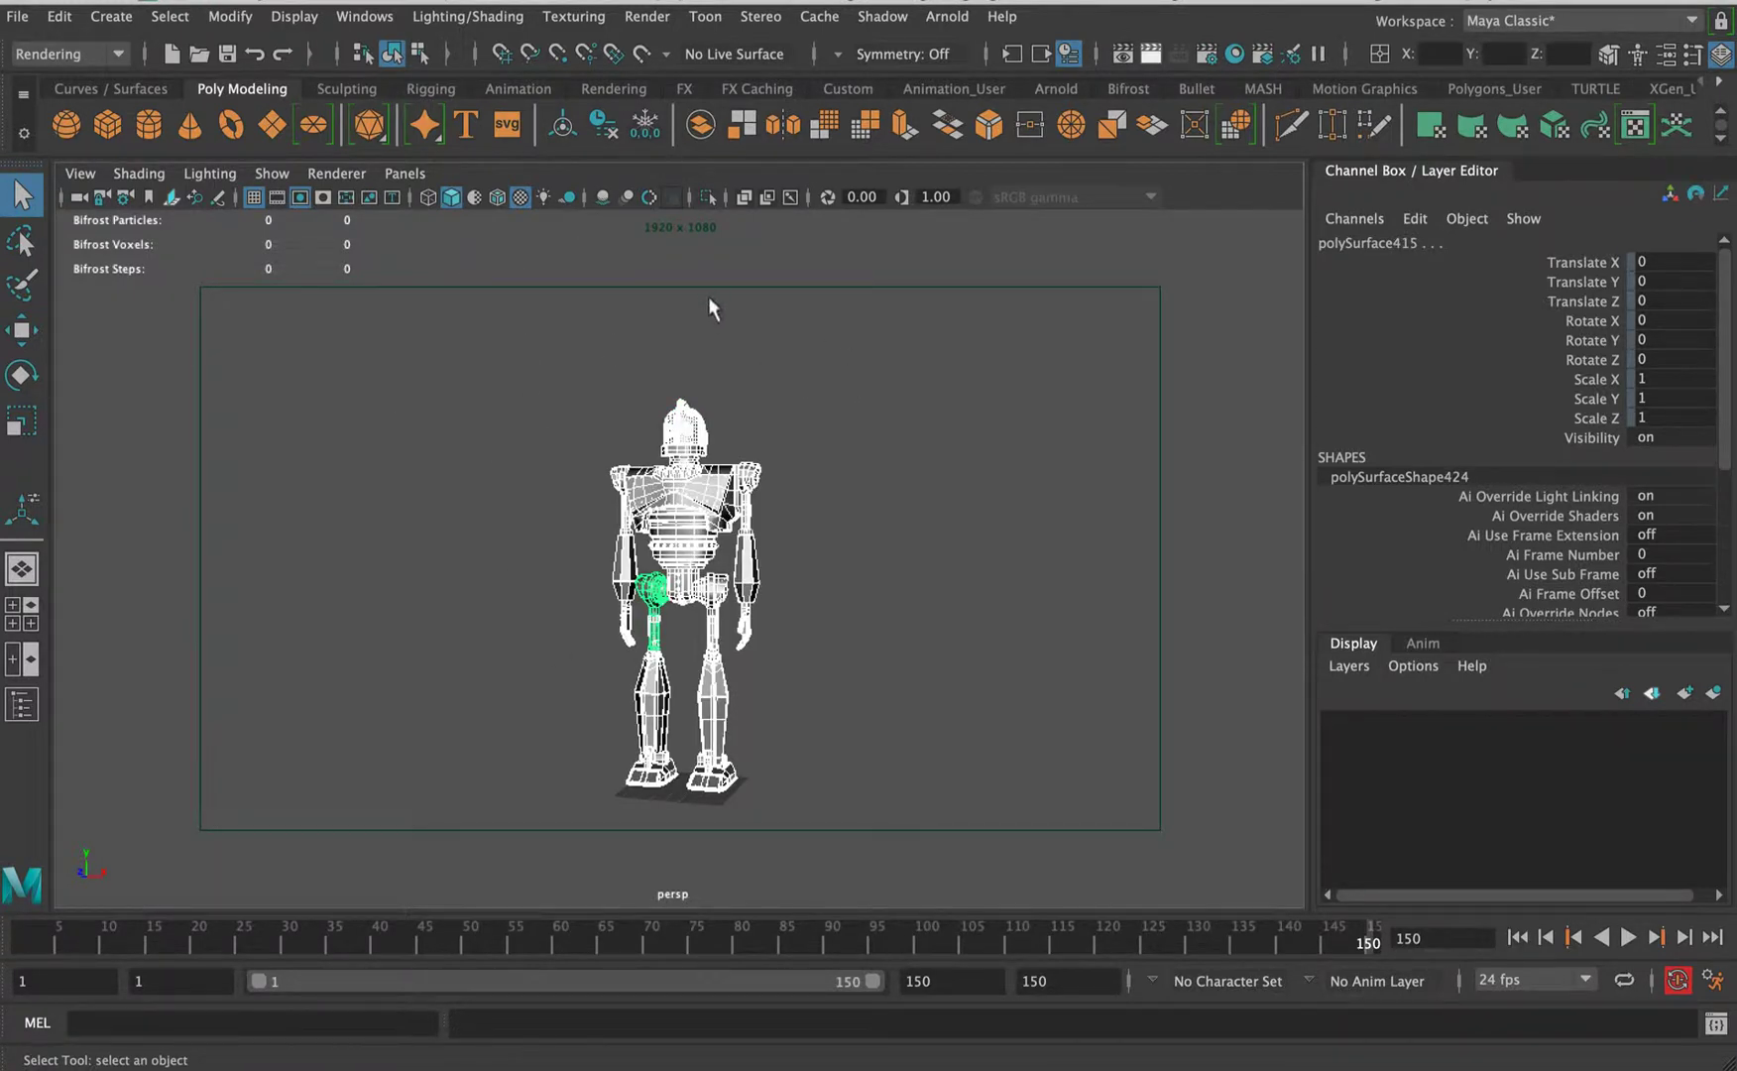
click(706, 16)
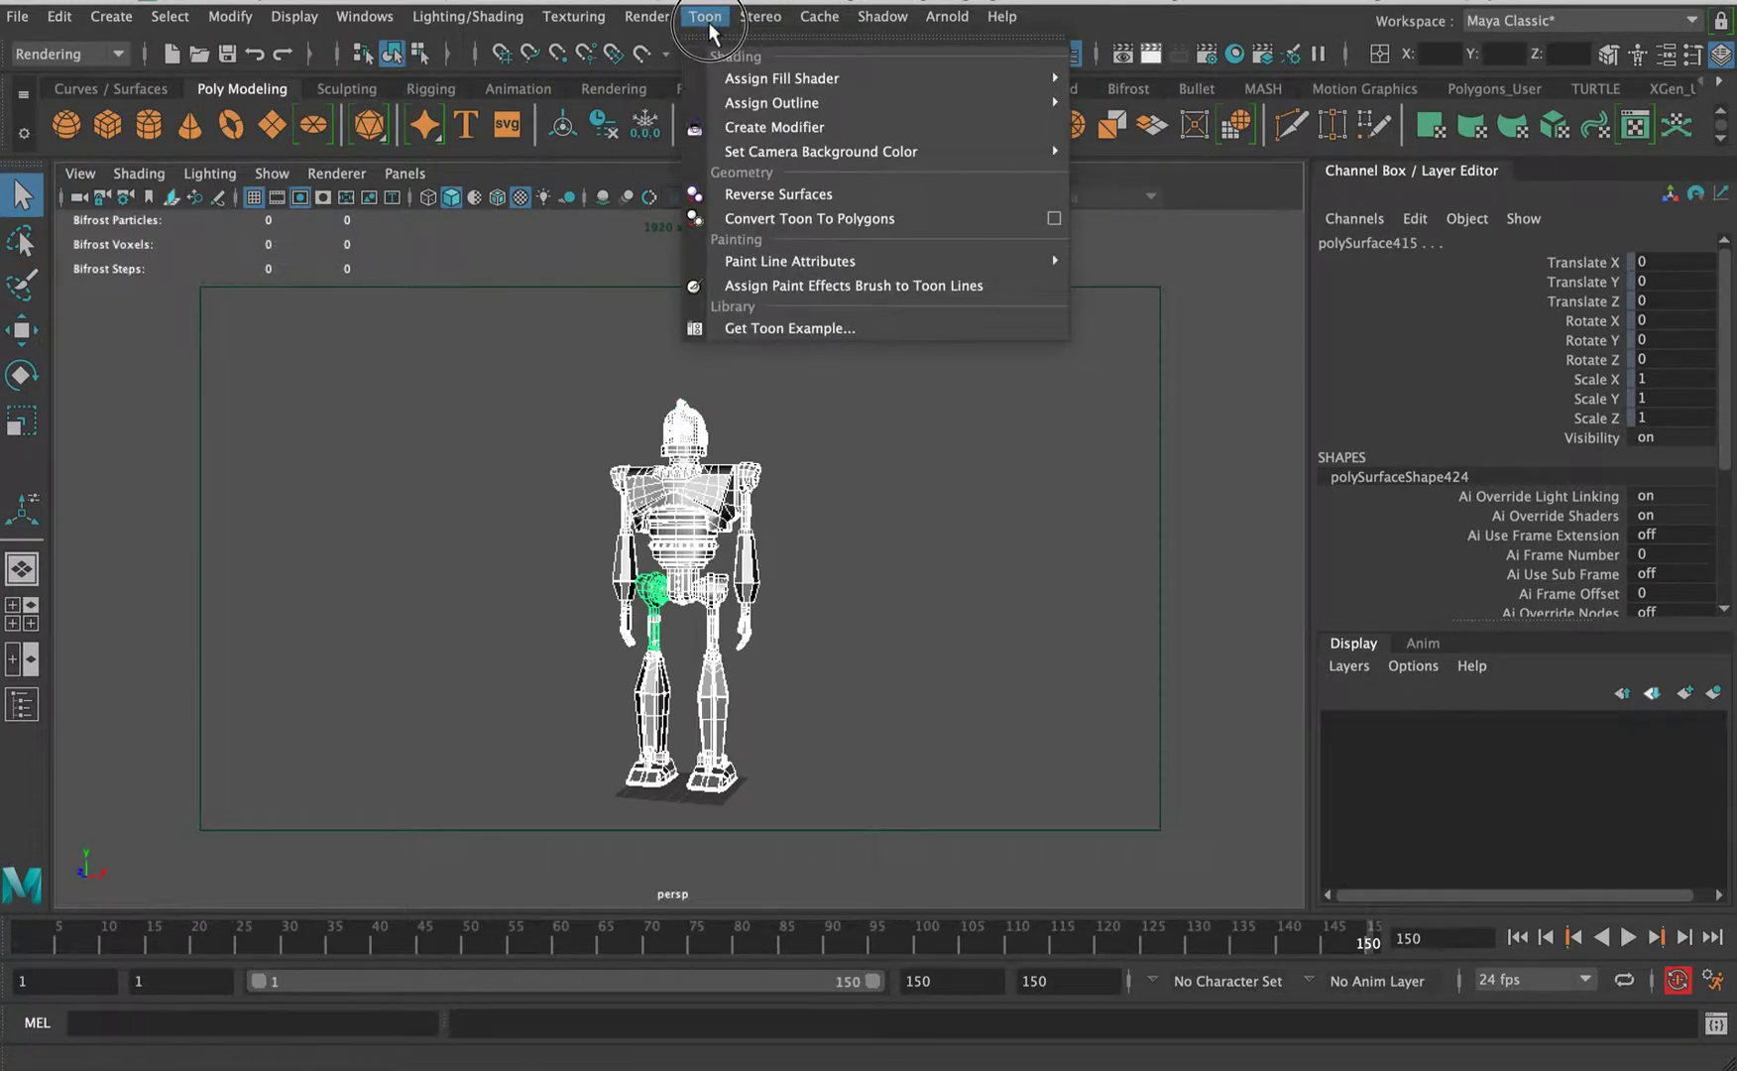
click(863, 85)
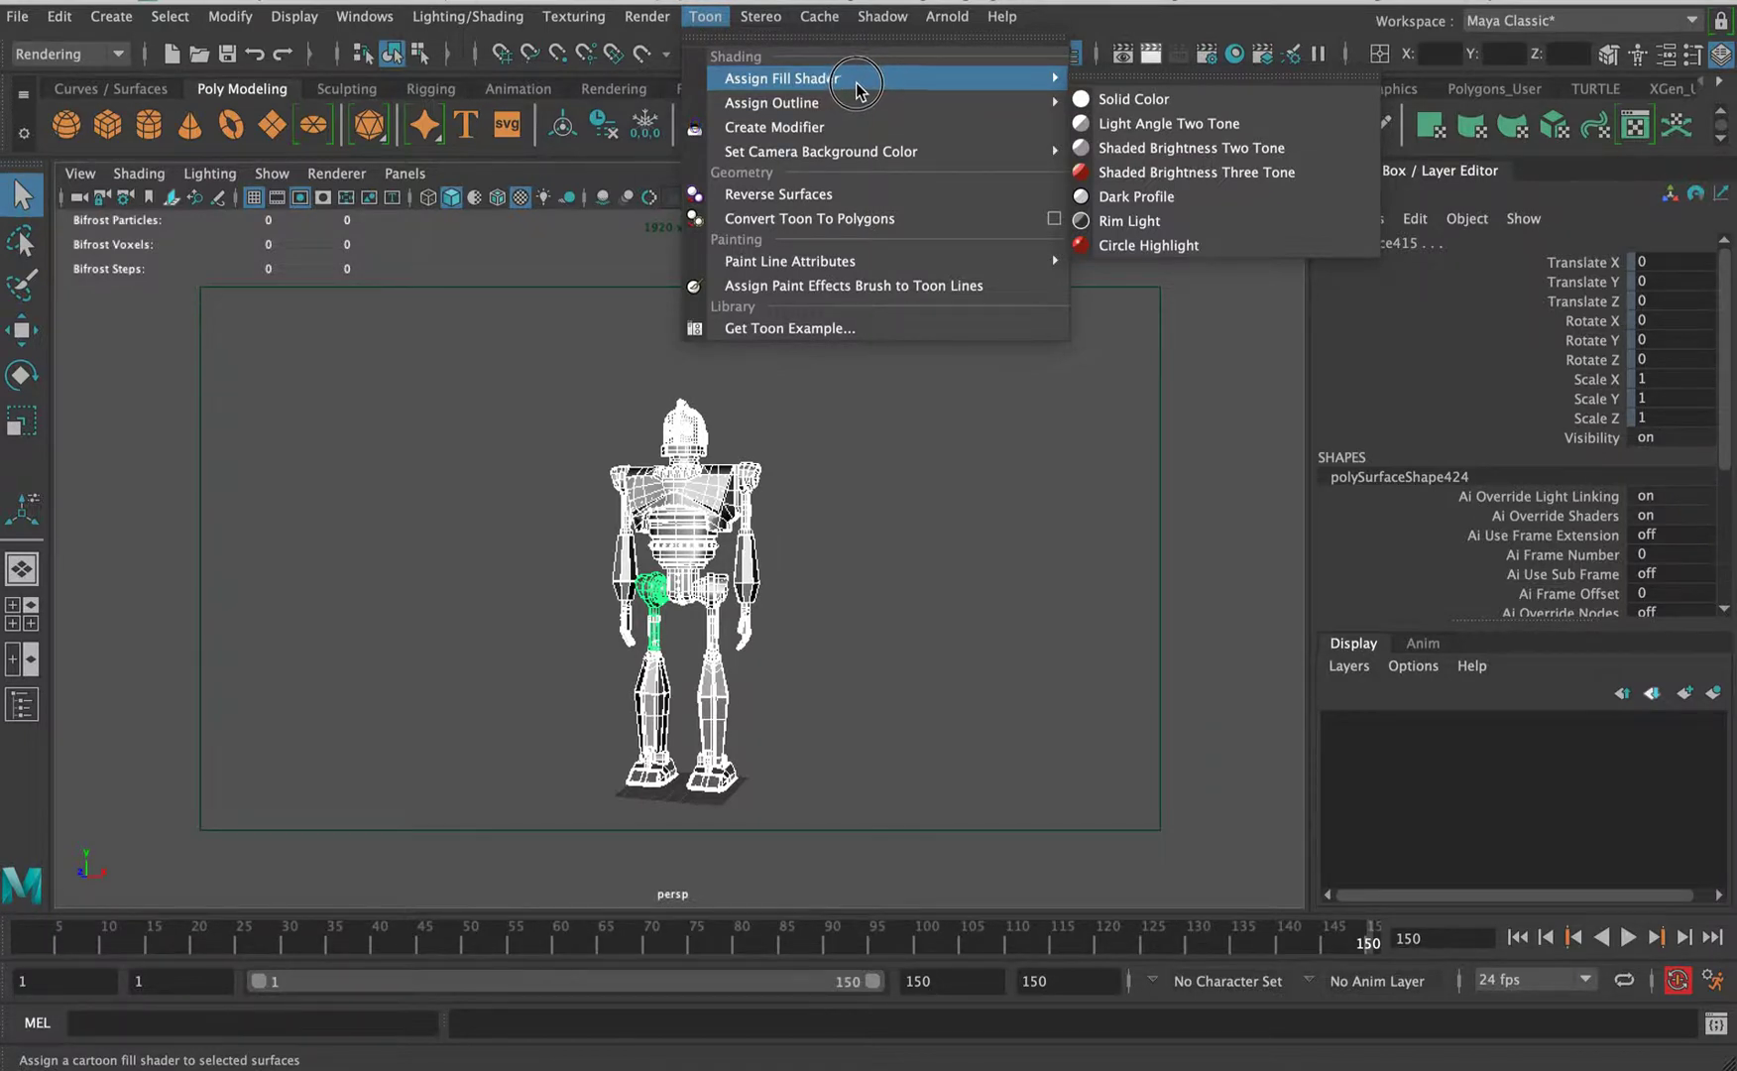
click(1128, 175)
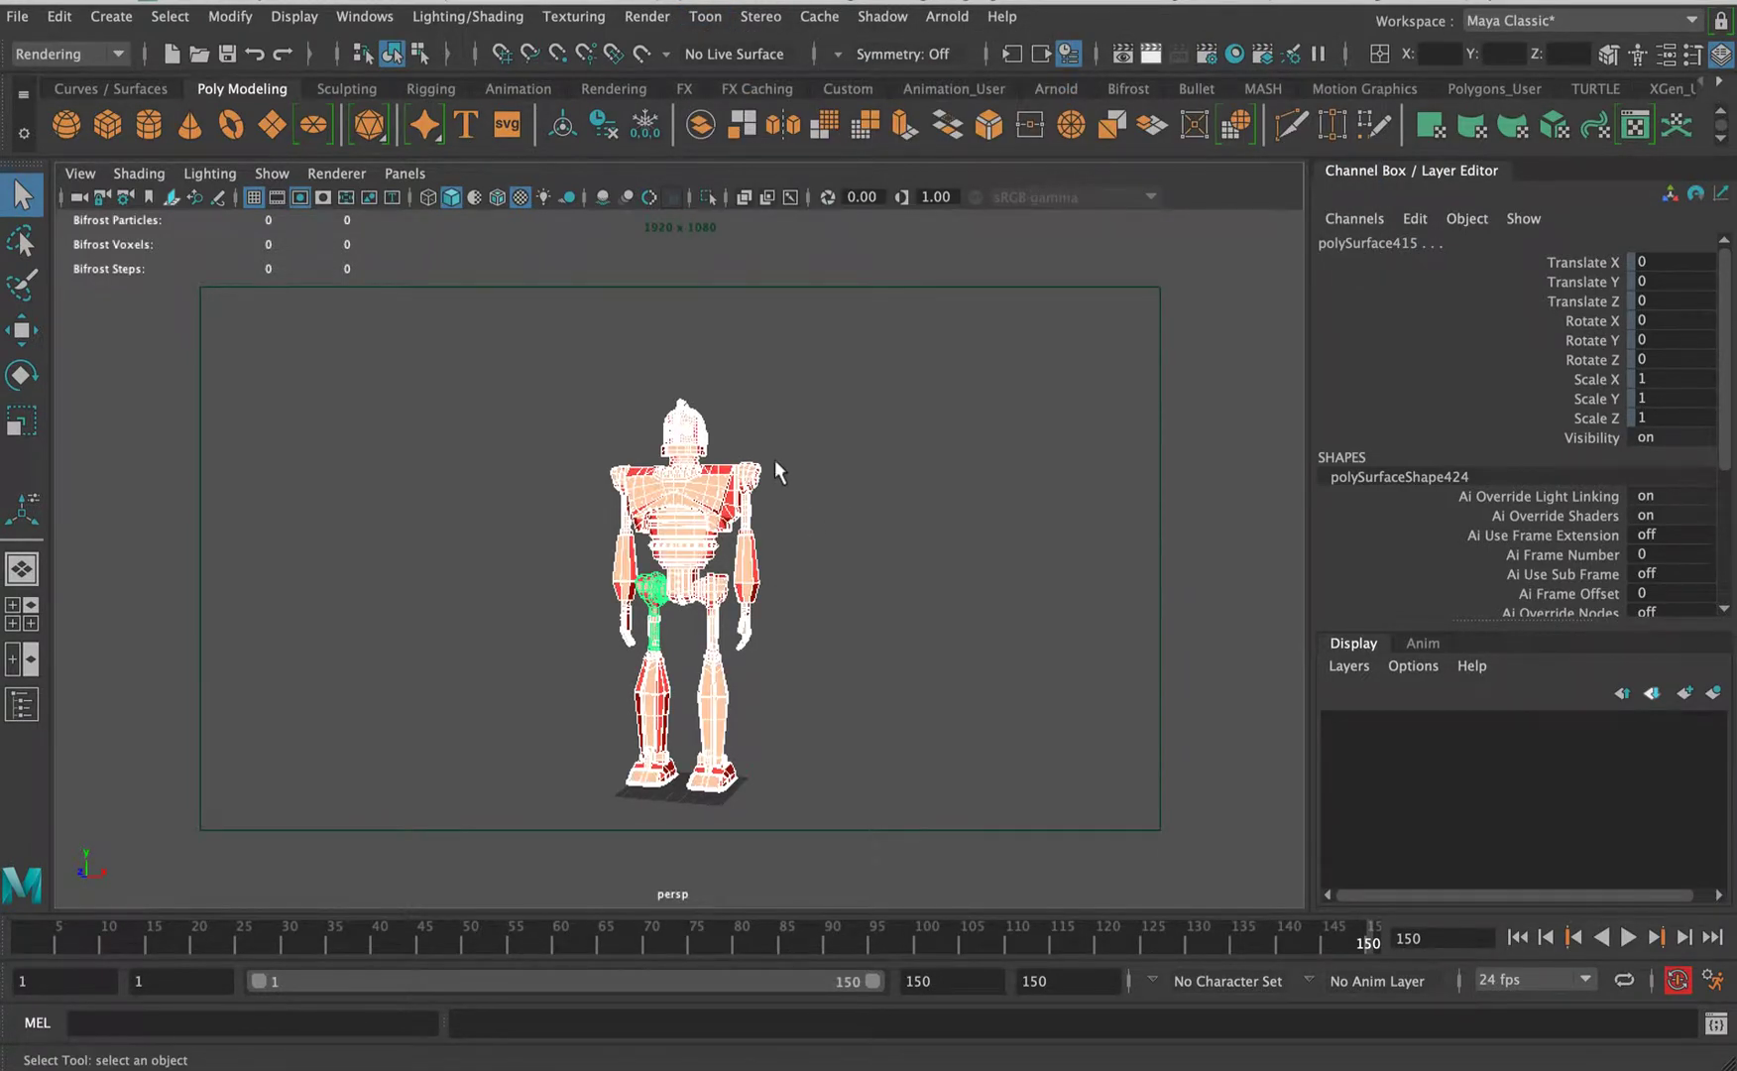
- Show the threeToneBrightnessShader attributes of the robot's head in the Attribute Editor
click(781, 517)
alt+right_drag(708, 340, 822, 410)
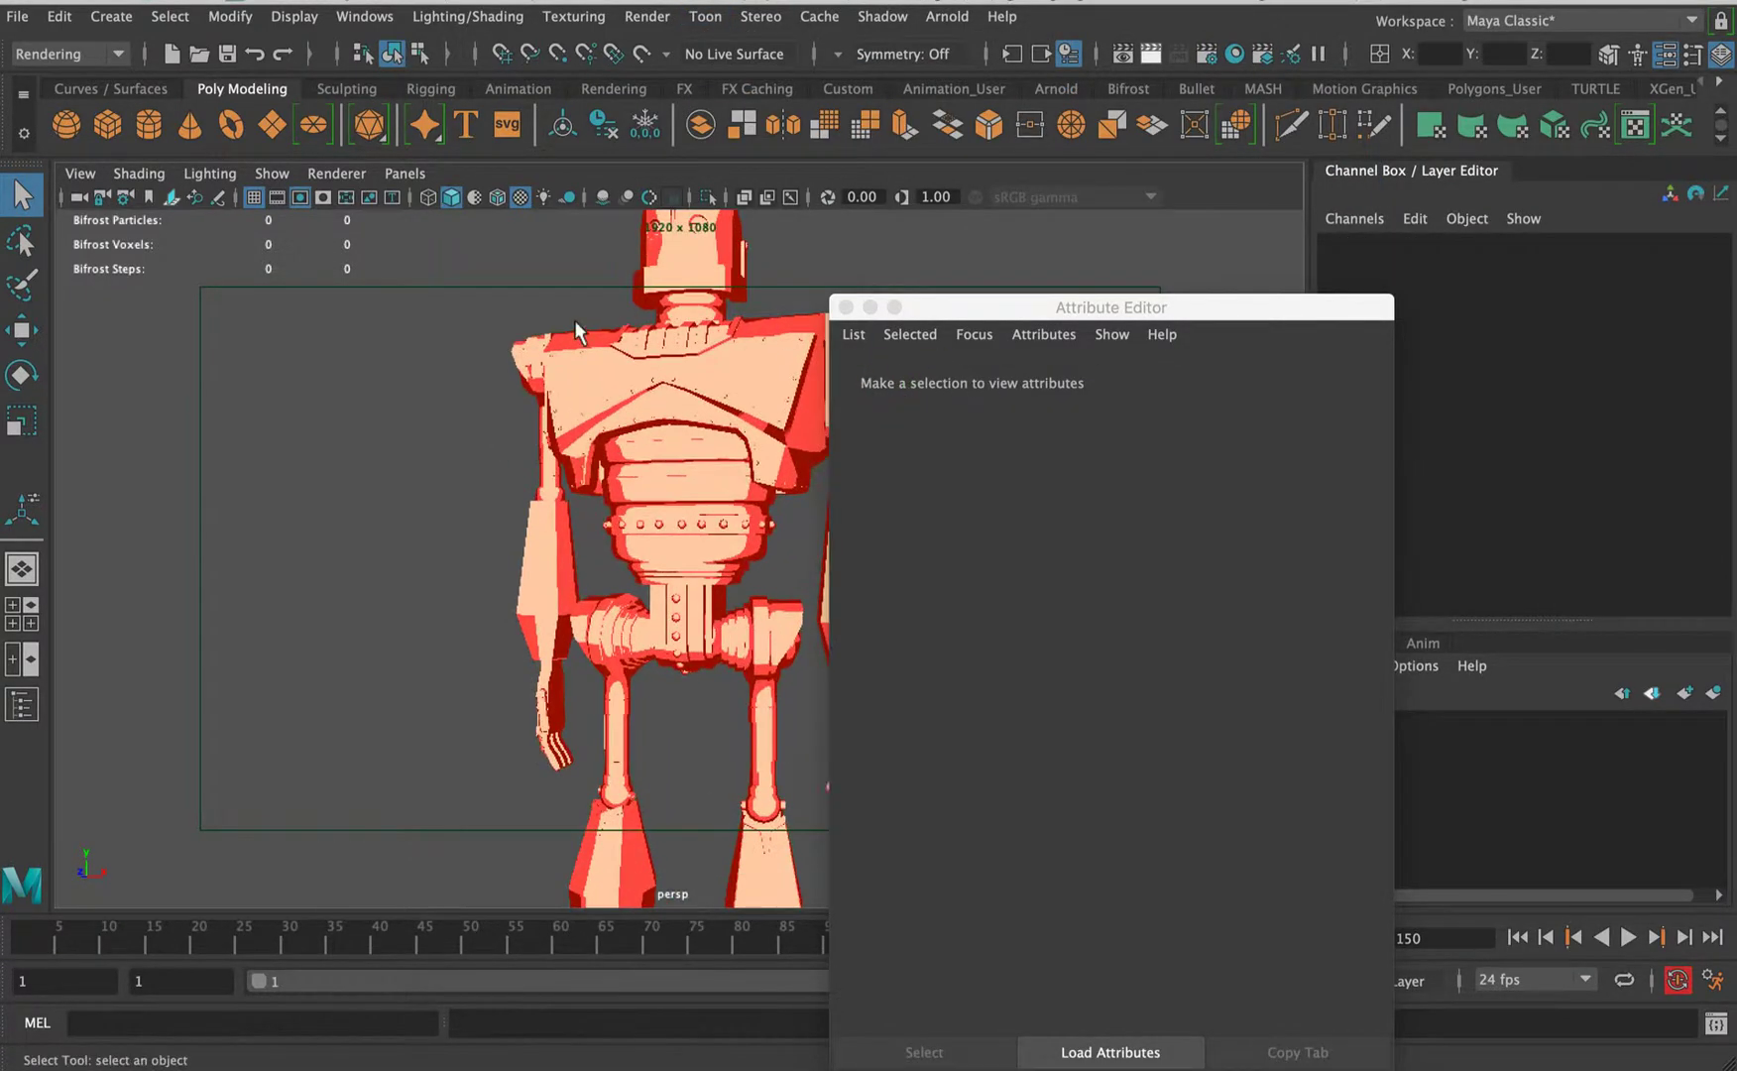
alt+middle_drag(589, 358, 609, 566)
alt+drag(609, 566, 540, 531)
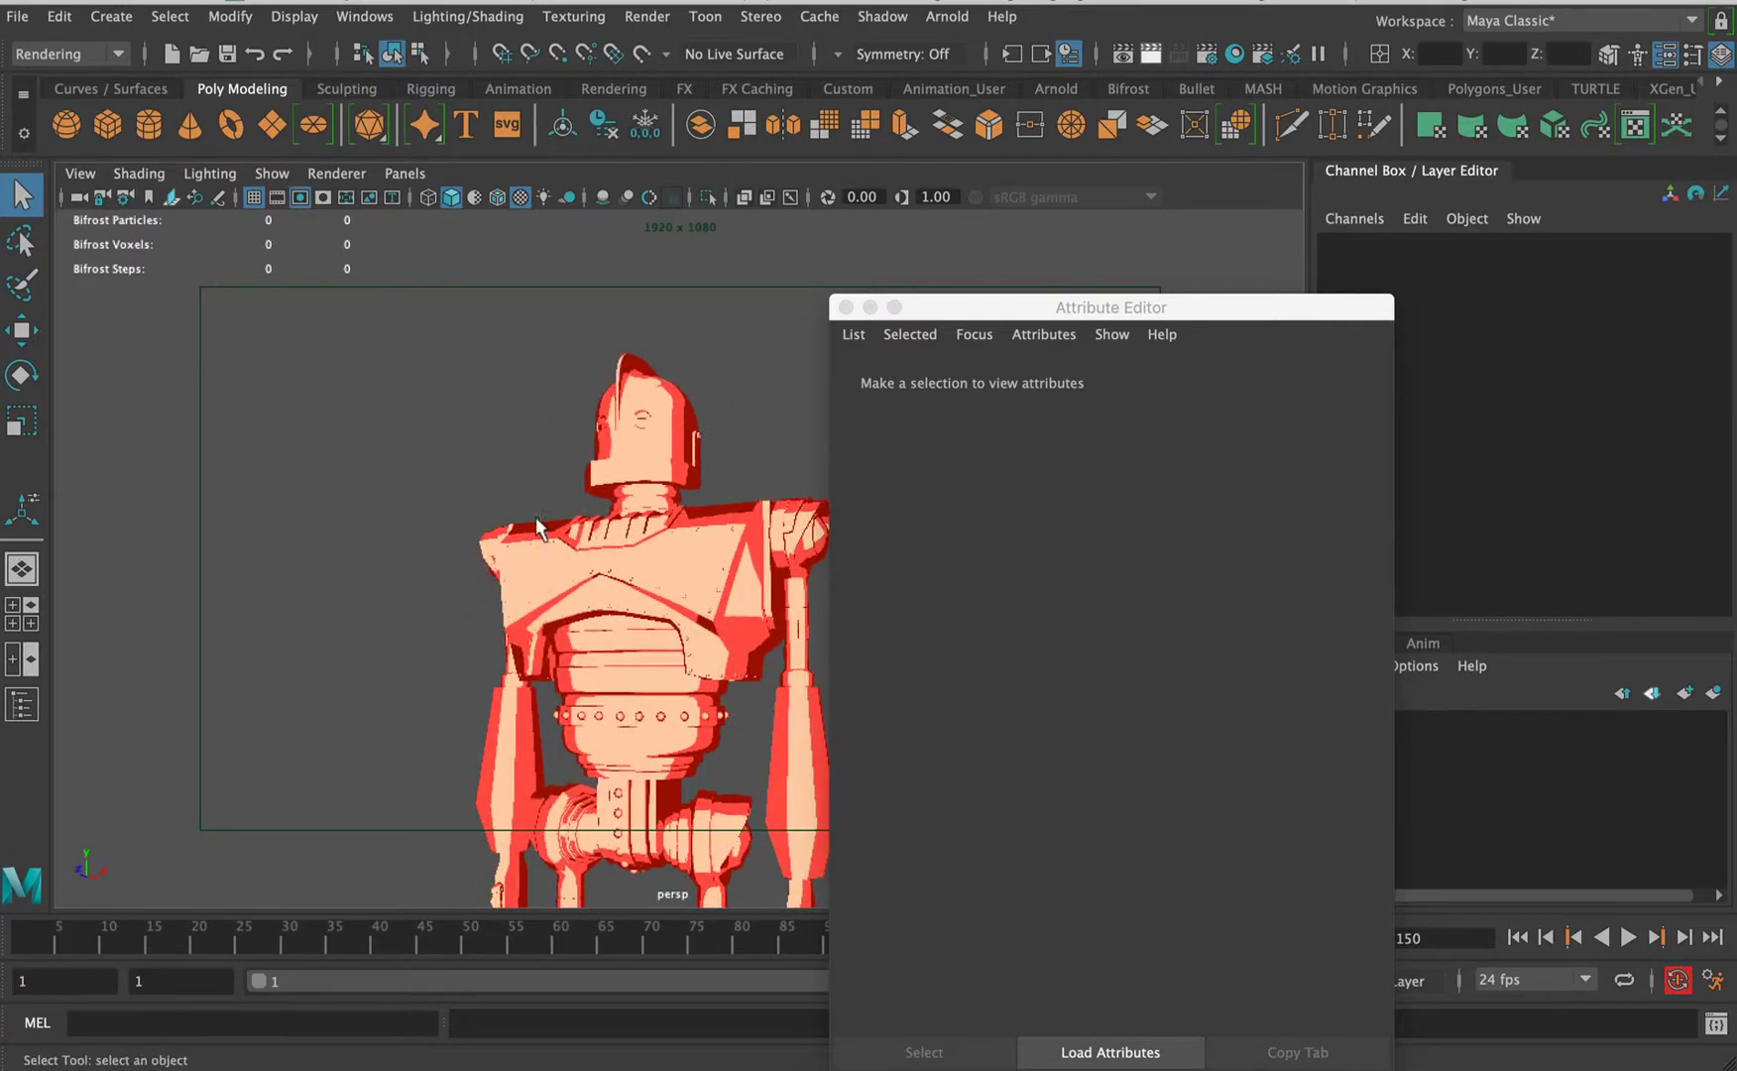
click(649, 428)
click(1284, 378)
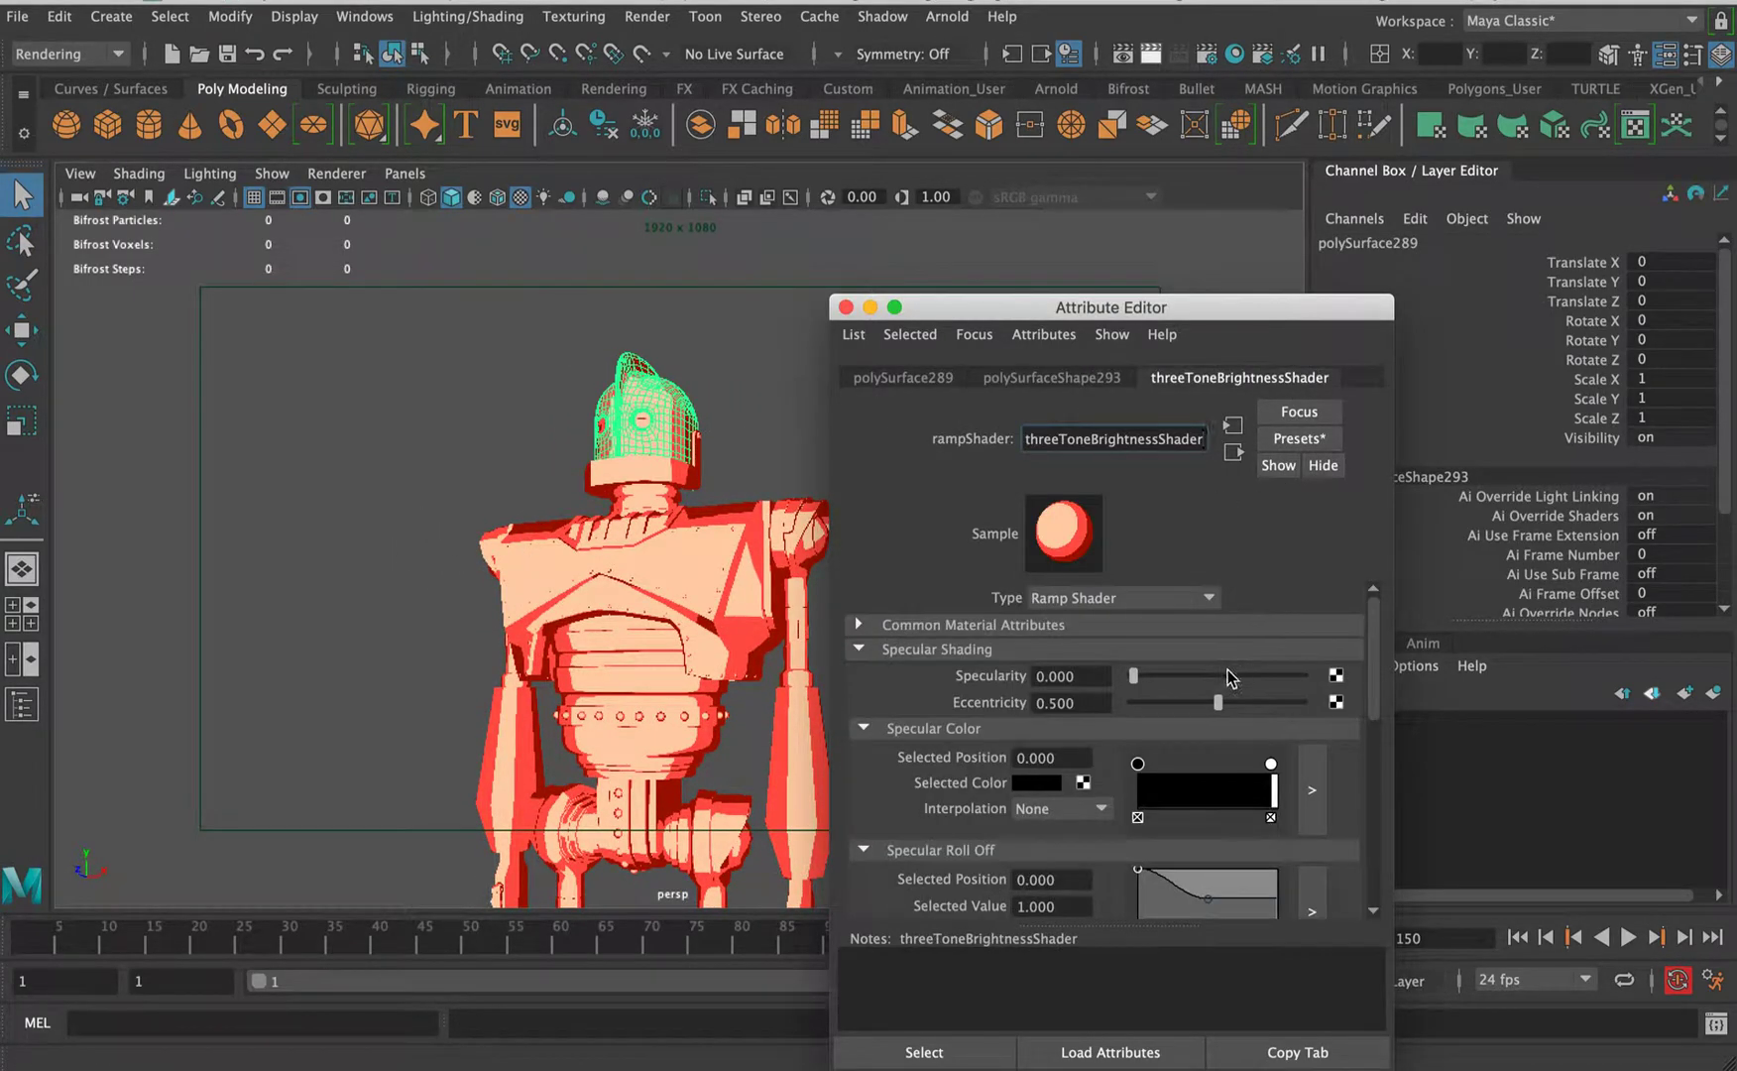
- Collapse the shader's specular shading settings and expand the Color ramp in its common material attributes
mouse_move(1369, 663)
mouse_down()
mouse_move(1375, 723)
mouse_move(1383, 645)
mouse_up()
click(1108, 649)
click(1121, 626)
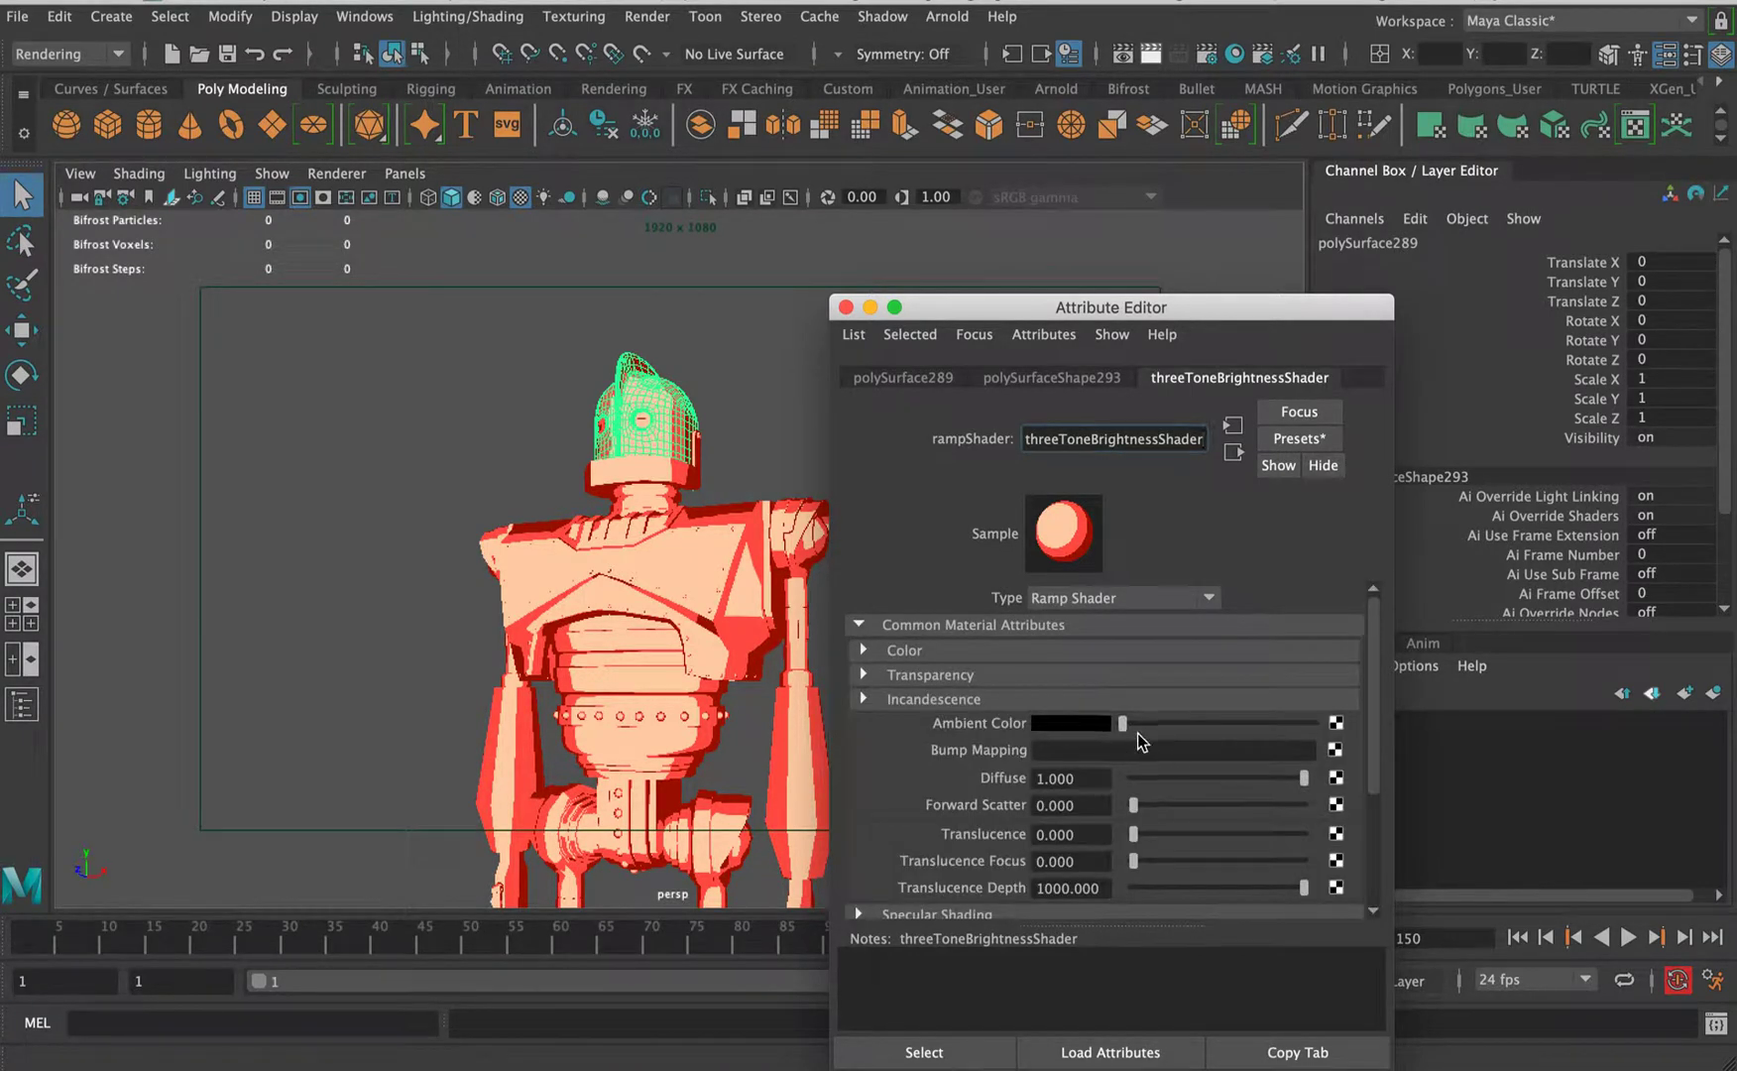
mouse_move(1123, 724)
mouse_down()
mouse_move(1194, 728)
mouse_move(1091, 729)
mouse_up()
click(895, 649)
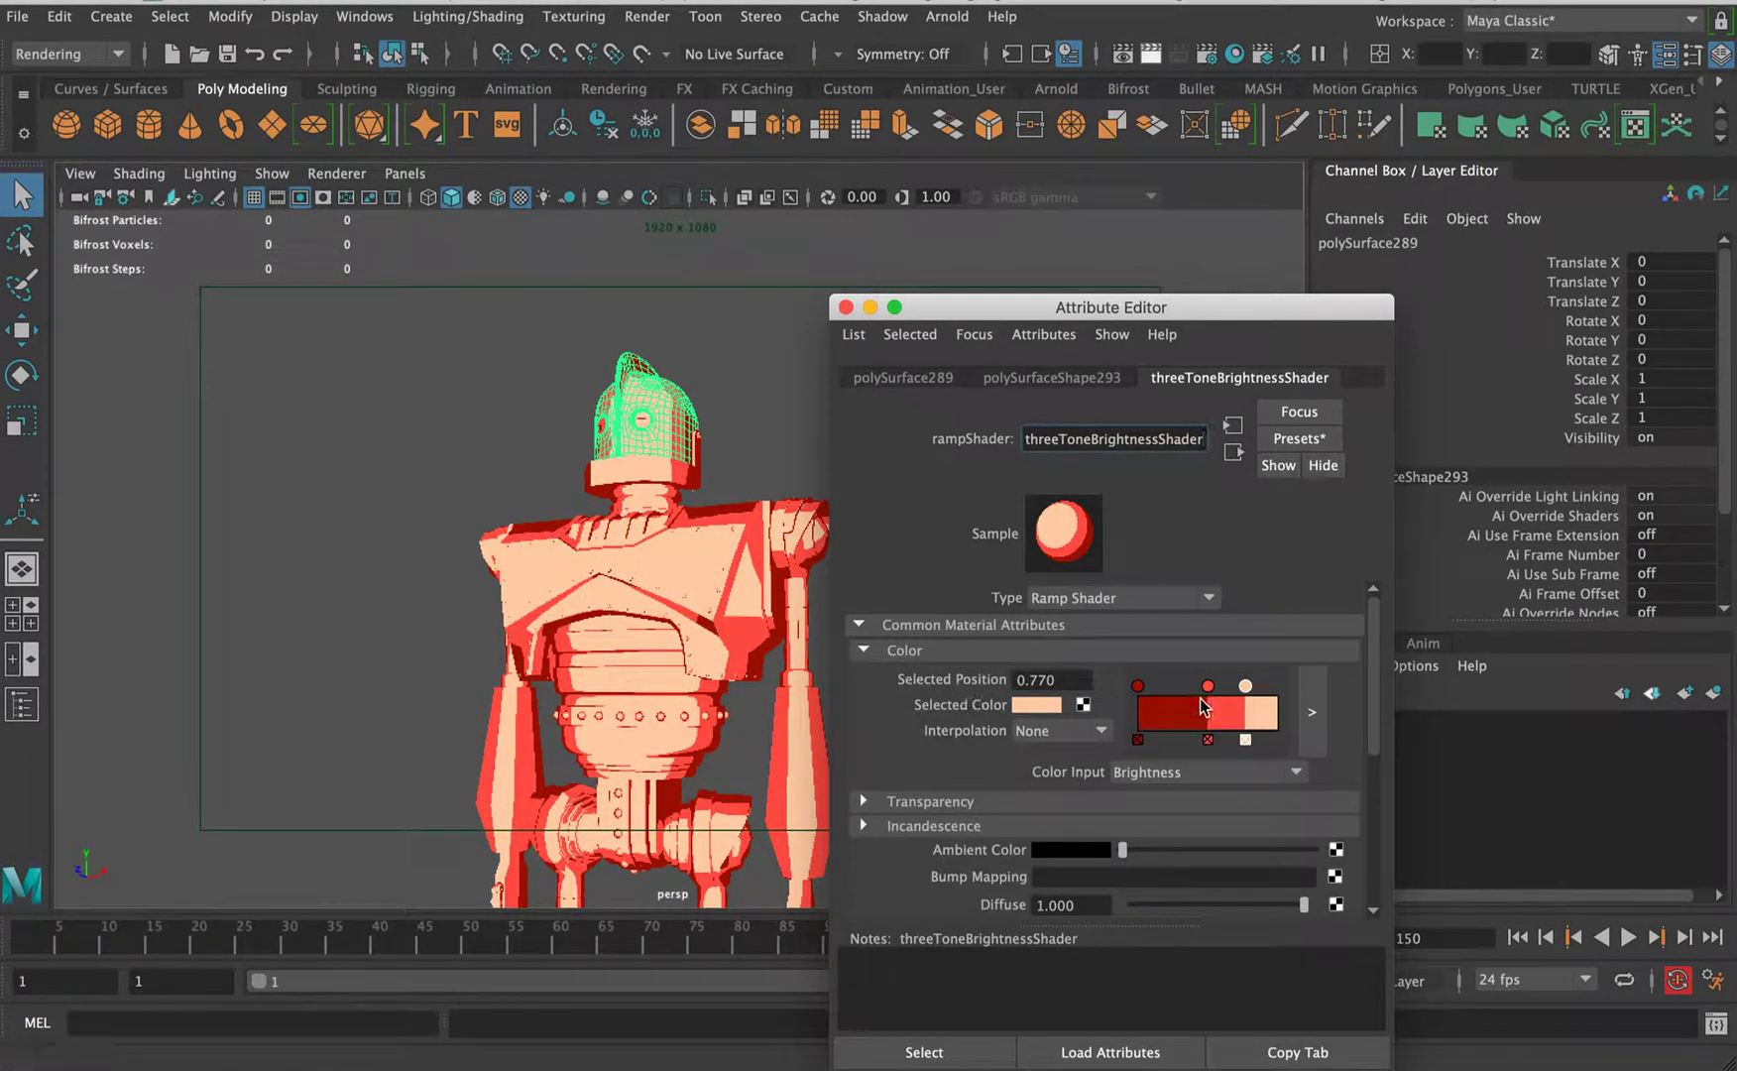
- Set the color at ramp position 0 to black and reorder the other tones to peach, red and dark red
mouse_move(1199, 689)
mouse_down()
mouse_move(1174, 697)
mouse_move(1194, 697)
mouse_up()
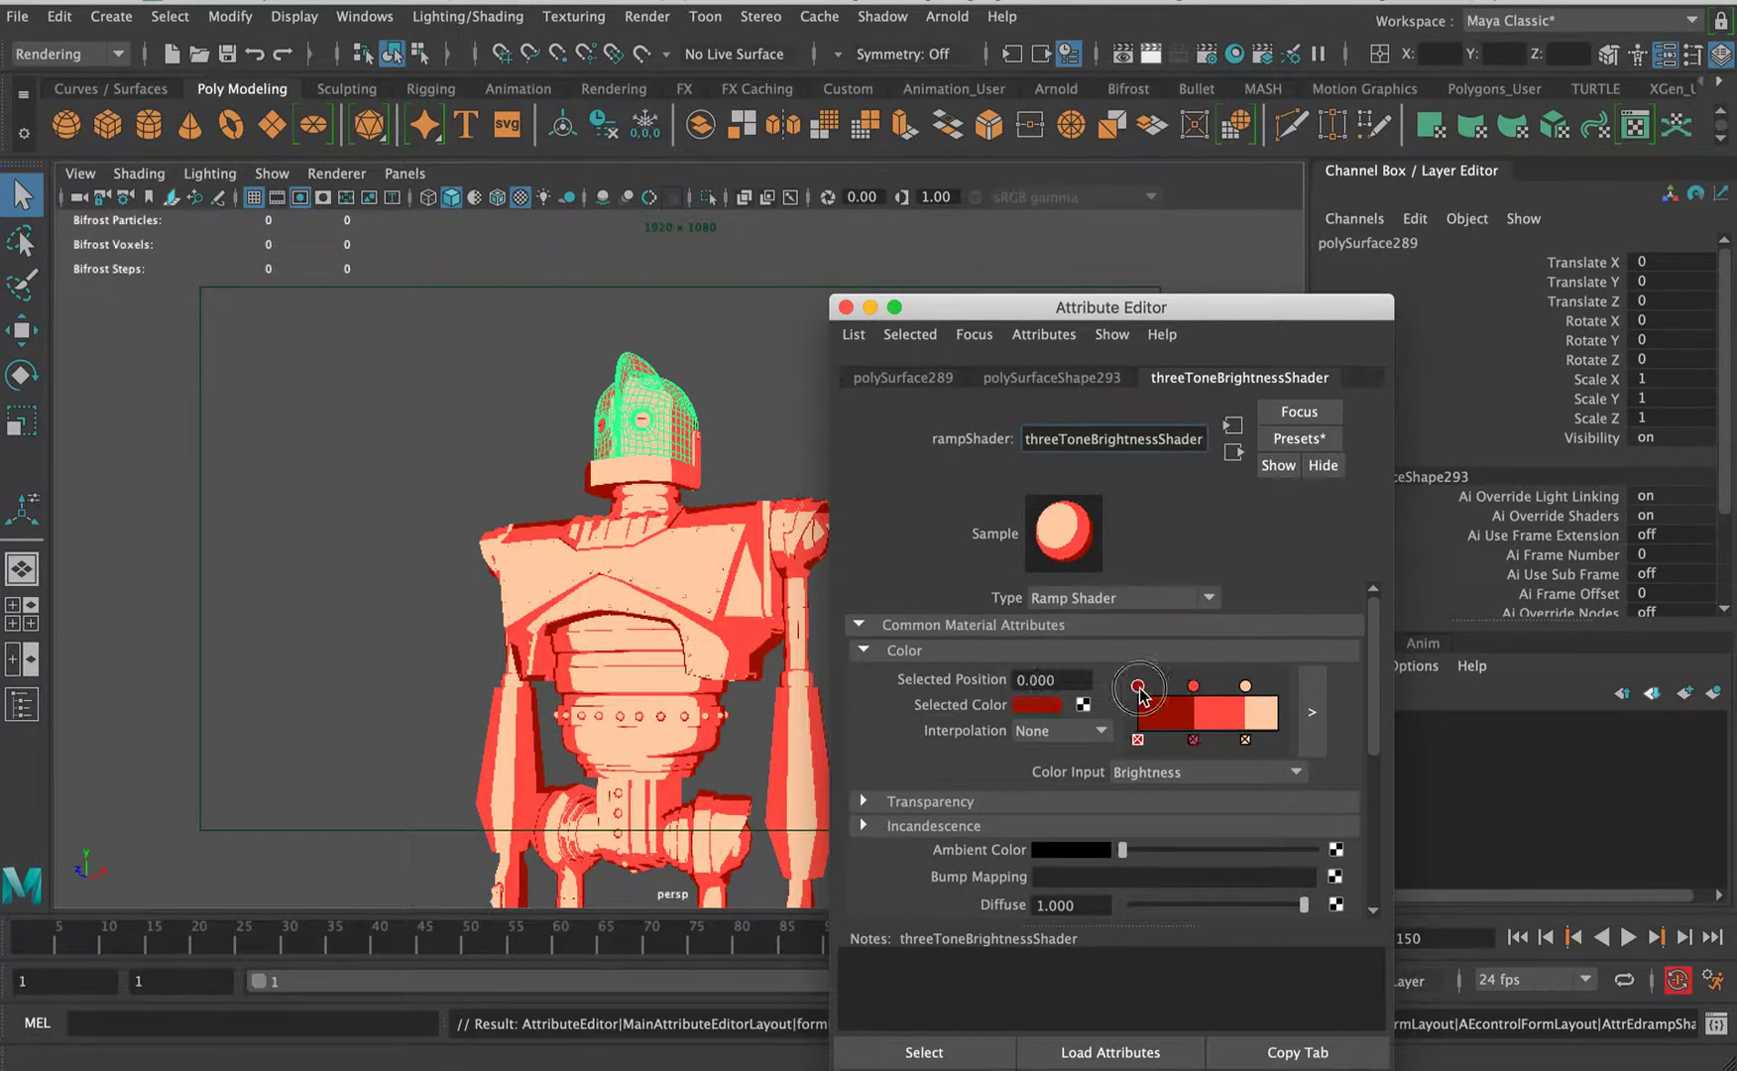
click(1036, 703)
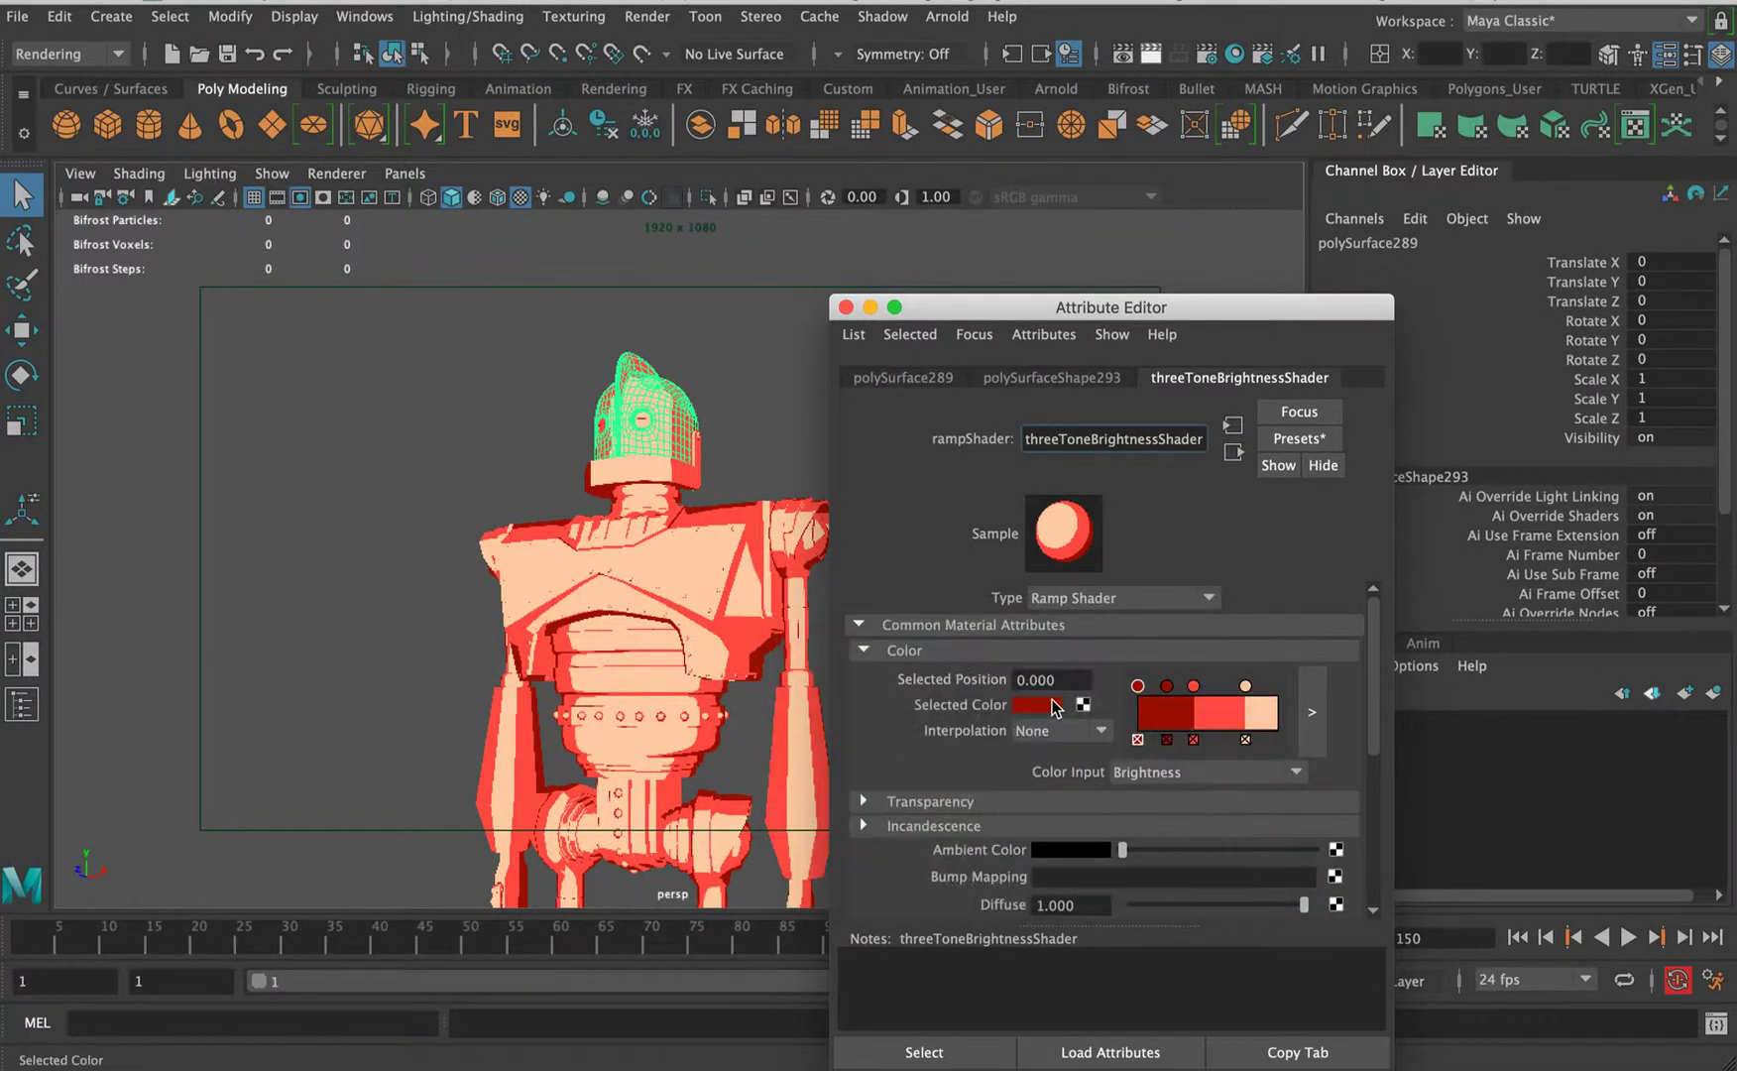
drag(1049, 829, 822, 827)
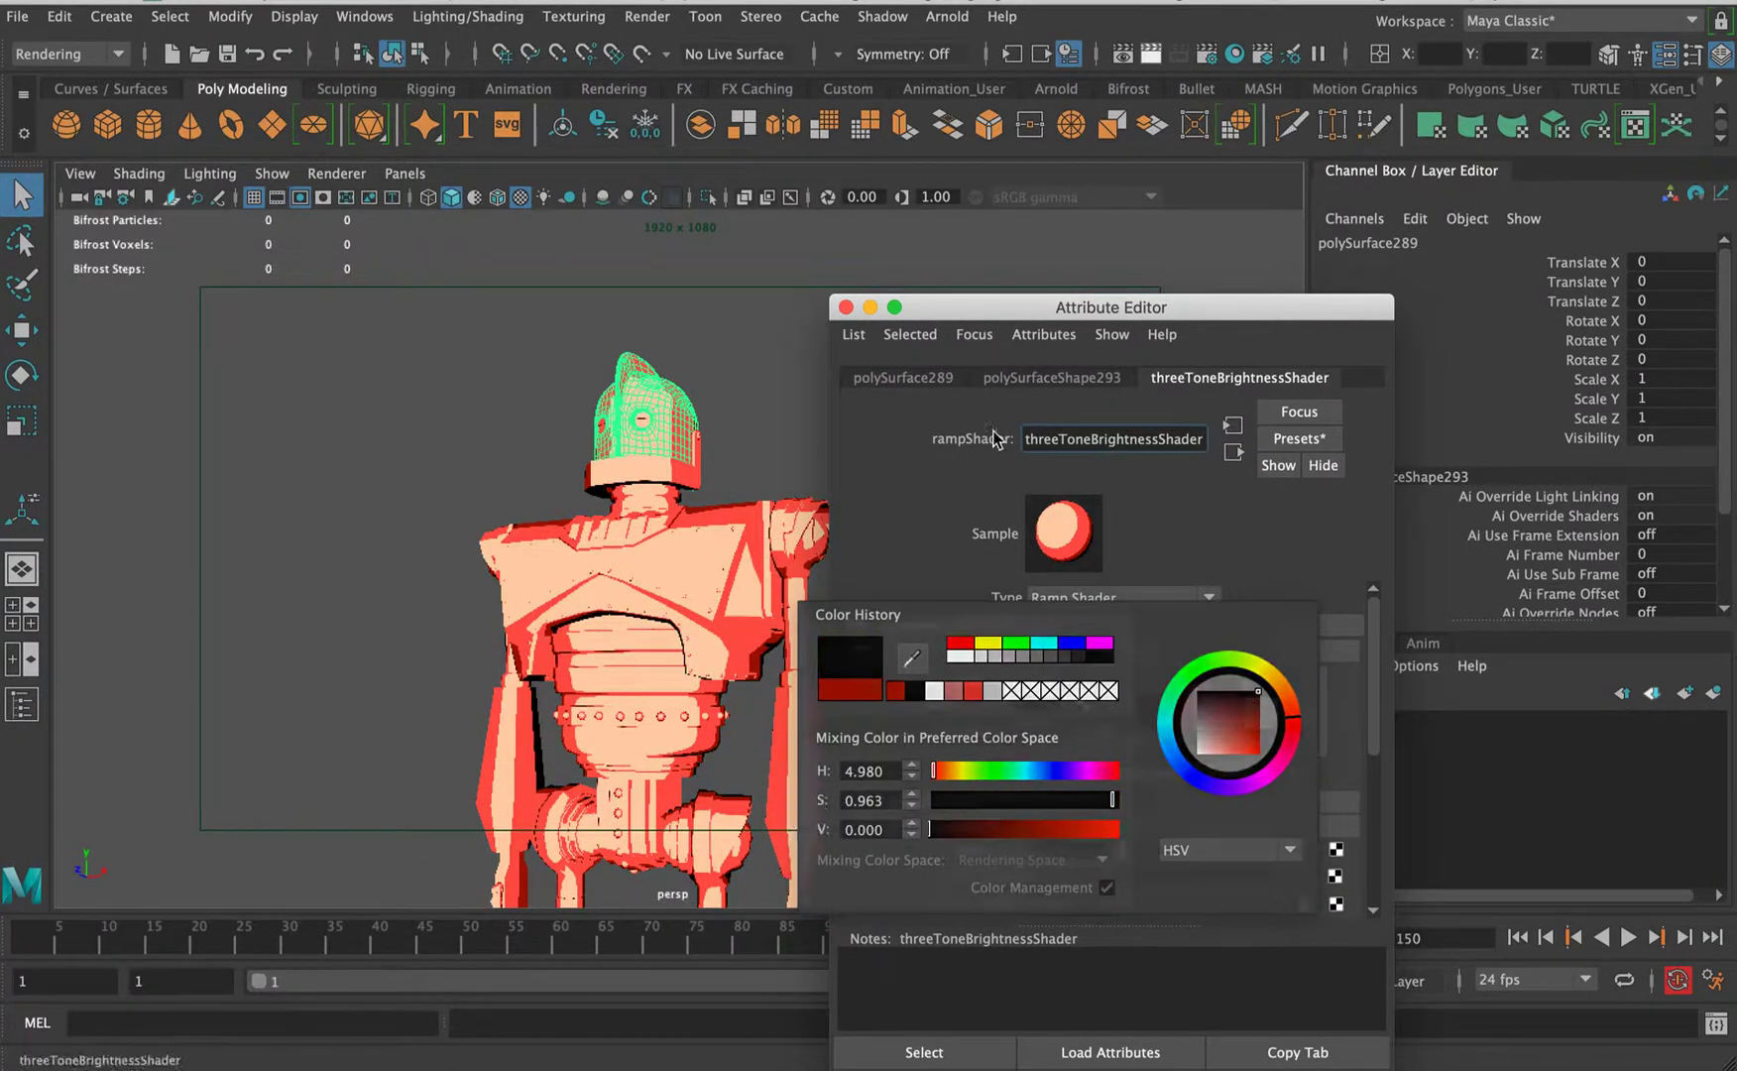
mouse_move(1245, 686)
mouse_down()
mouse_move(1208, 686)
mouse_move(1255, 687)
mouse_up()
mouse_move(1138, 687)
mouse_down()
mouse_move(1279, 698)
mouse_move(1137, 686)
mouse_up()
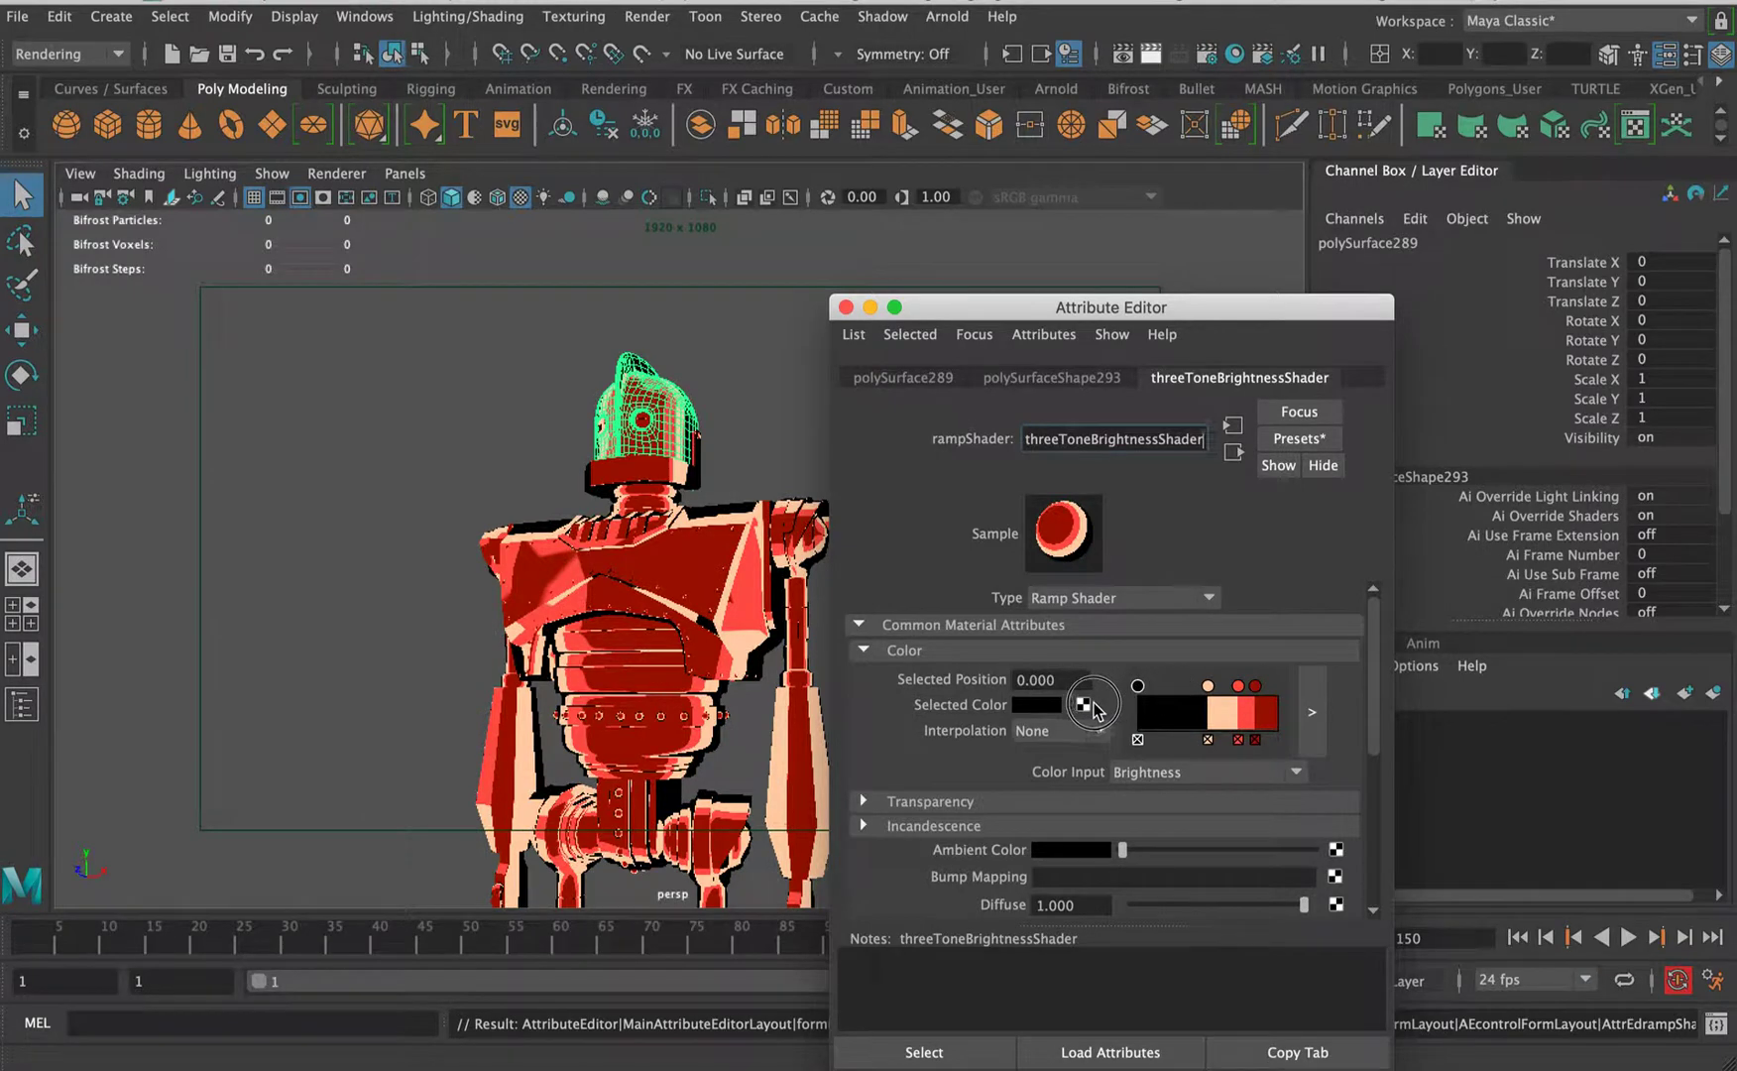
- Change the color at ramp position 0 to white
click(1045, 710)
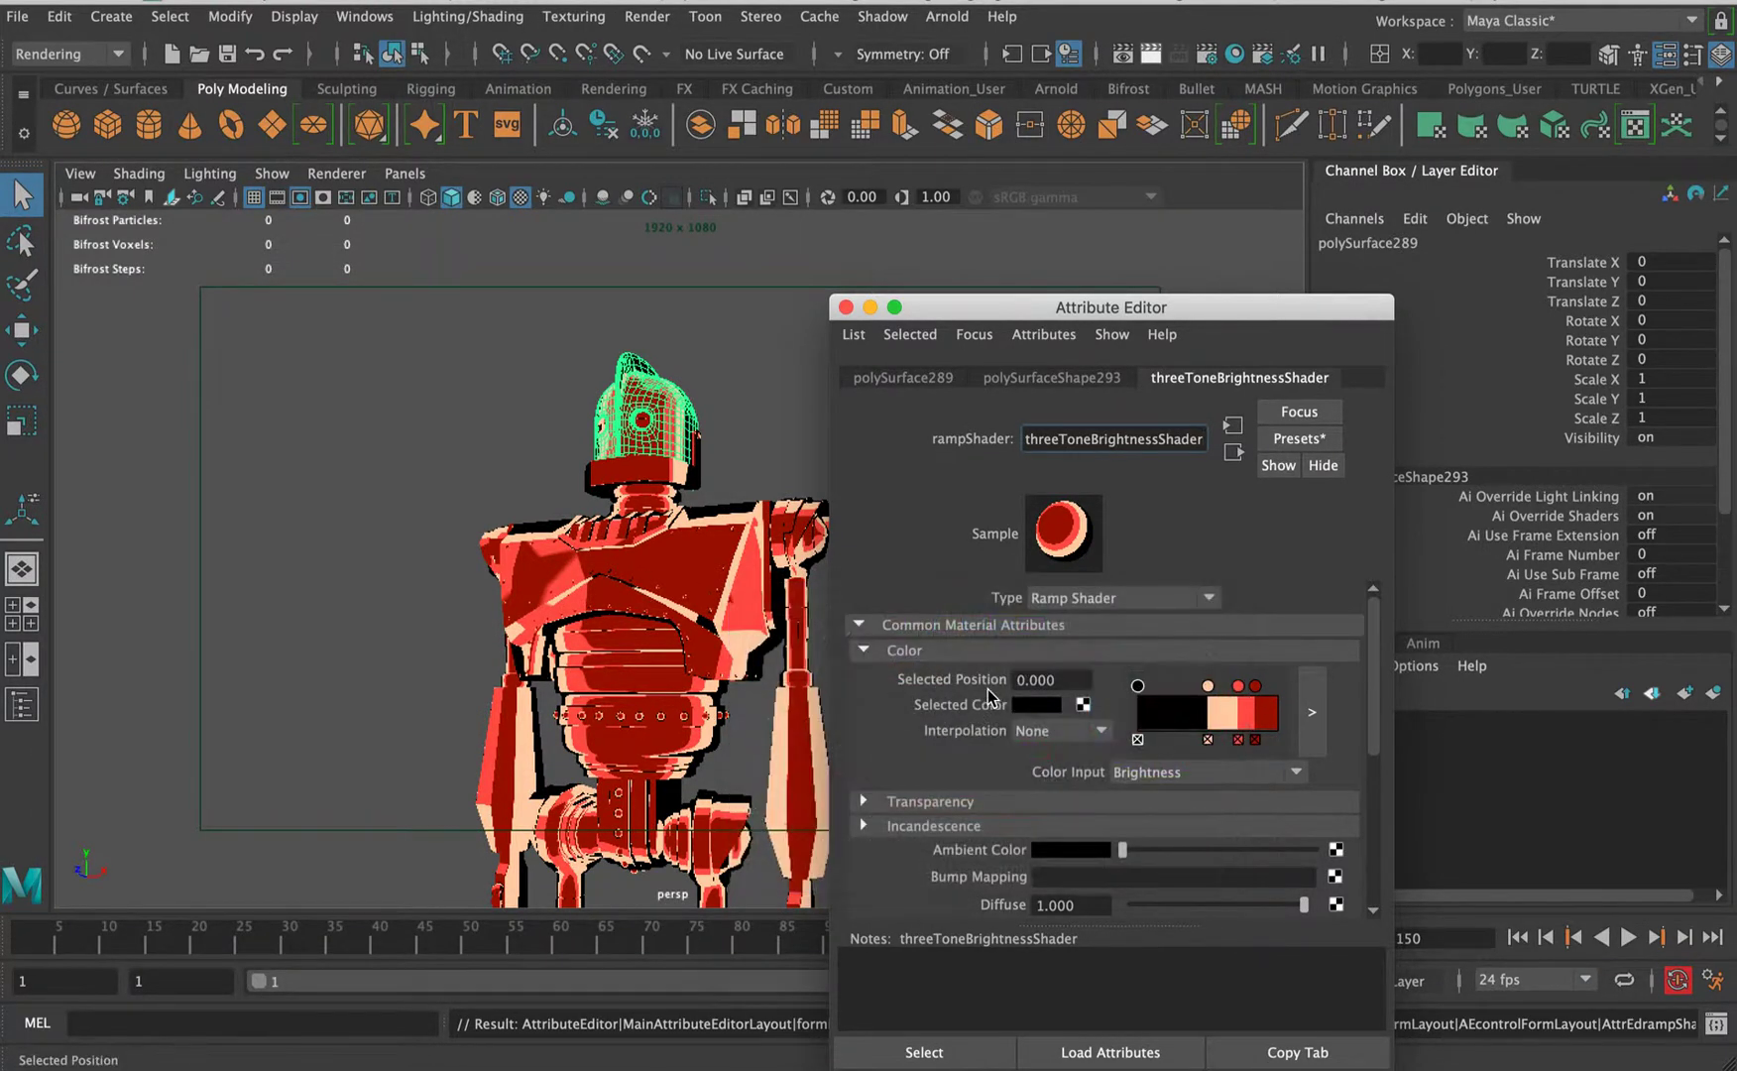
click(1016, 706)
click(840, 664)
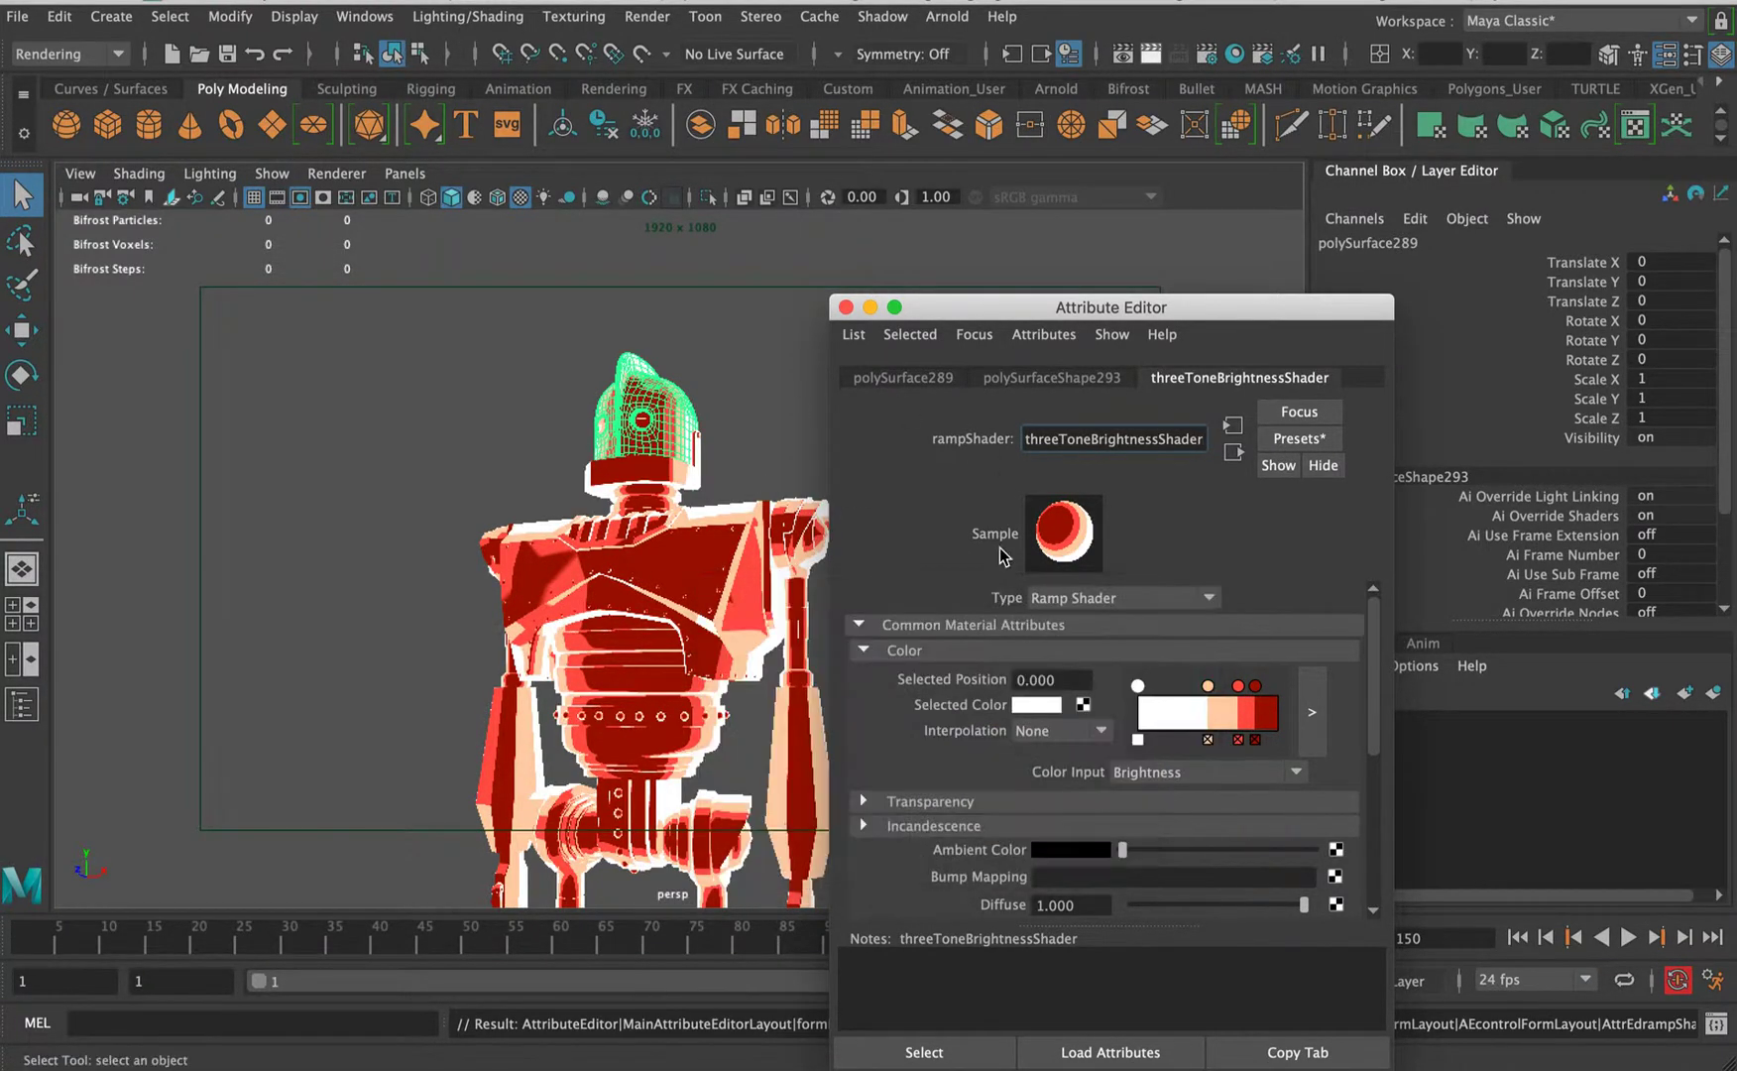
- Add a dark red color marker near the dark end of the ramp and move the white marker to position 0.974
mouse_move(1140, 686)
mouse_down()
mouse_move(1169, 697)
mouse_move(1155, 712)
mouse_up()
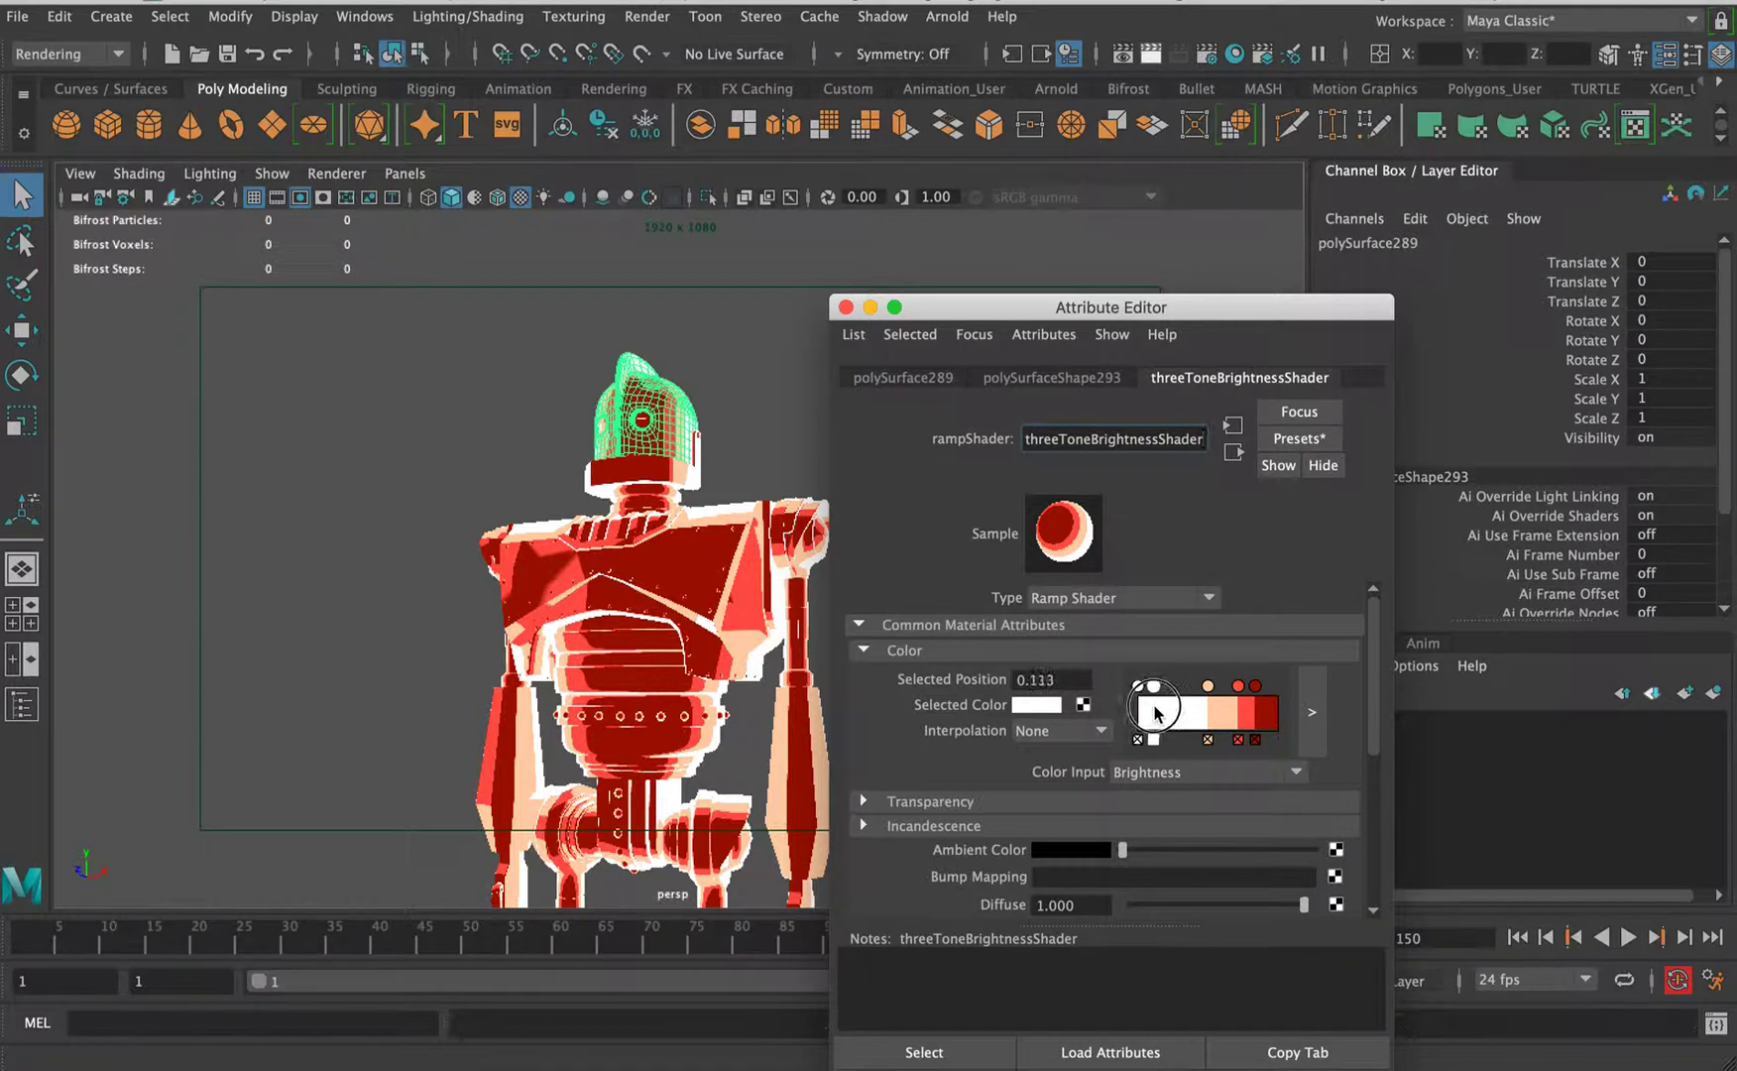
click(1050, 705)
click(924, 678)
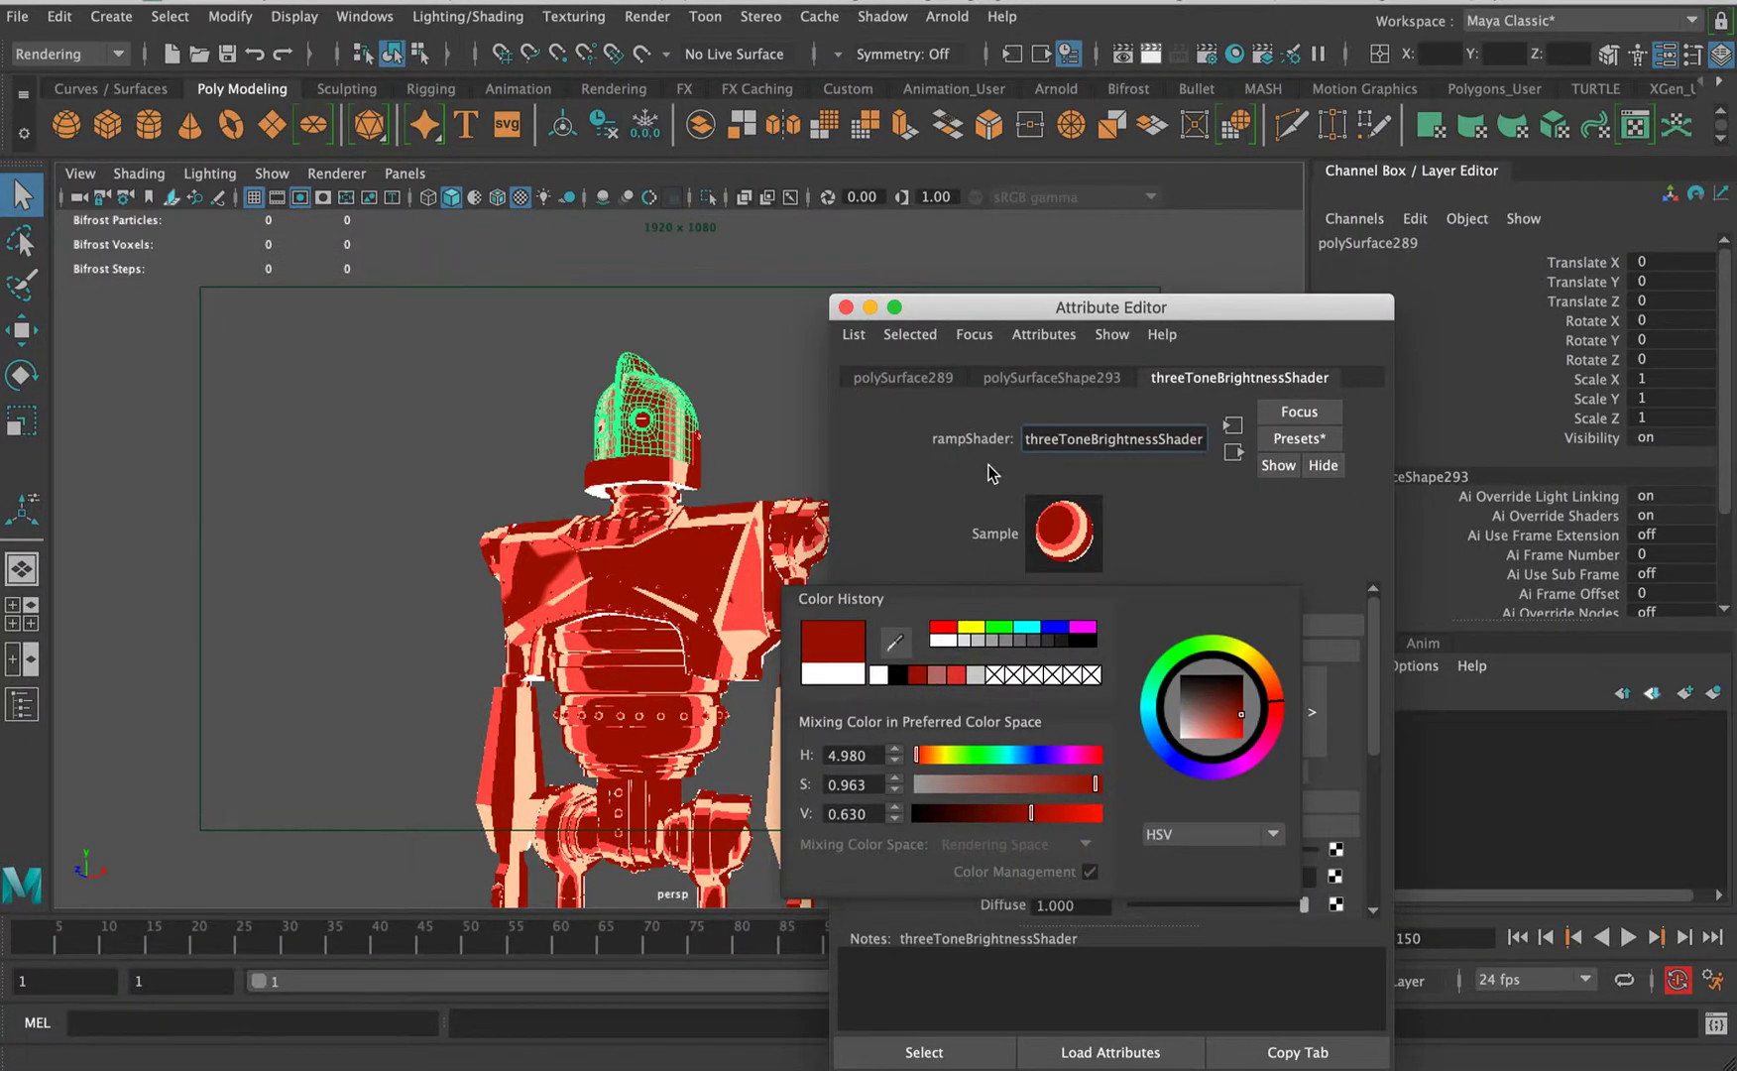
mouse_move(1162, 700)
mouse_down()
mouse_move(1353, 700)
mouse_move(1274, 706)
mouse_up()
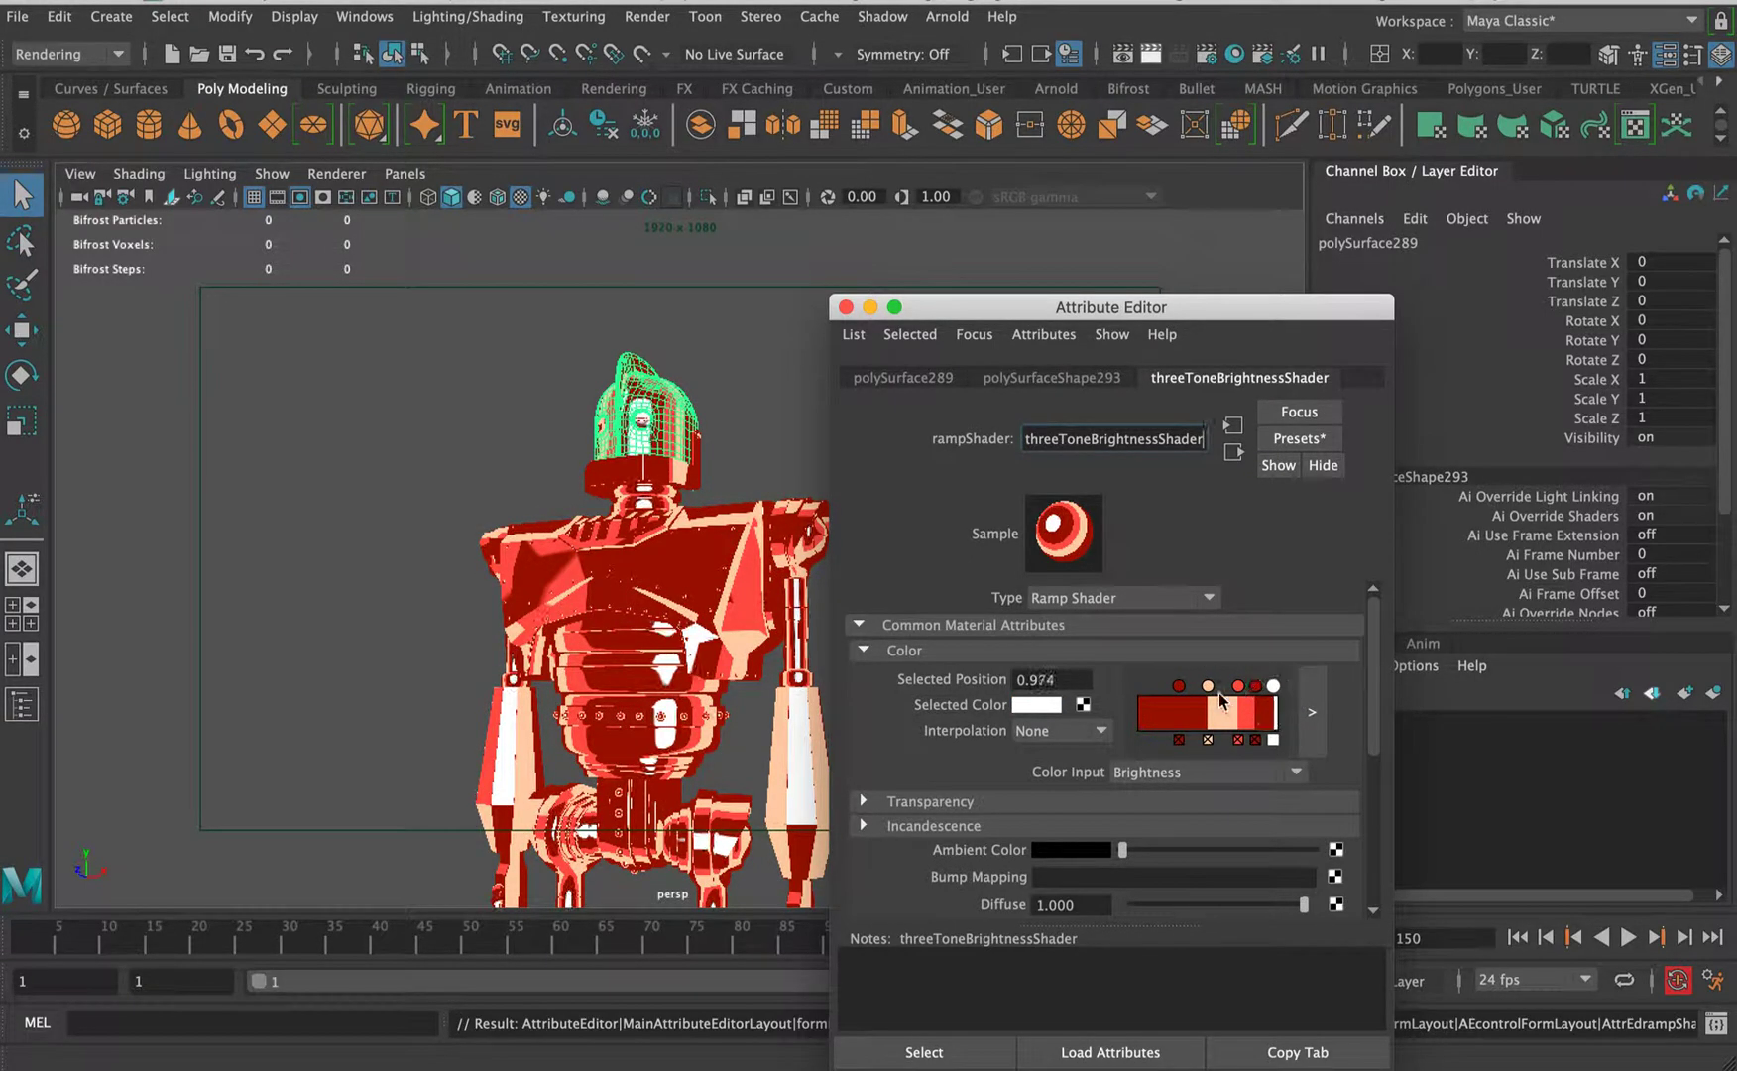
- Select the robot's chest and remove the white marker and the dark red marker beside it from the color ramp
click(472, 555)
alt+drag(472, 555, 649, 518)
click(649, 521)
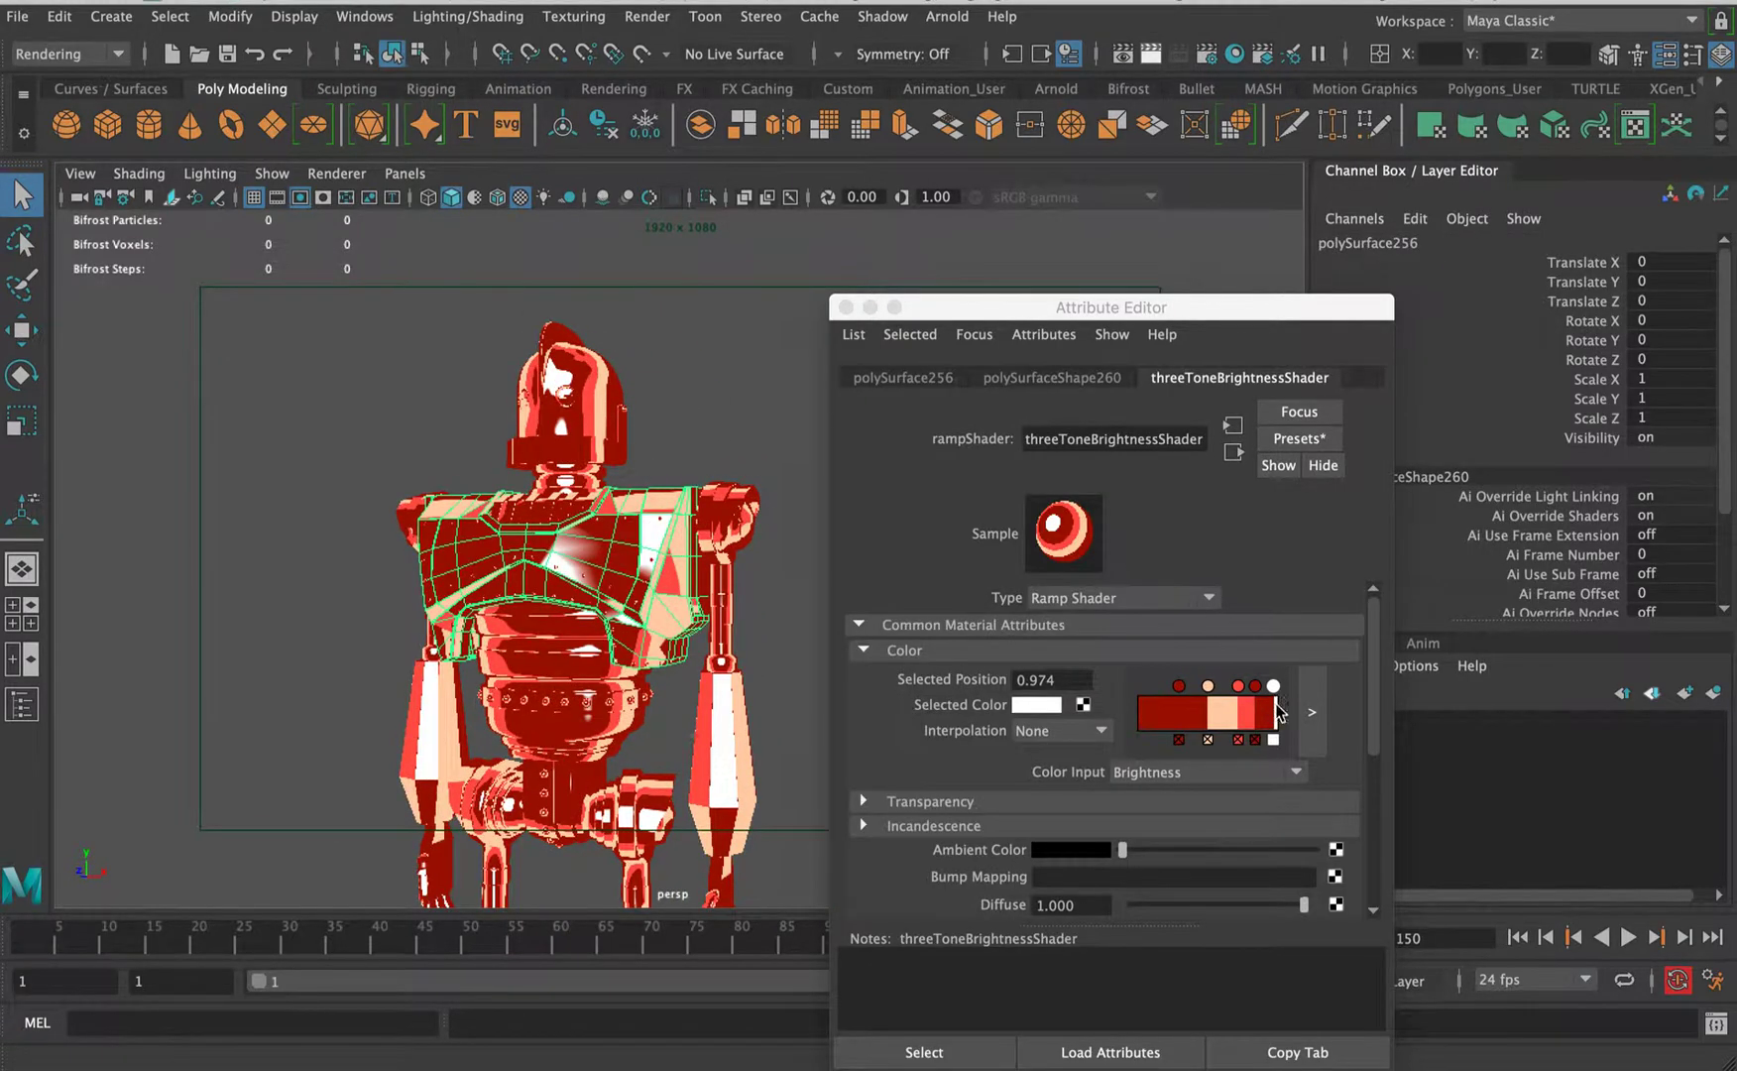
click(1273, 740)
click(1255, 739)
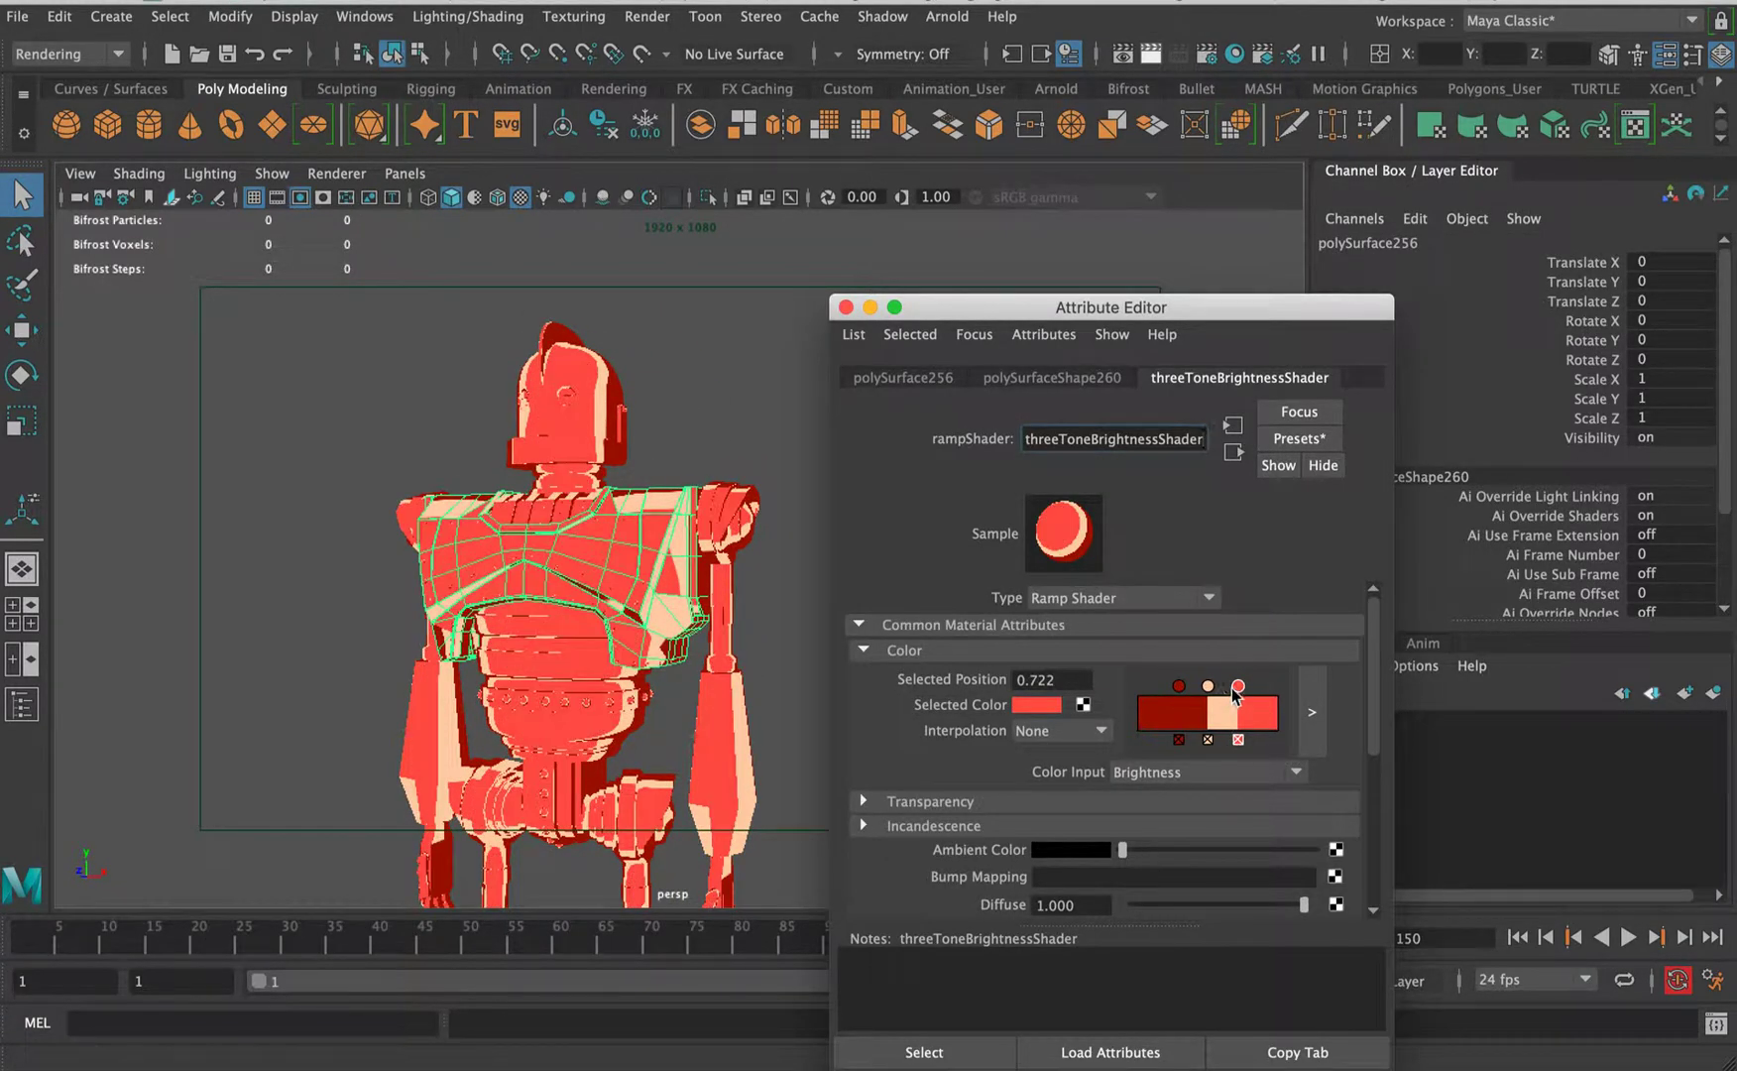
- Arrange the ramp as dark red, red and peach at 0.687, and add a less saturated peach tone at position 0.870
mouse_move(1236, 692)
mouse_down()
mouse_move(1147, 686)
mouse_move(1238, 694)
mouse_up()
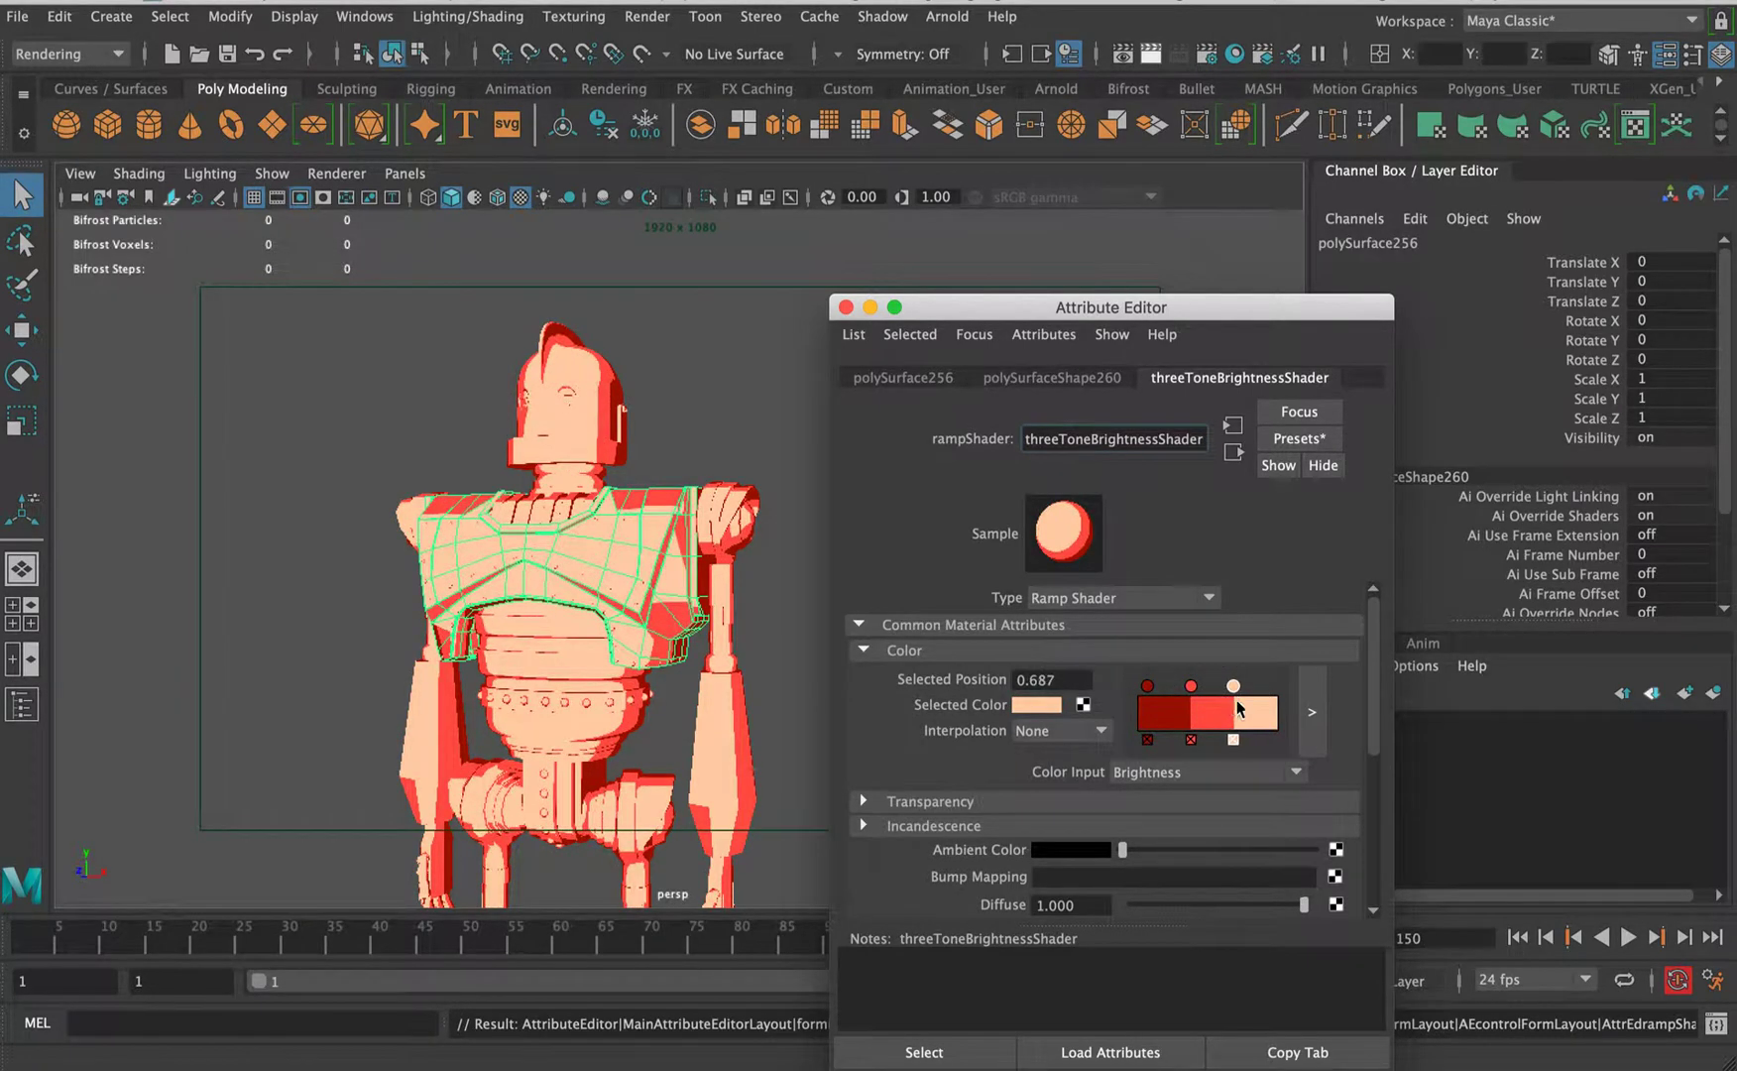
click(1036, 703)
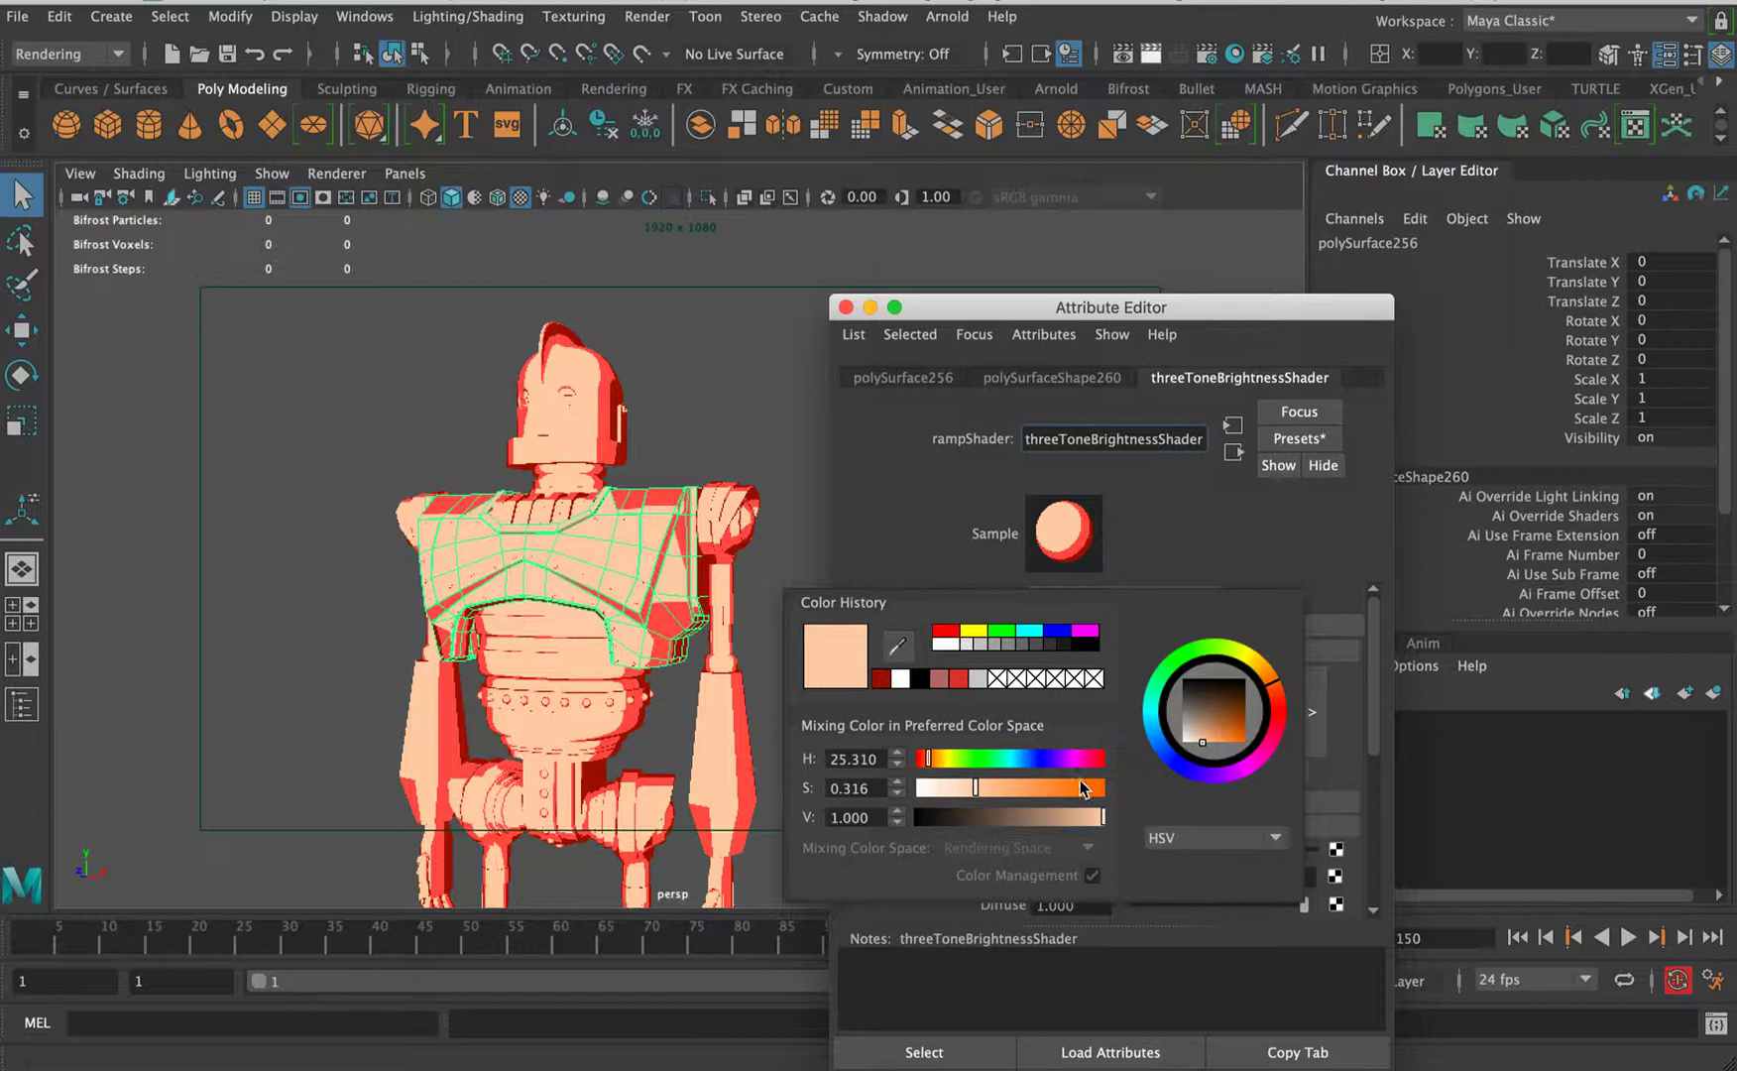
drag(976, 788, 940, 788)
click(750, 525)
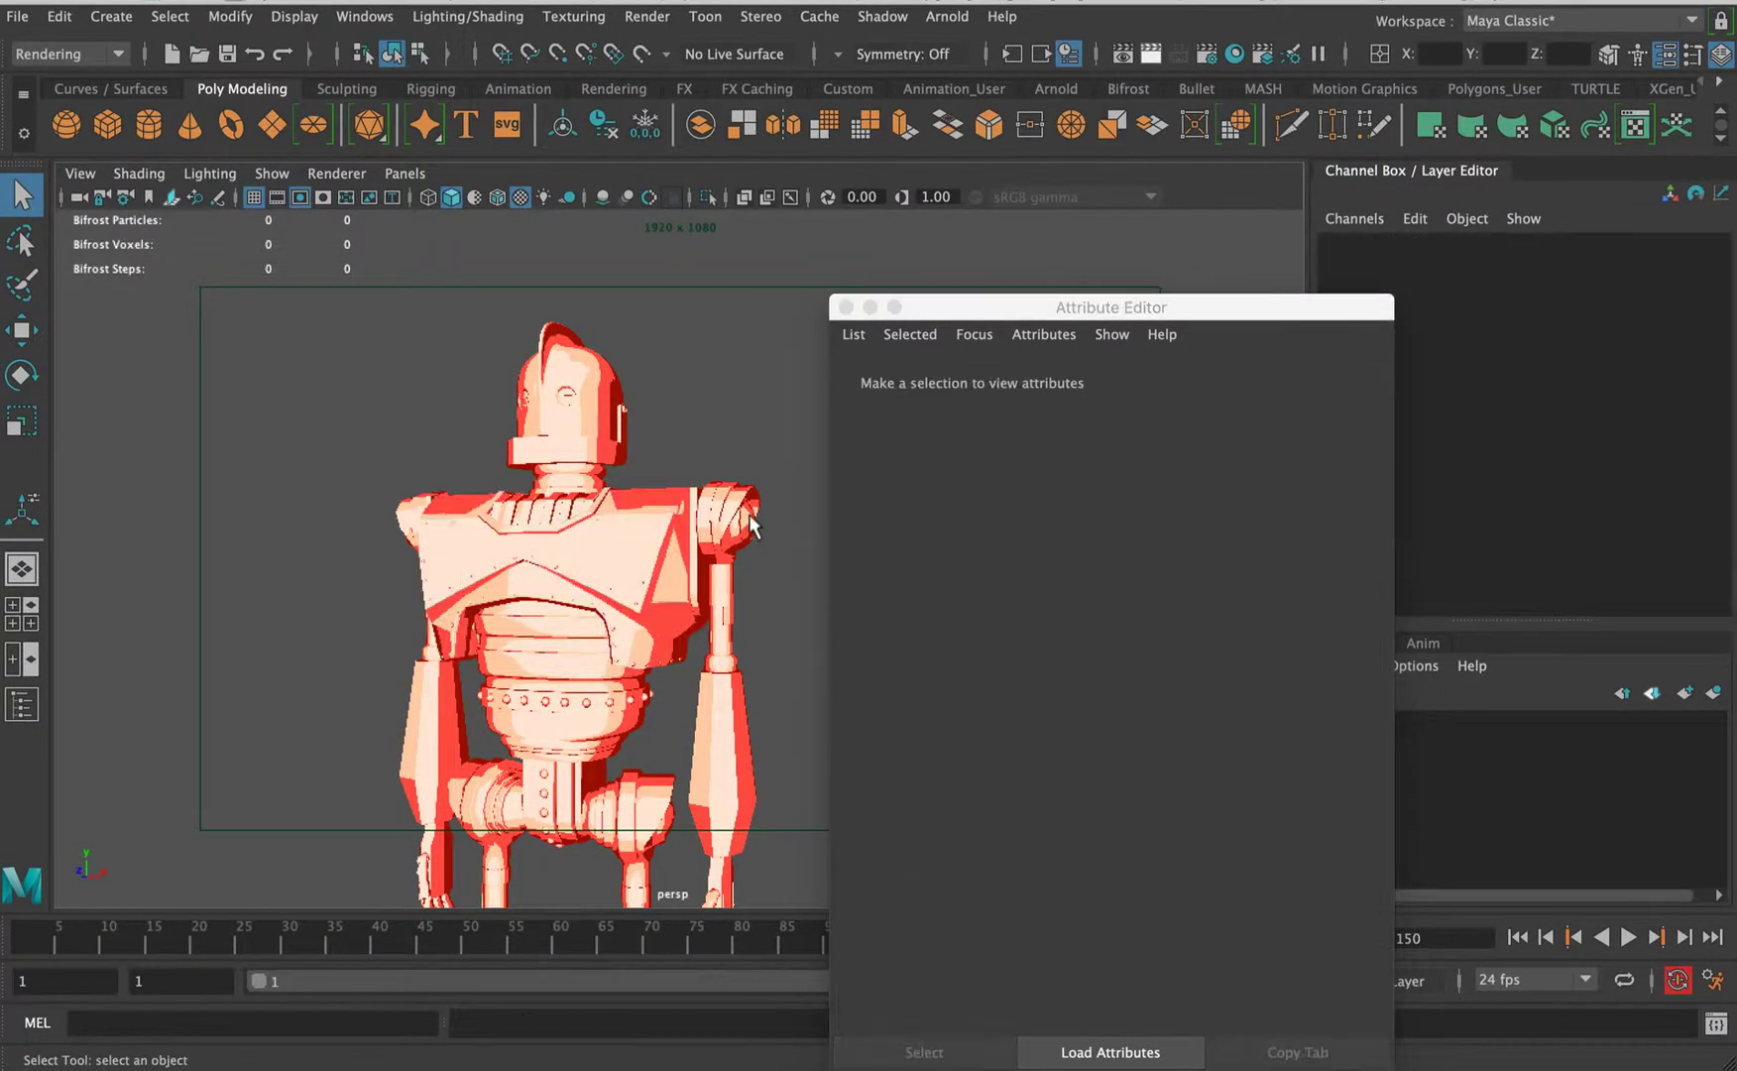
- Select the robot's chest, move the dark red ramp marker to position 0.043 and set its interpolation to Smooth
alt+middle_drag(560, 486, 573, 394)
alt+right_drag(573, 395, 682, 428)
click(614, 459)
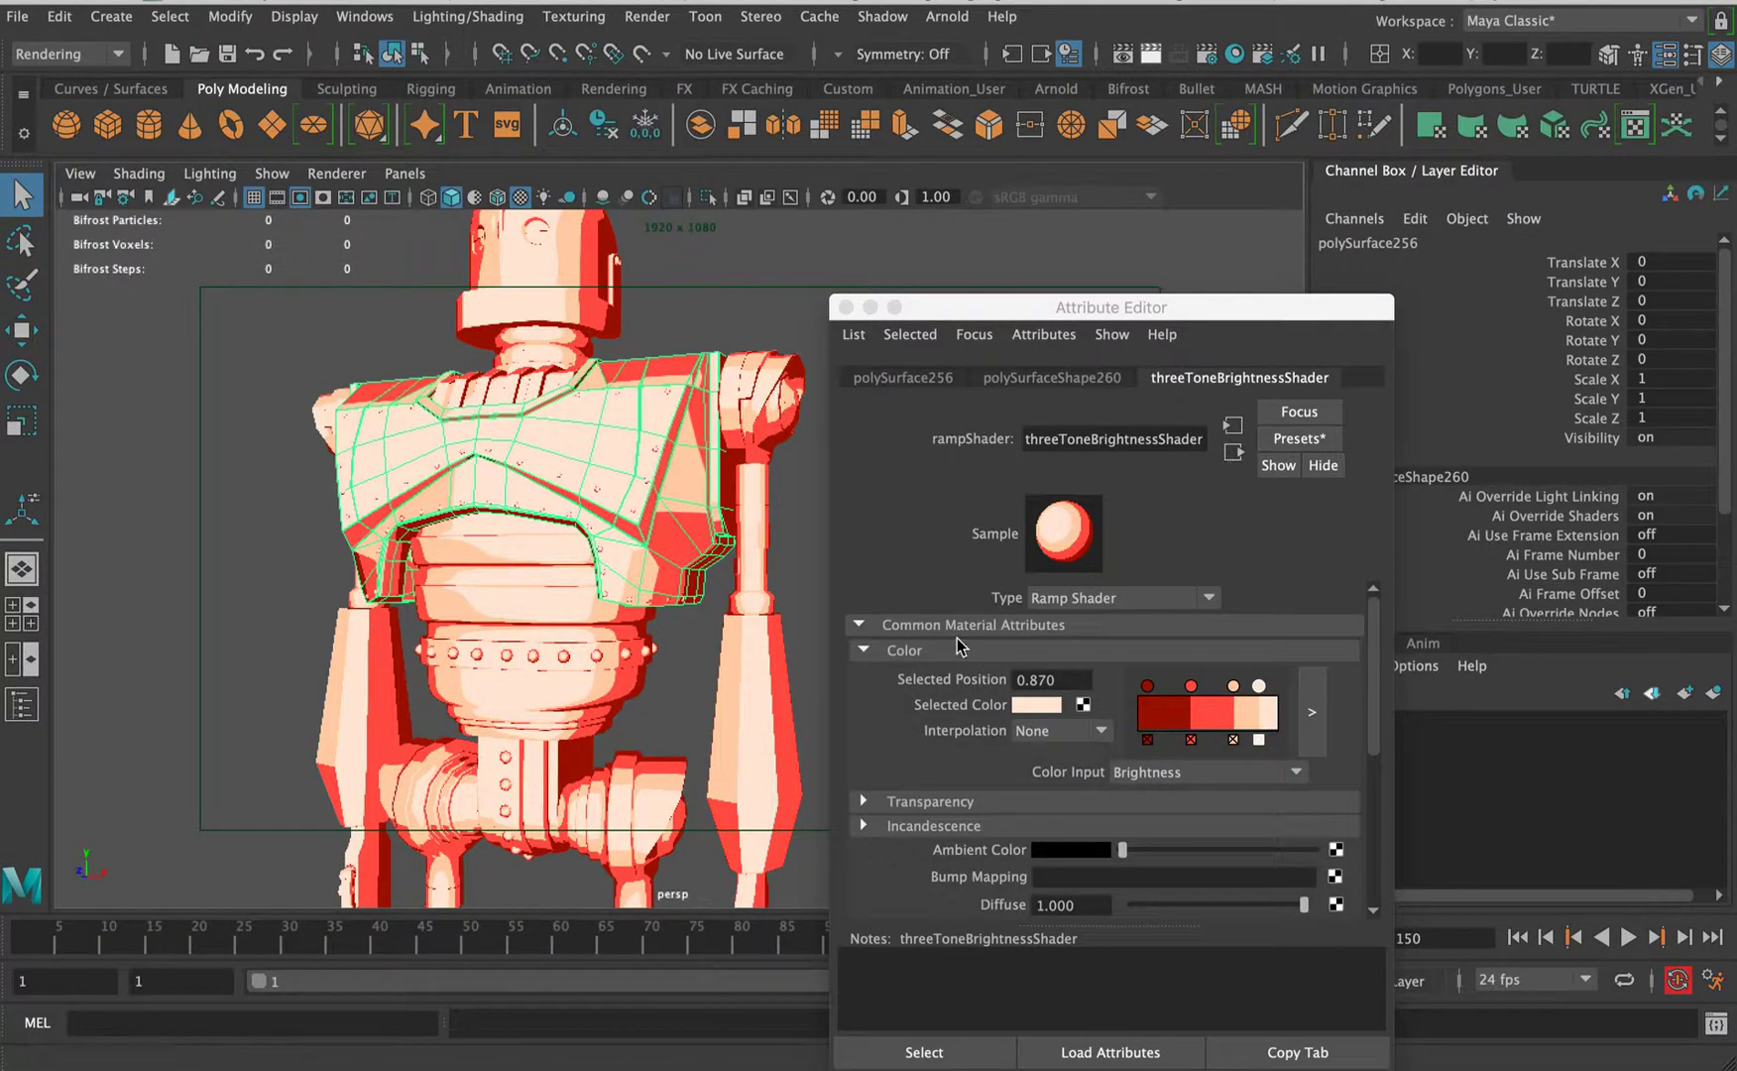
click(1145, 695)
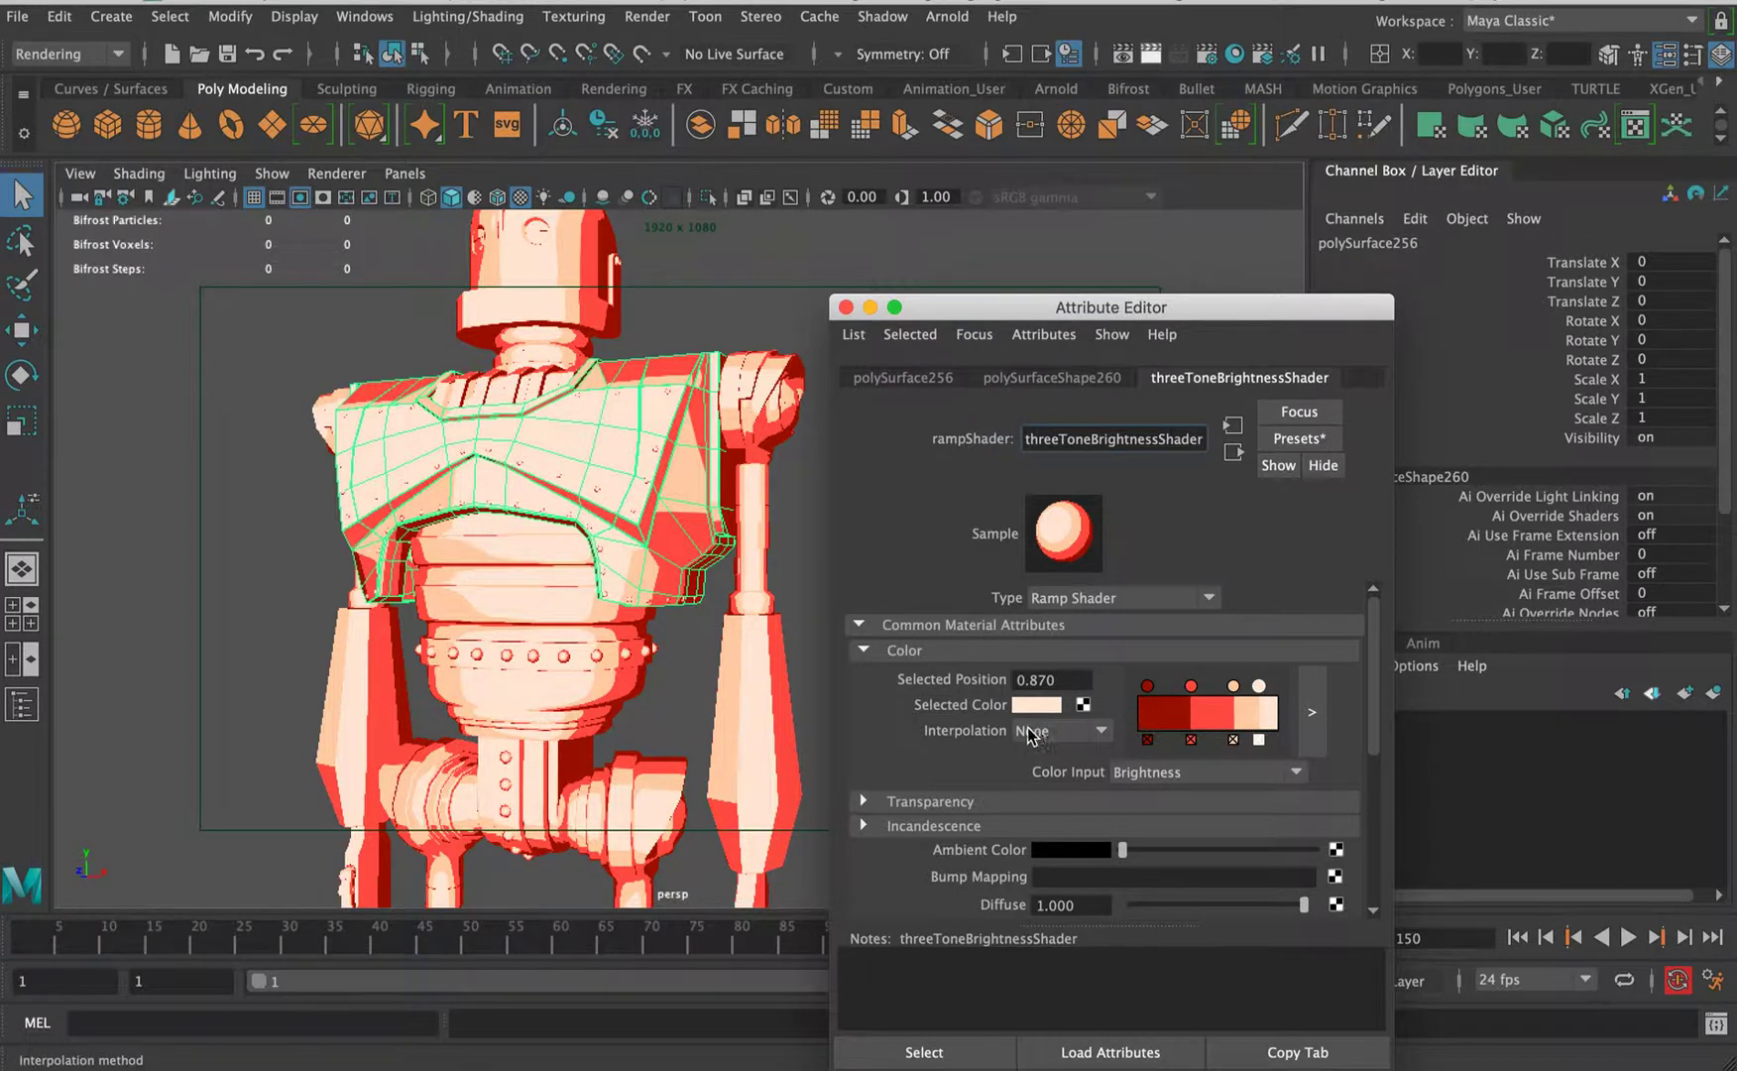
drag(1147, 686, 1144, 688)
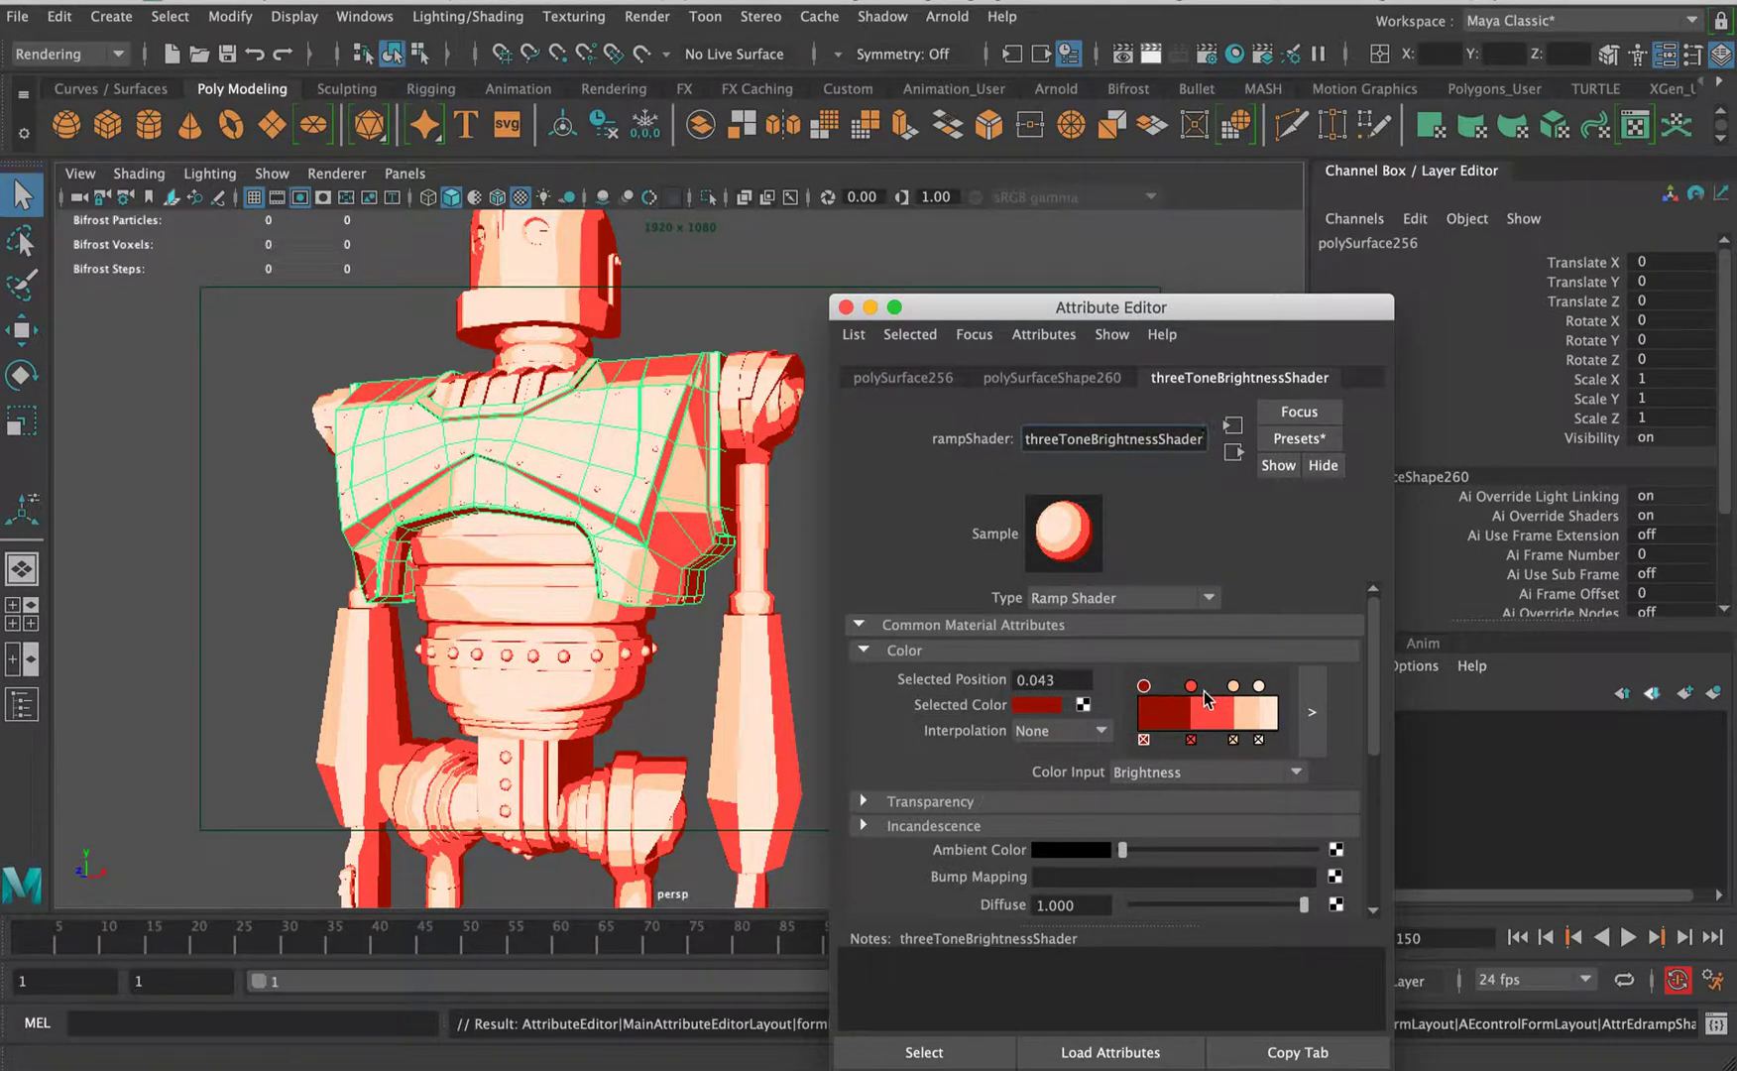
click(1059, 730)
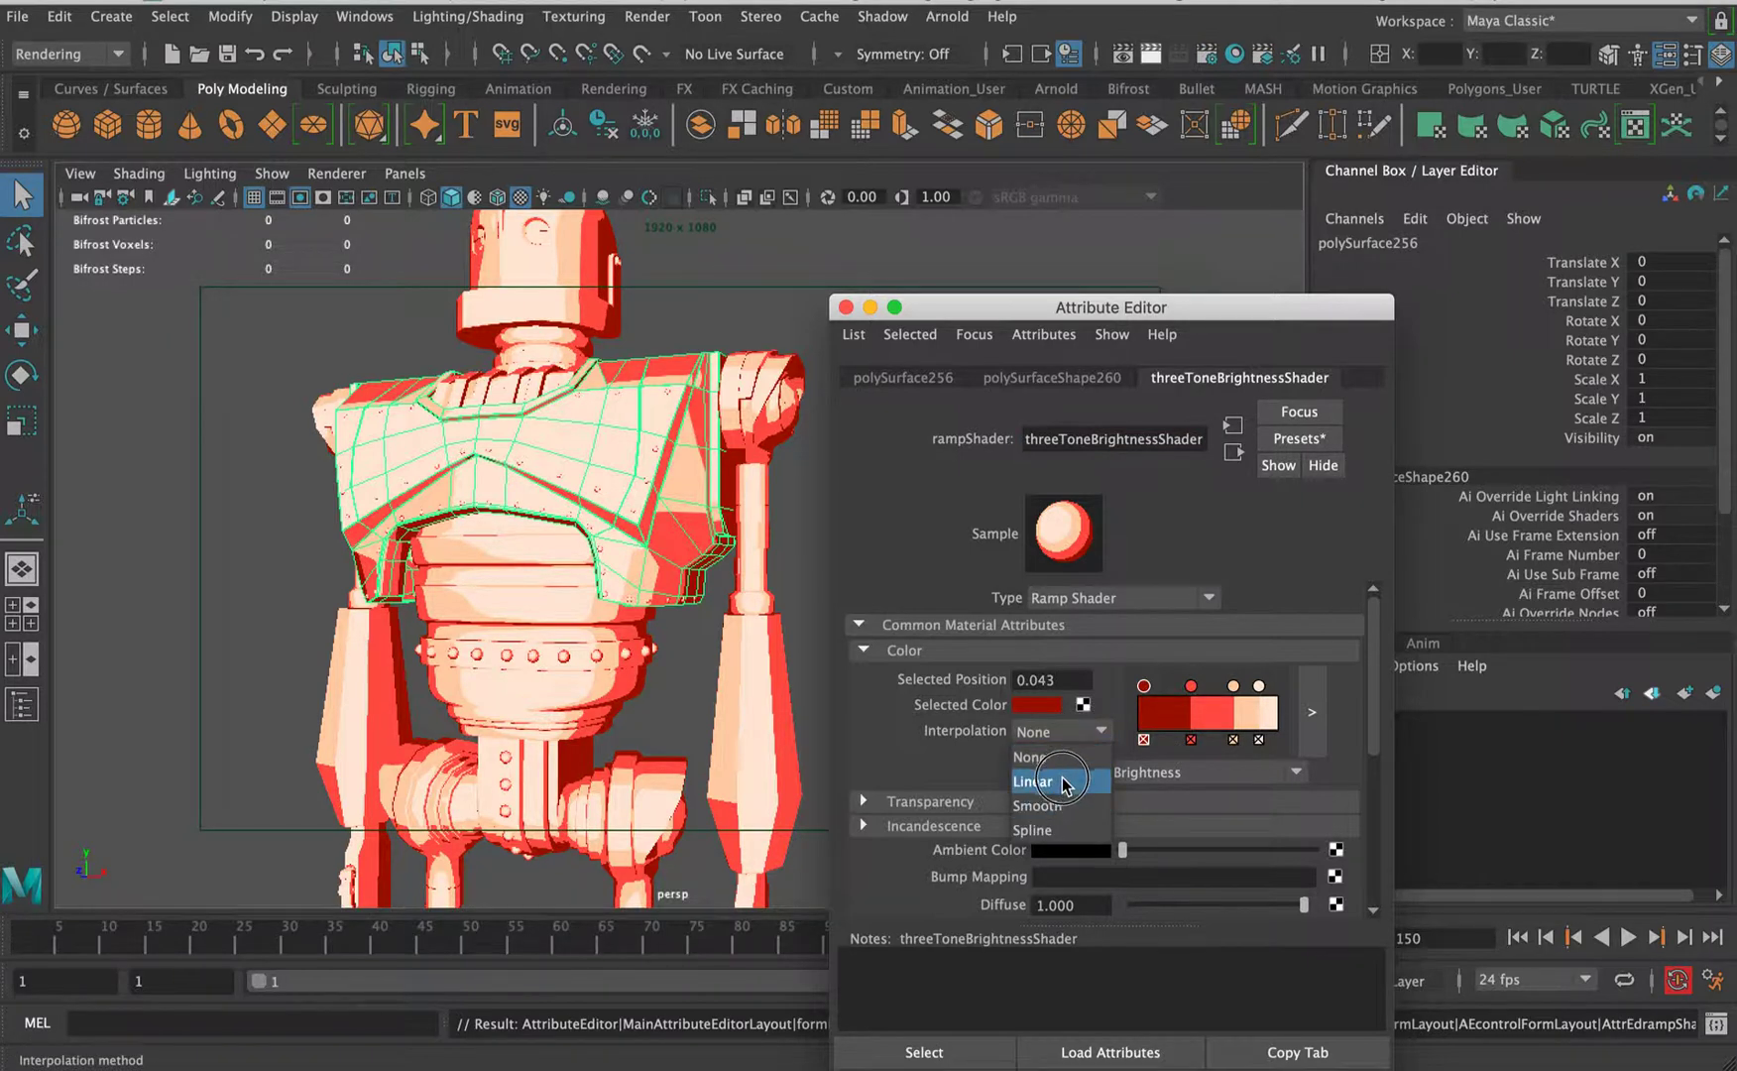
click(1075, 808)
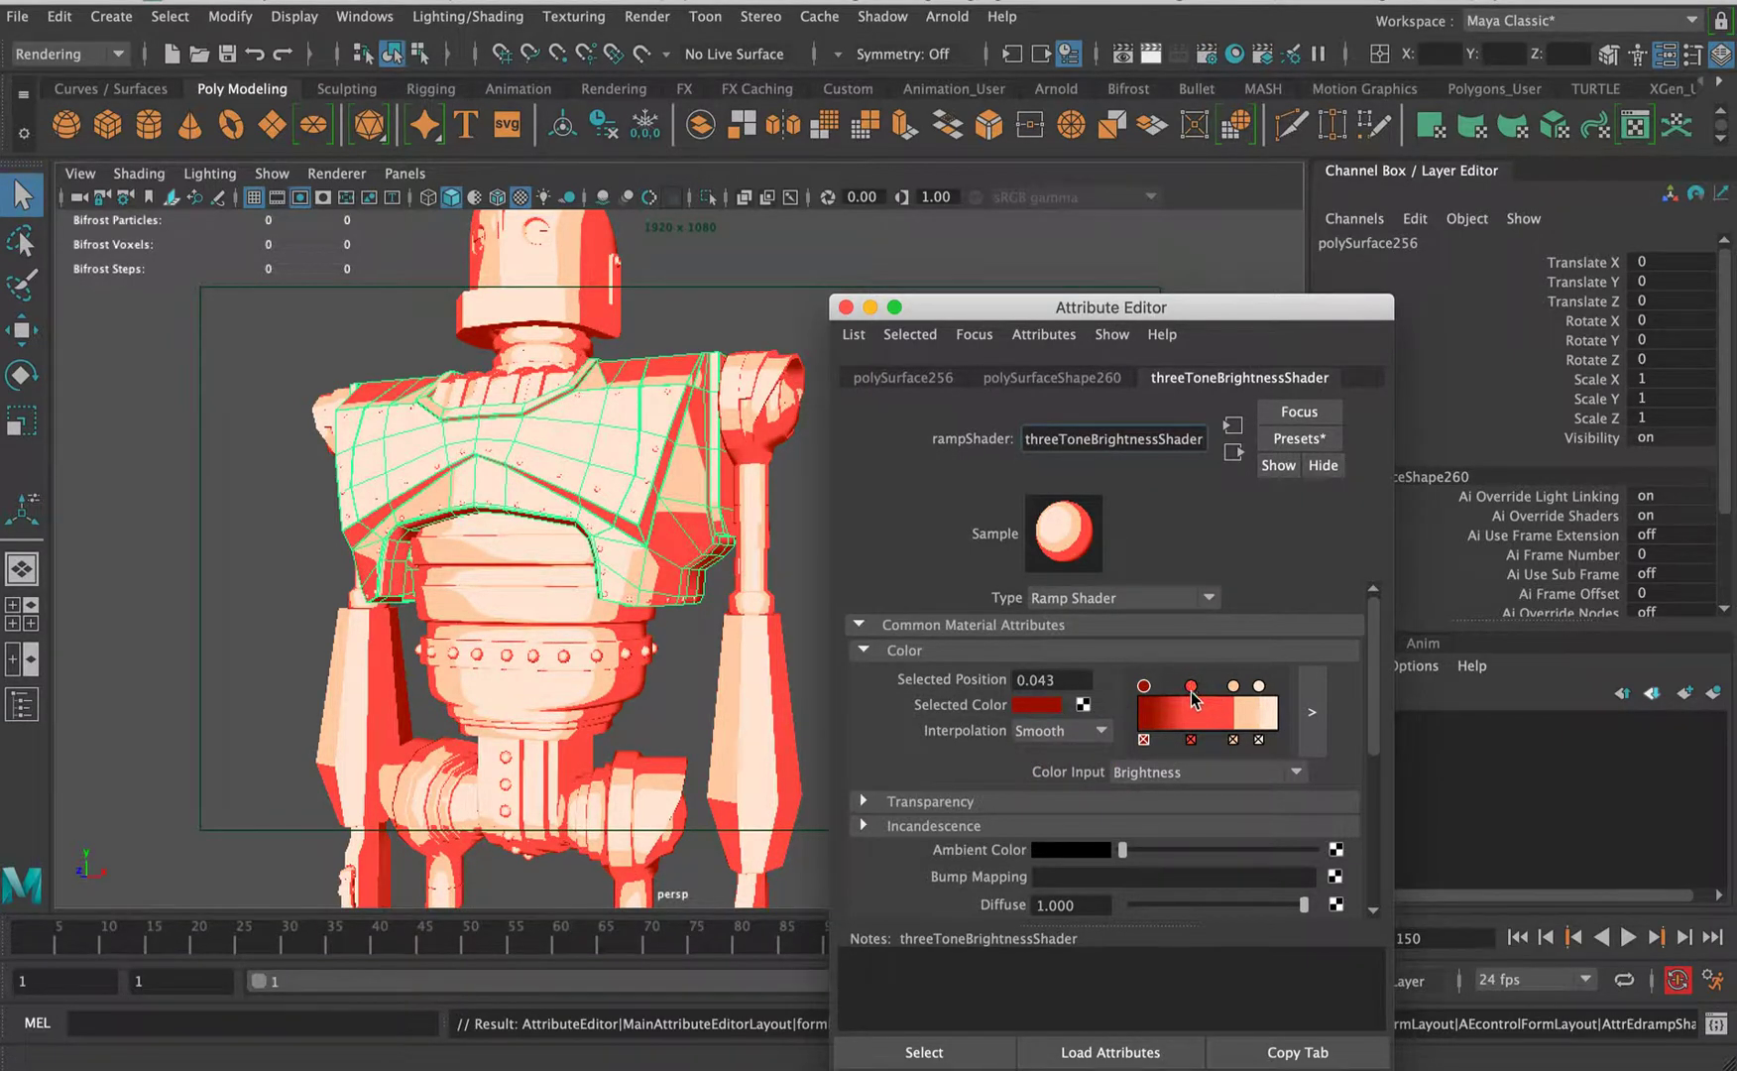
- Set the red ramp marker's interpolation to Smooth and fine-tune its position slightly toward the dark end
drag(1194, 699, 1202, 698)
click(1060, 730)
click(1065, 803)
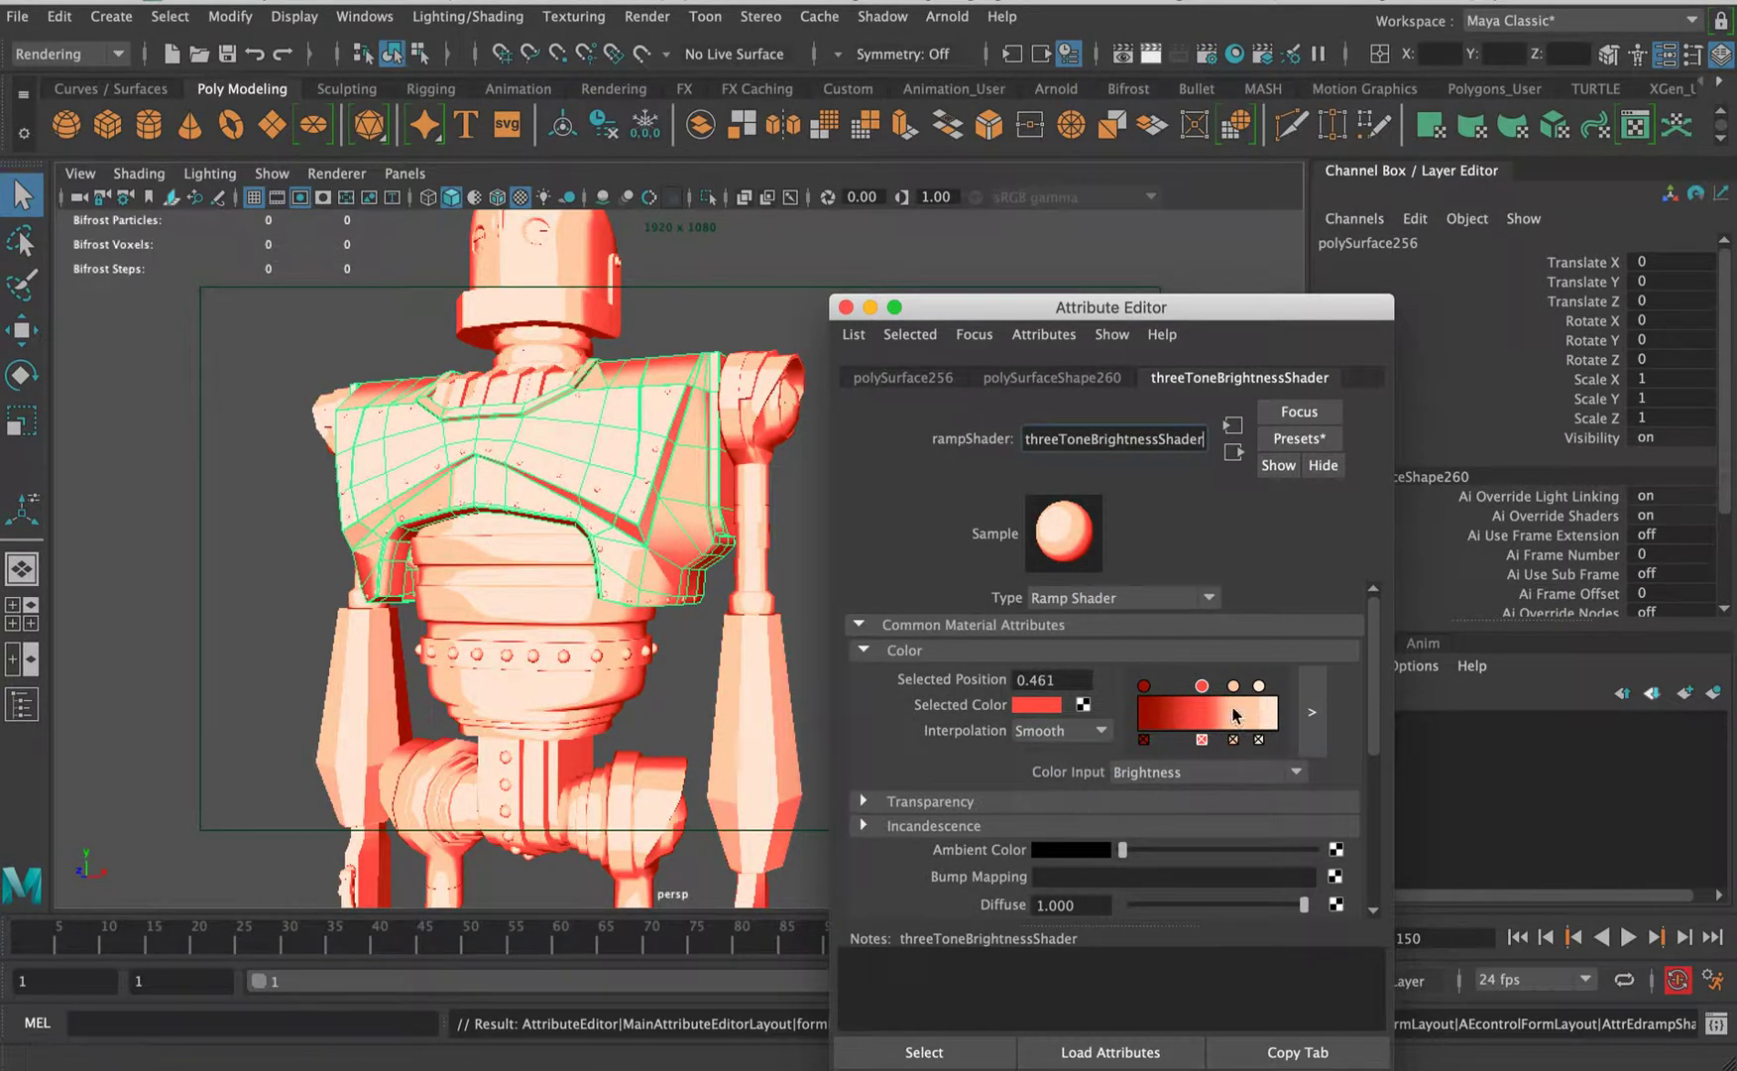
drag(1203, 704, 1193, 708)
- Try Linear interpolation on the peach marker at 0.687 and set it back to None
click(1232, 685)
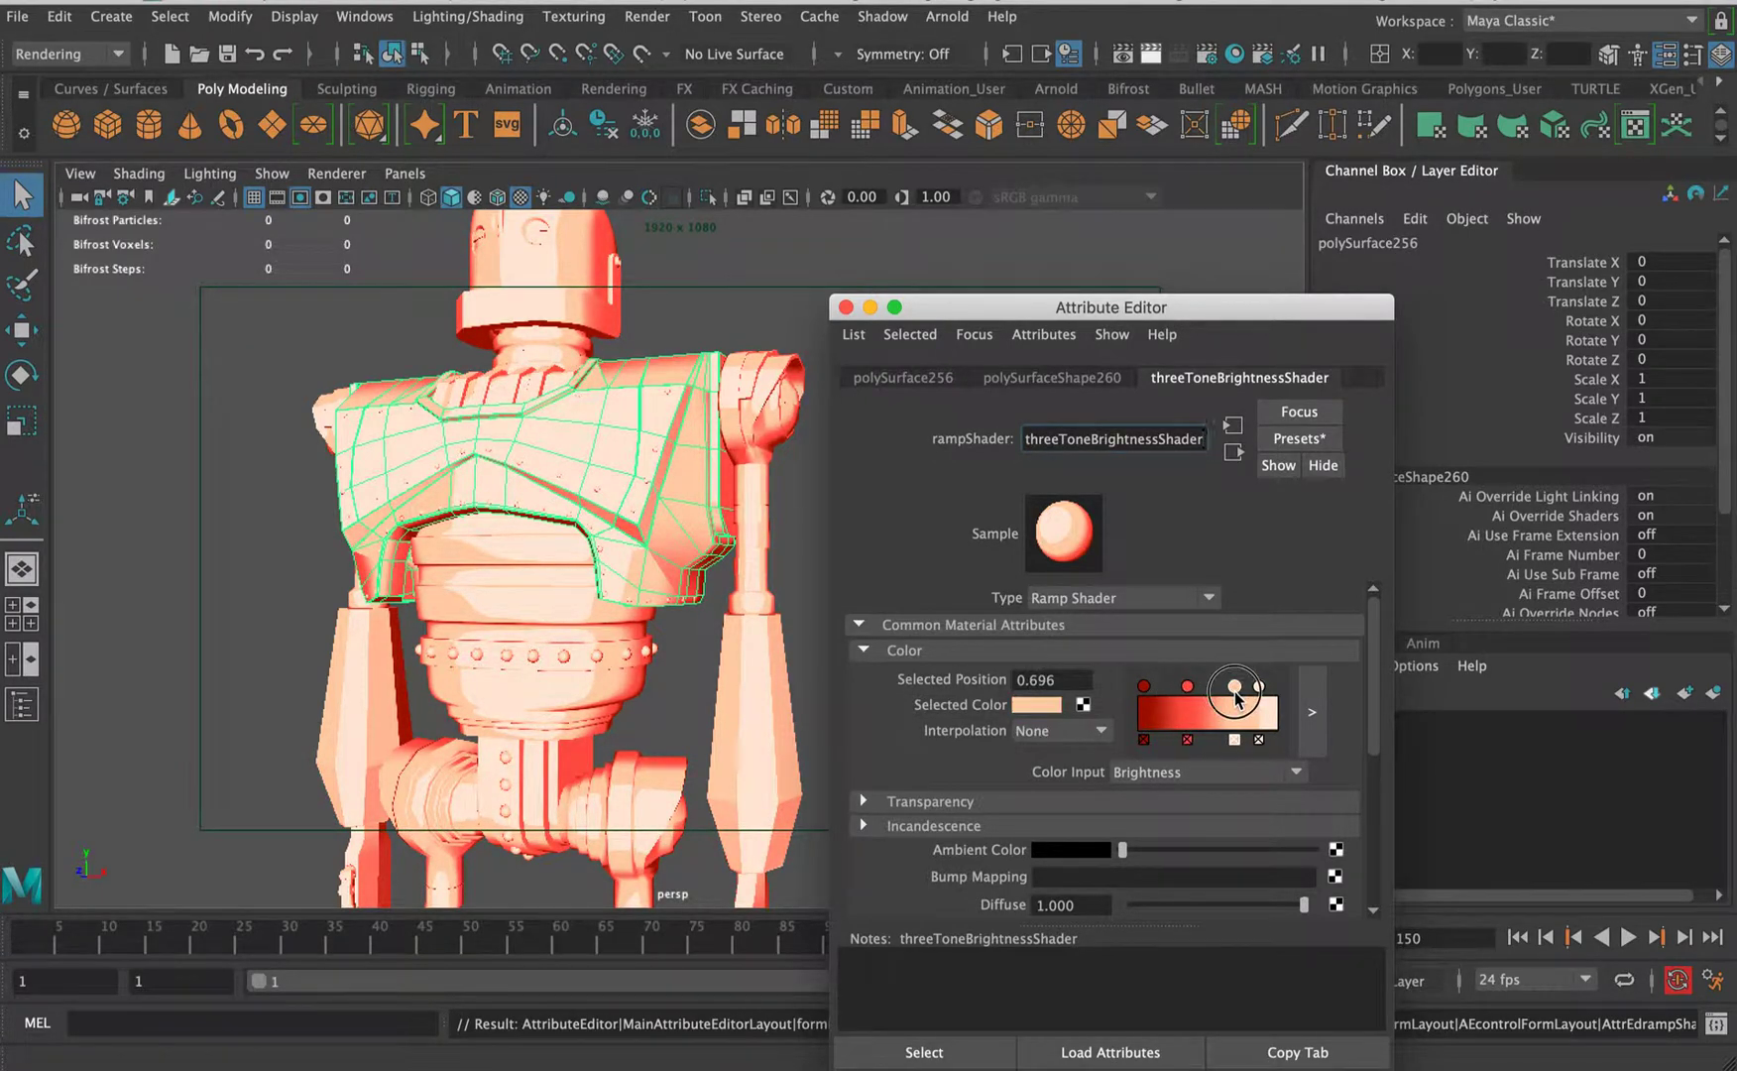
click(1061, 730)
click(1067, 754)
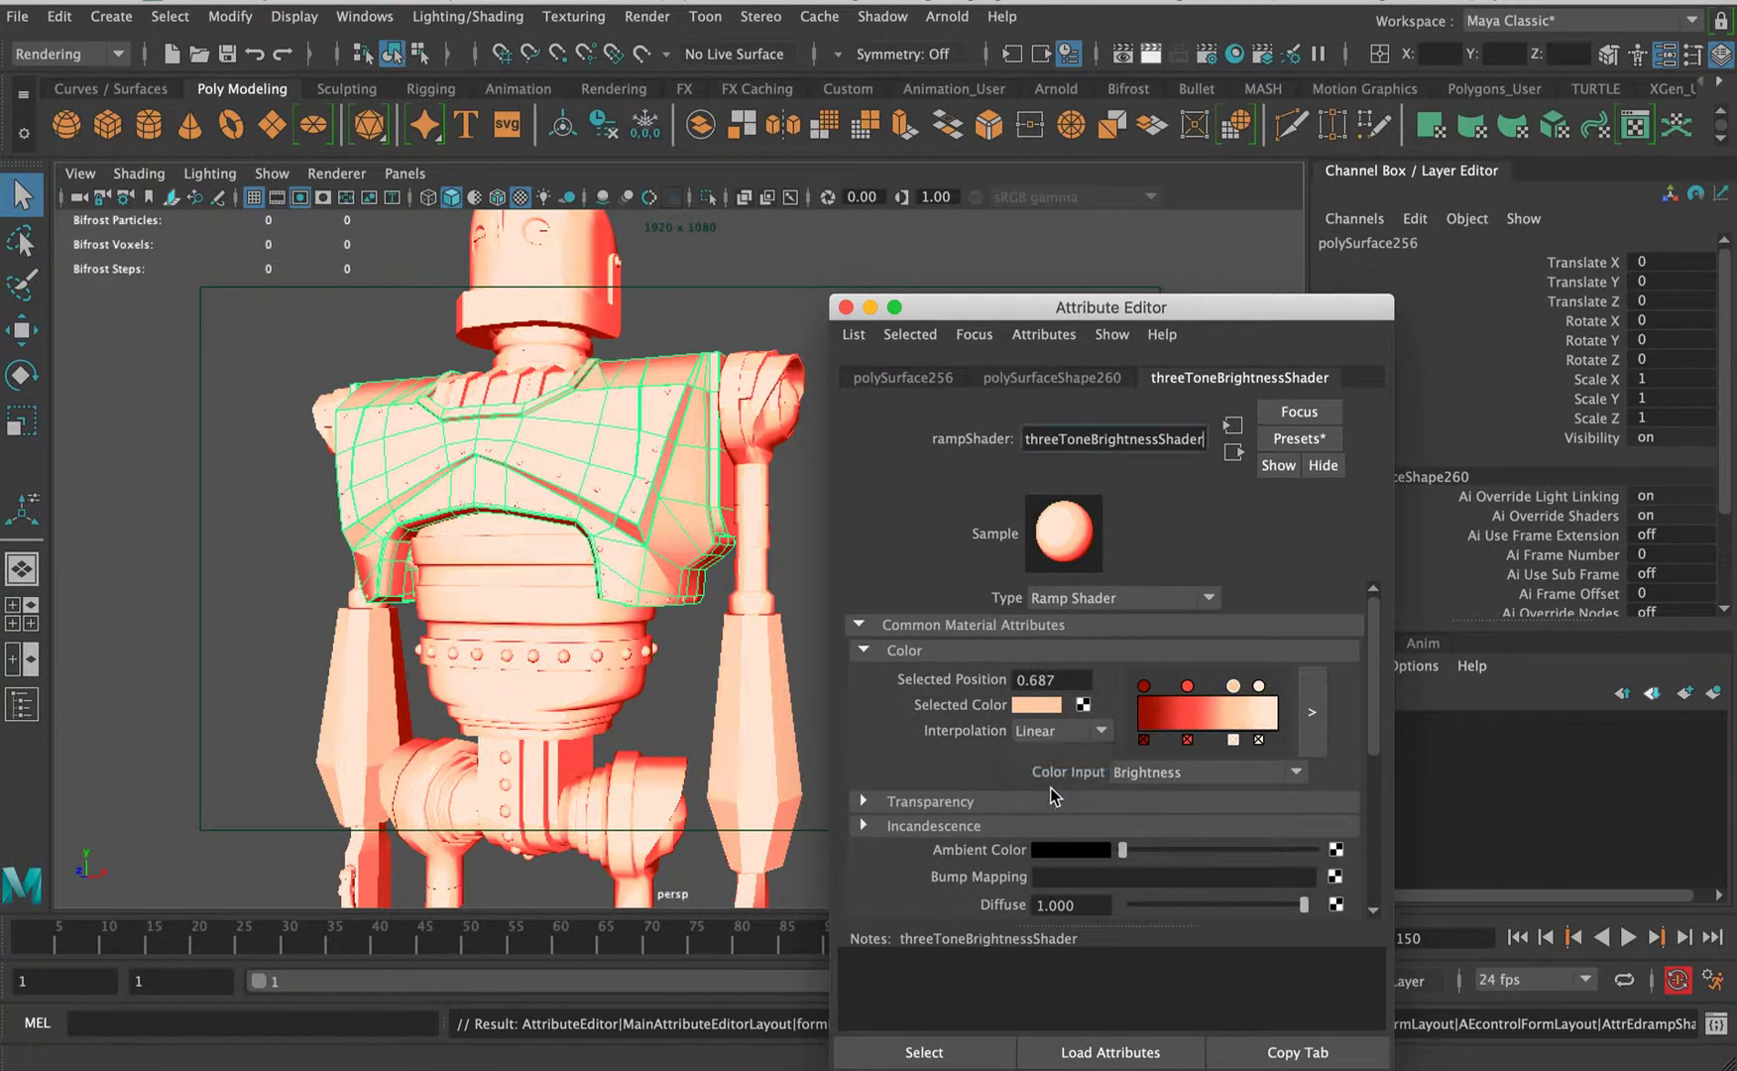
click(1061, 729)
click(1040, 760)
- Move the lightest ramp marker to position 0.878 and the peach marker to 0.661, keeping the peach interpolation at None
drag(1260, 686, 1257, 702)
click(734, 315)
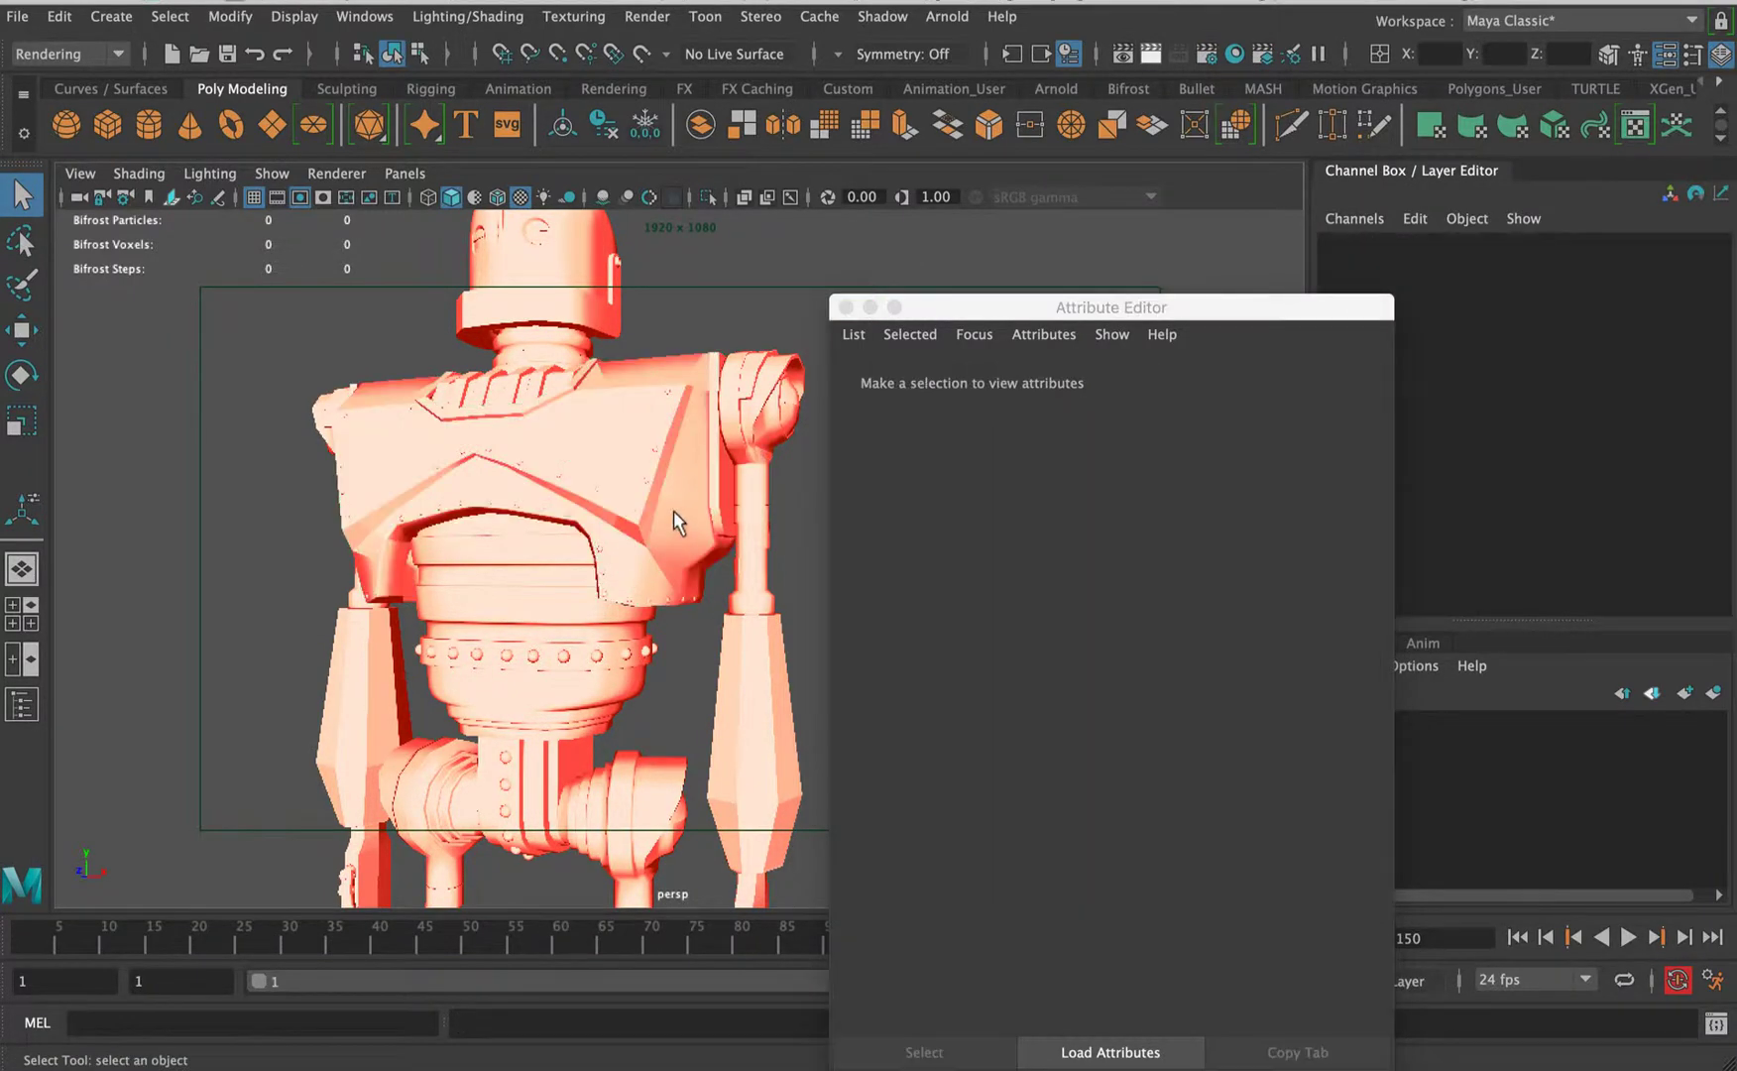
mouse_move(673, 510)
alt+mouse_down()
mouse_move(507, 495)
mouse_move(684, 504)
alt+mouse_up()
alt+right_drag(684, 503, 798, 471)
click(703, 508)
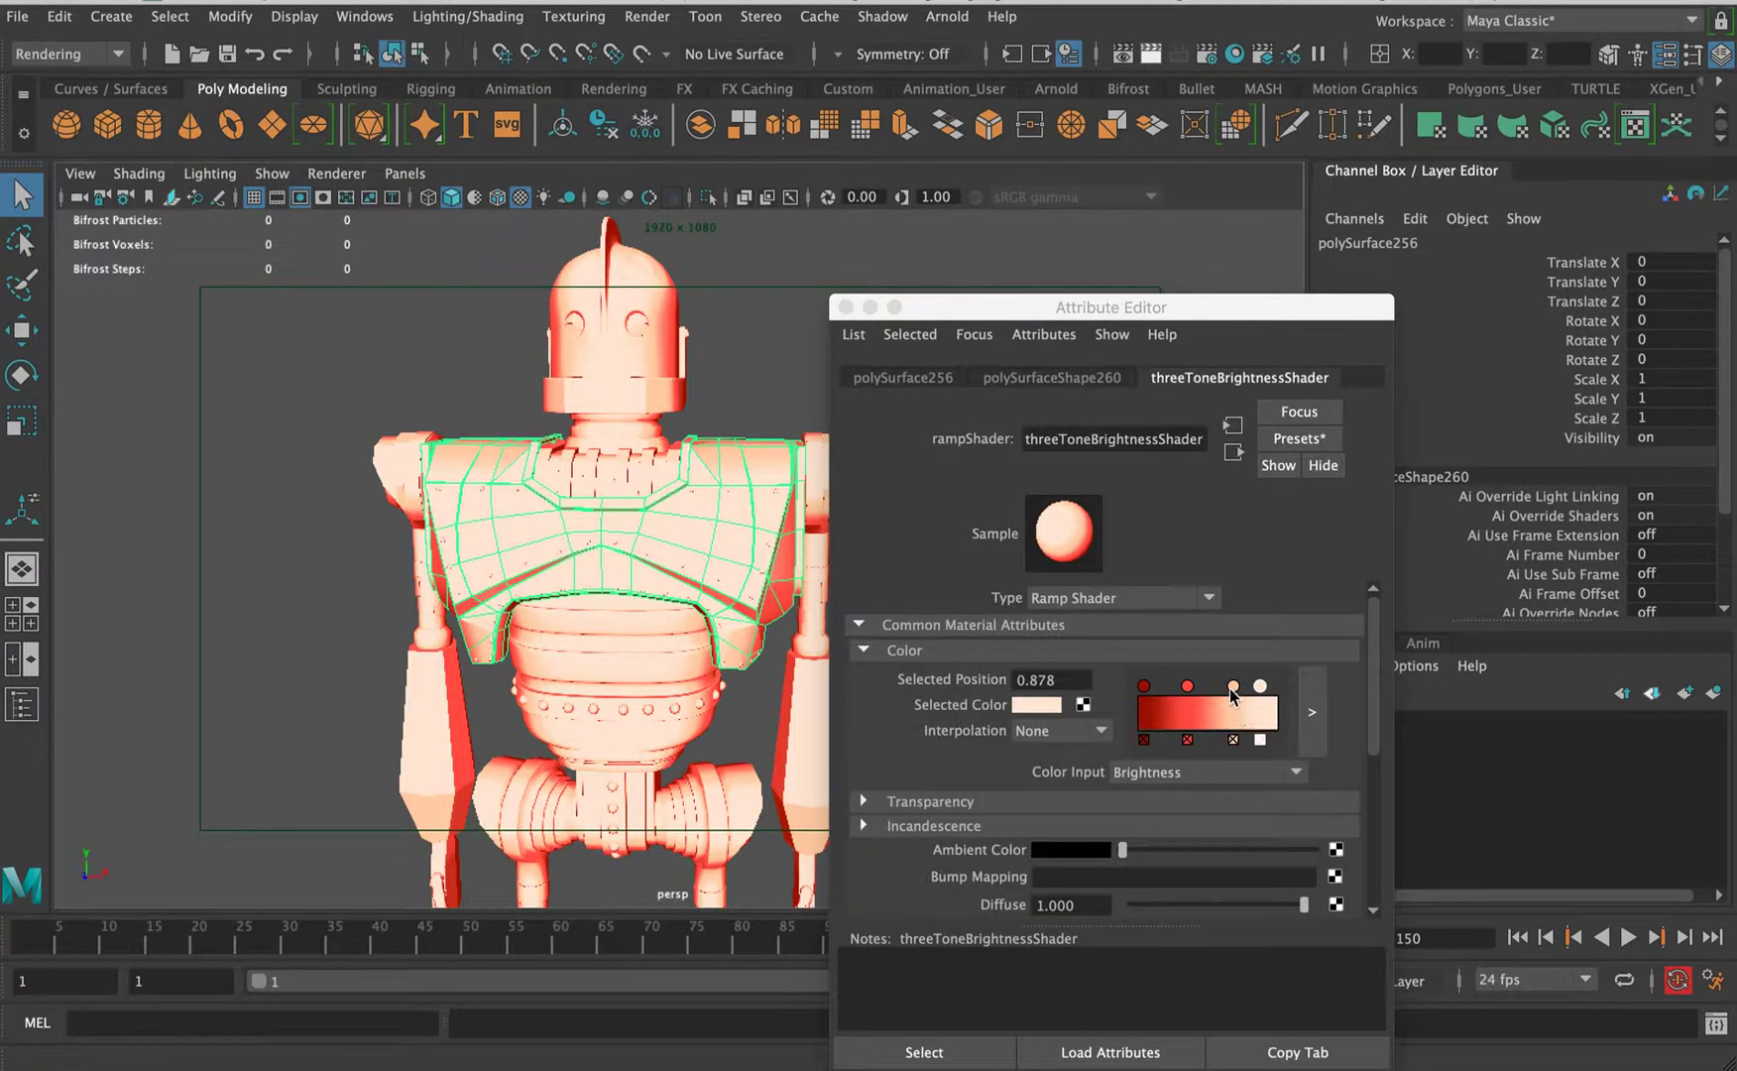
click(1232, 686)
click(1060, 729)
click(1041, 729)
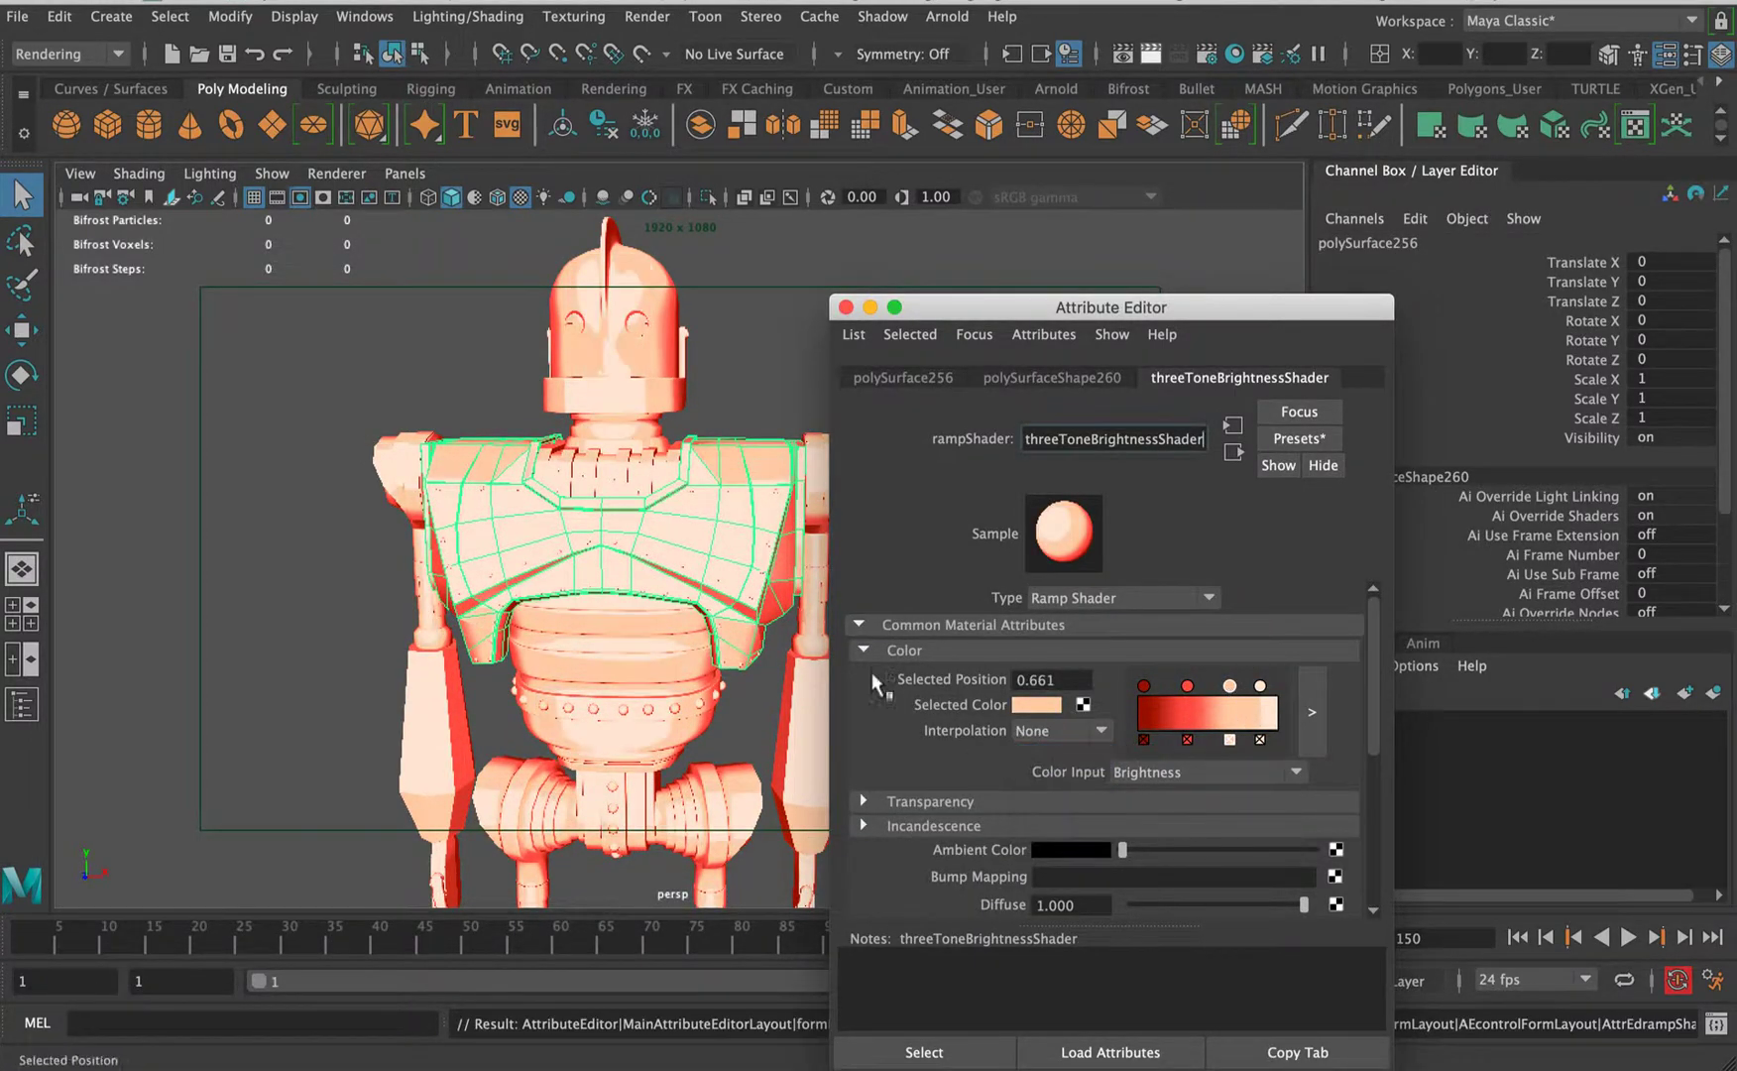
- Add a darker red marker at position 0 of the chest shader's ramp, keeping its interpolation Smooth
click(746, 360)
alt+drag(746, 360, 736, 523)
click(736, 524)
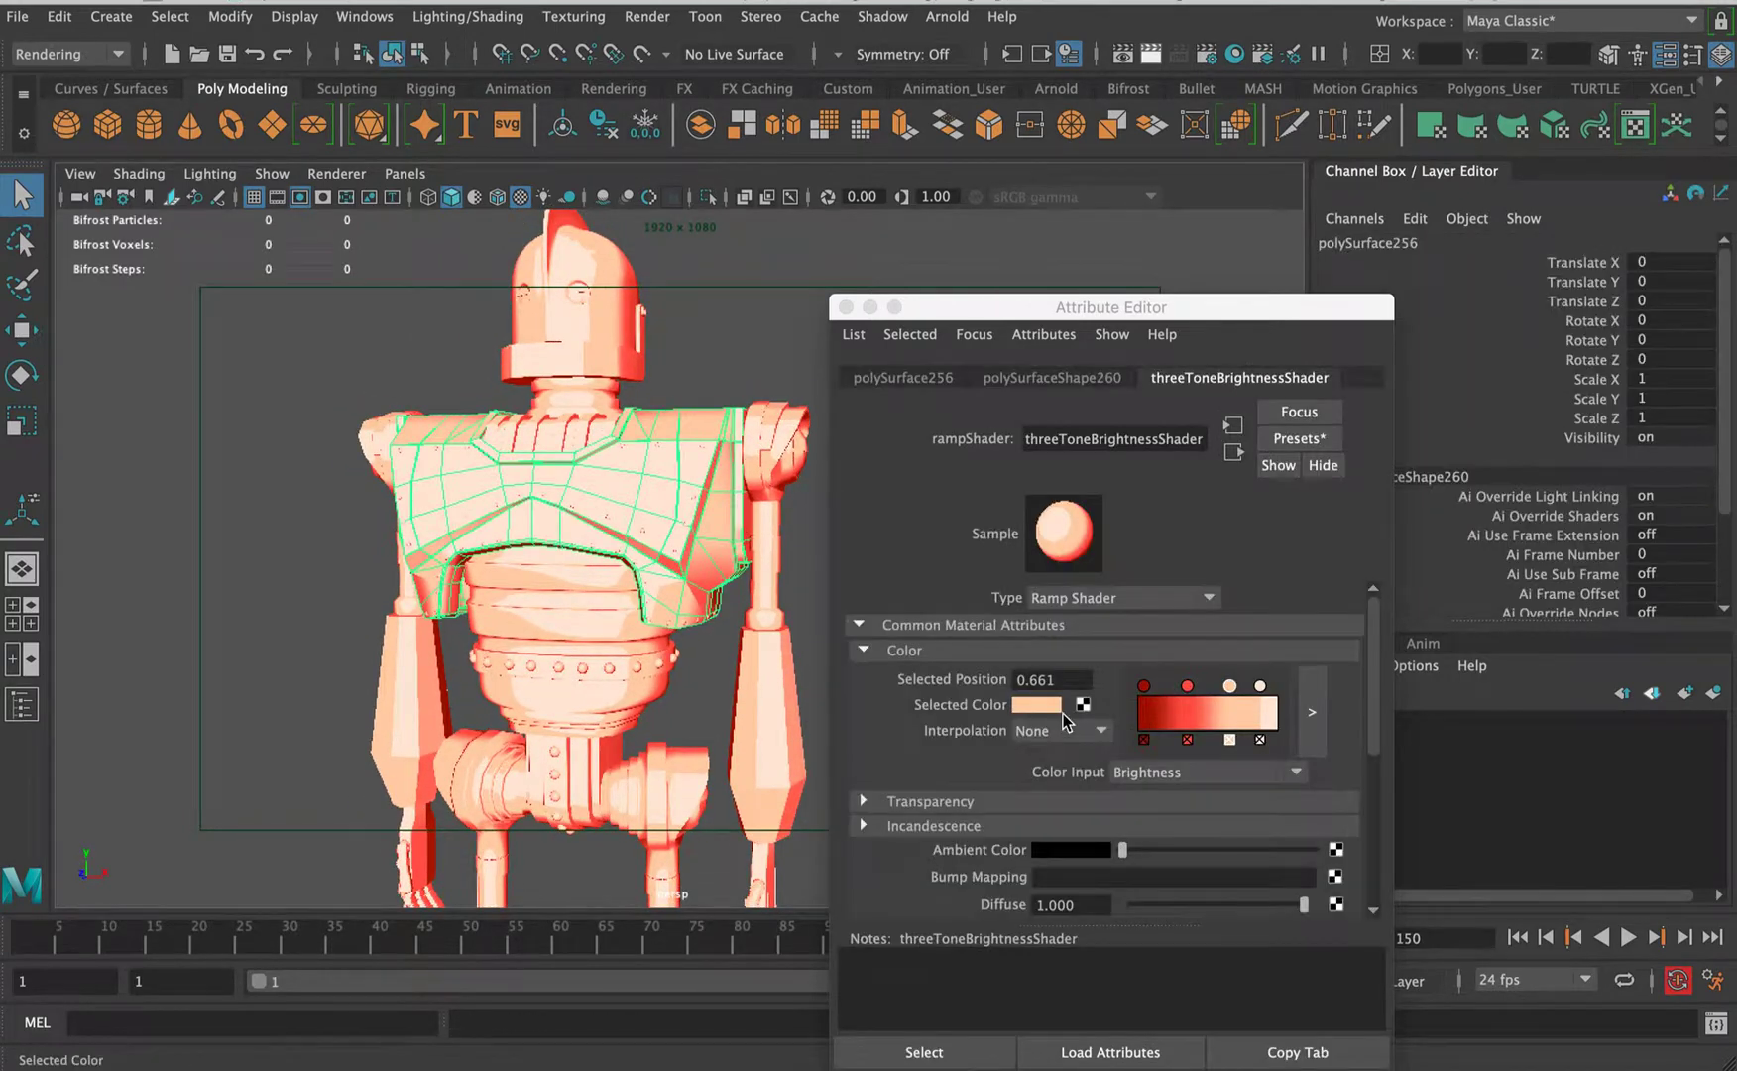
click(1145, 686)
click(1036, 704)
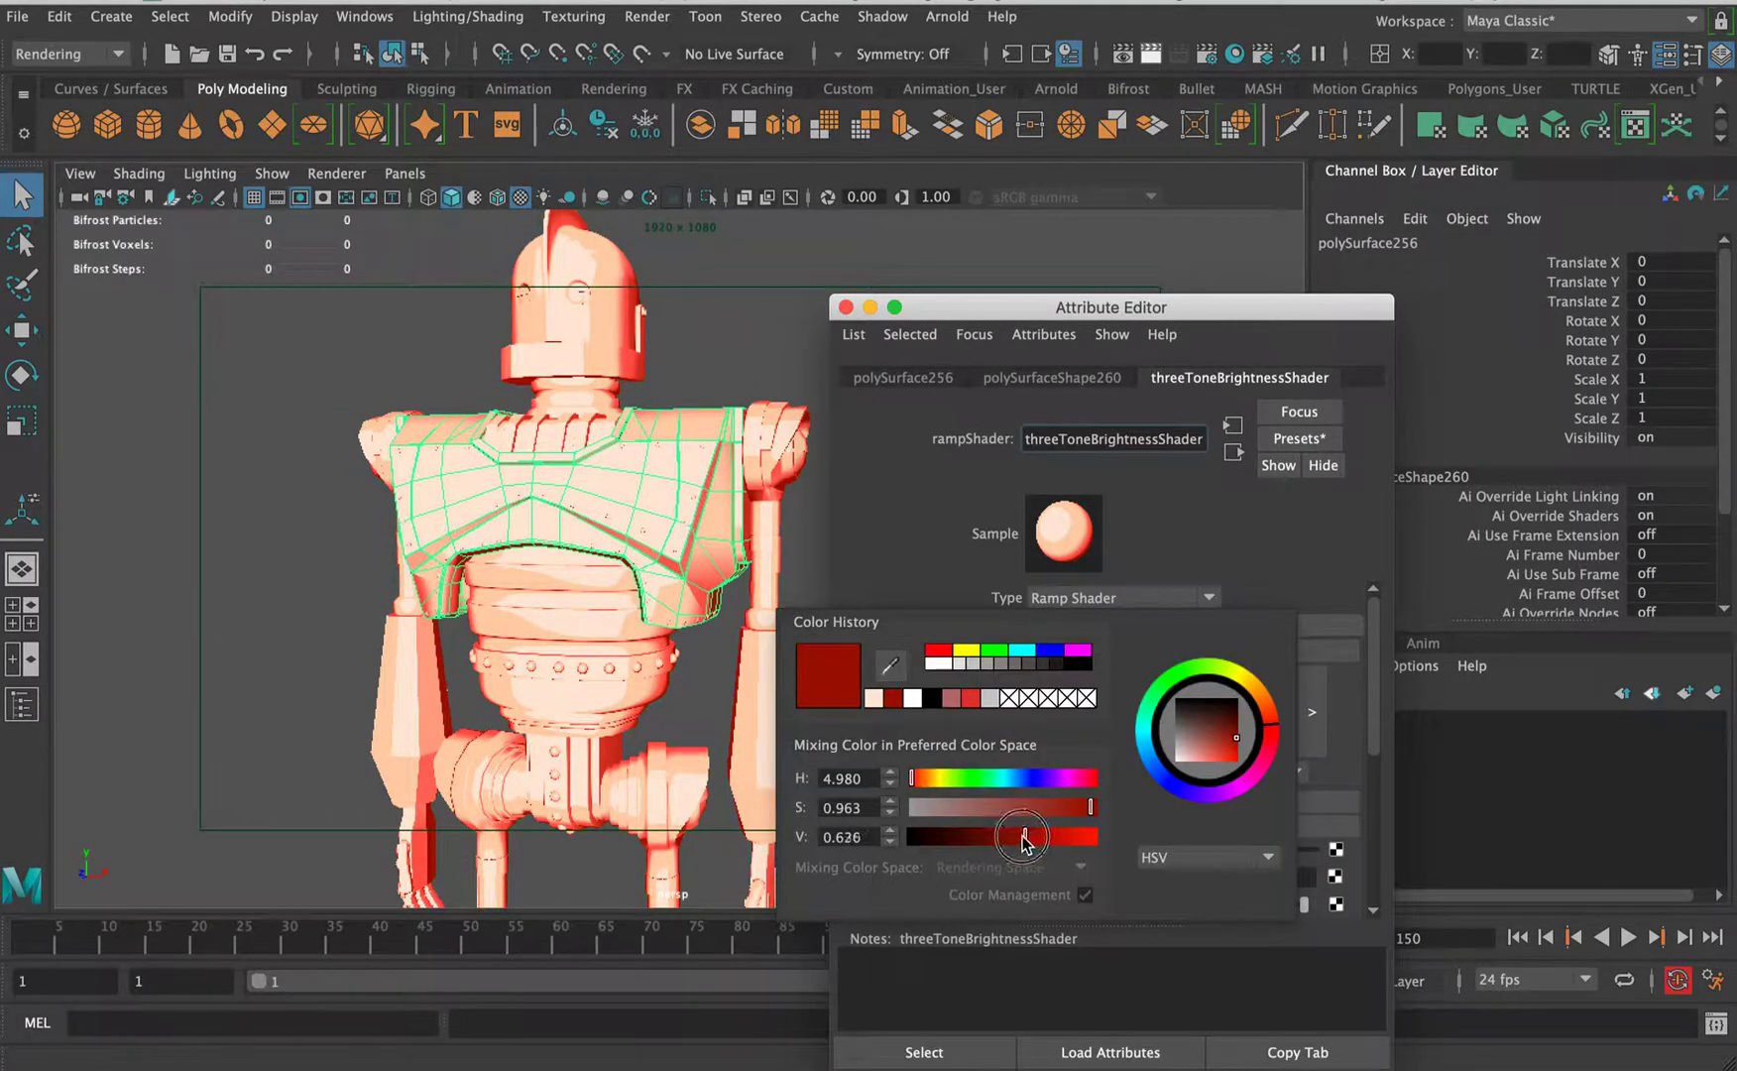
drag(1024, 838, 978, 838)
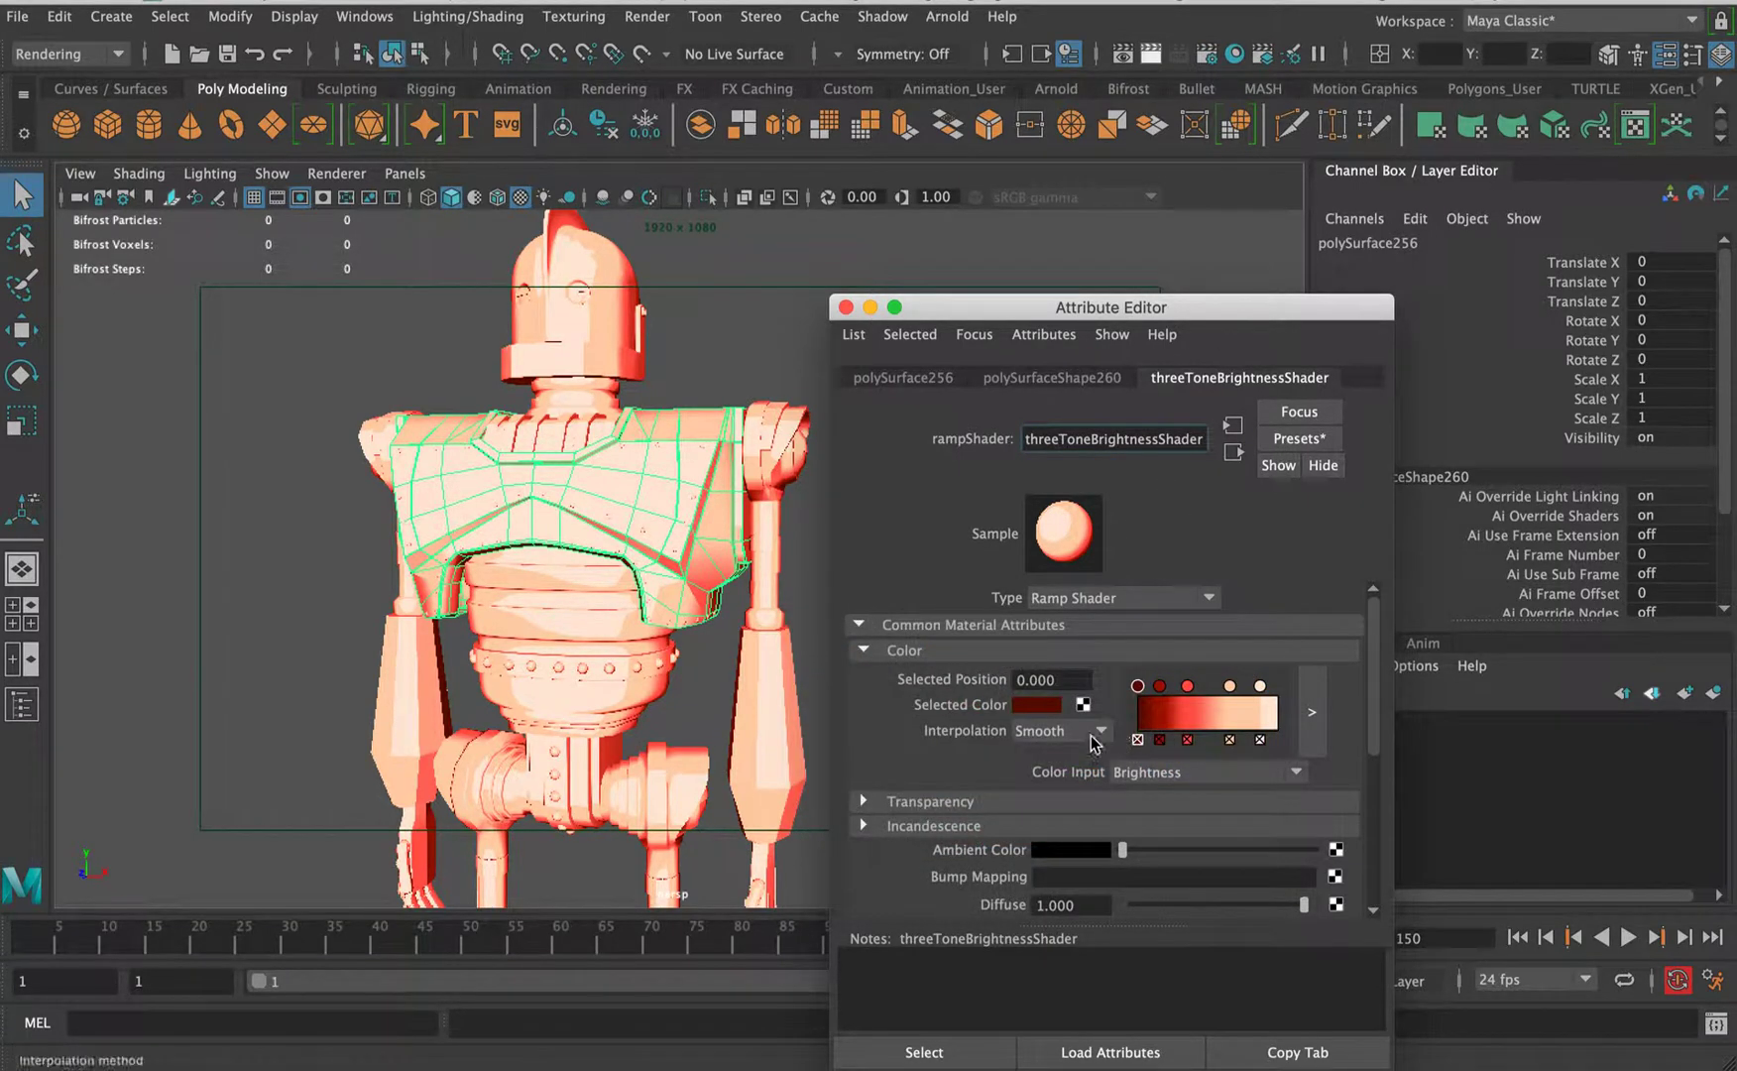
click(1093, 731)
click(1050, 731)
- Shift the bright red ramp marker closer to the dark end, deselect the chest and close the Attribute Editor
click(1190, 686)
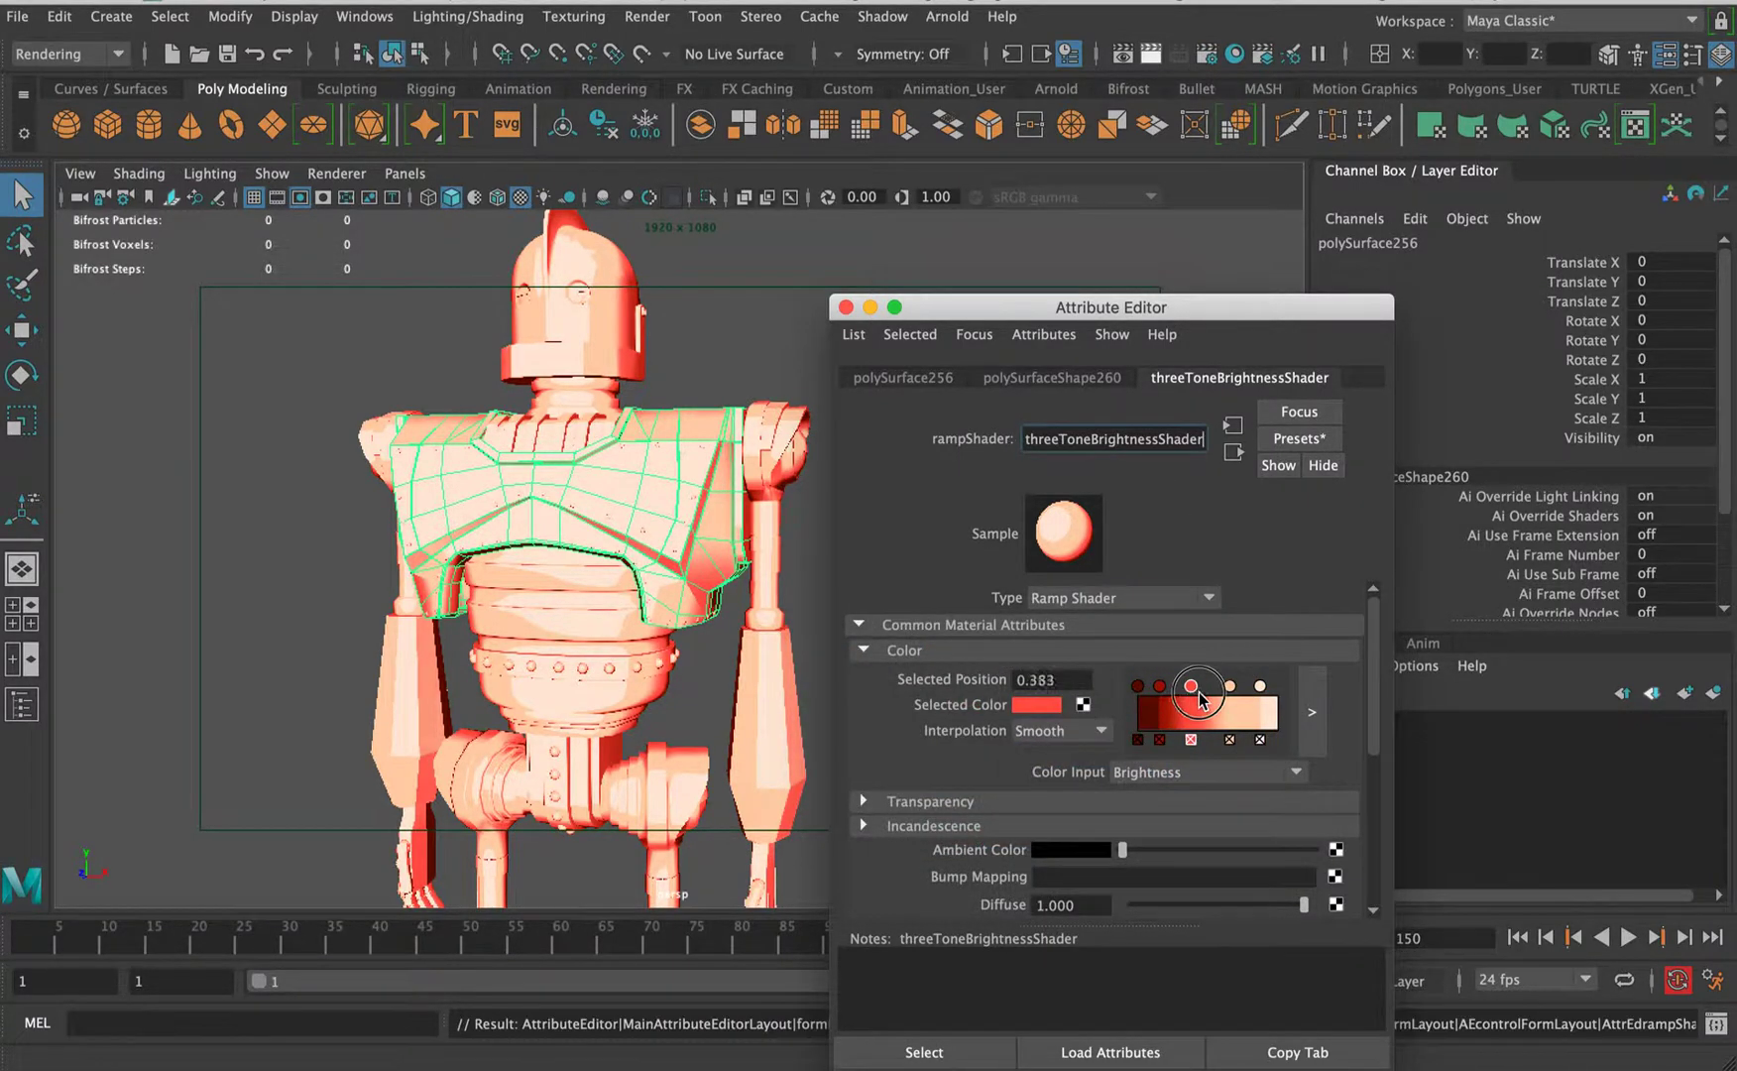
drag(1199, 698, 1175, 700)
click(732, 289)
mouse_move(738, 516)
alt+mouse_down()
mouse_move(687, 551)
mouse_move(728, 545)
alt+mouse_up()
scroll(791, 436, down, 4)
click(846, 306)
alt+drag(753, 466, 596, 491)
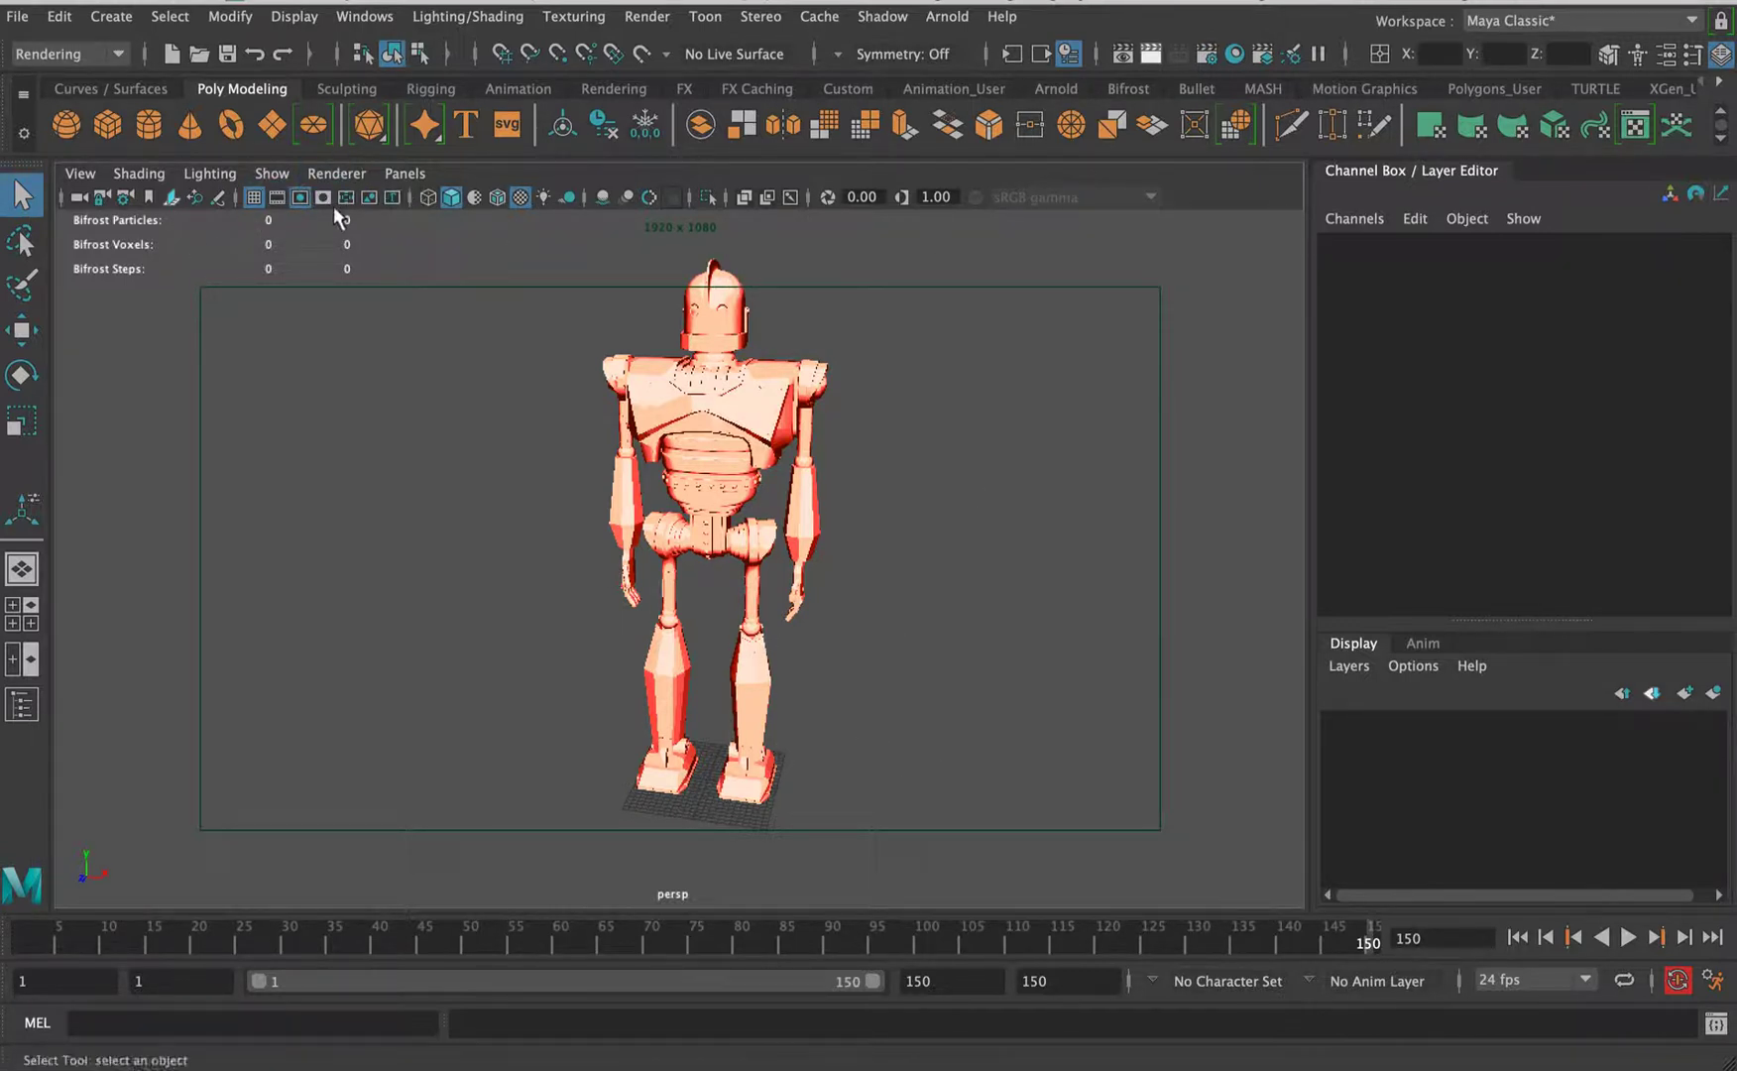
- Open the settings of the Viewport 2.0 renderer
click(337, 173)
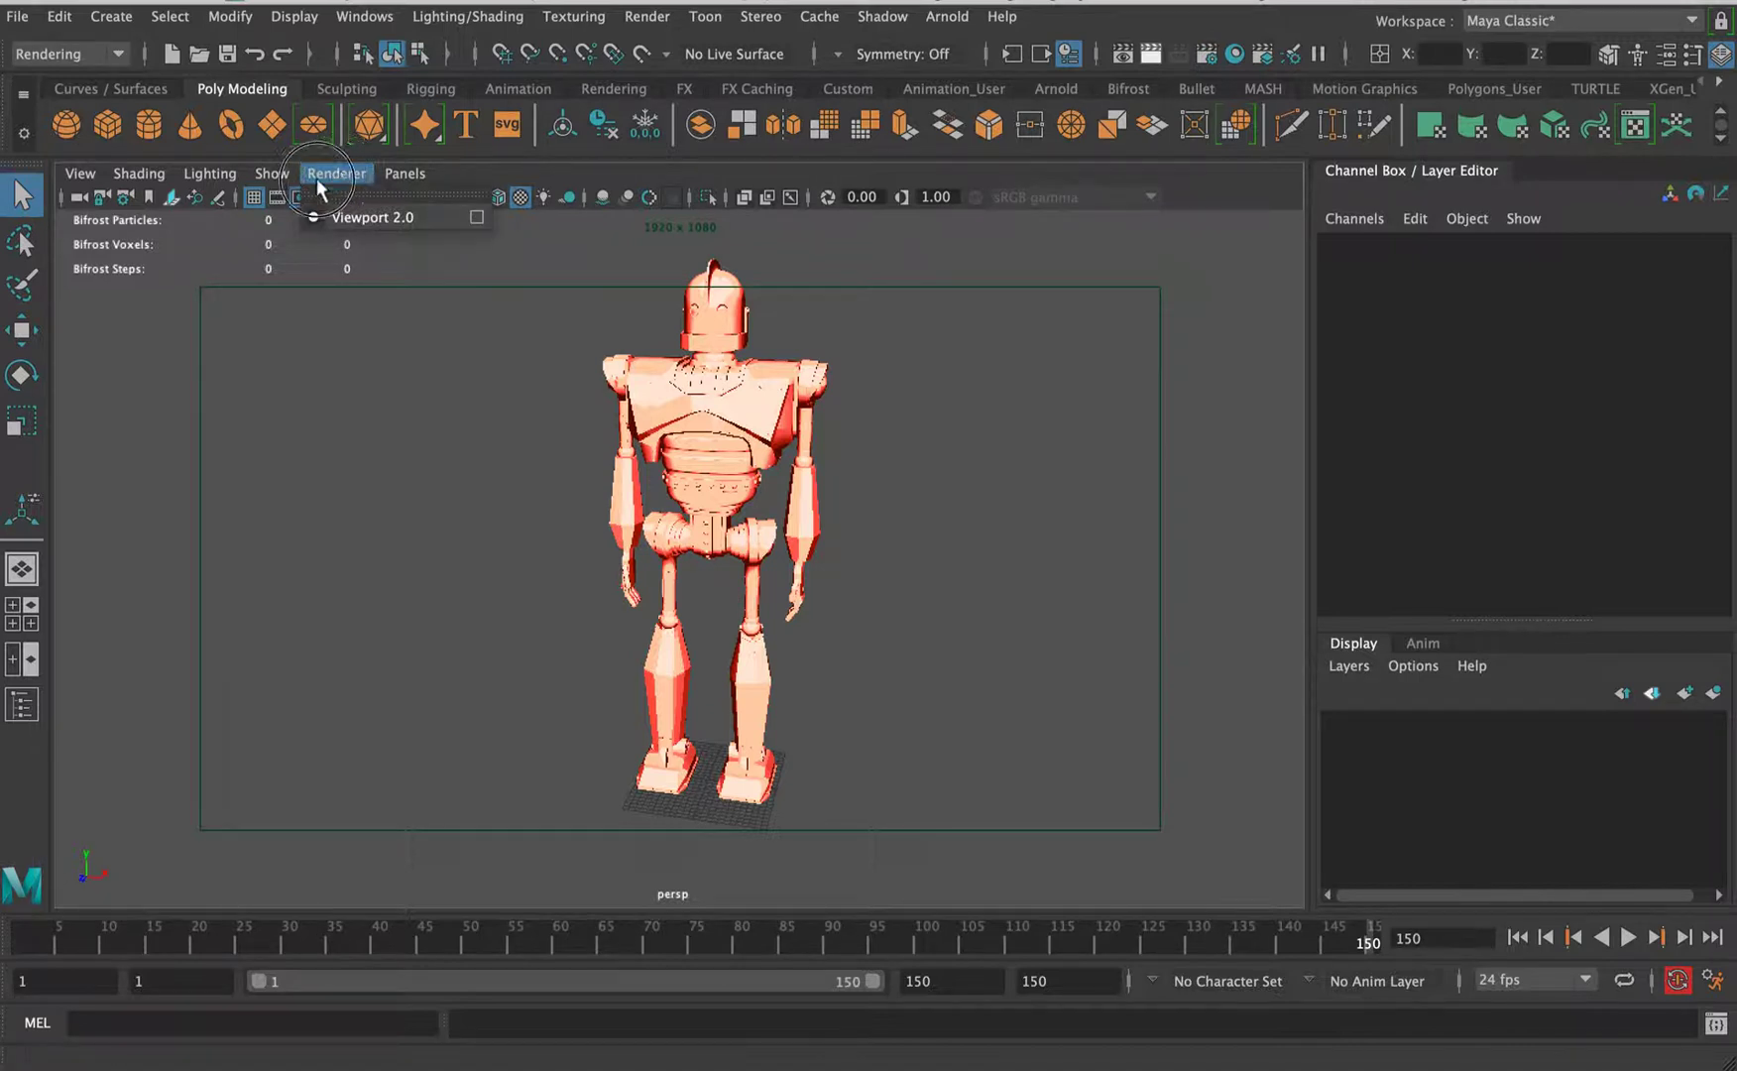
click(187, 516)
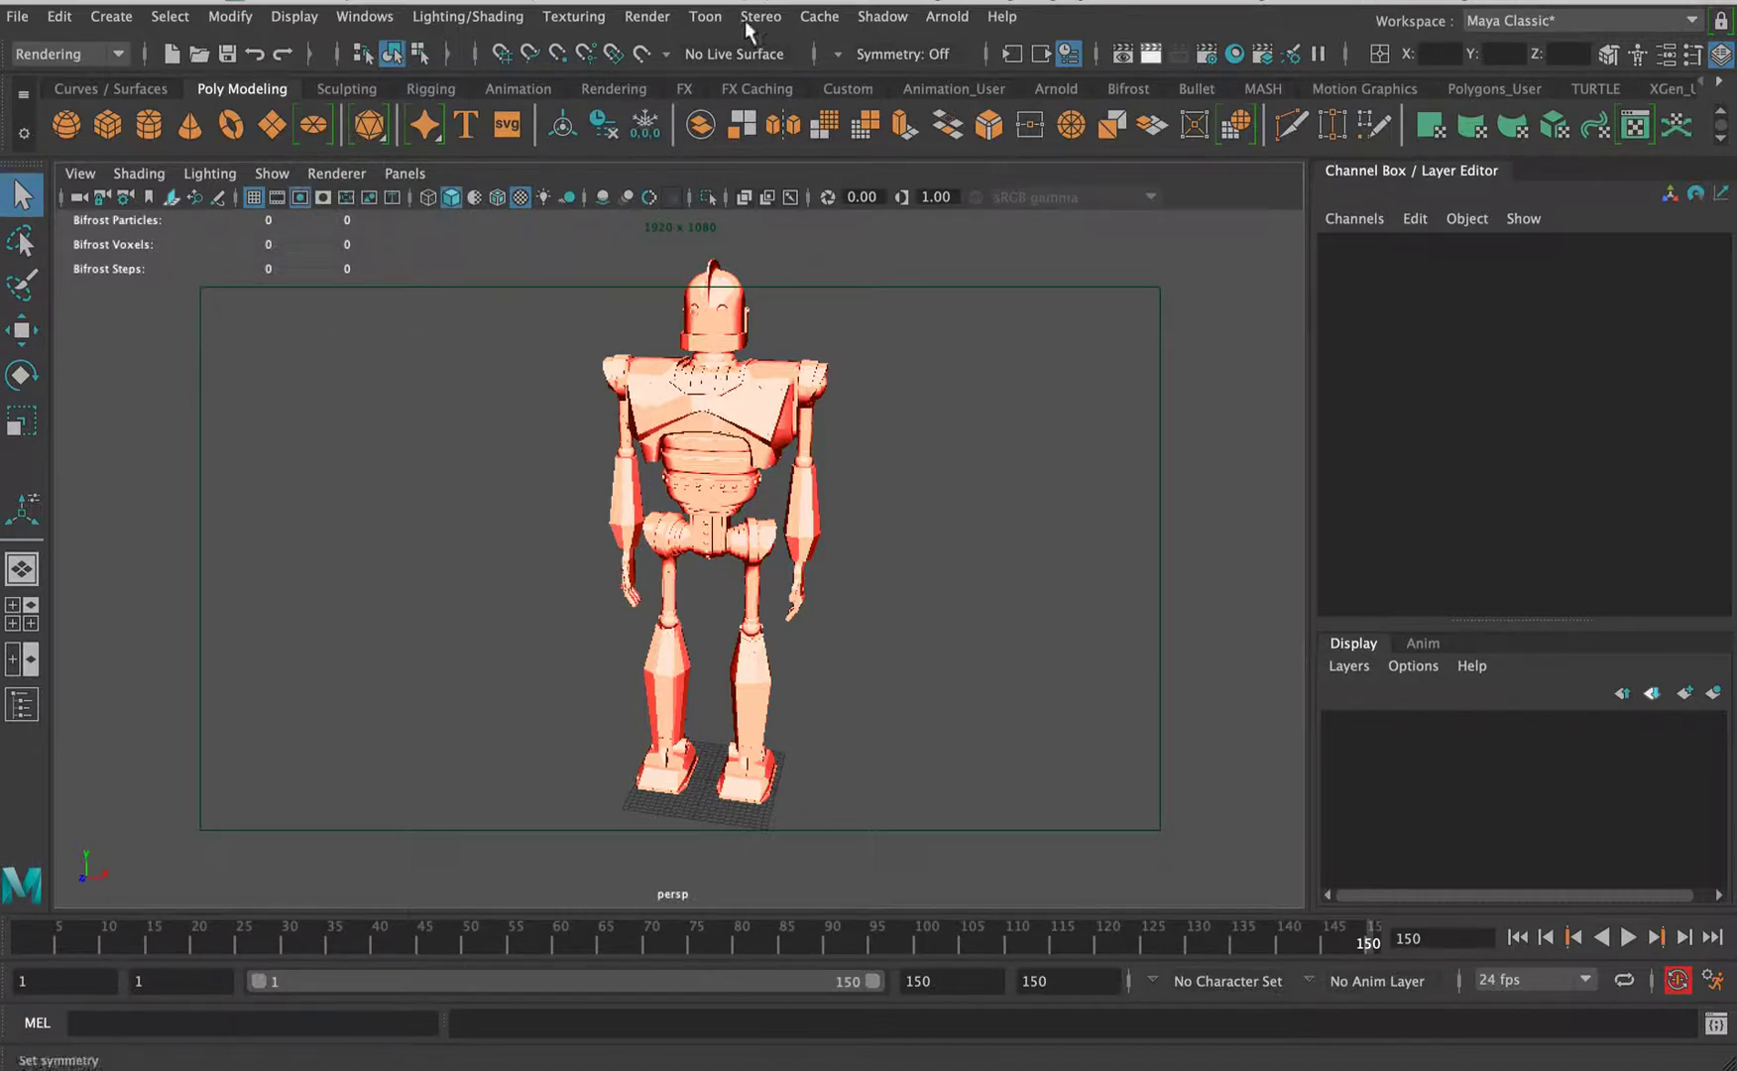
click(341, 172)
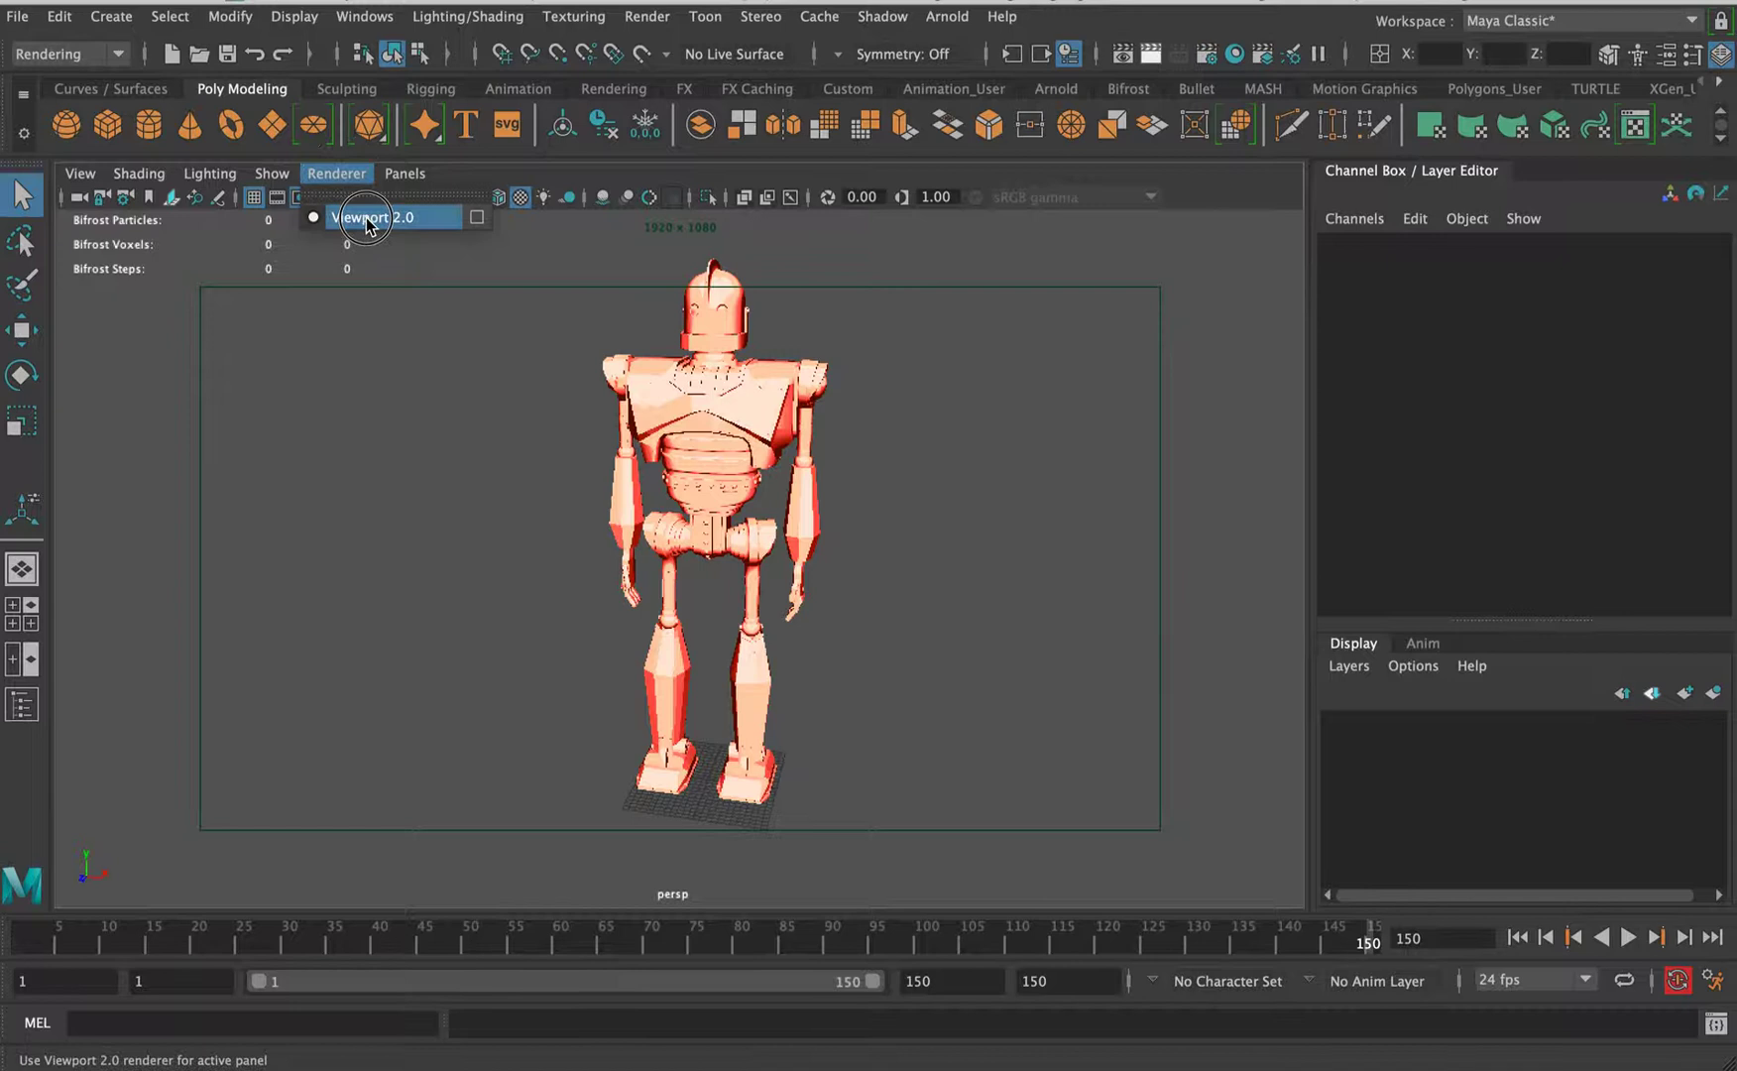
click(476, 217)
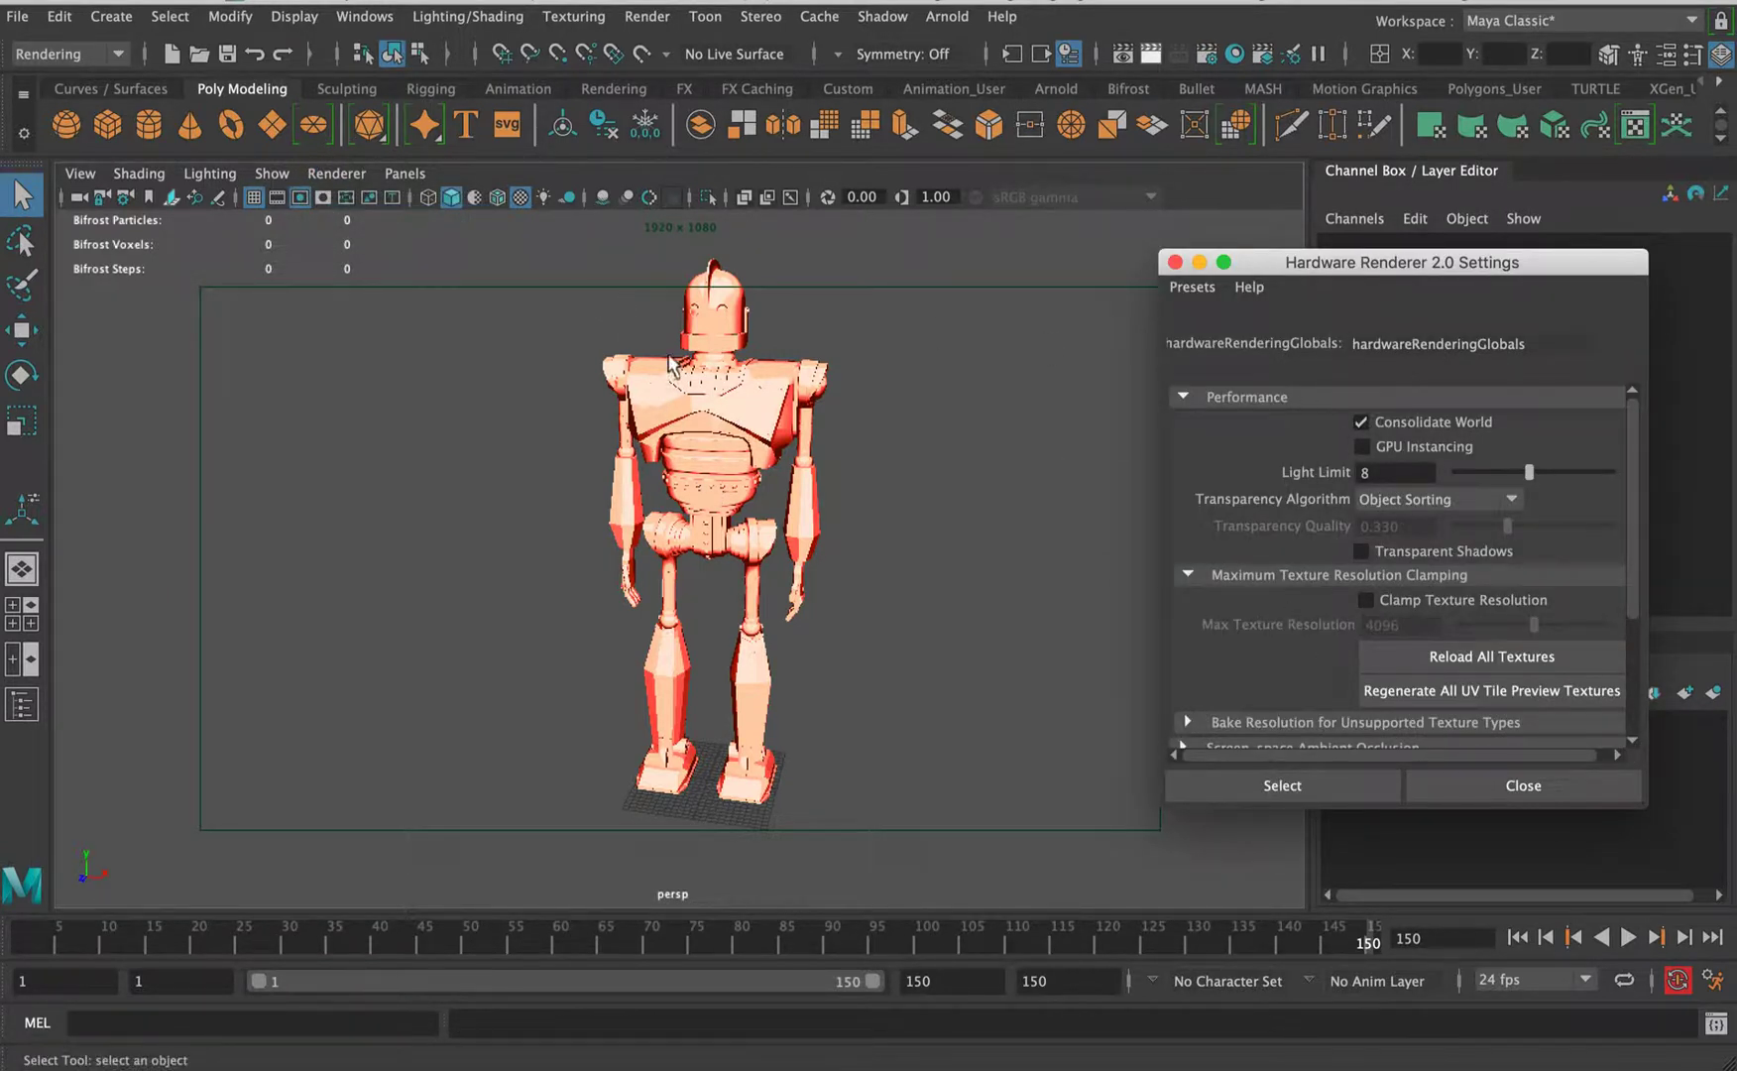
alt+middle_drag(747, 362, 753, 550)
alt+right_drag(698, 516, 1066, 486)
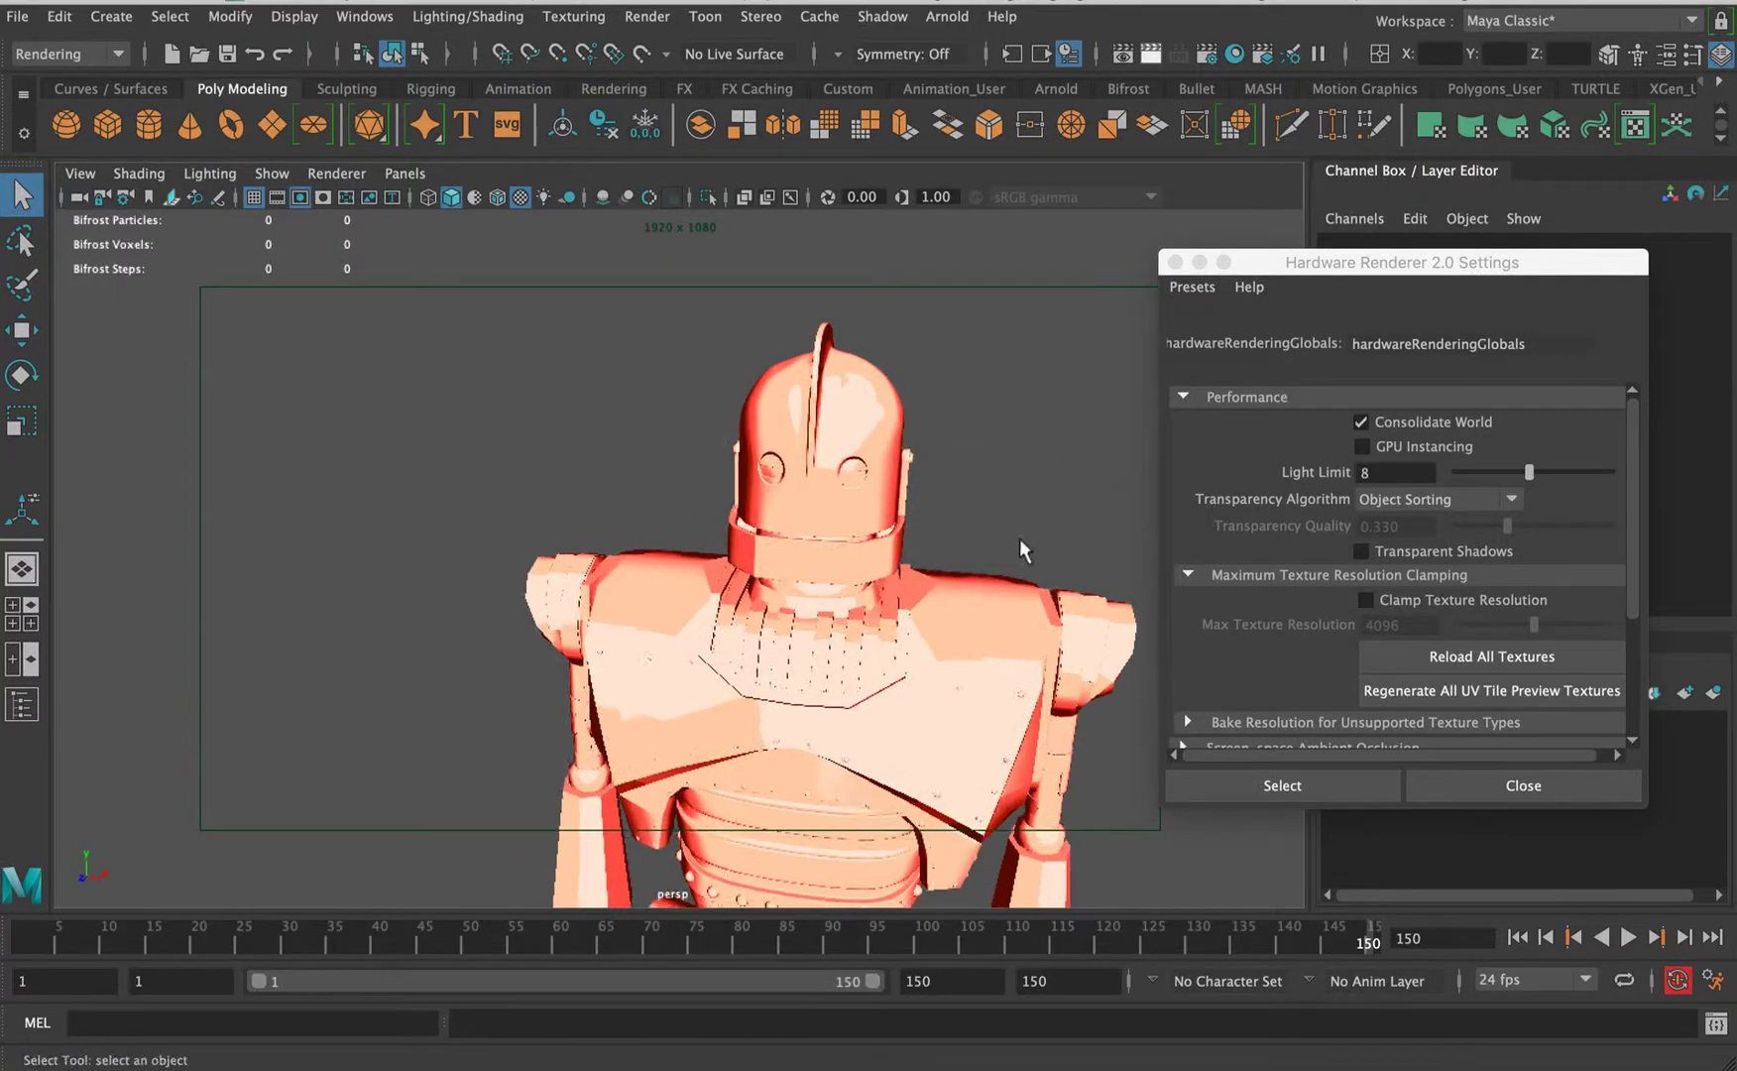
alt+middle_drag(1019, 548, 847, 367)
alt+drag(803, 481, 843, 466)
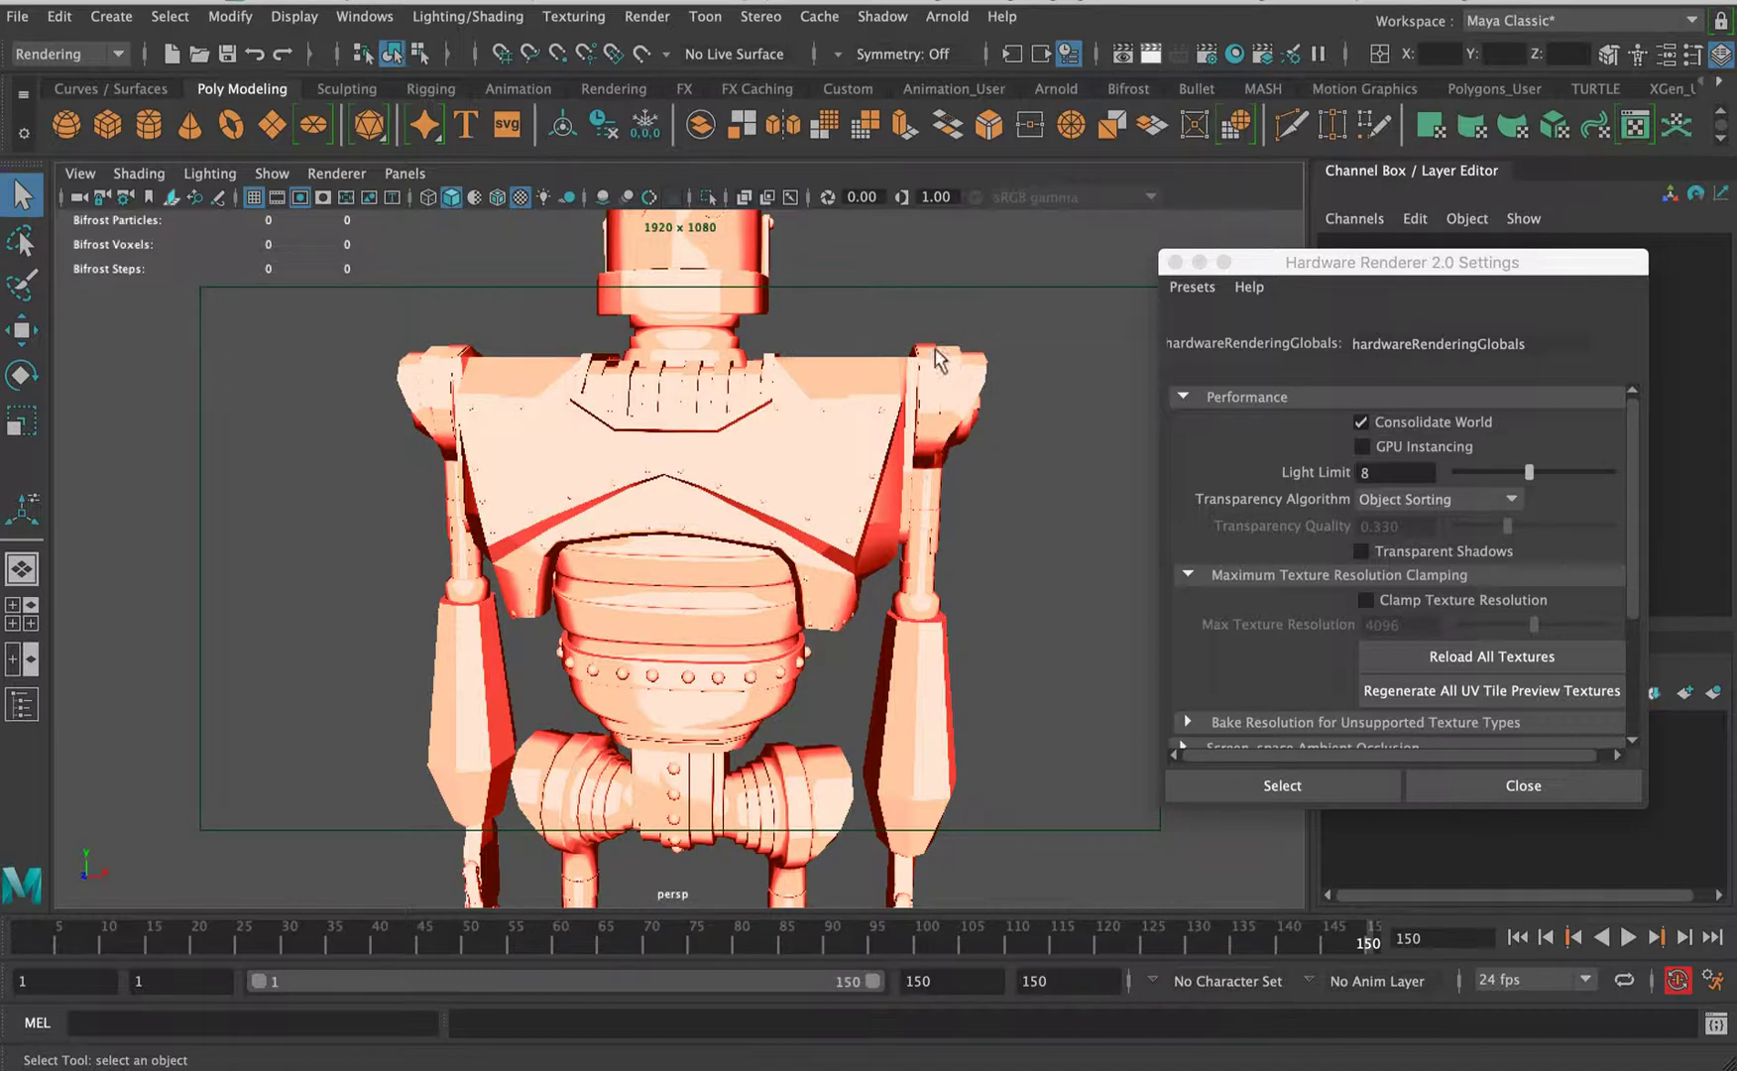
alt+right_drag(910, 515, 688, 330)
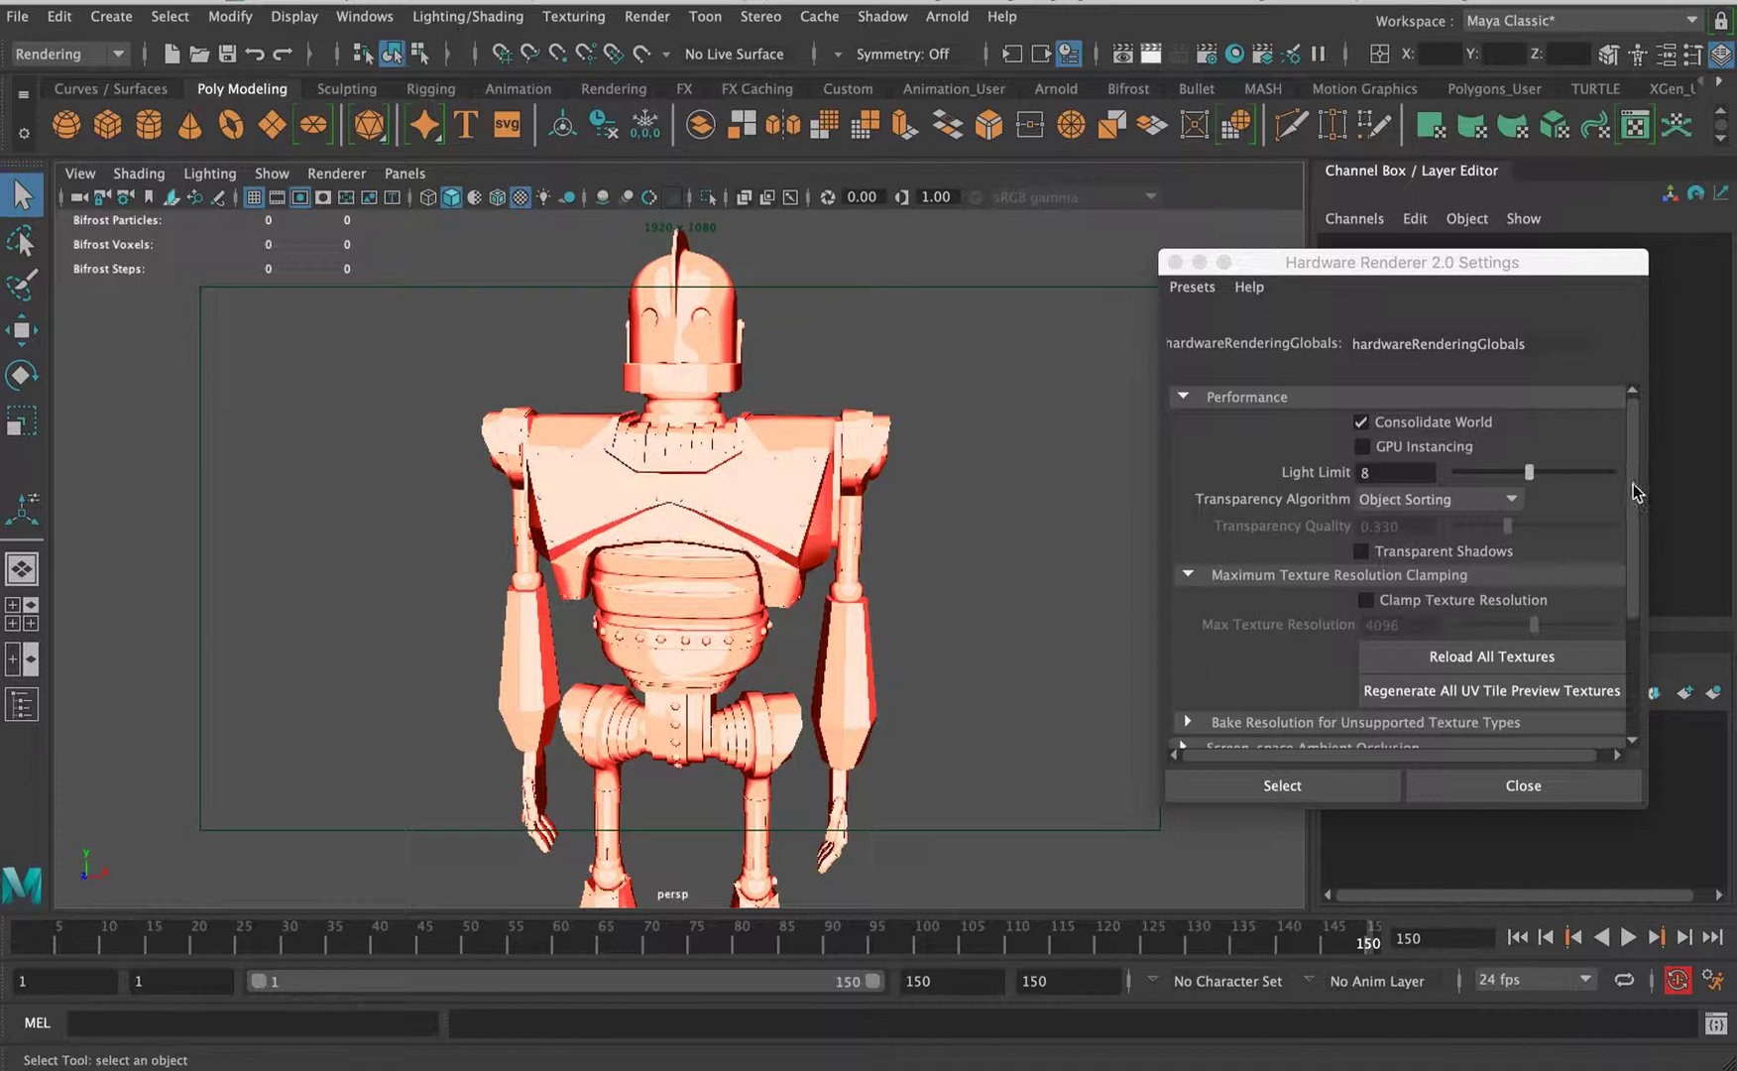
click(1475, 500)
click(1566, 496)
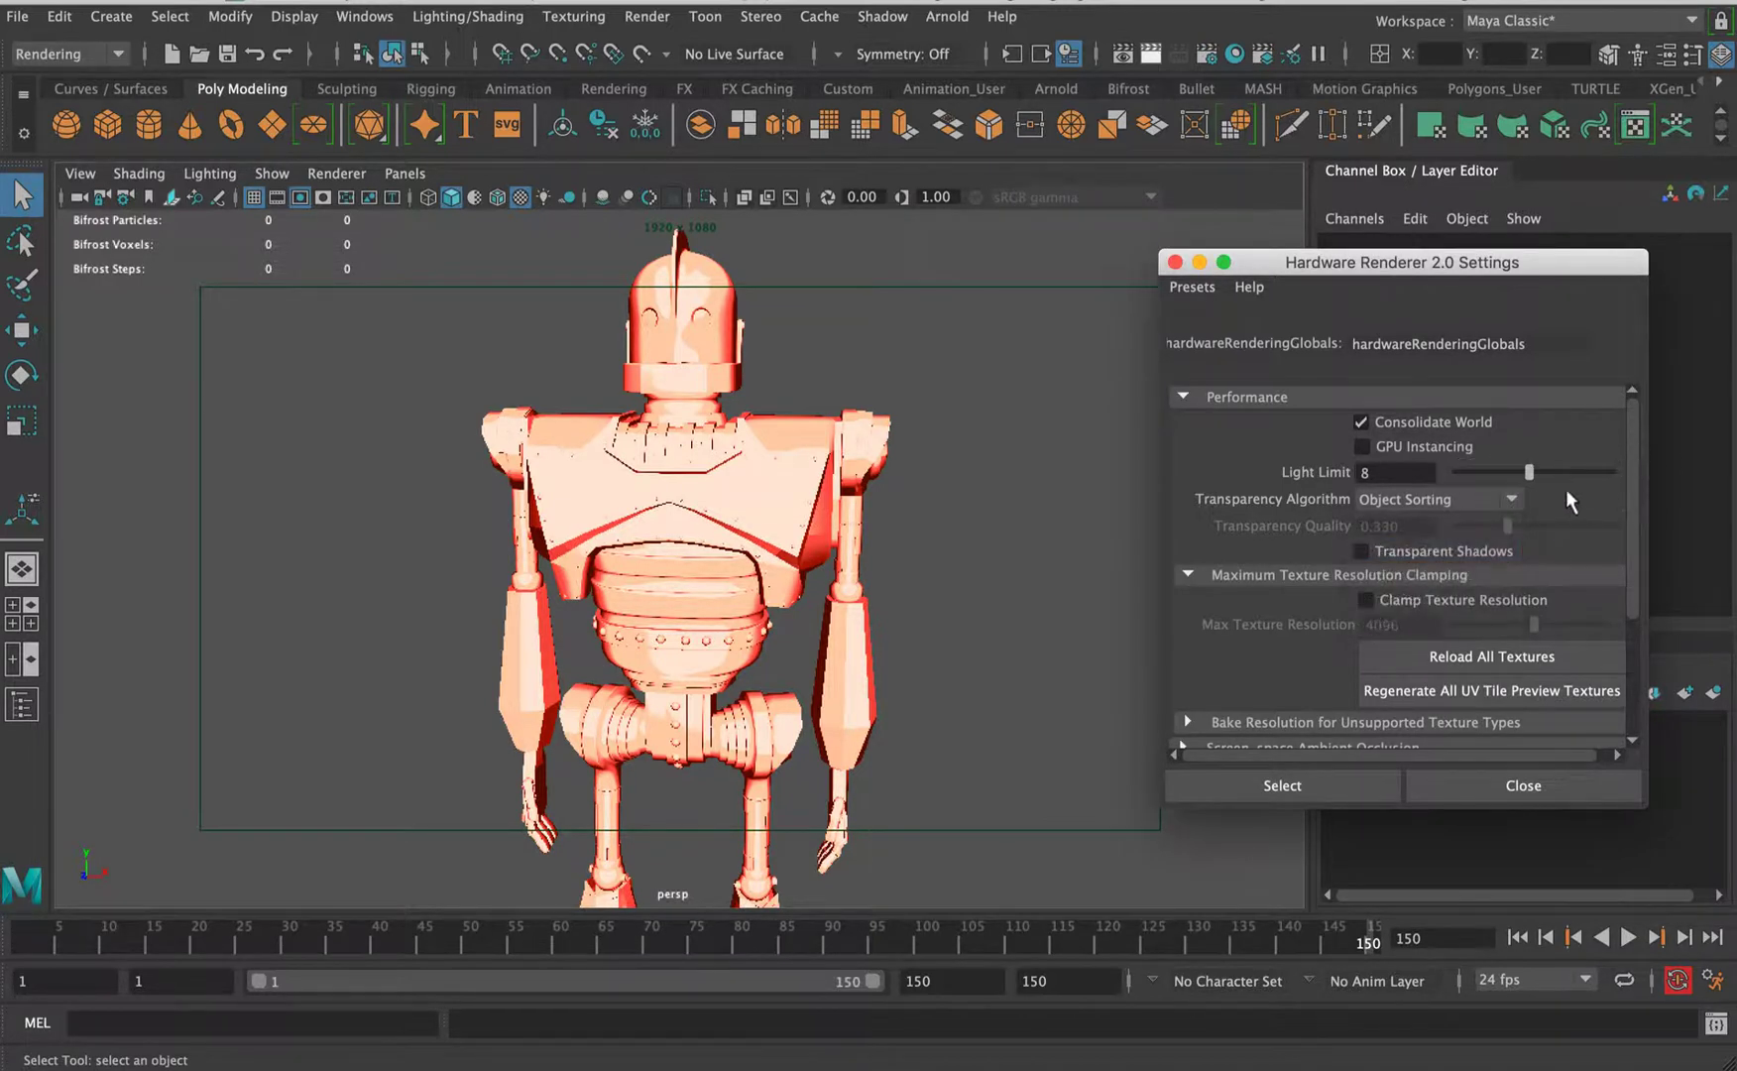
- Enable screen-space ambient occlusion in the renderer settings and set its amount to 1.248
drag(1633, 573, 1622, 701)
click(1283, 565)
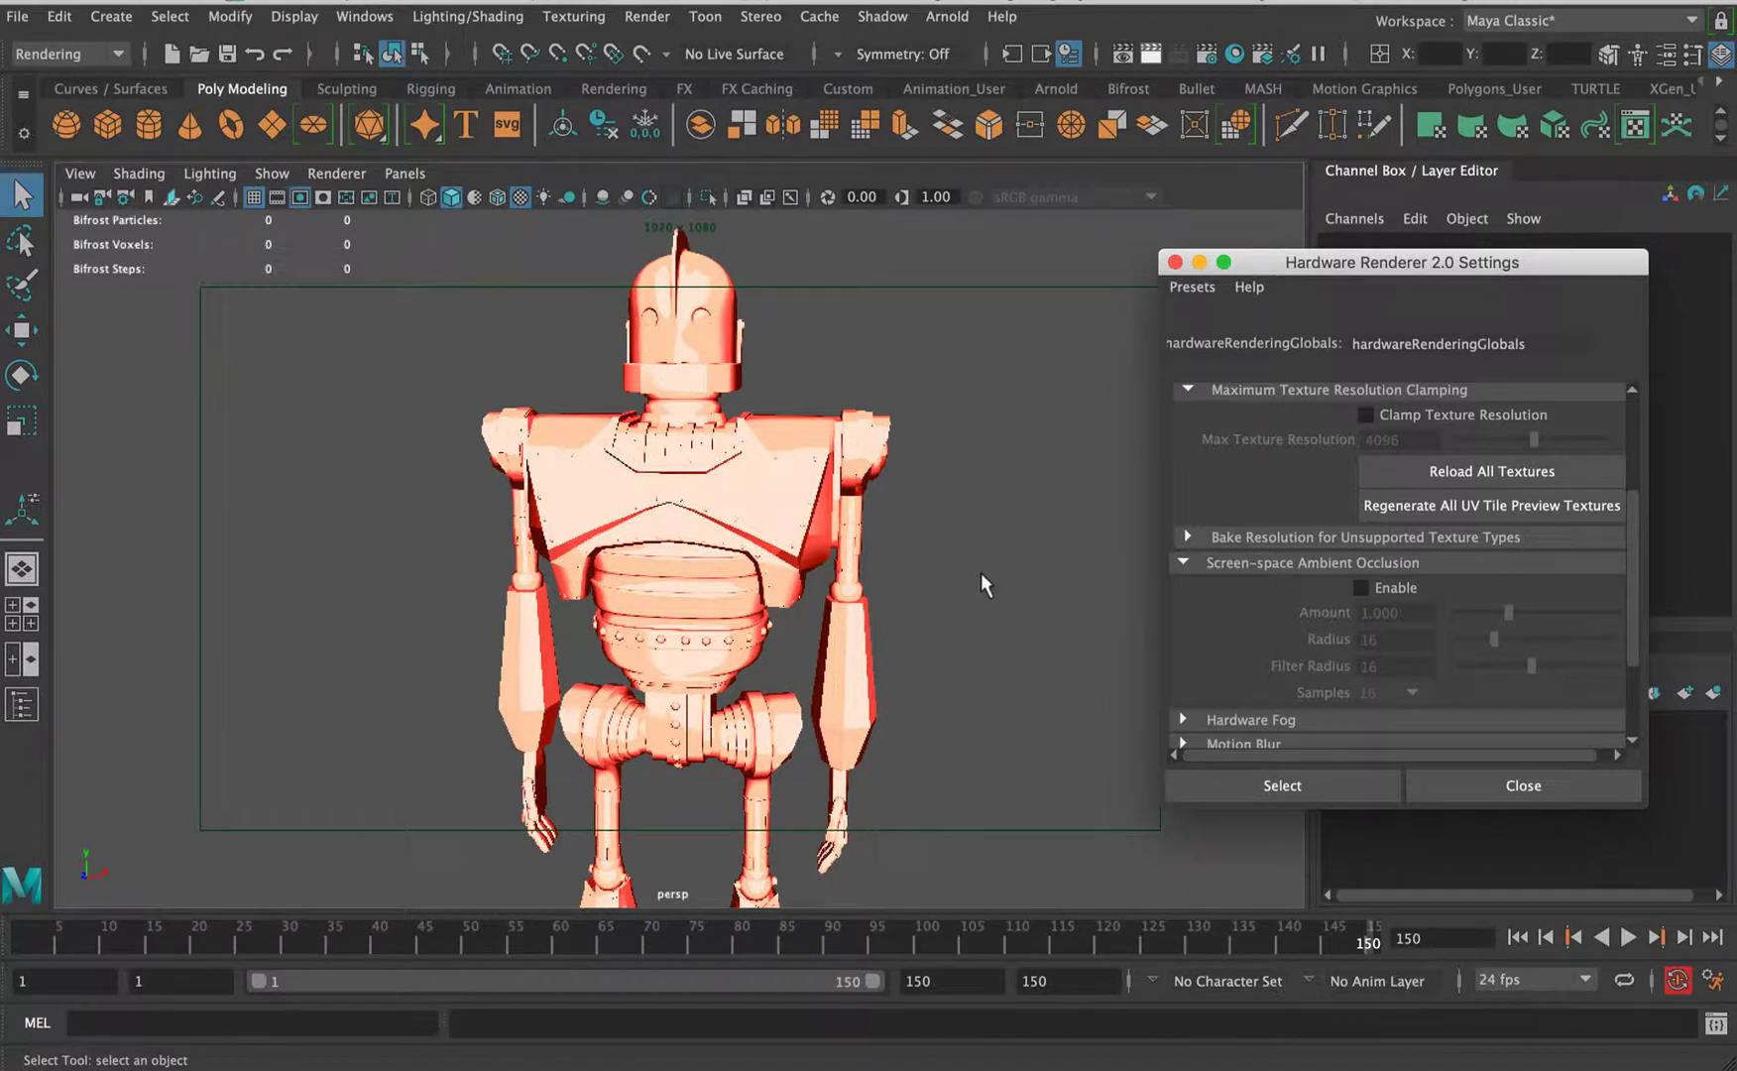
click(1364, 587)
mouse_move(1508, 611)
mouse_down()
mouse_move(1544, 610)
mouse_move(1520, 612)
mouse_up()
alt+drag(788, 558, 736, 541)
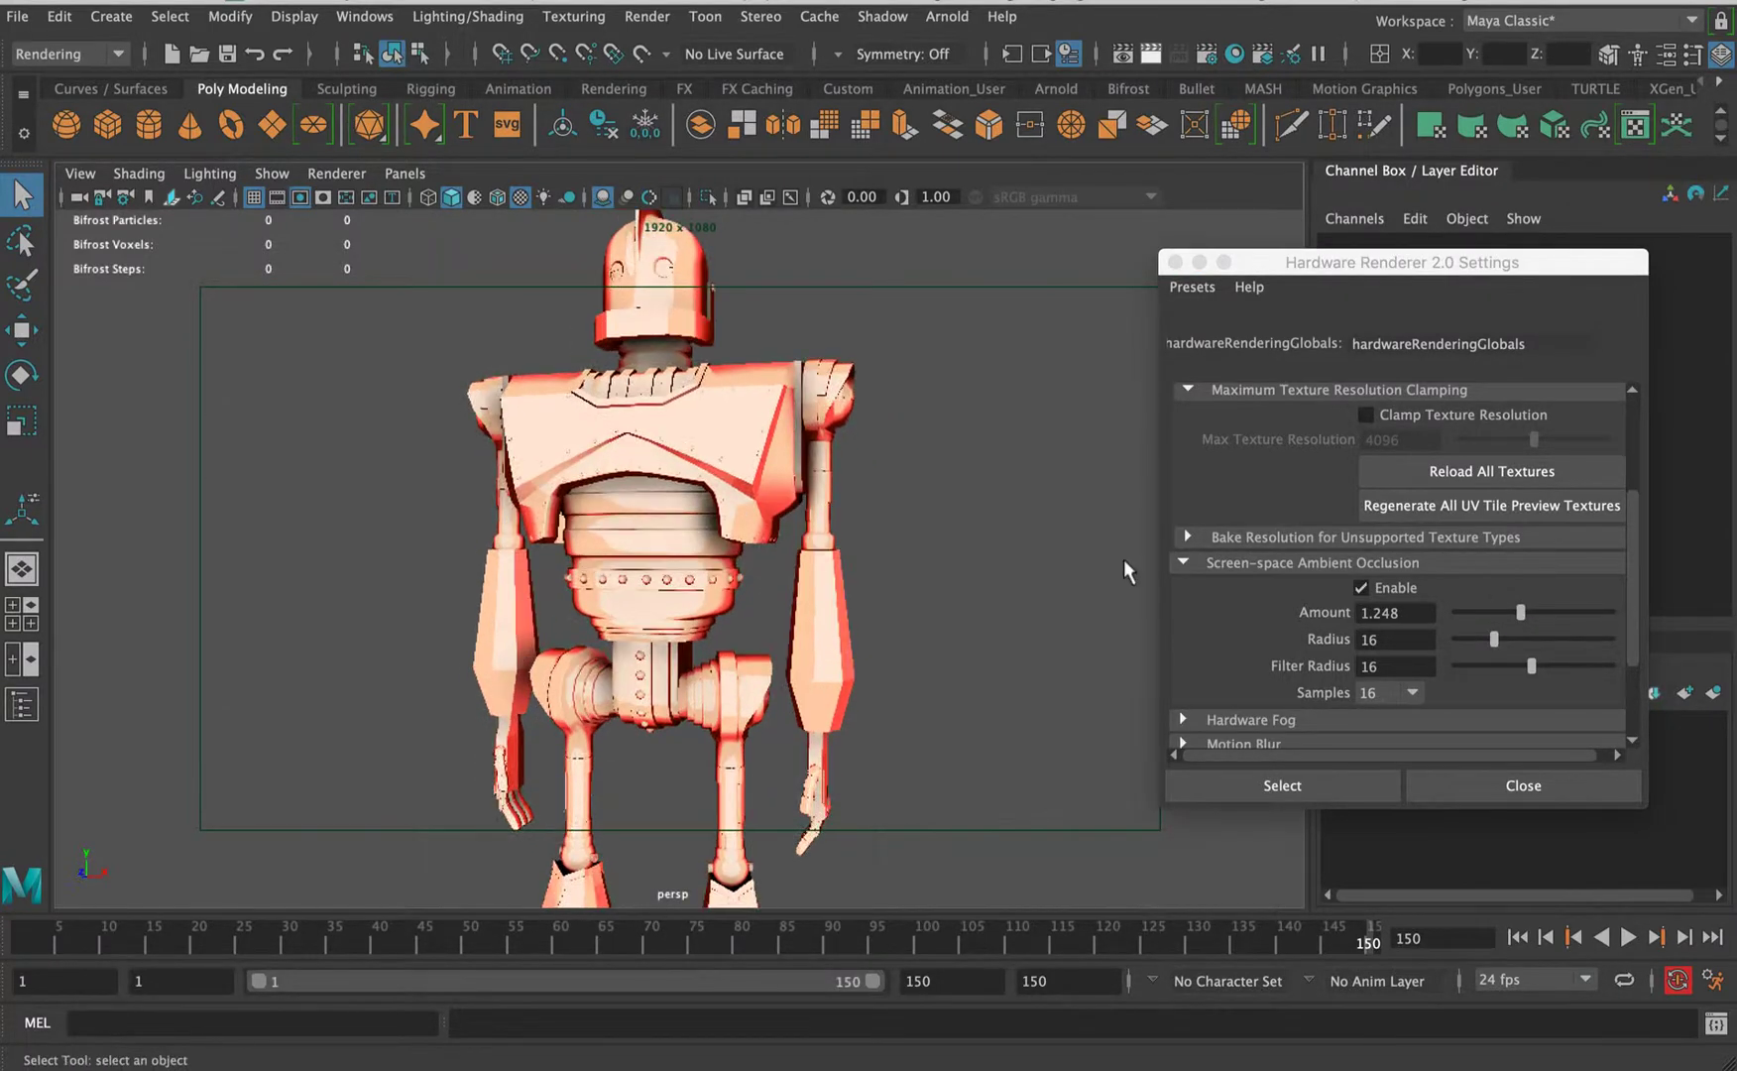
- Try the ambient occlusion amount at 3.000, then use amount 1.008, radius 6 and filter radius 7
click(1430, 602)
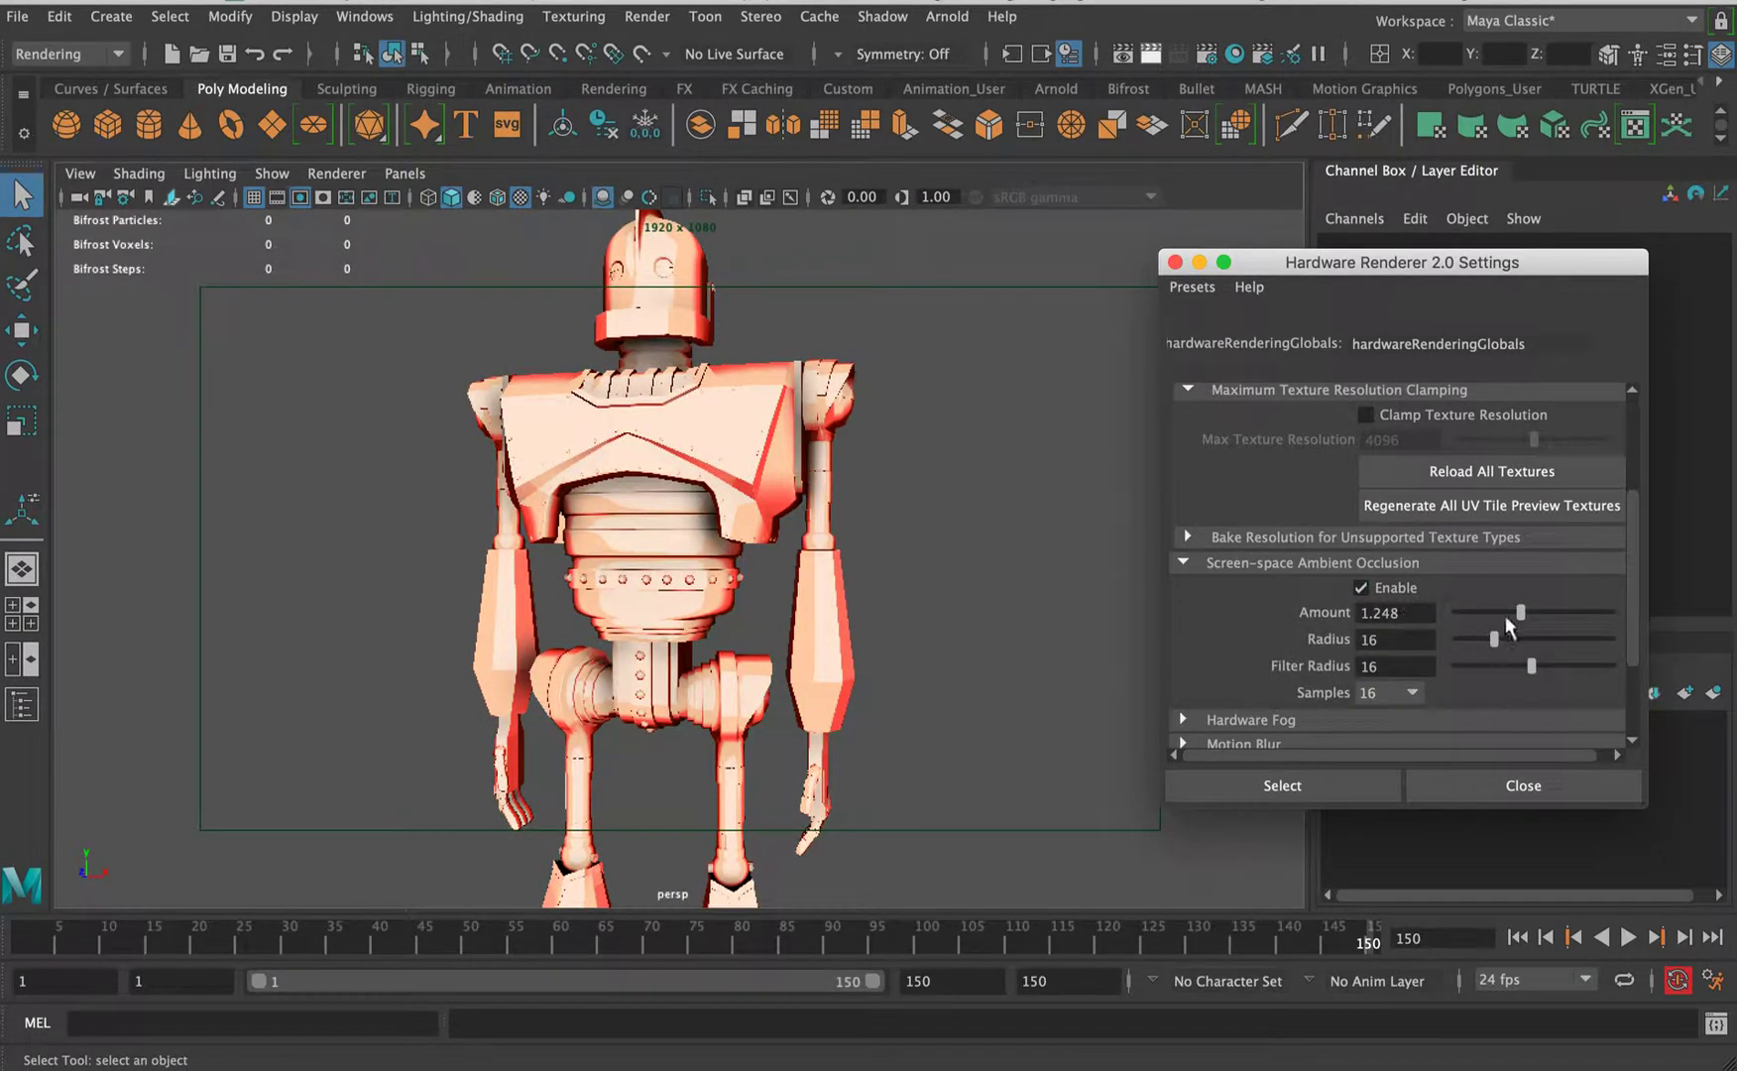
mouse_move(1519, 611)
mouse_down()
mouse_move(1463, 617)
mouse_move(1552, 650)
mouse_move(1487, 639)
mouse_move(1543, 661)
mouse_move(1660, 654)
mouse_up()
mouse_move(1491, 639)
mouse_down()
mouse_move(1475, 642)
mouse_move(1631, 617)
mouse_up()
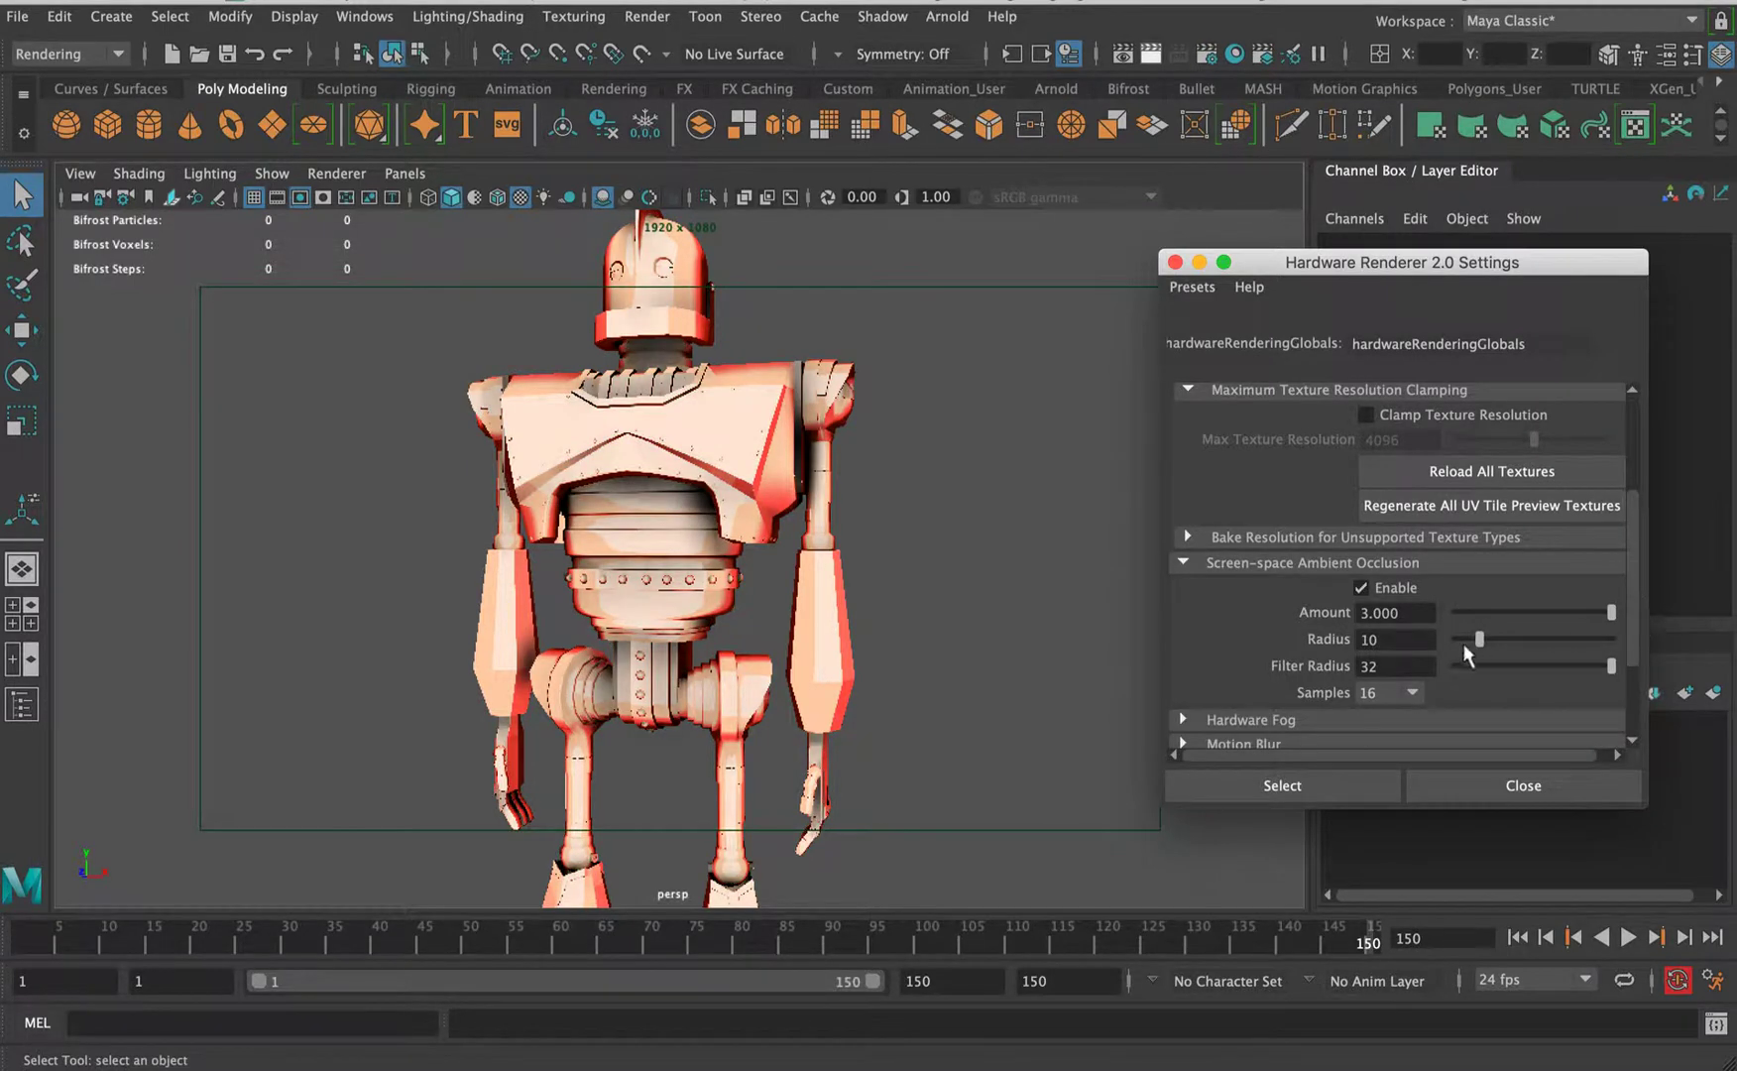
drag(1479, 640, 1470, 651)
mouse_move(1610, 663)
mouse_down()
mouse_move(1453, 664)
mouse_move(1481, 671)
mouse_move(1494, 640)
mouse_move(1463, 643)
mouse_move(1597, 612)
mouse_move(1508, 643)
mouse_up()
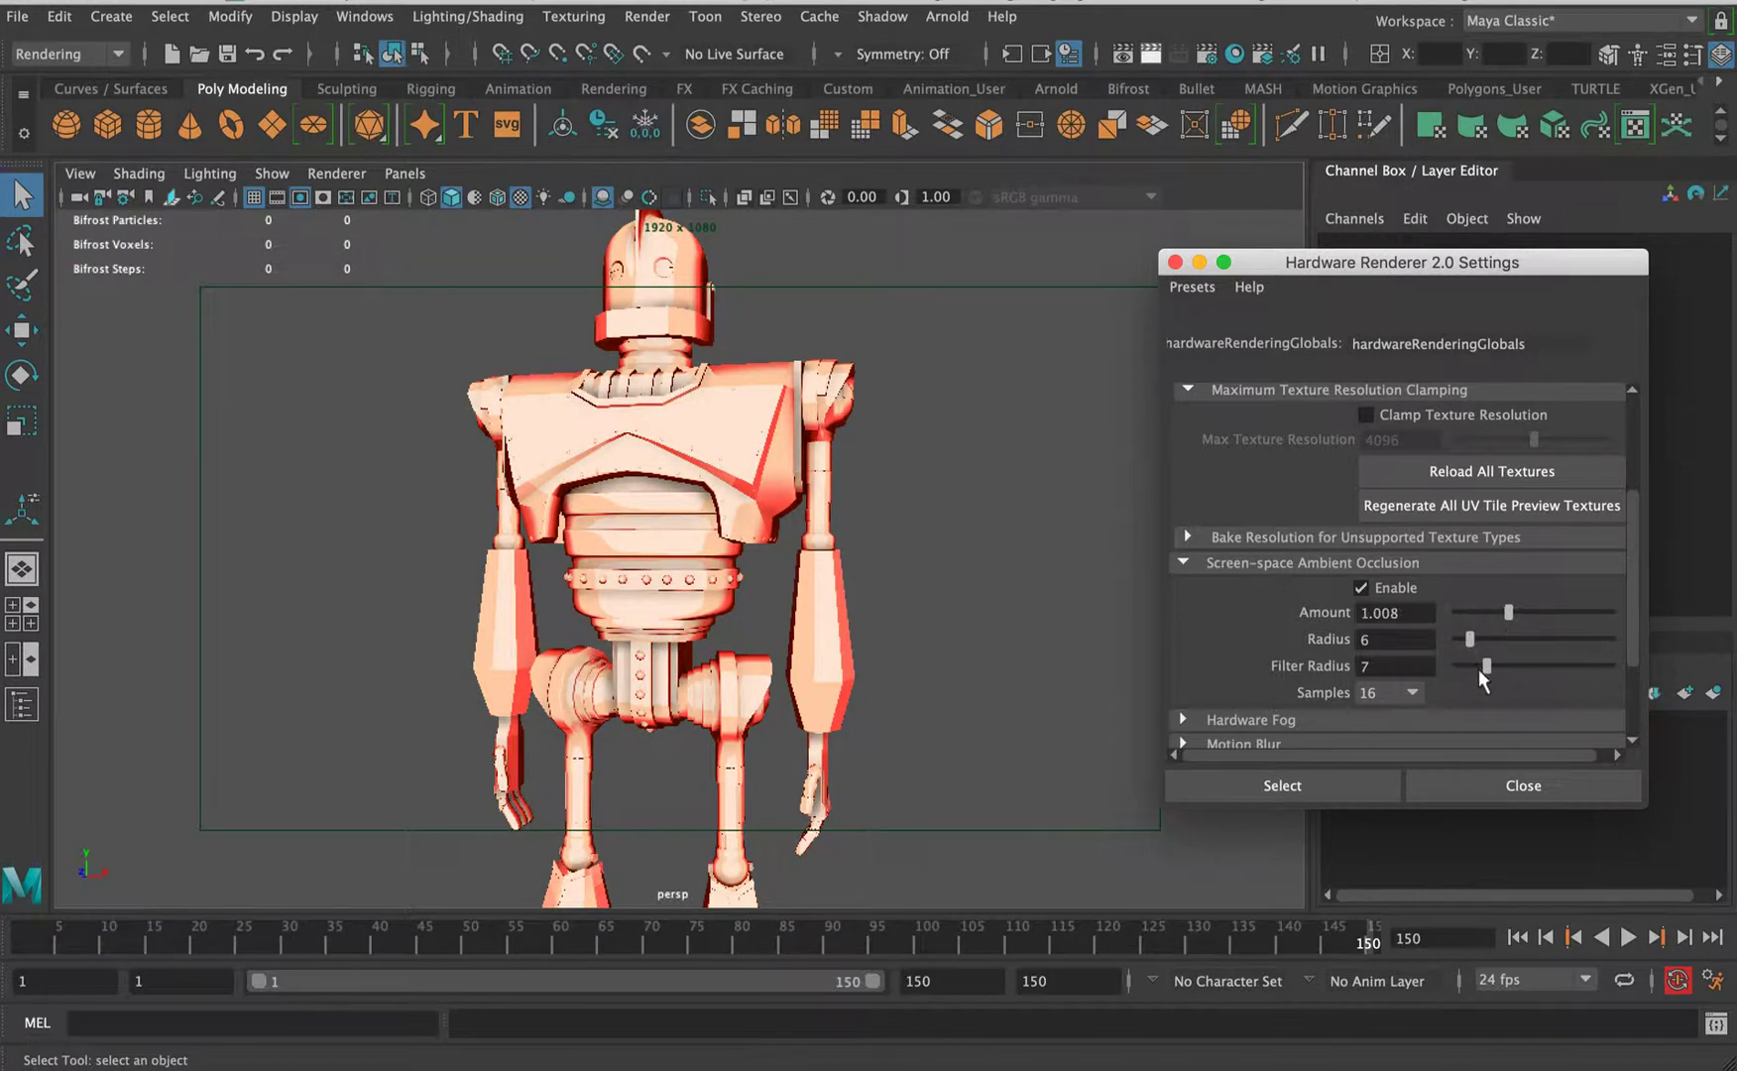
- Try 8 samples for the ambient occlusion and set the samples back to 16
click(1388, 691)
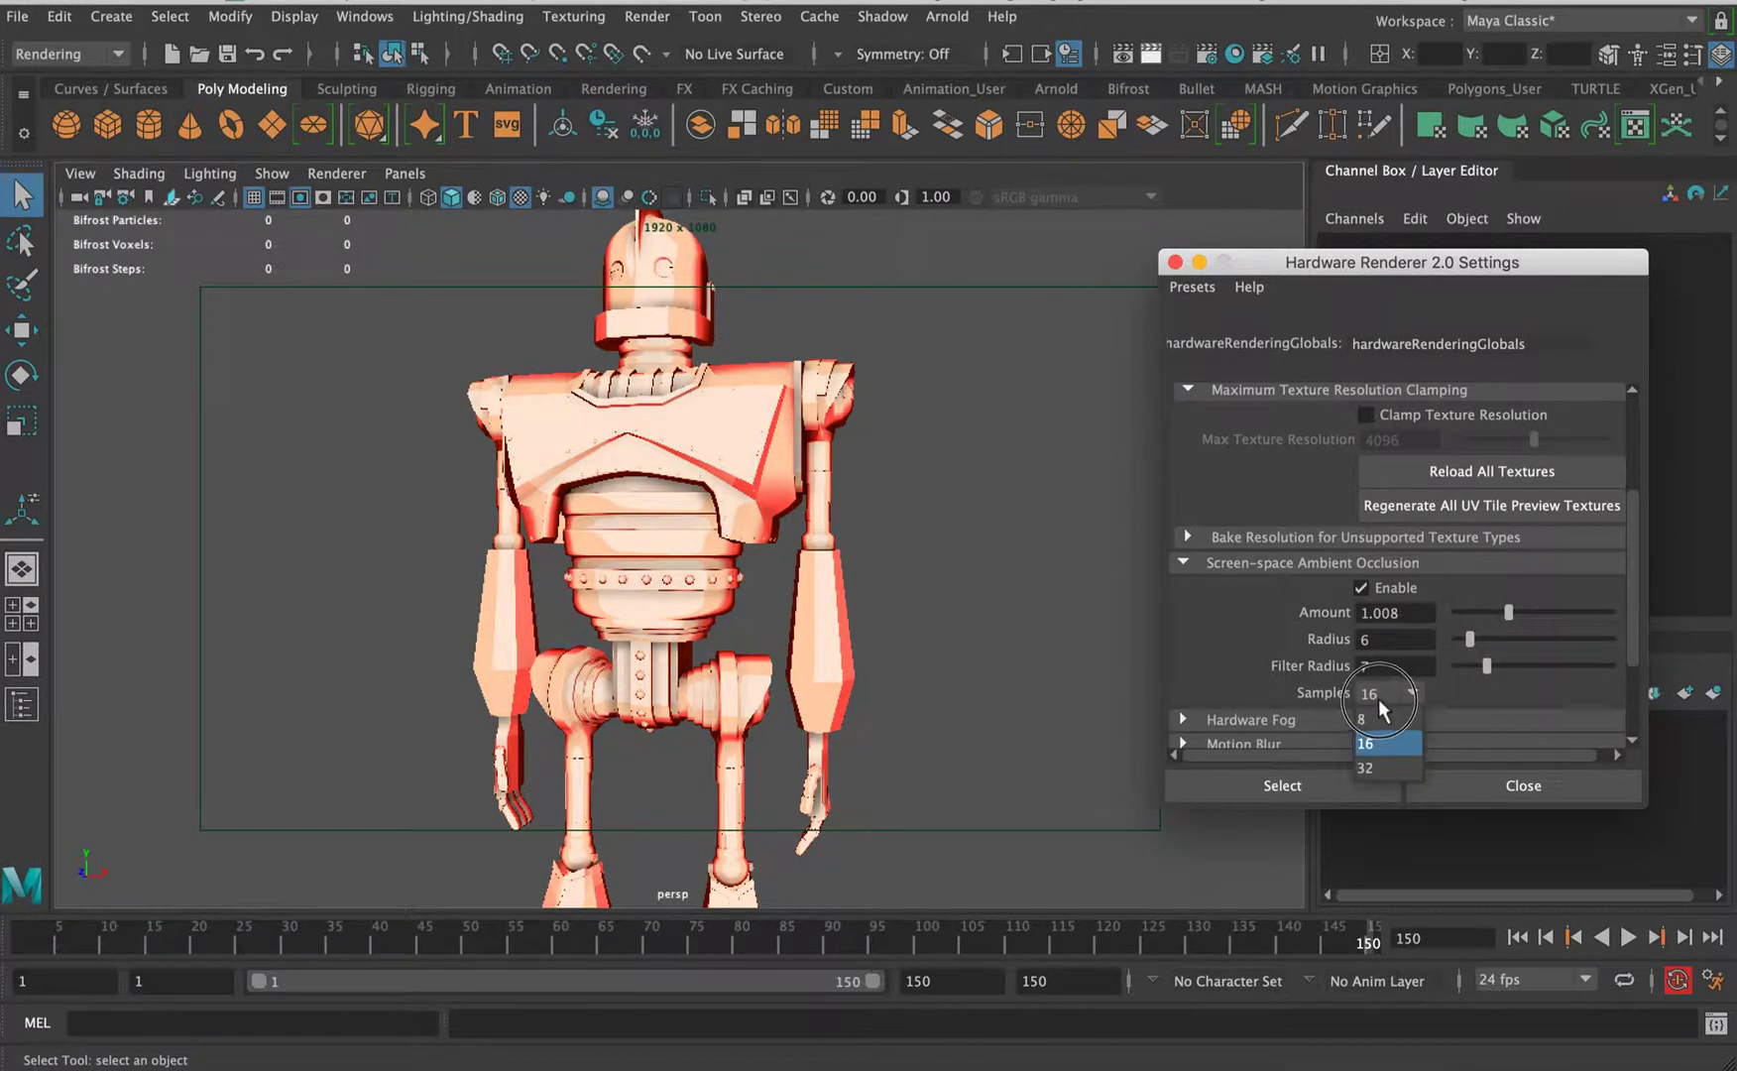
click(1590, 620)
click(1392, 697)
click(1366, 719)
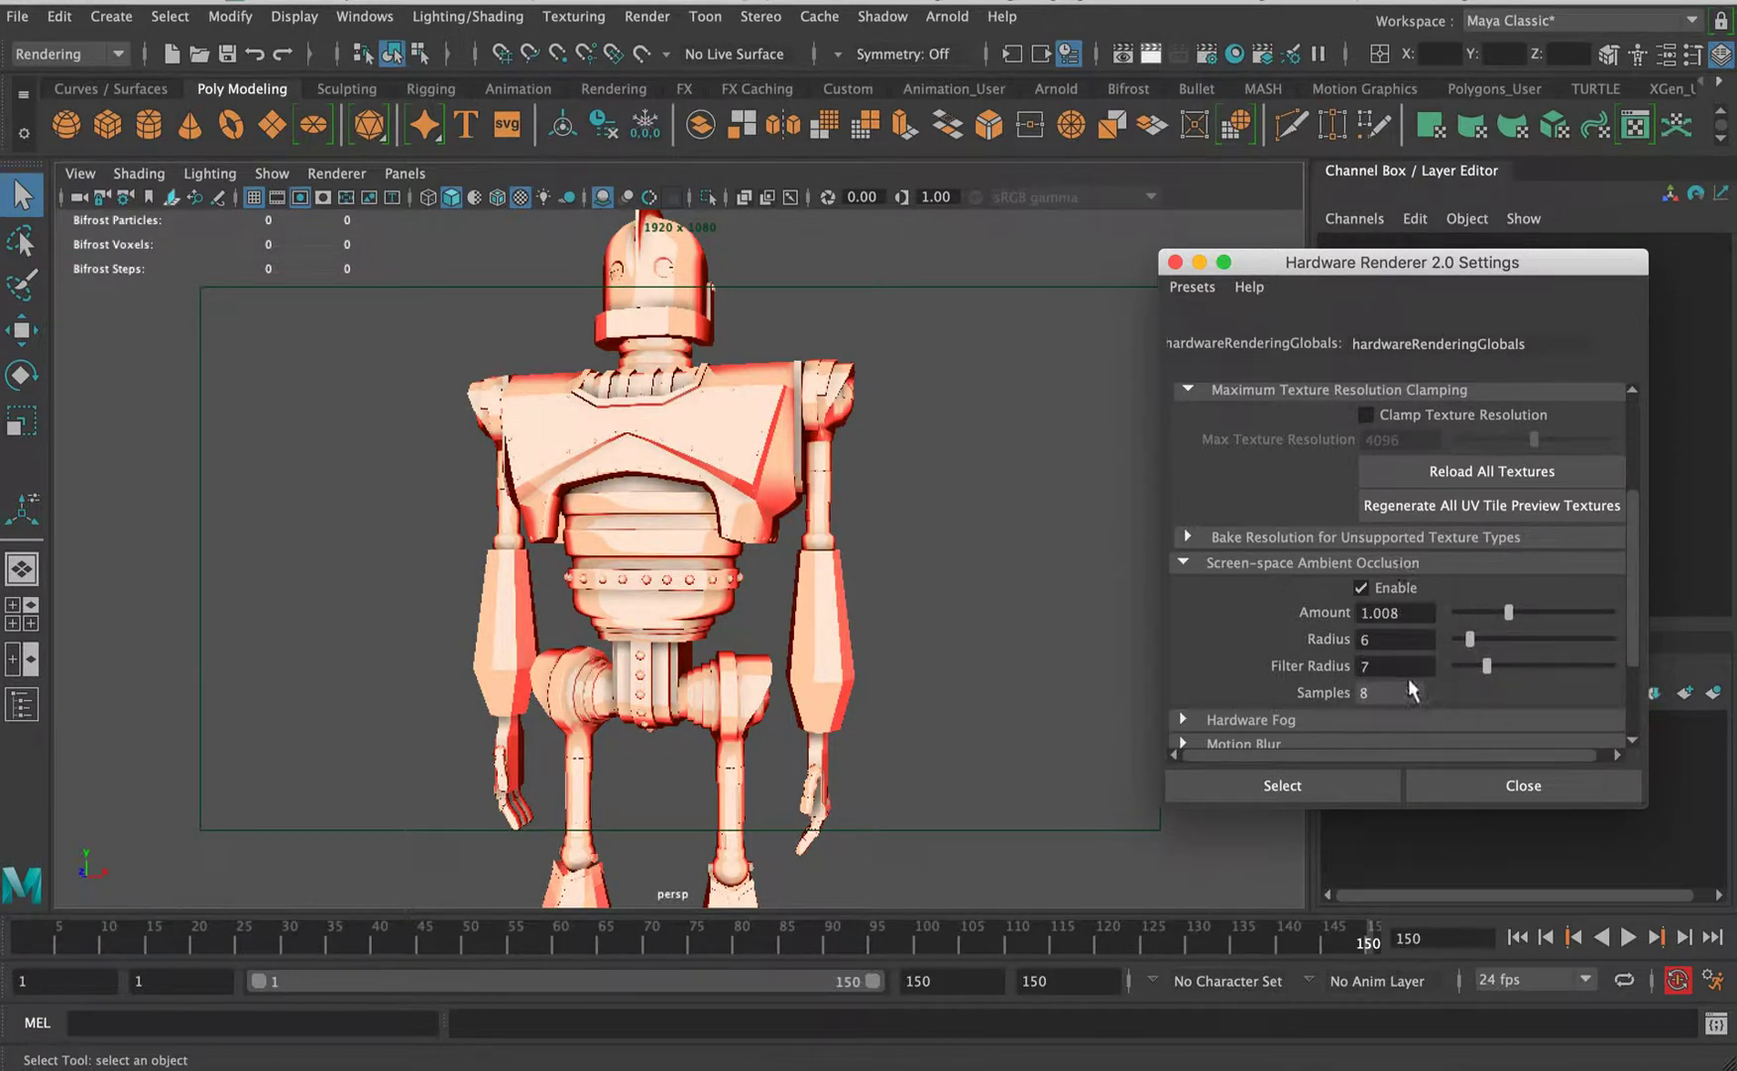
click(1397, 691)
click(1367, 743)
- Set the ambient occlusion to 32 samples with amount 1.992, radius 36 and filter radius 20
click(1385, 696)
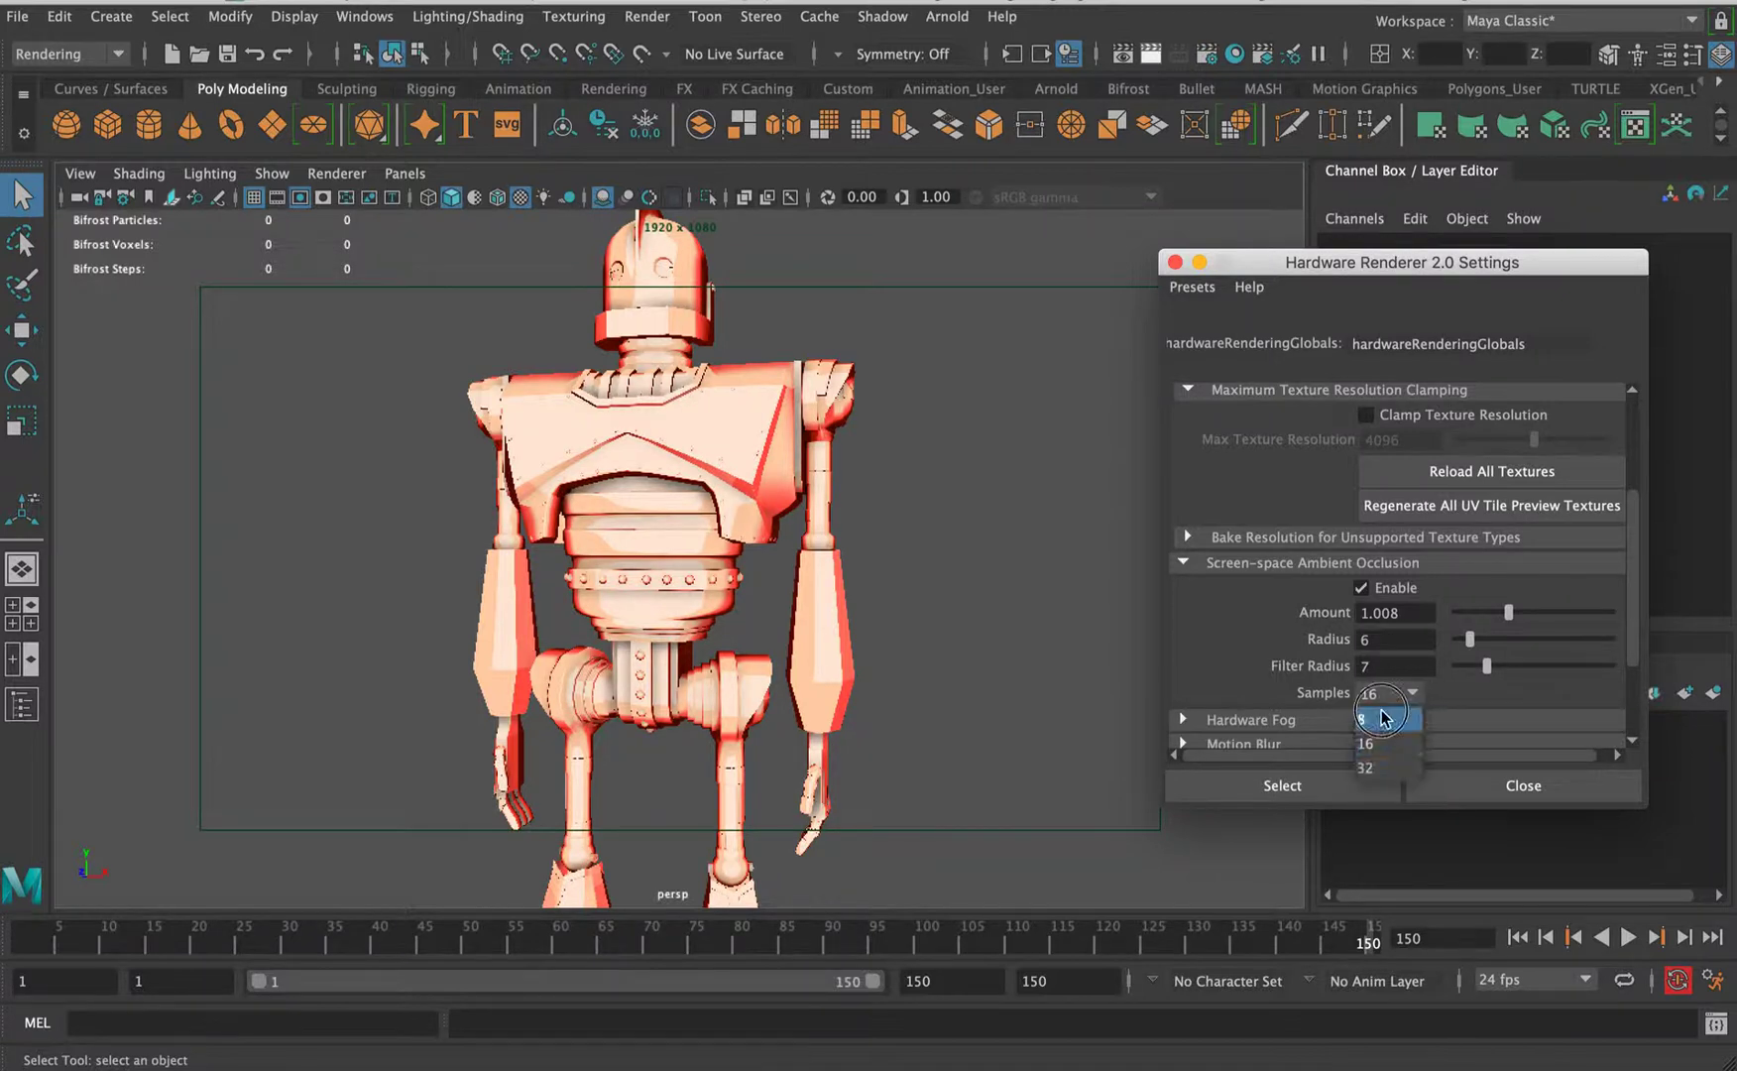
click(1368, 768)
mouse_move(1487, 669)
mouse_down()
mouse_move(1558, 666)
mouse_move(1454, 667)
mouse_move(1543, 643)
mouse_move(1487, 642)
mouse_move(1524, 610)
mouse_move(1570, 611)
mouse_move(1531, 666)
mouse_move(1586, 666)
mouse_move(1550, 666)
mouse_up()
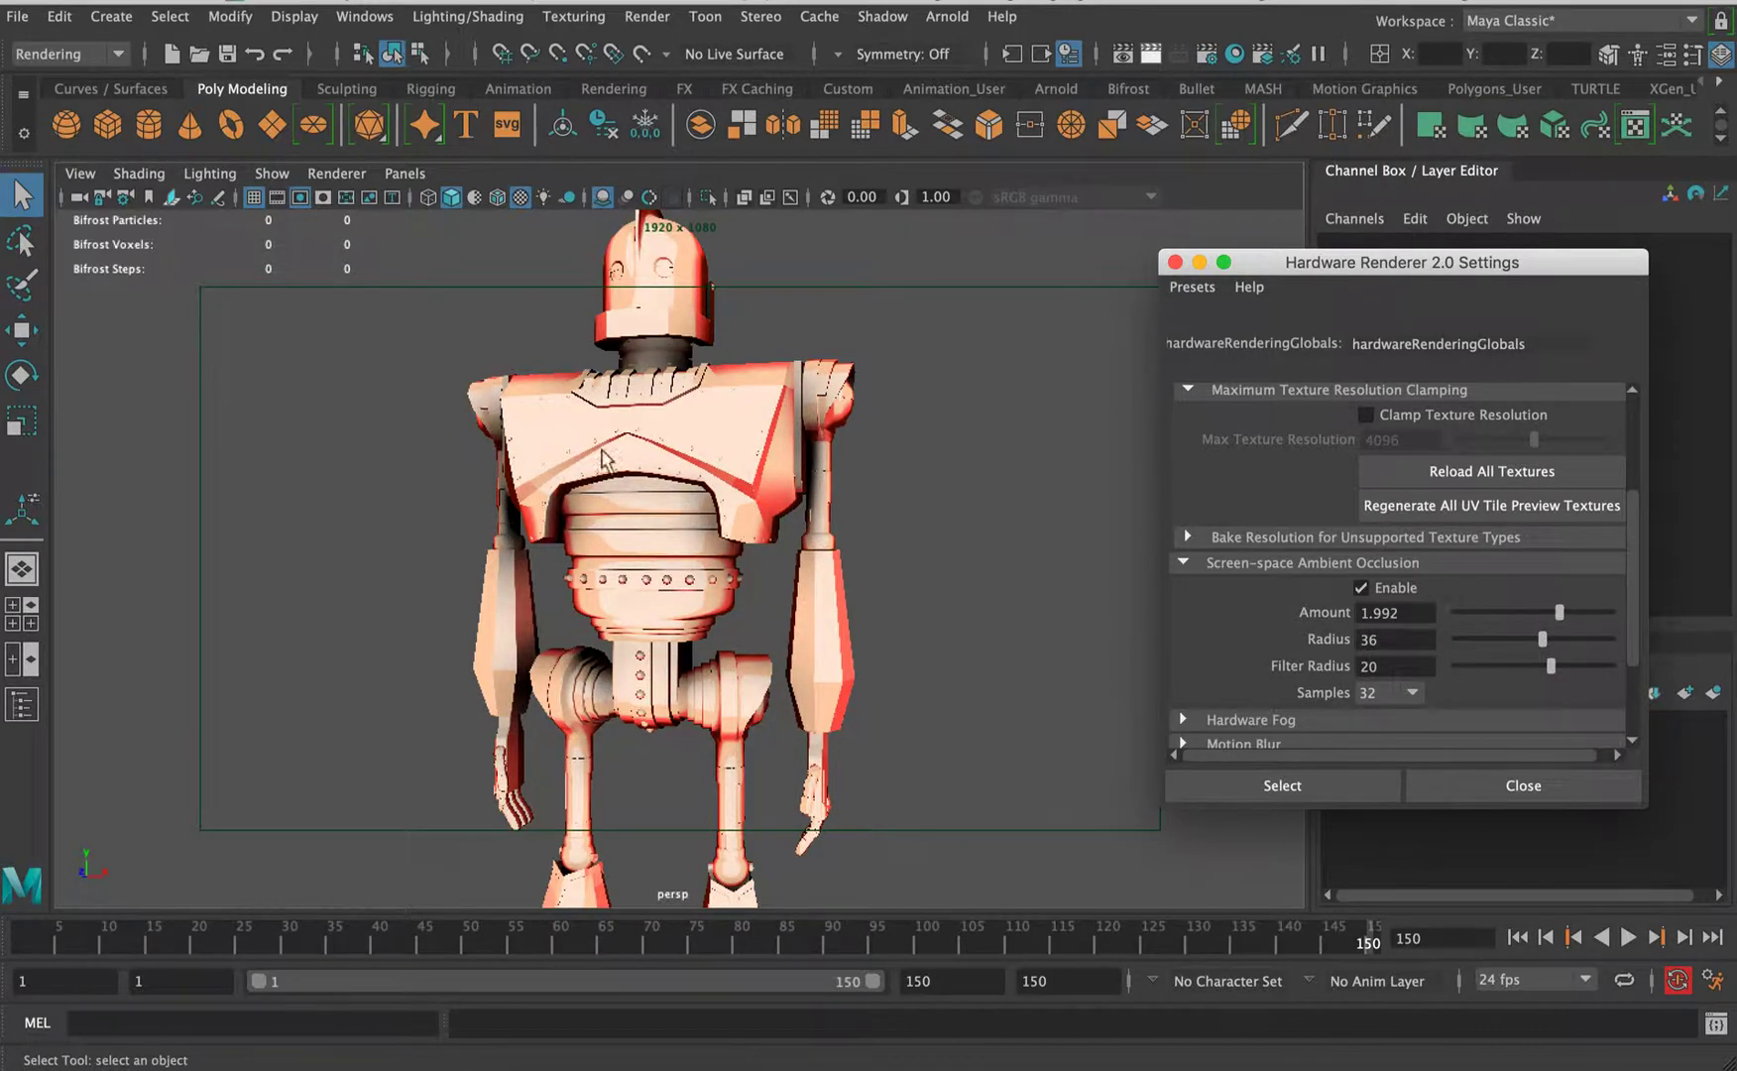
- Collapse the ambient occlusion settings, expand the anti-aliasing settings and enable multisampling anti-aliasing
alt+right_drag(602, 458, 1189, 481)
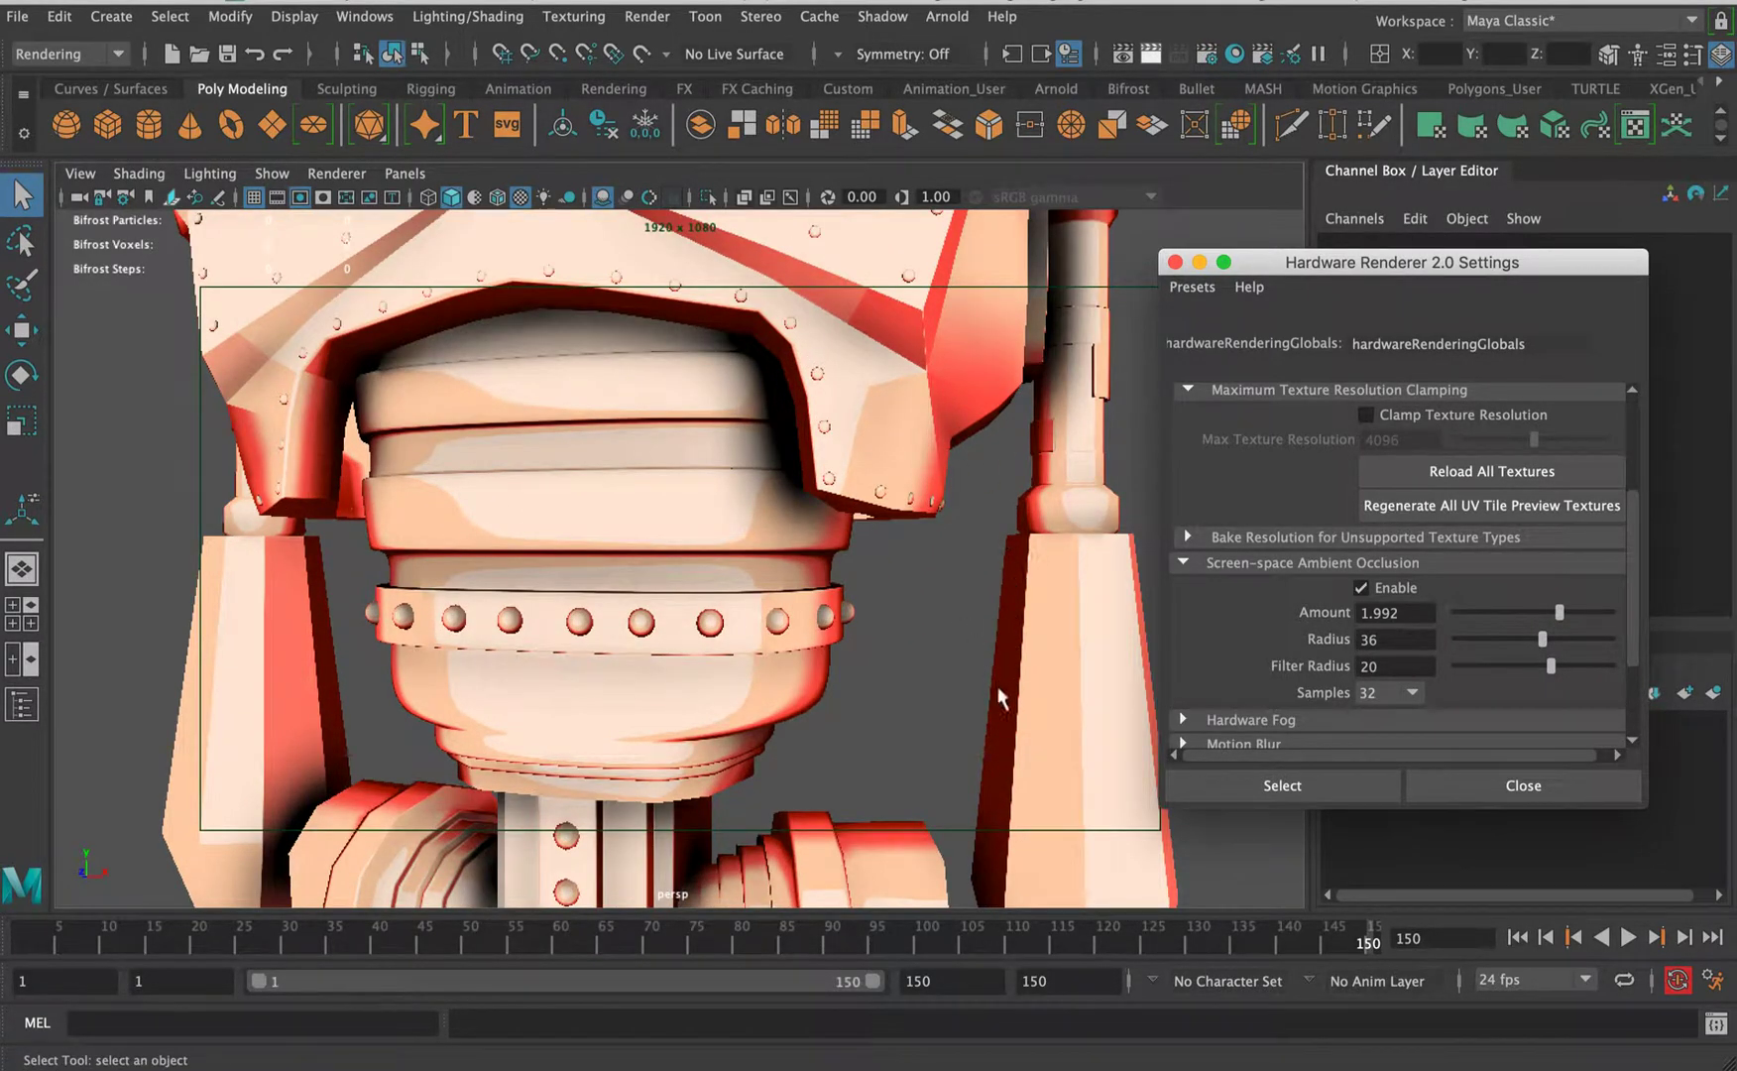
click(1279, 563)
click(1261, 632)
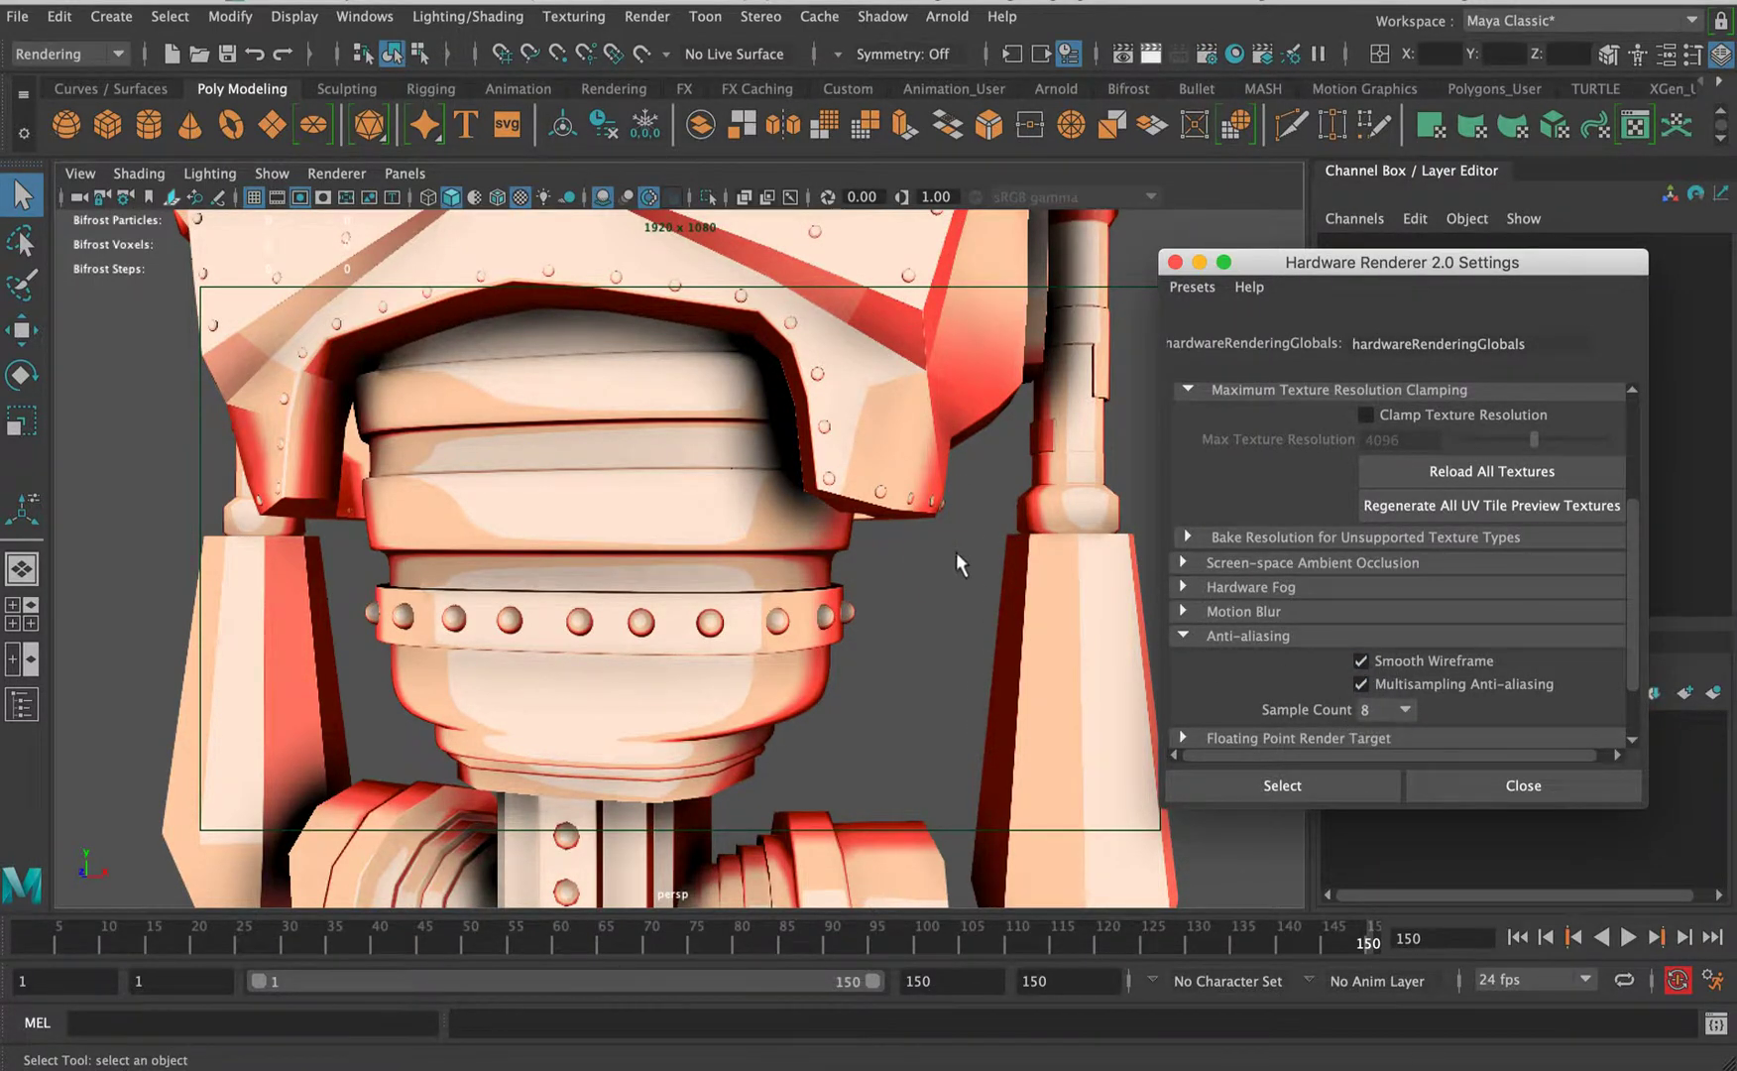
- Set the multisampling anti-aliasing sample count to 8 while checking the robot's edges up close
alt+right_drag(960, 564, 761, 645)
alt+drag(987, 610, 899, 608)
scroll(1225, 523, up, 6)
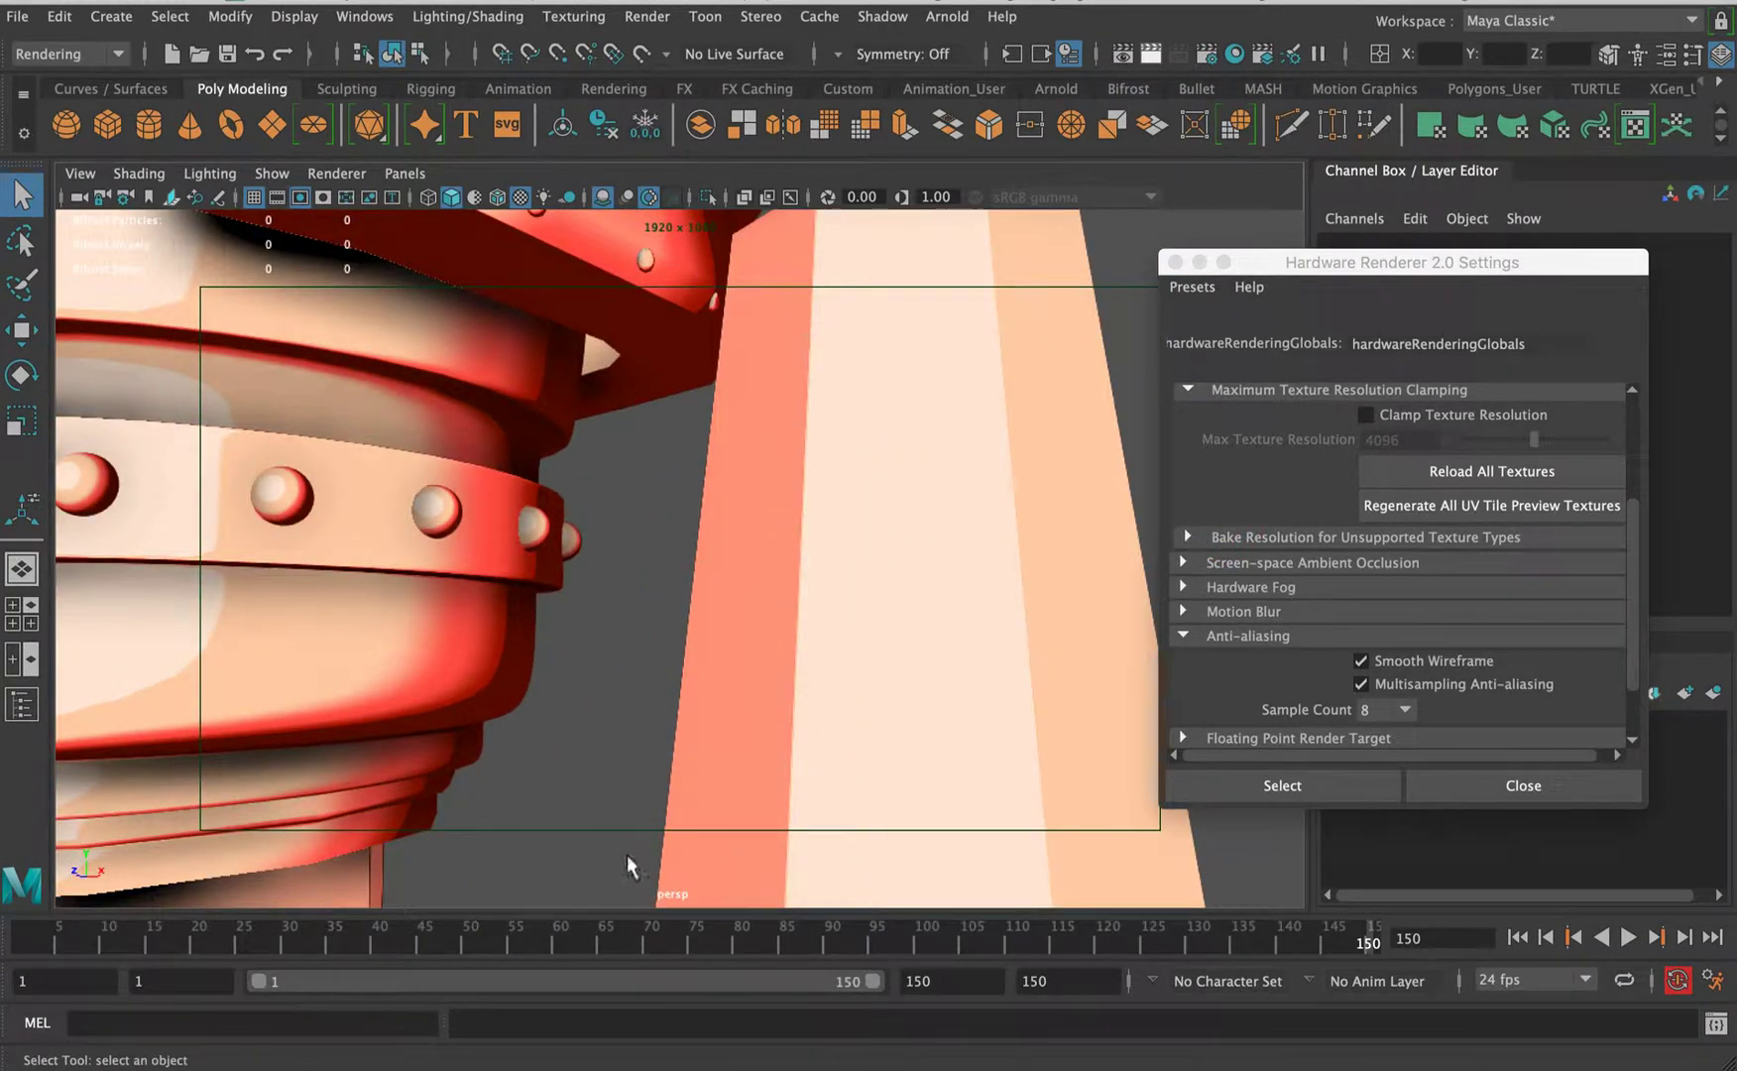
click(1390, 710)
click(1376, 783)
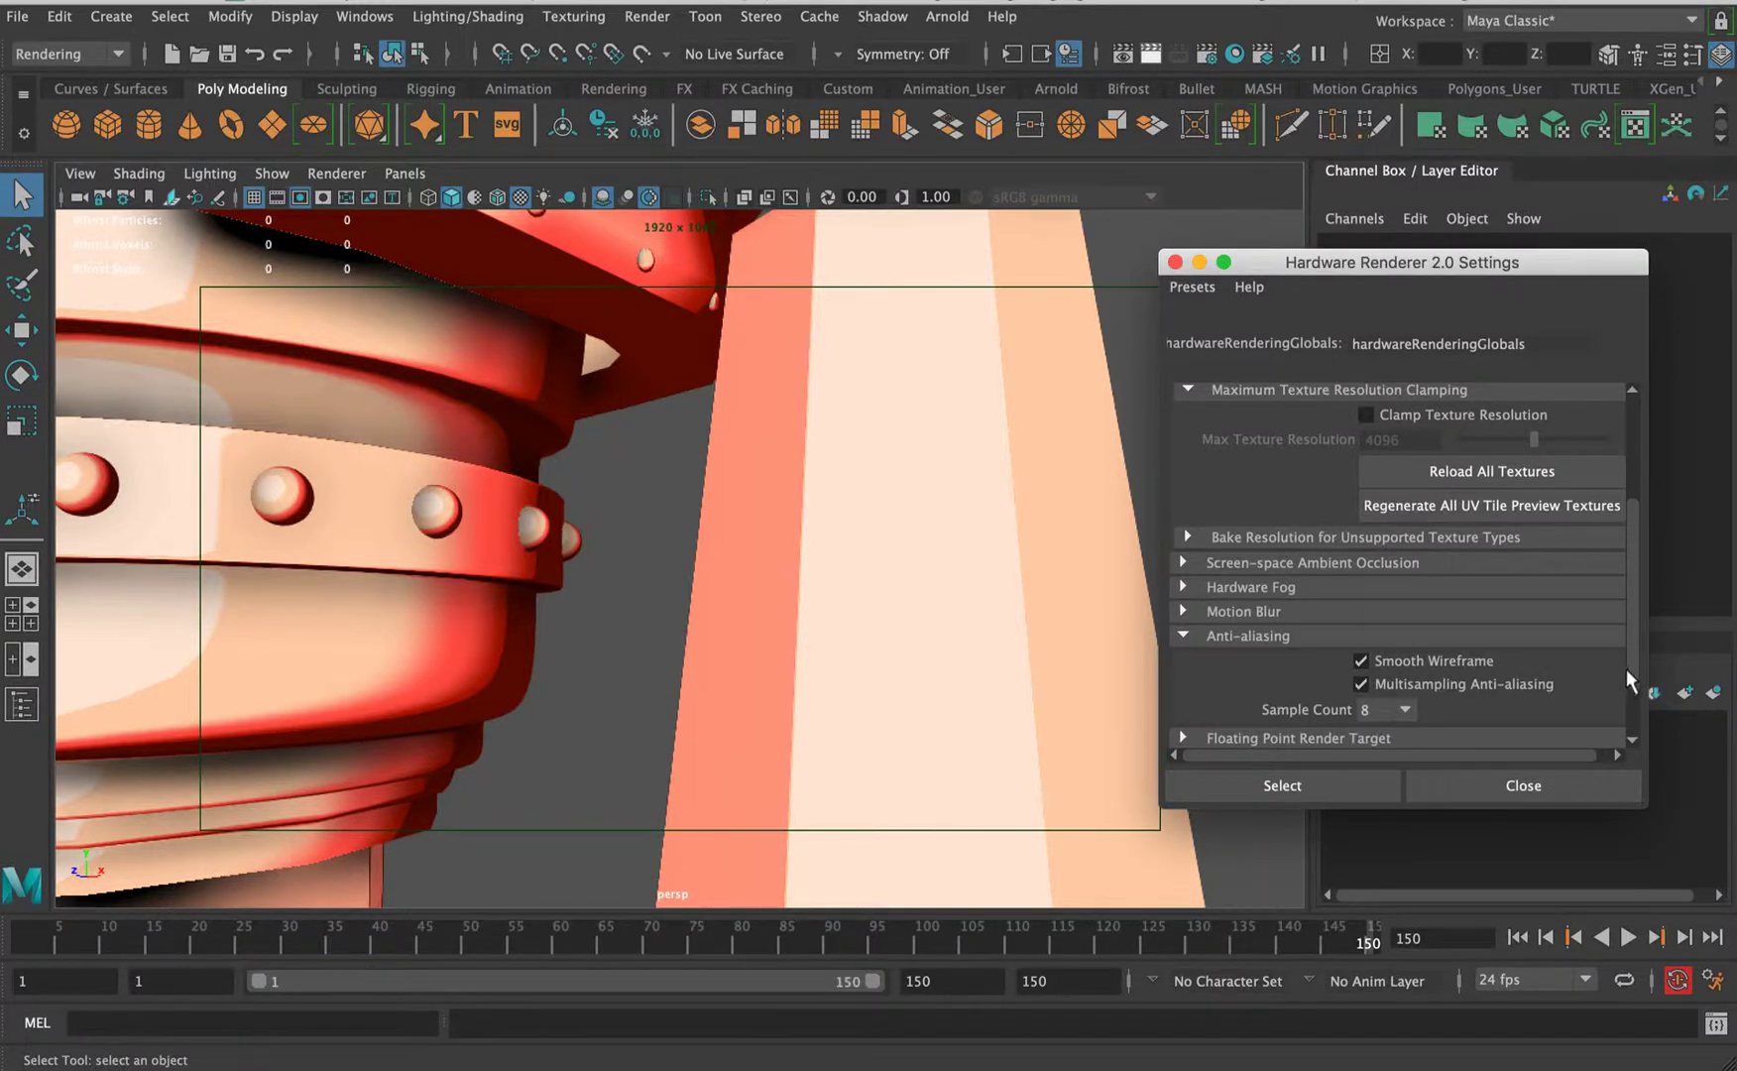
- Expand the hardware fog settings, lighten the fog color, adjust start to 392 and end to 152, and choose Exponential falloff
scroll(1474, 684, down, 3)
alt+right_drag(635, 465, 473, 444)
click(1251, 511)
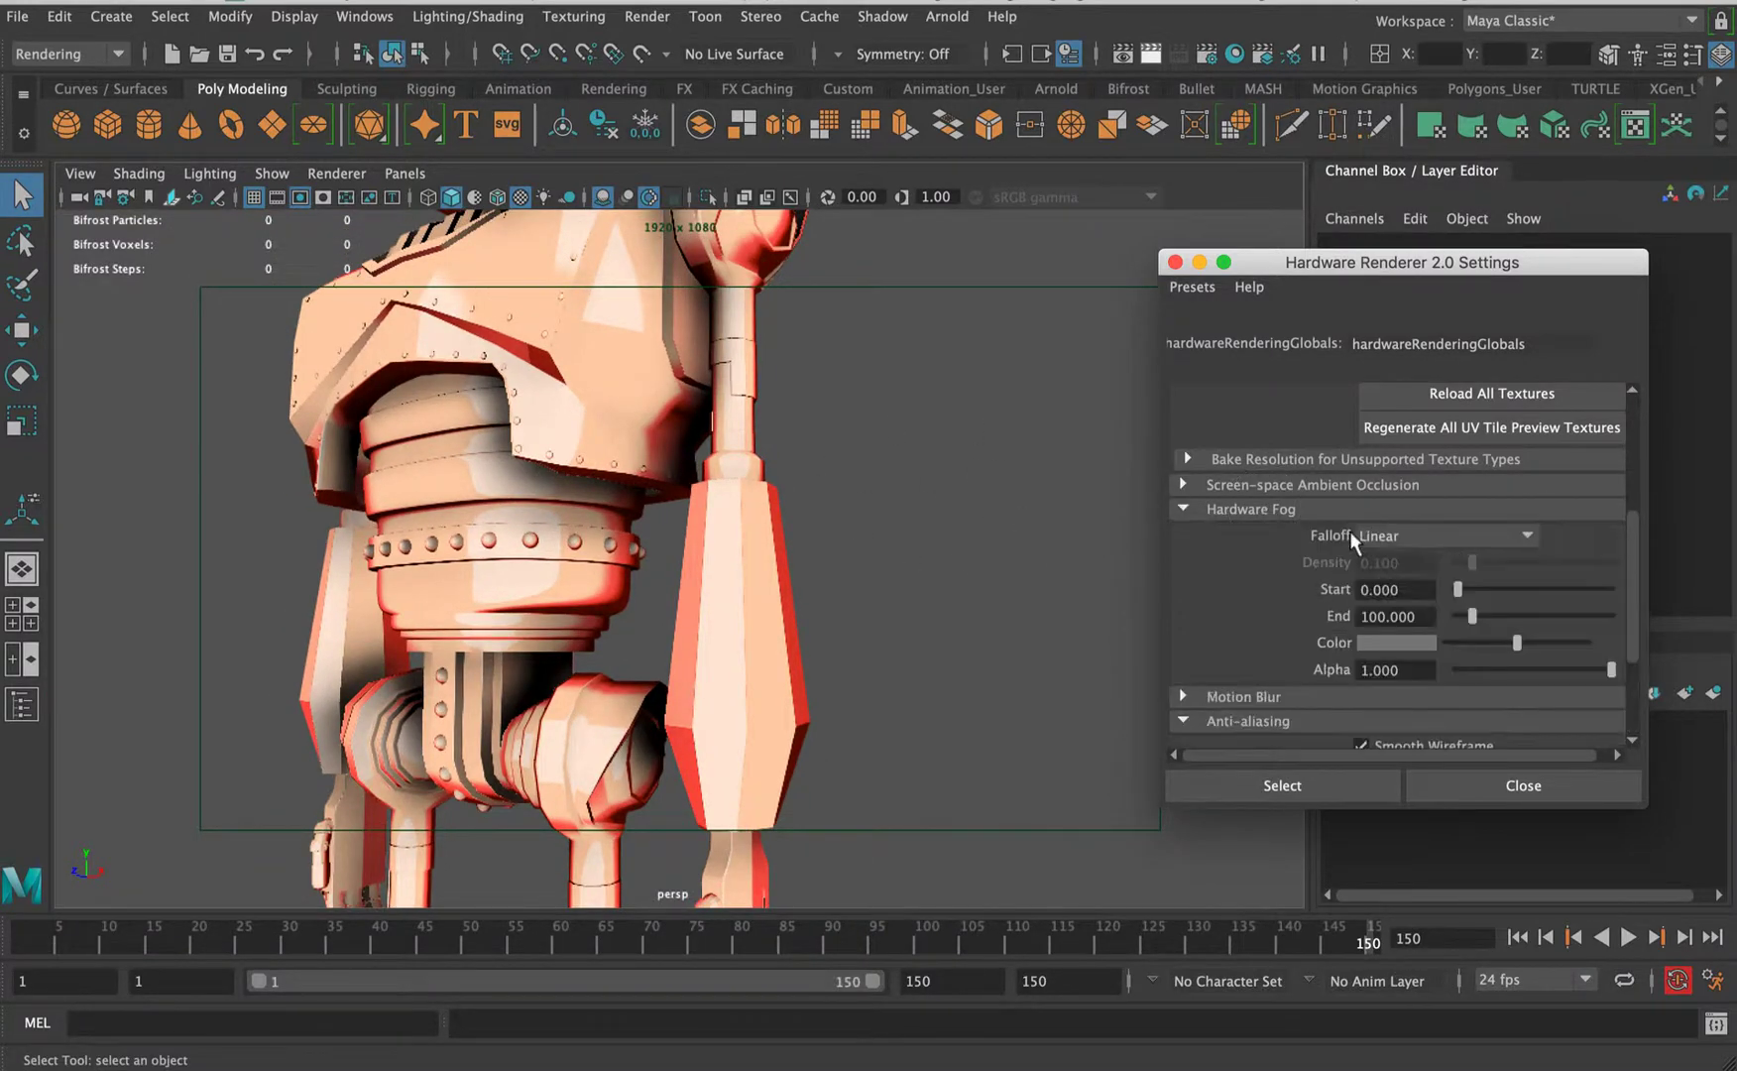
drag(1530, 644, 1537, 642)
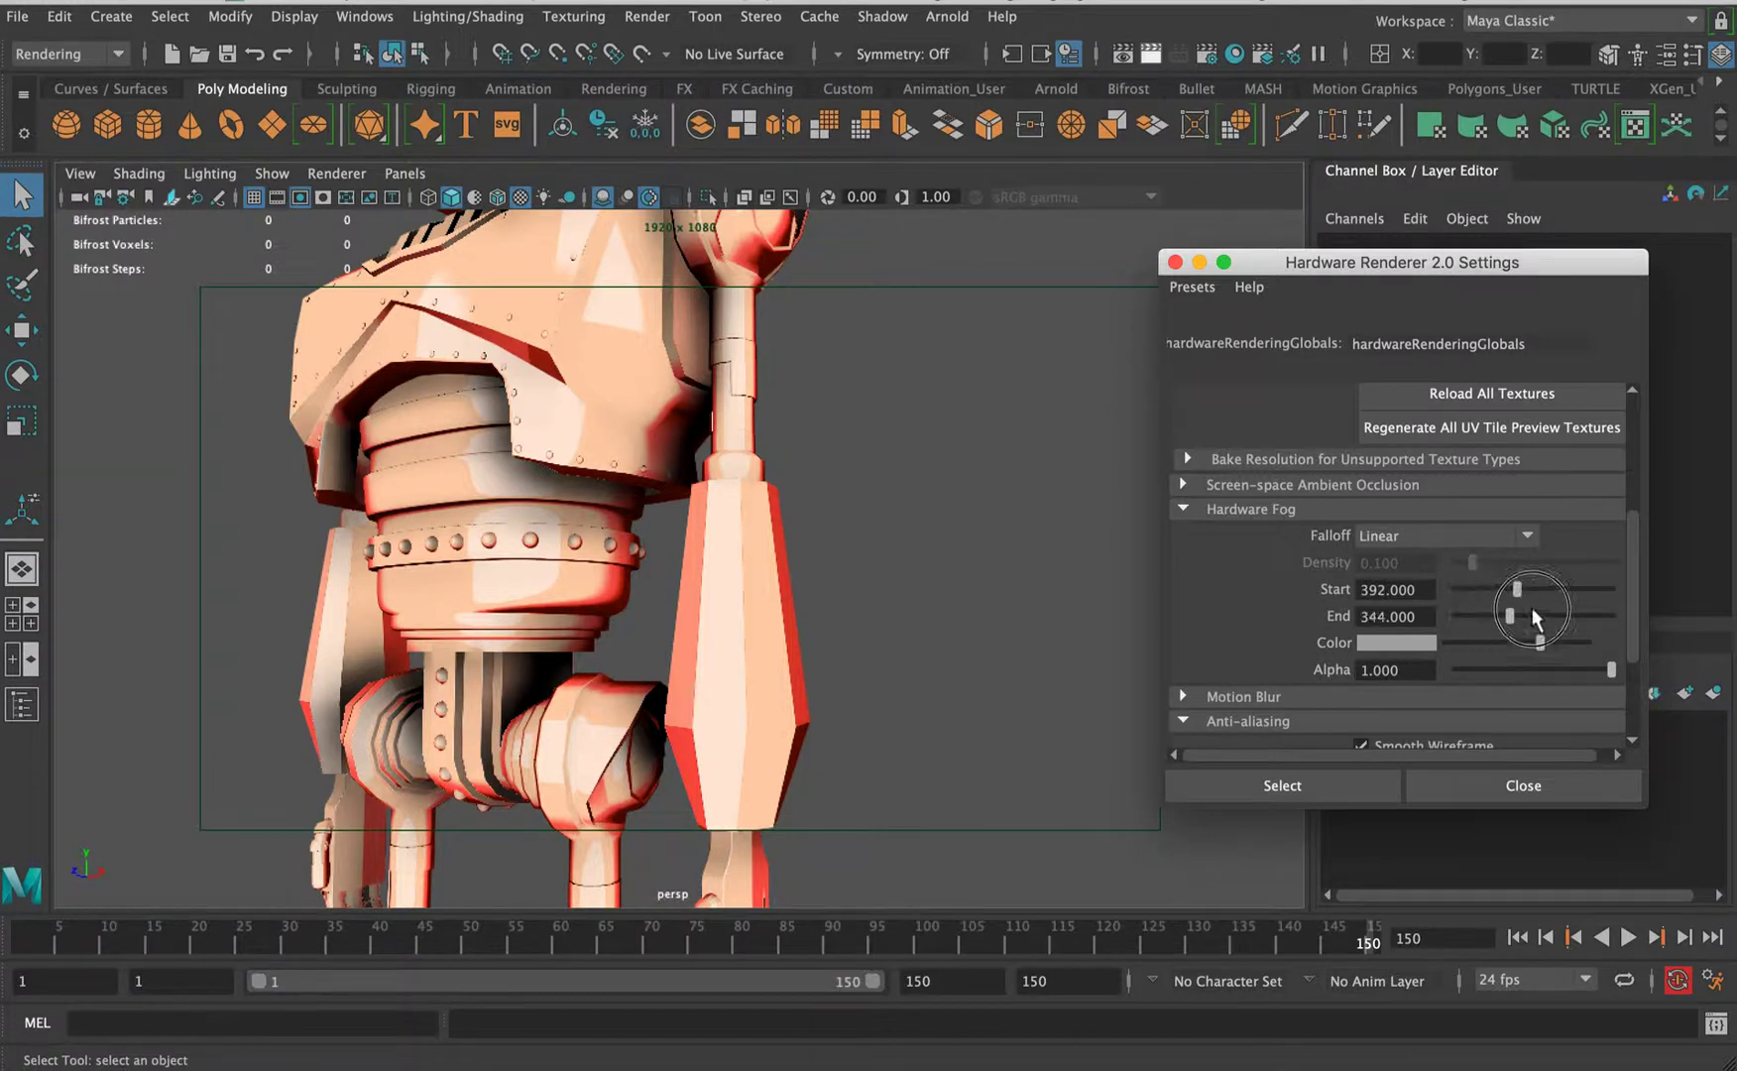
click(1442, 535)
click(1388, 581)
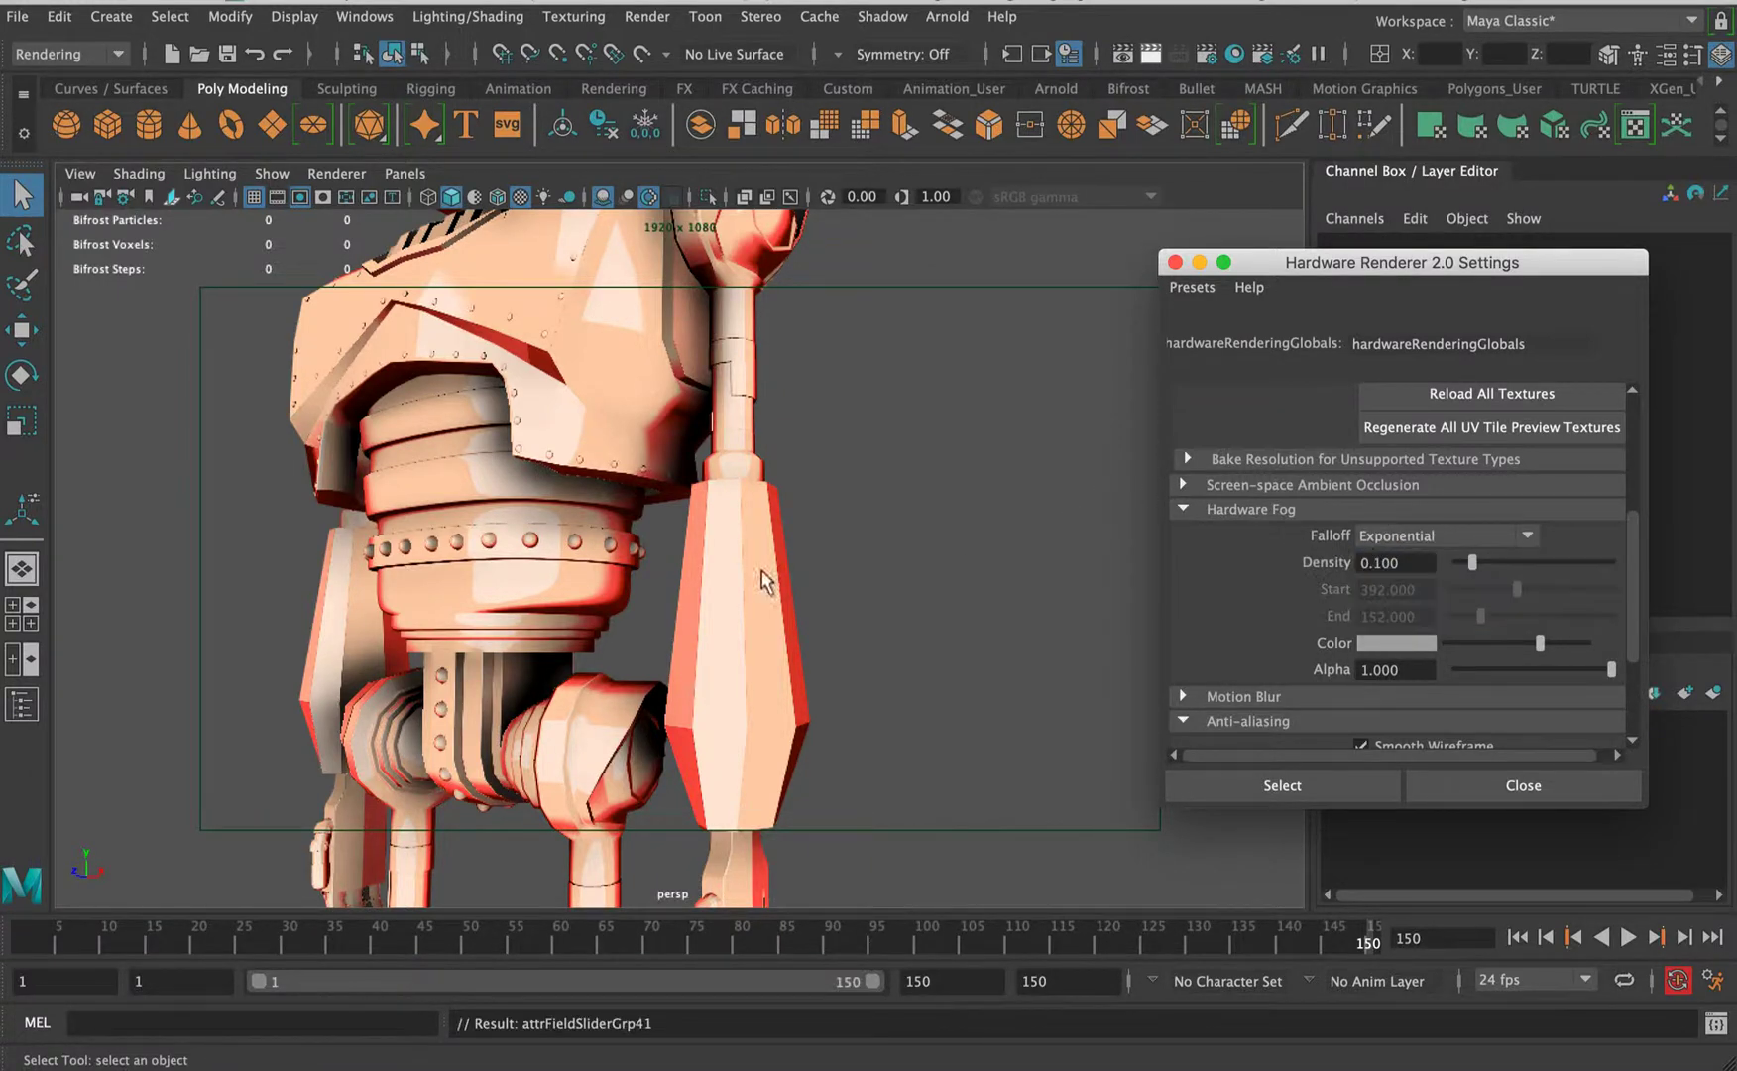
- Turn on Wireframe on Shaded for the robot in the perspective view
alt+drag(767, 578, 889, 576)
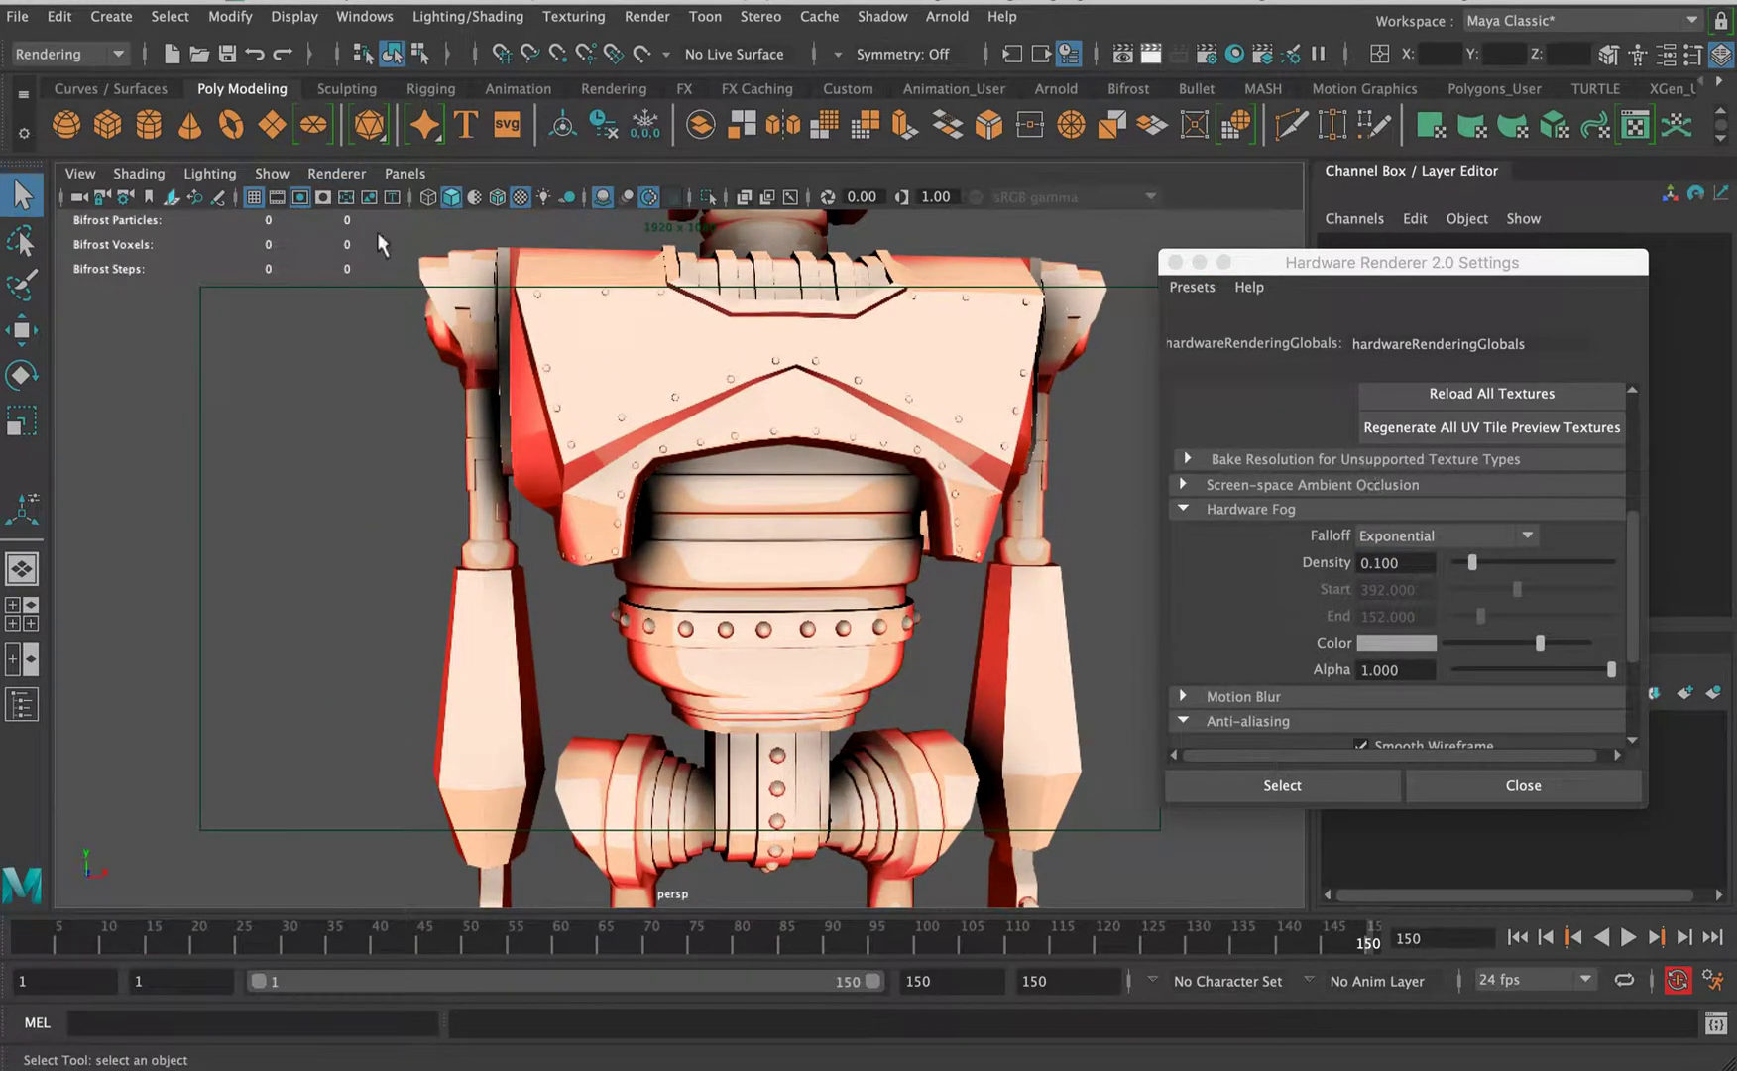
click(80, 173)
click(139, 174)
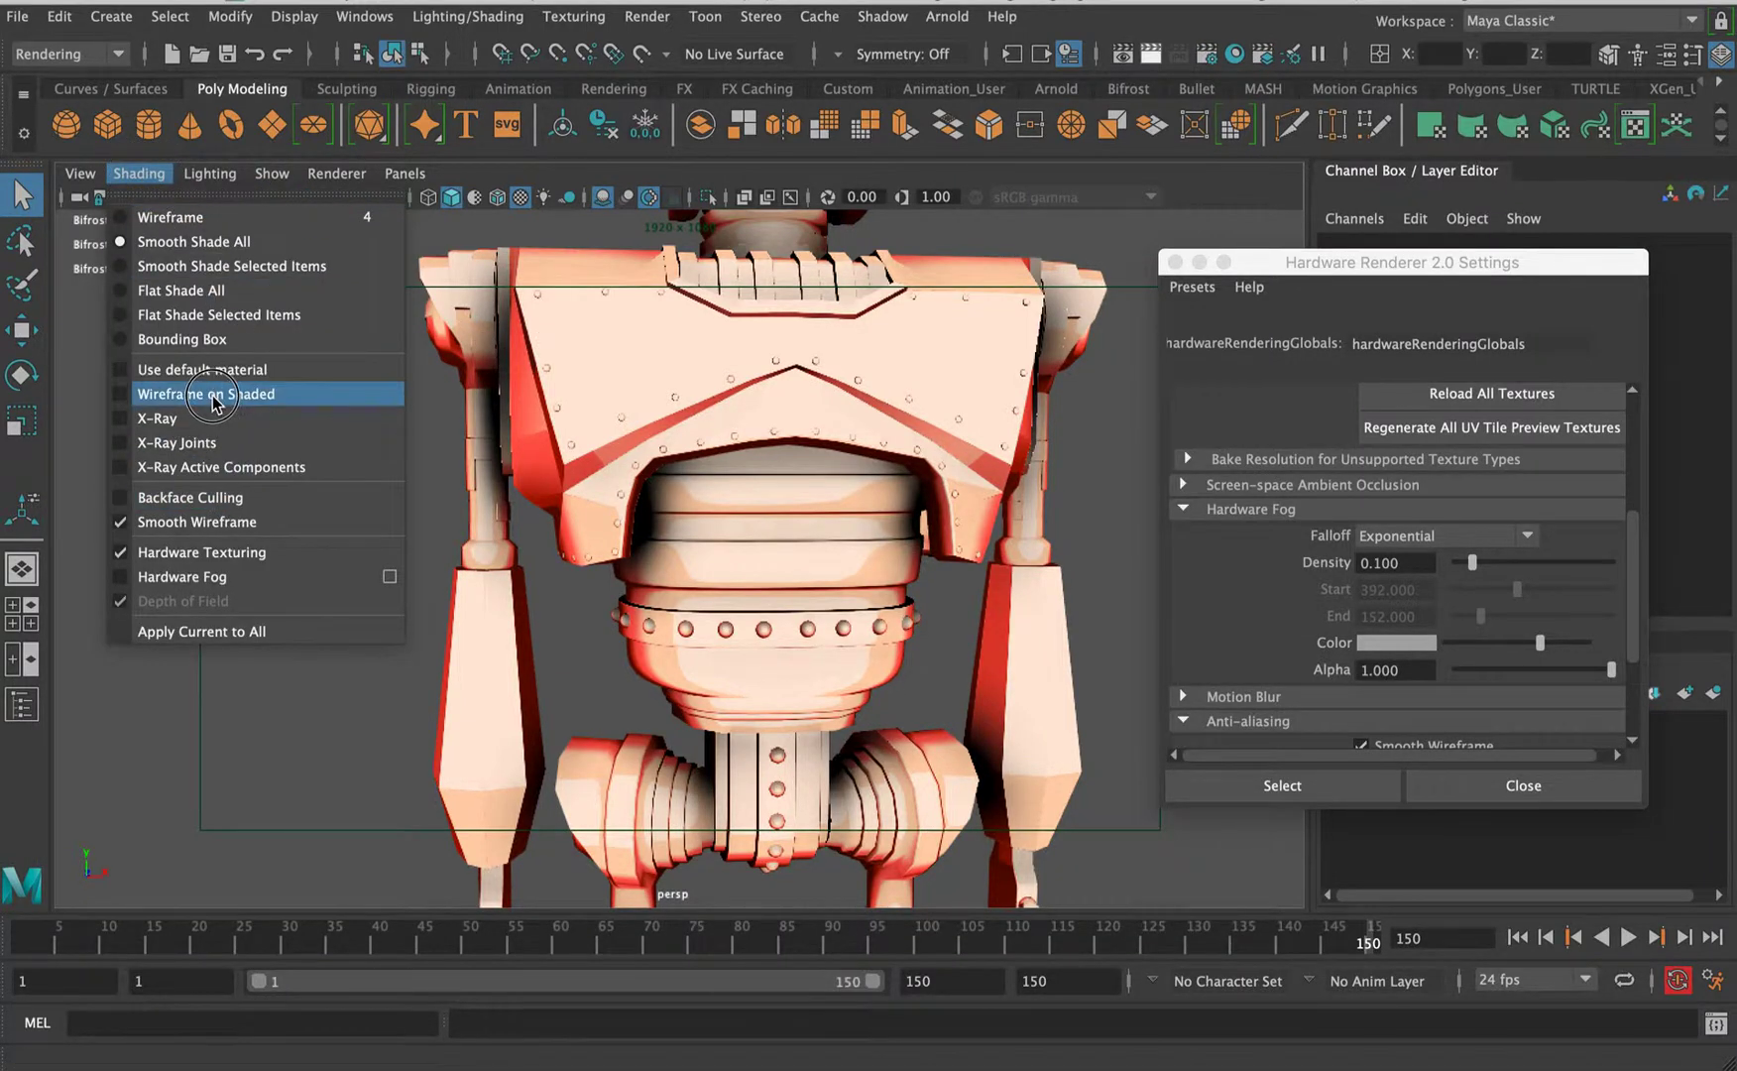
click(213, 394)
mouse_move(883, 490)
alt+right_down()
mouse_move(779, 408)
mouse_move(672, 497)
alt+right_up()
alt+drag(672, 496, 602, 485)
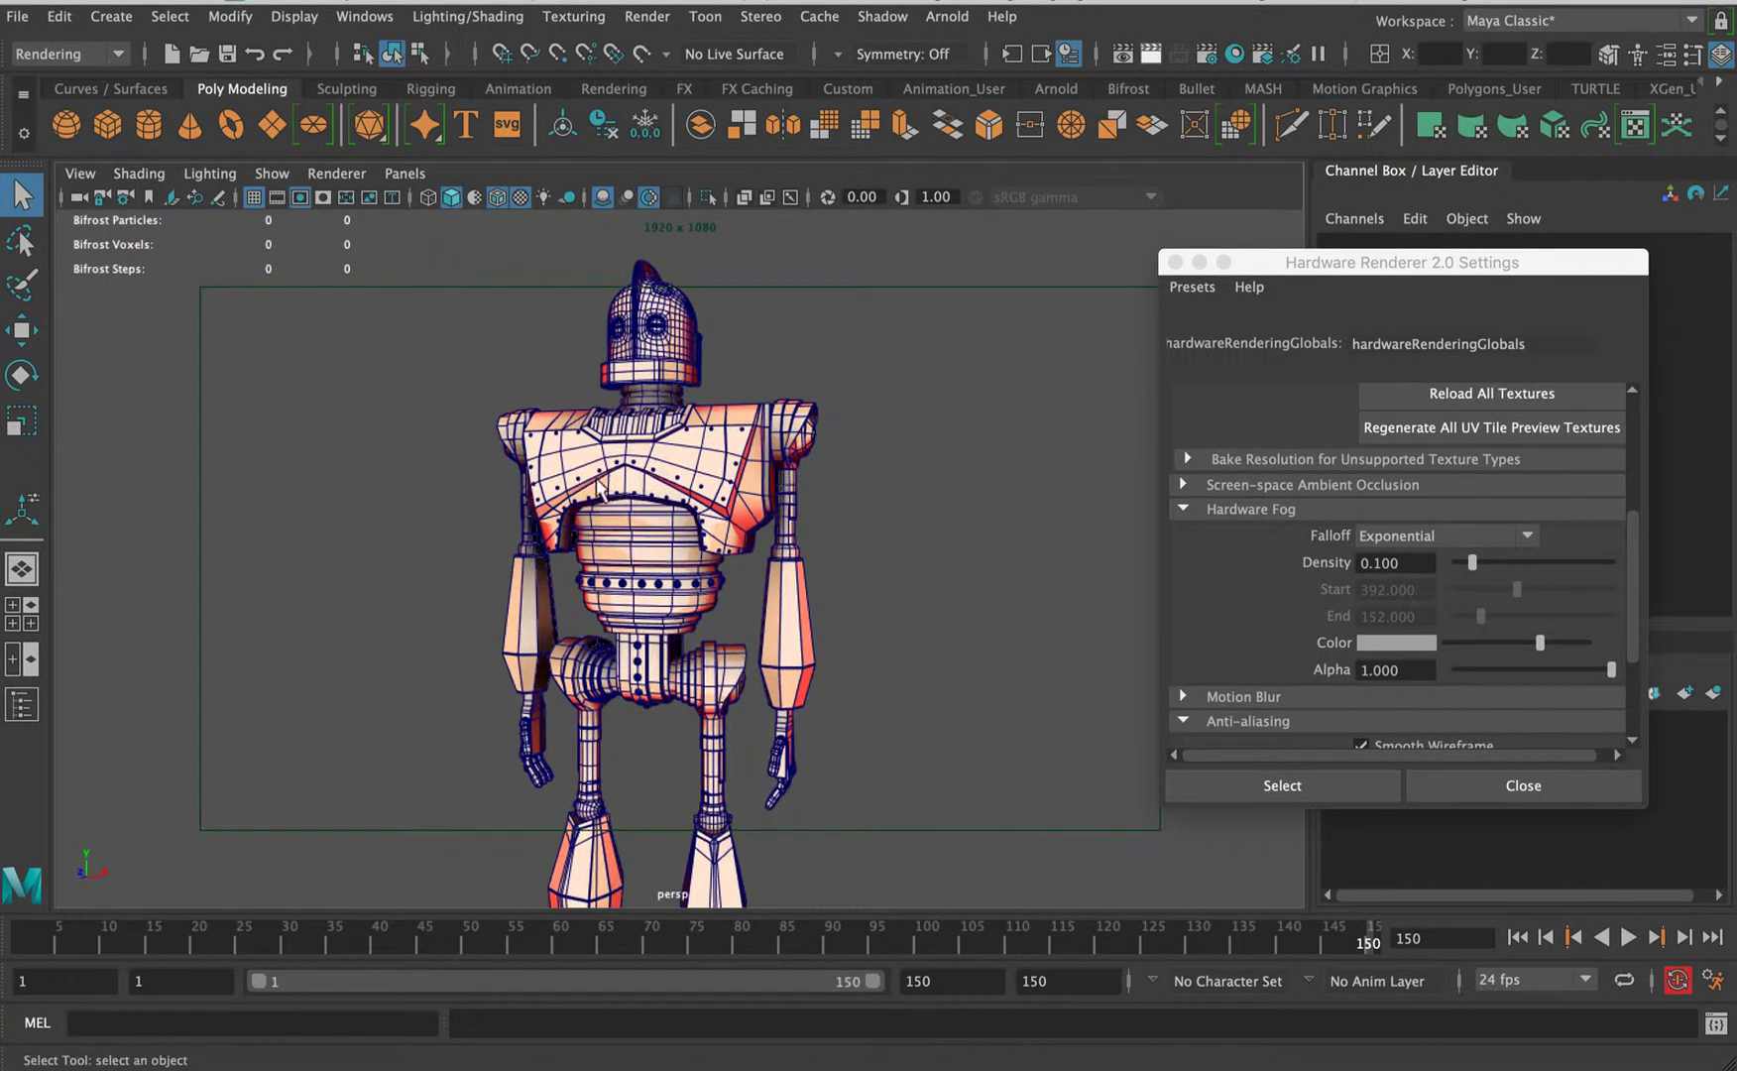
alt+drag(602, 646, 626, 361)
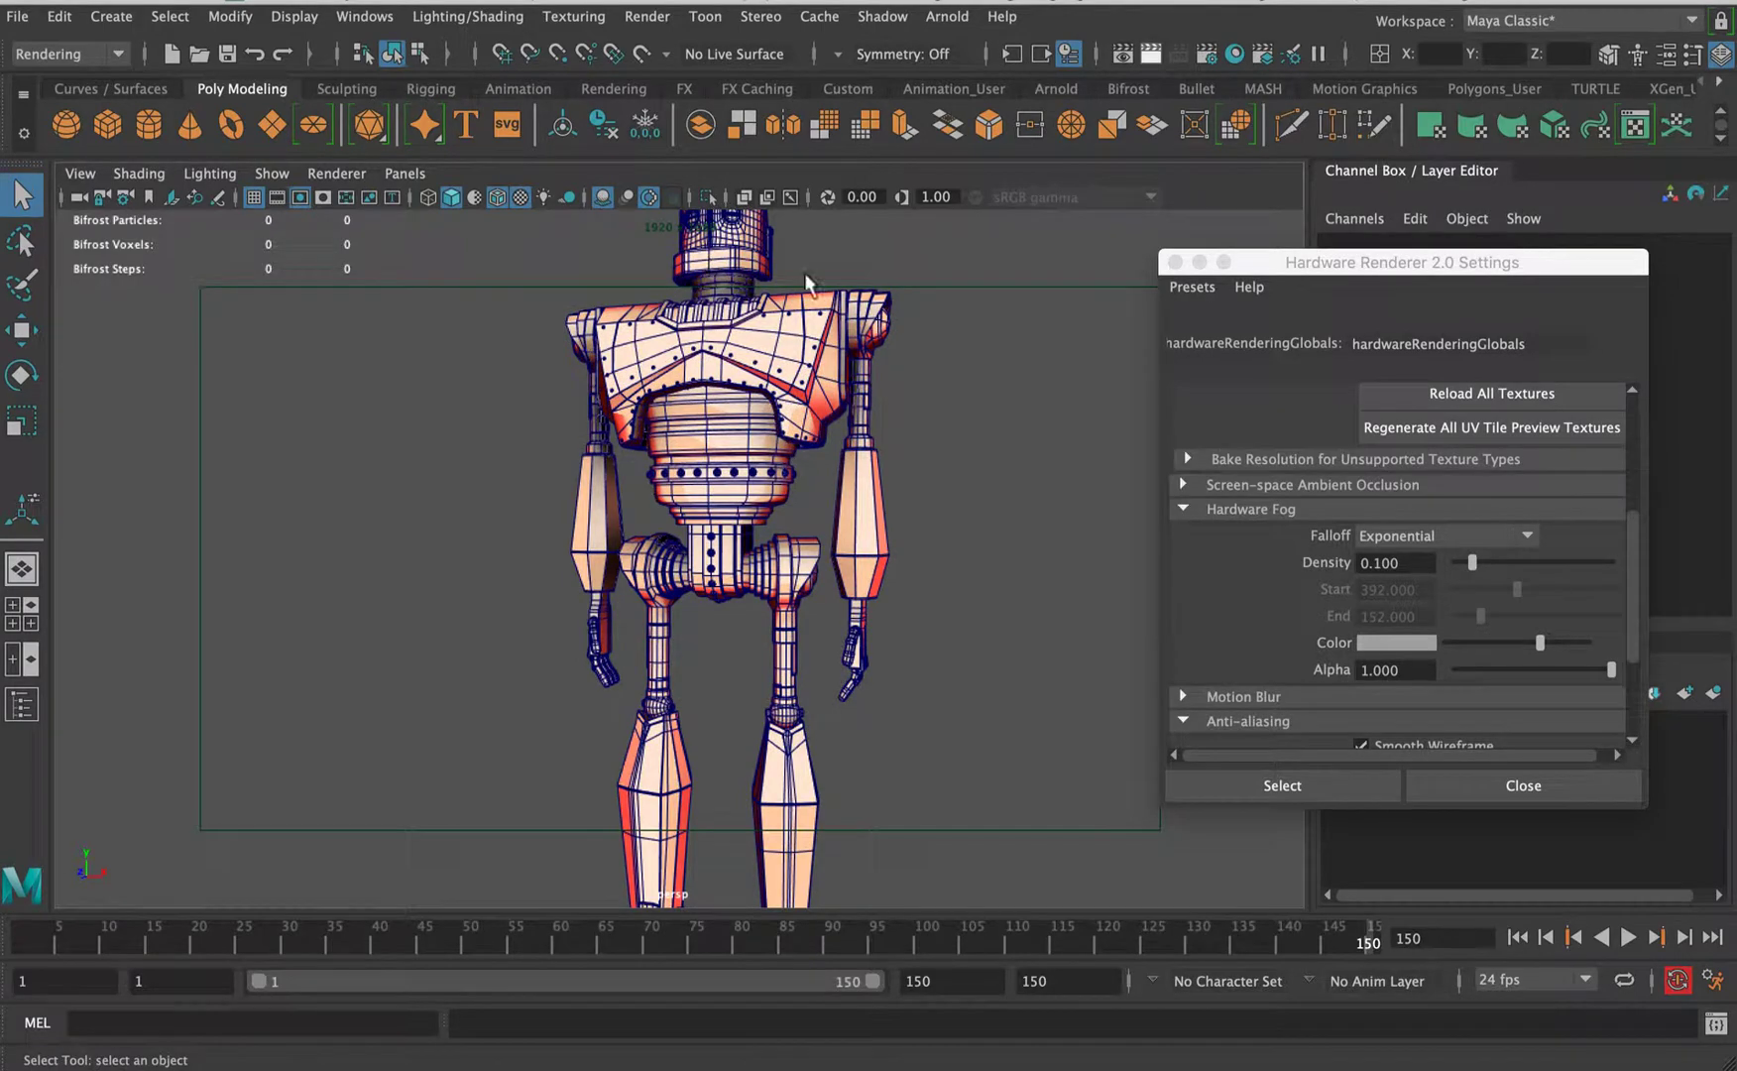
alt+middle_drag(682, 395, 644, 570)
alt+right_drag(937, 390, 945, 692)
alt+right_drag(877, 454, 594, 378)
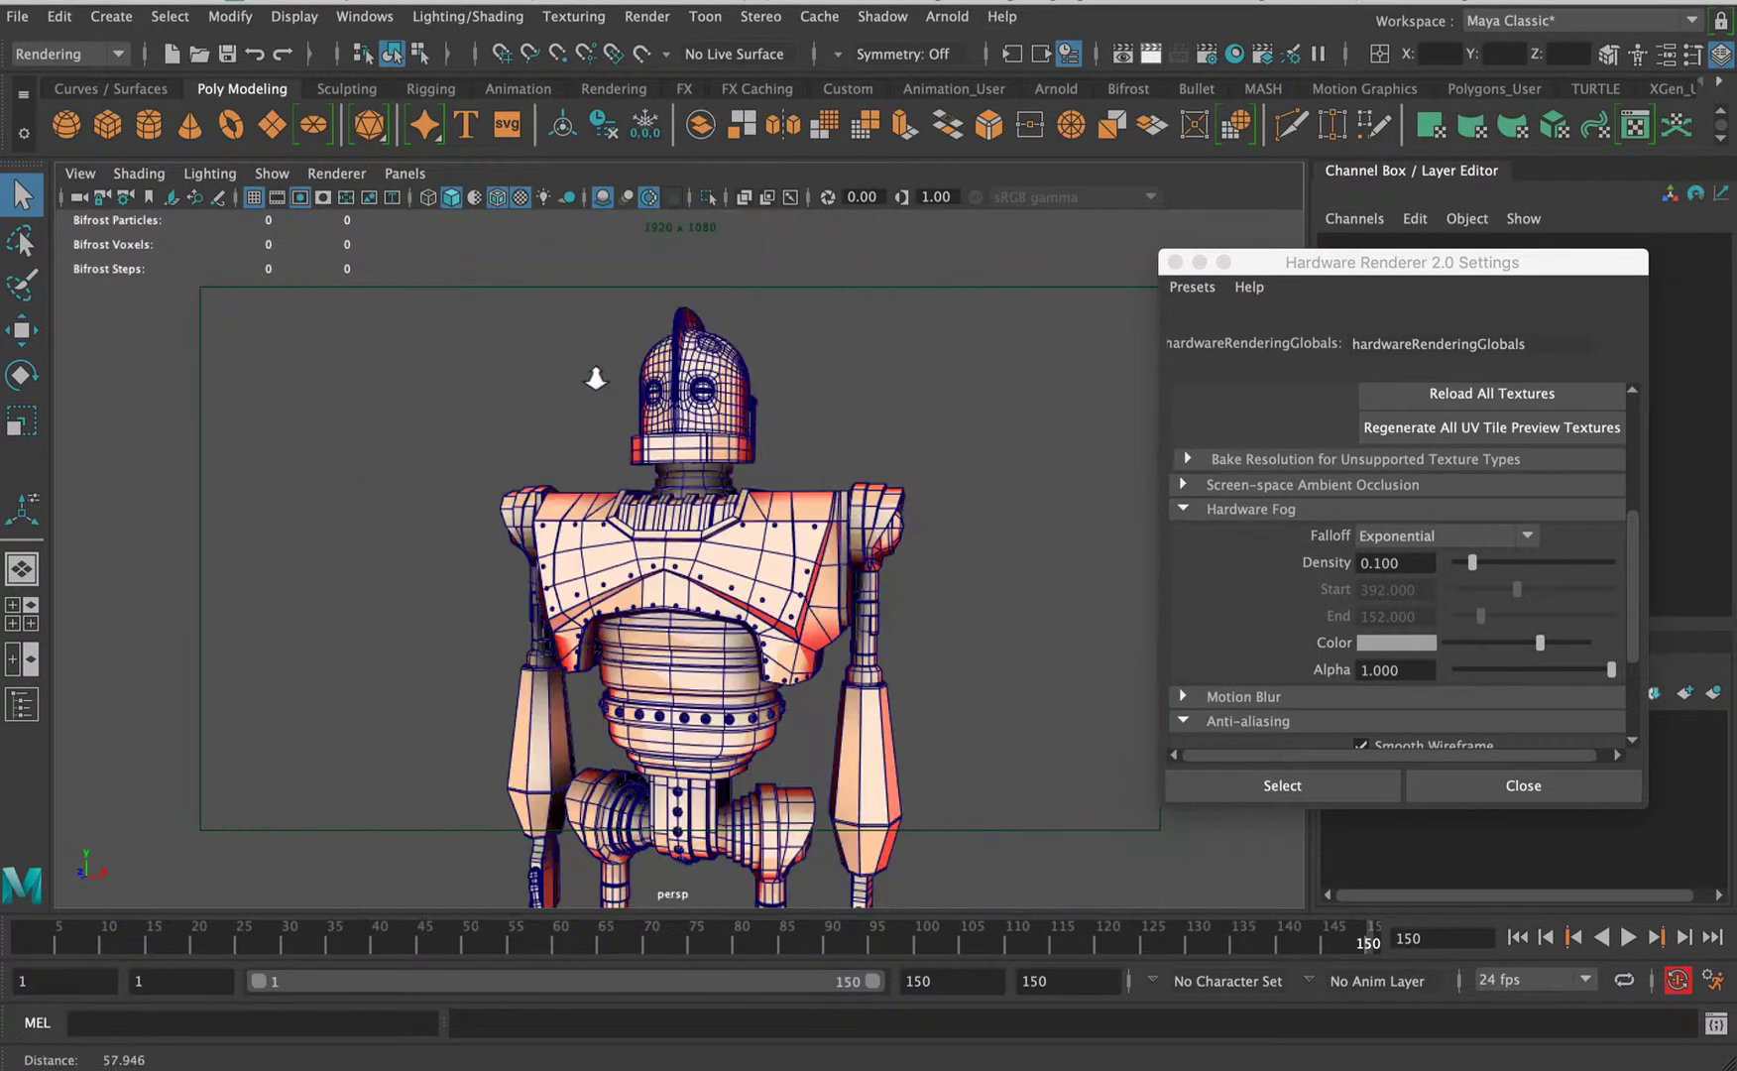
alt+drag(595, 377, 1083, 368)
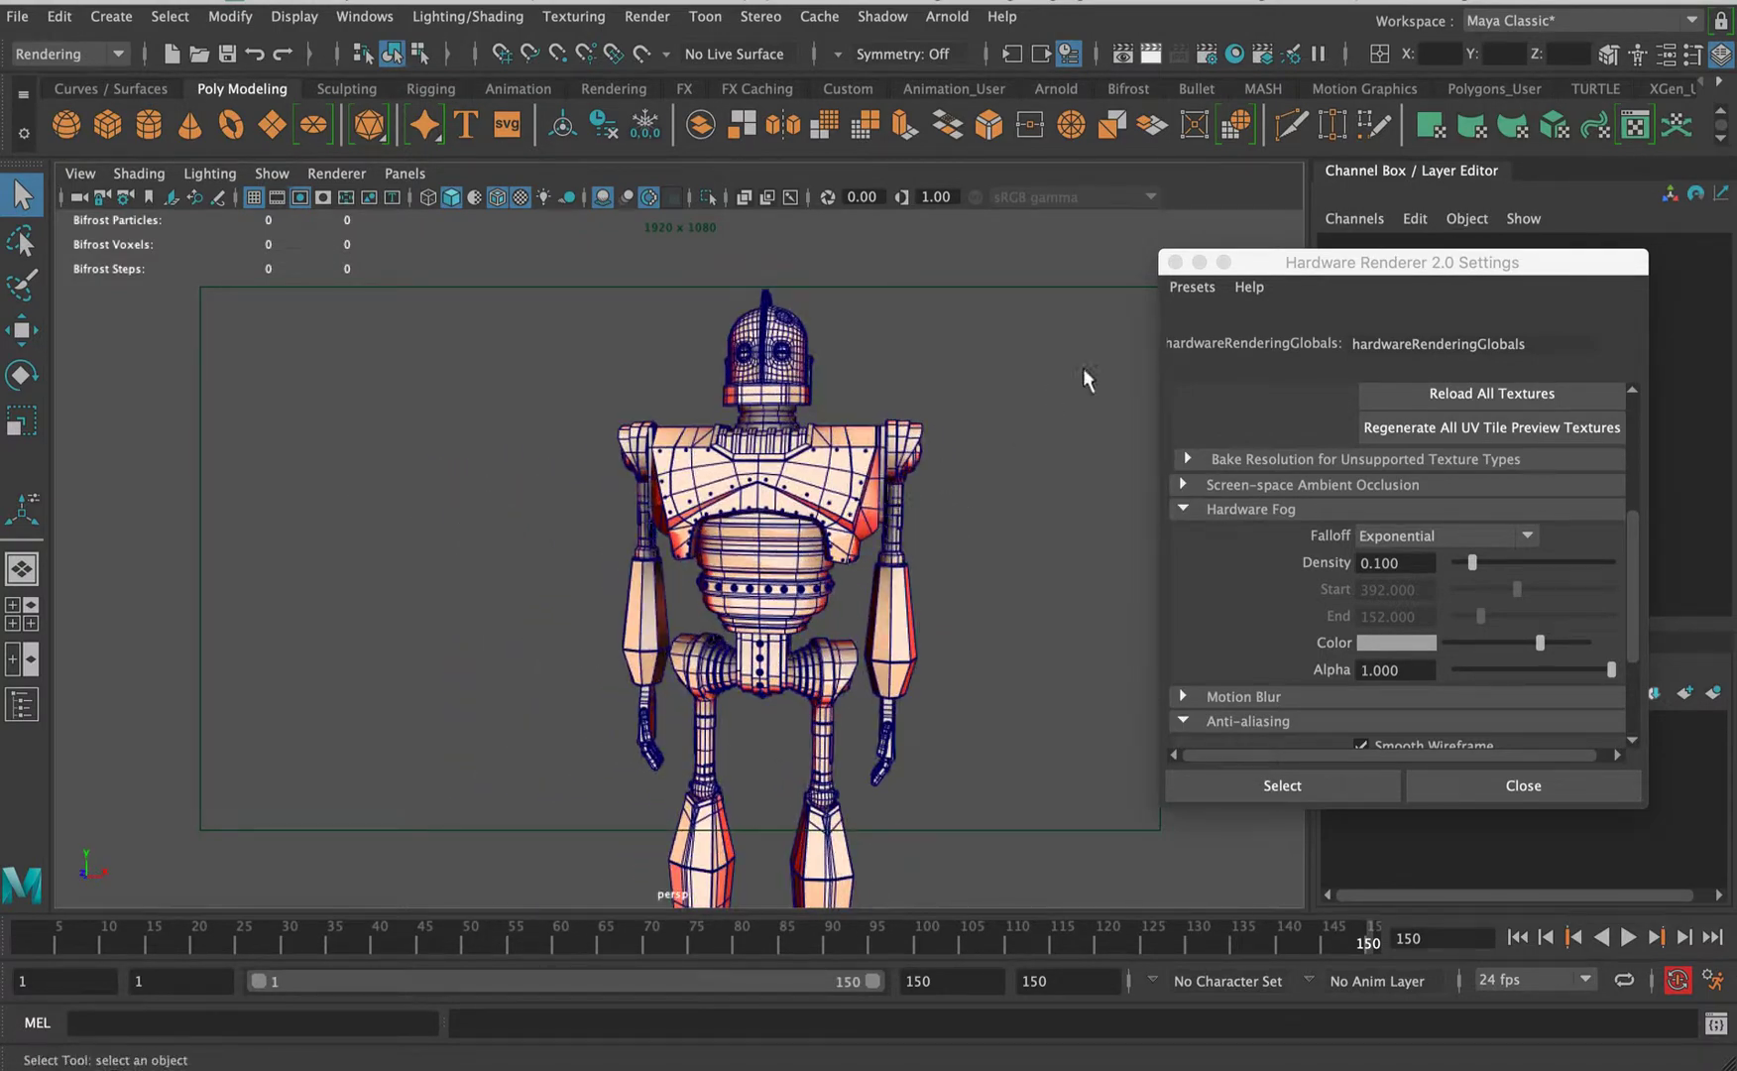
- Close the hardware renderer settings and frame the full robot at a three-quarter angle
click(1175, 262)
scroll(942, 466, up, 5)
scroll(819, 476, down, 5)
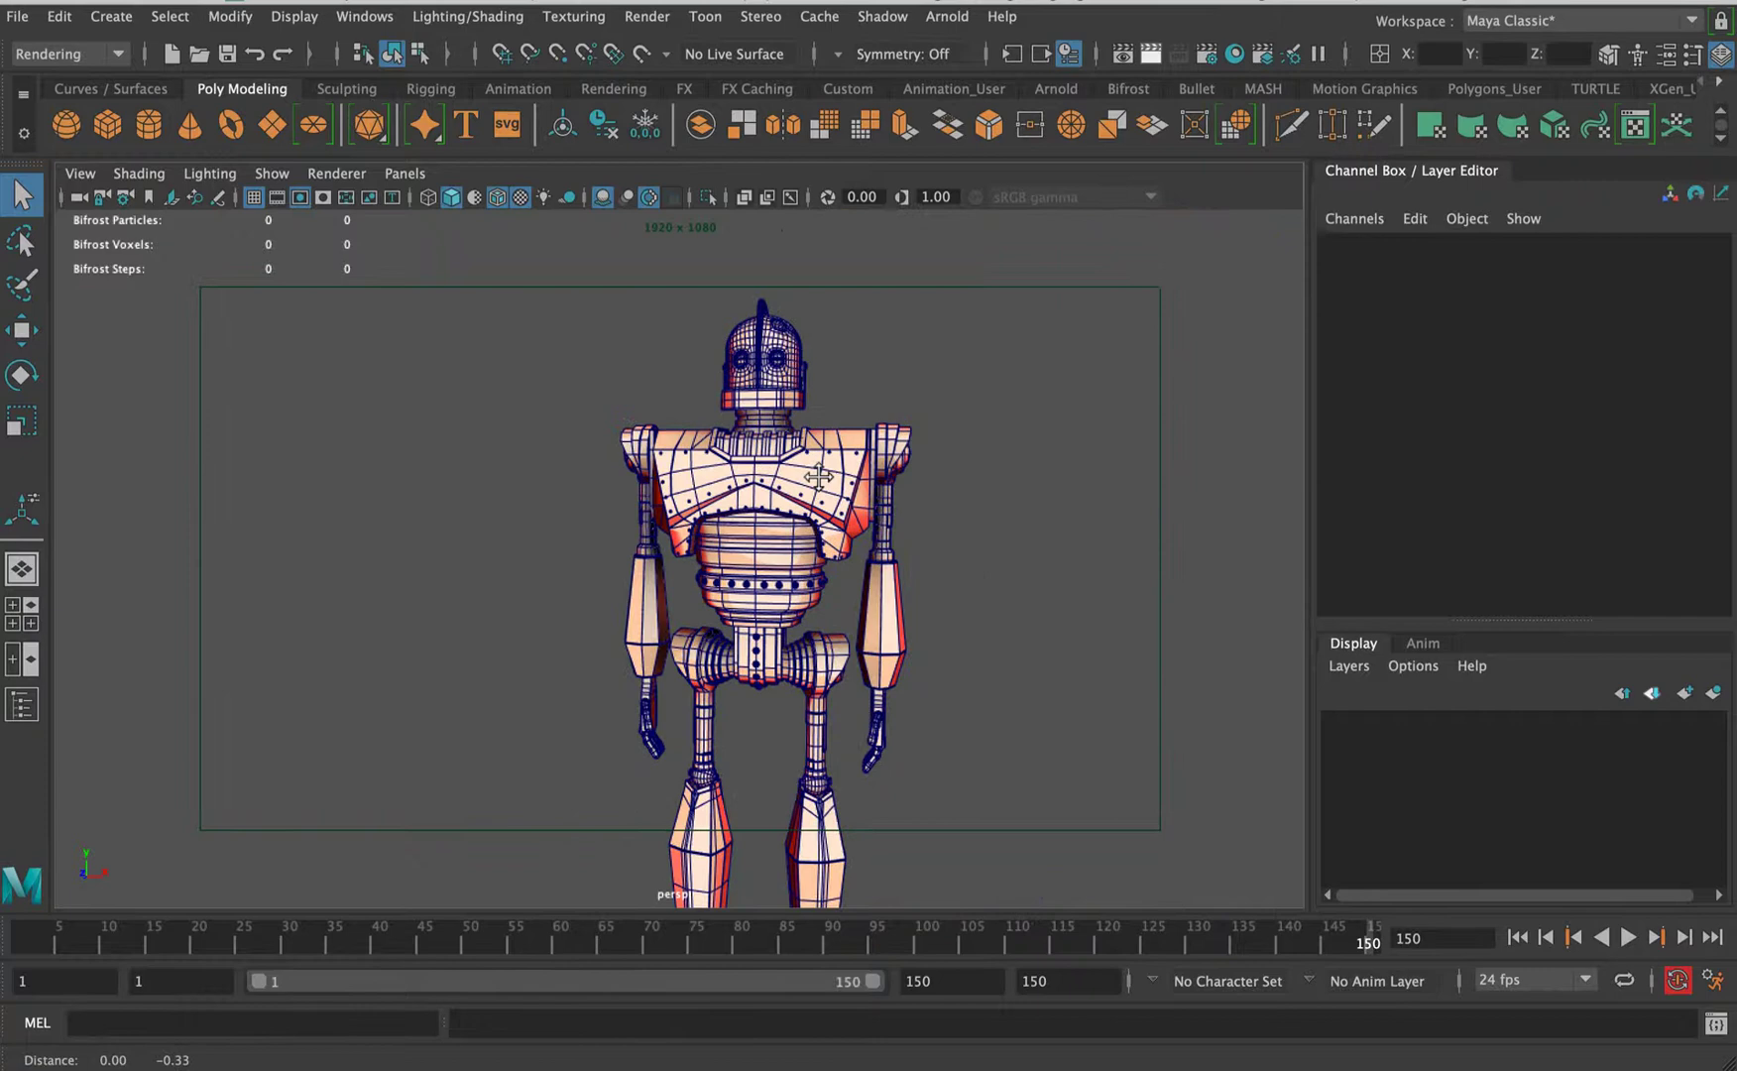
alt+middle_drag(818, 477, 830, 396)
alt+right_drag(829, 396, 738, 466)
alt+middle_drag(738, 466, 713, 446)
alt+drag(713, 446, 639, 512)
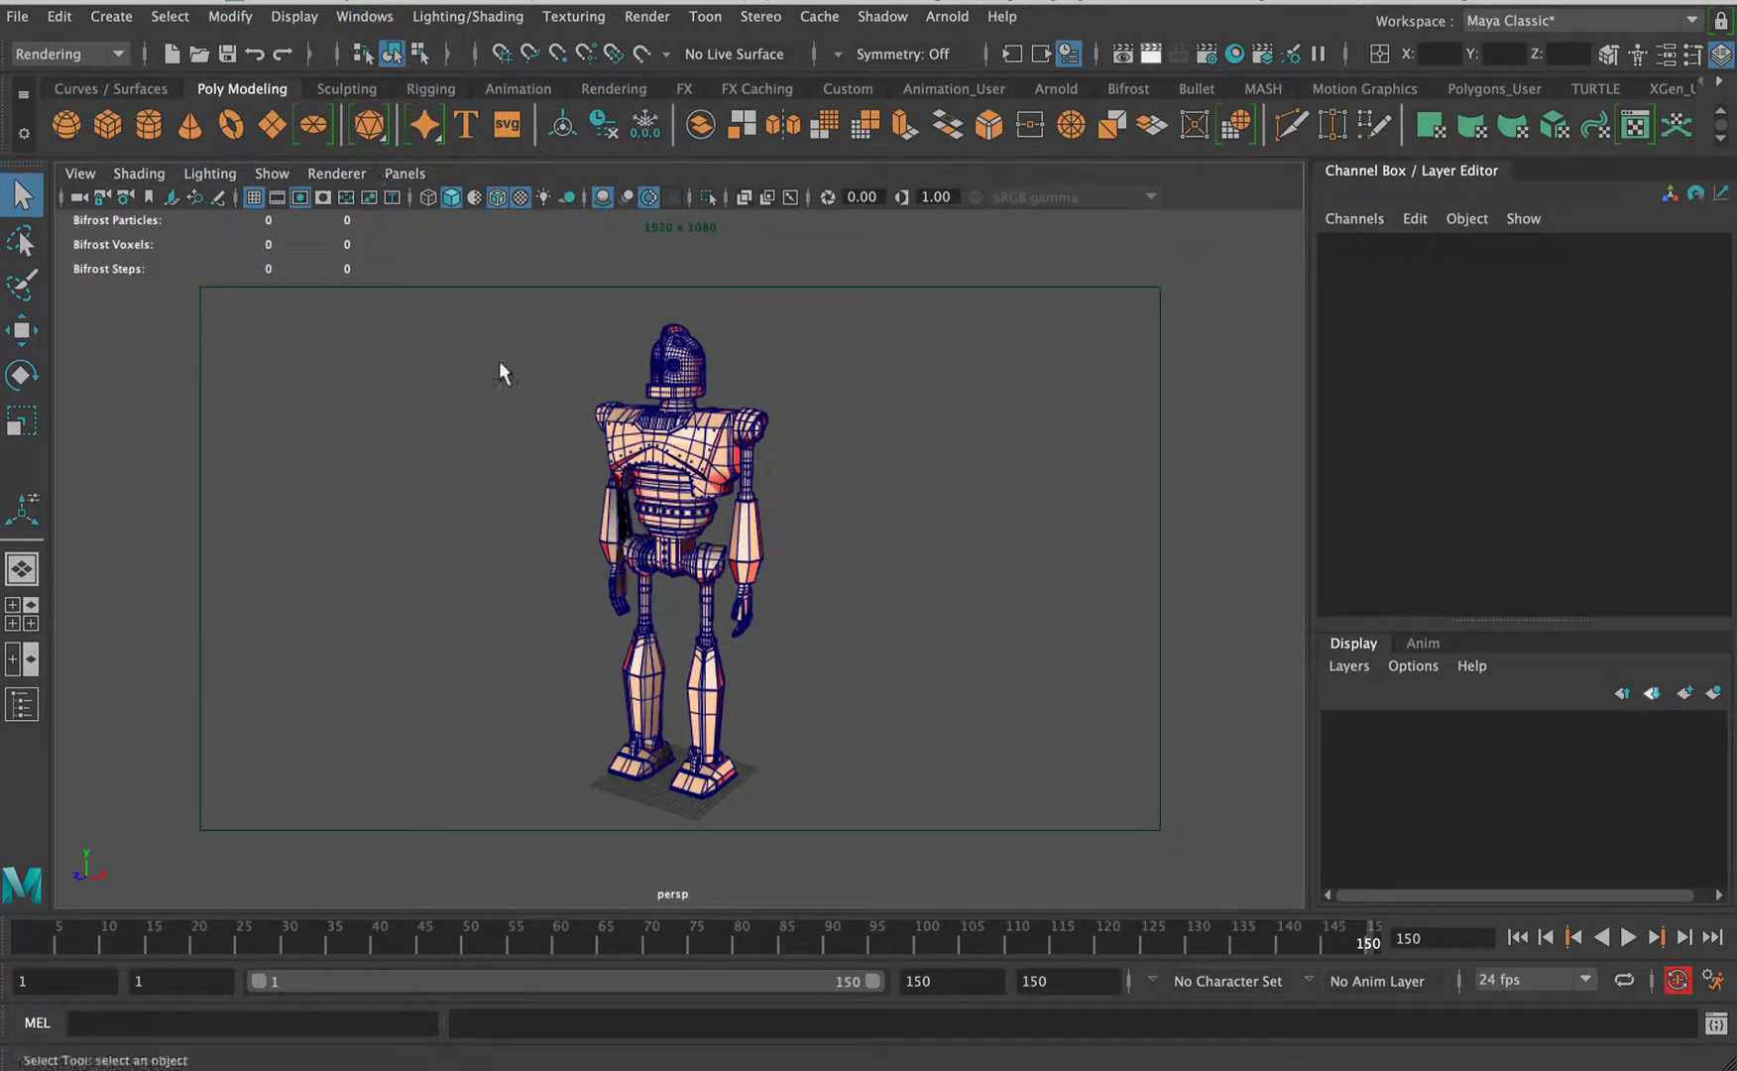
- Hide all object types in the viewport and show only polygons
click(272, 173)
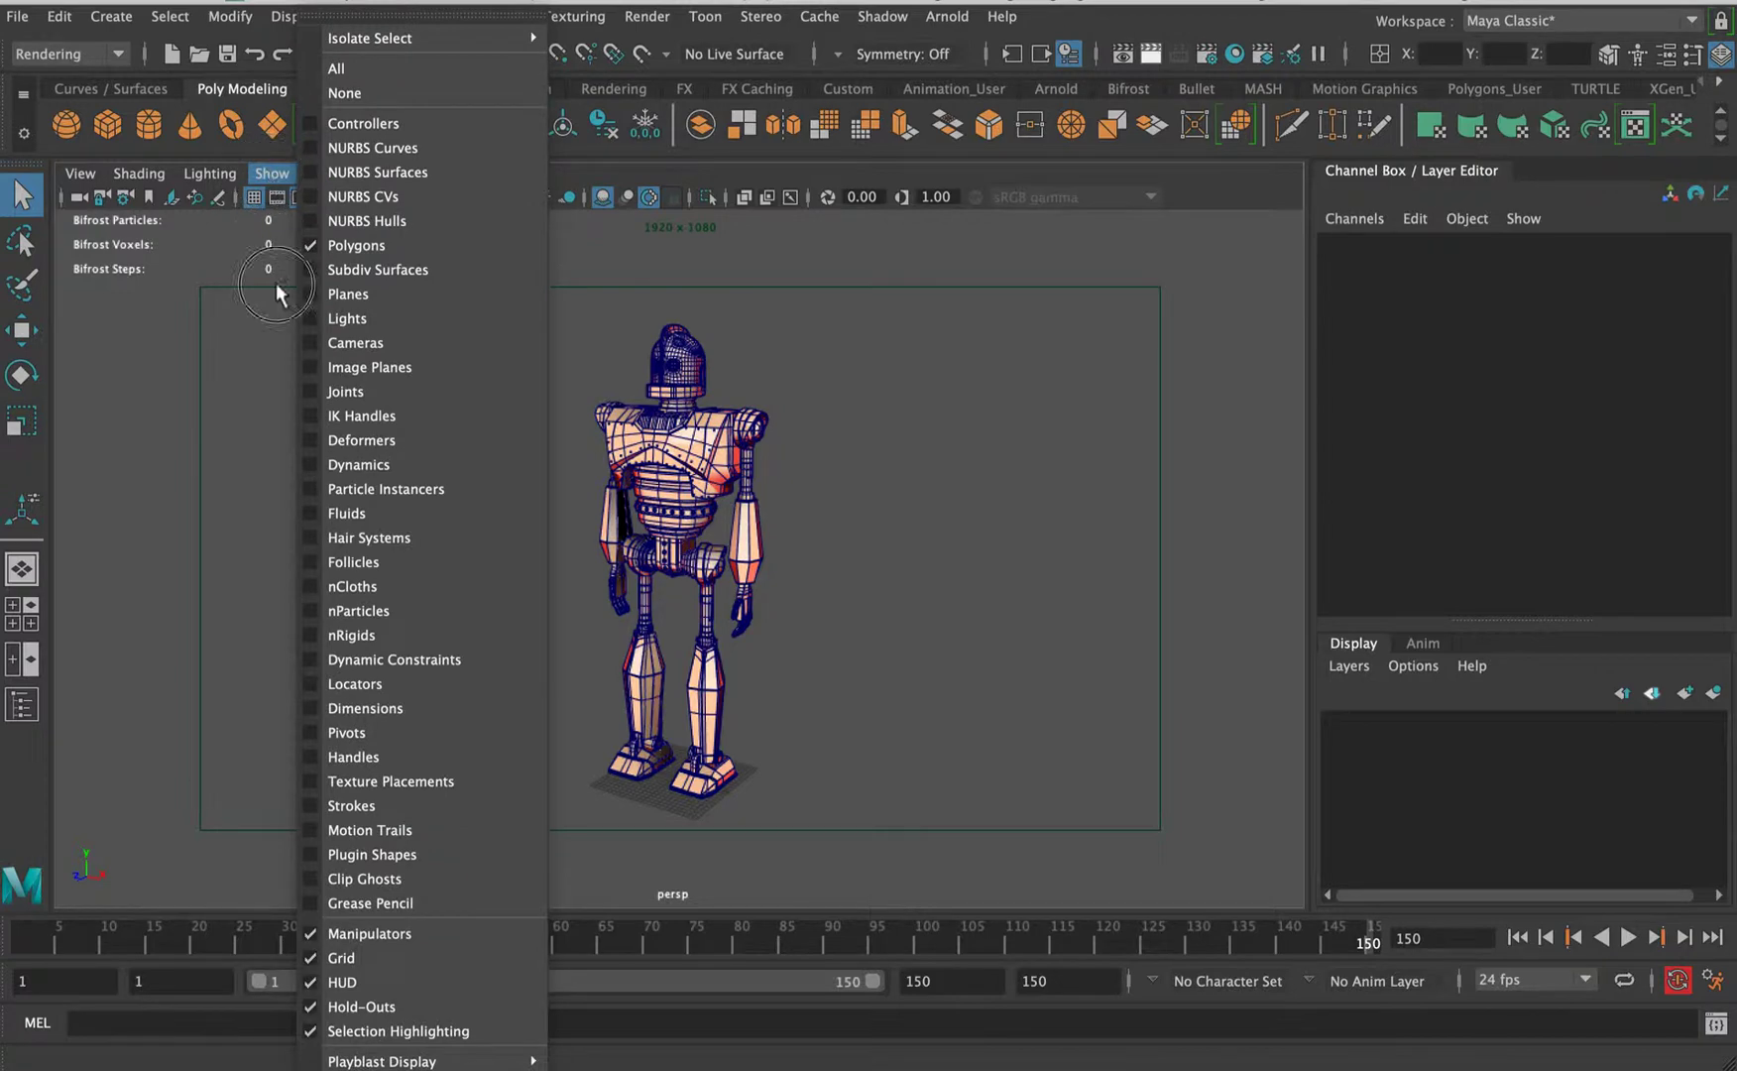
click(337, 89)
click(271, 174)
click(366, 240)
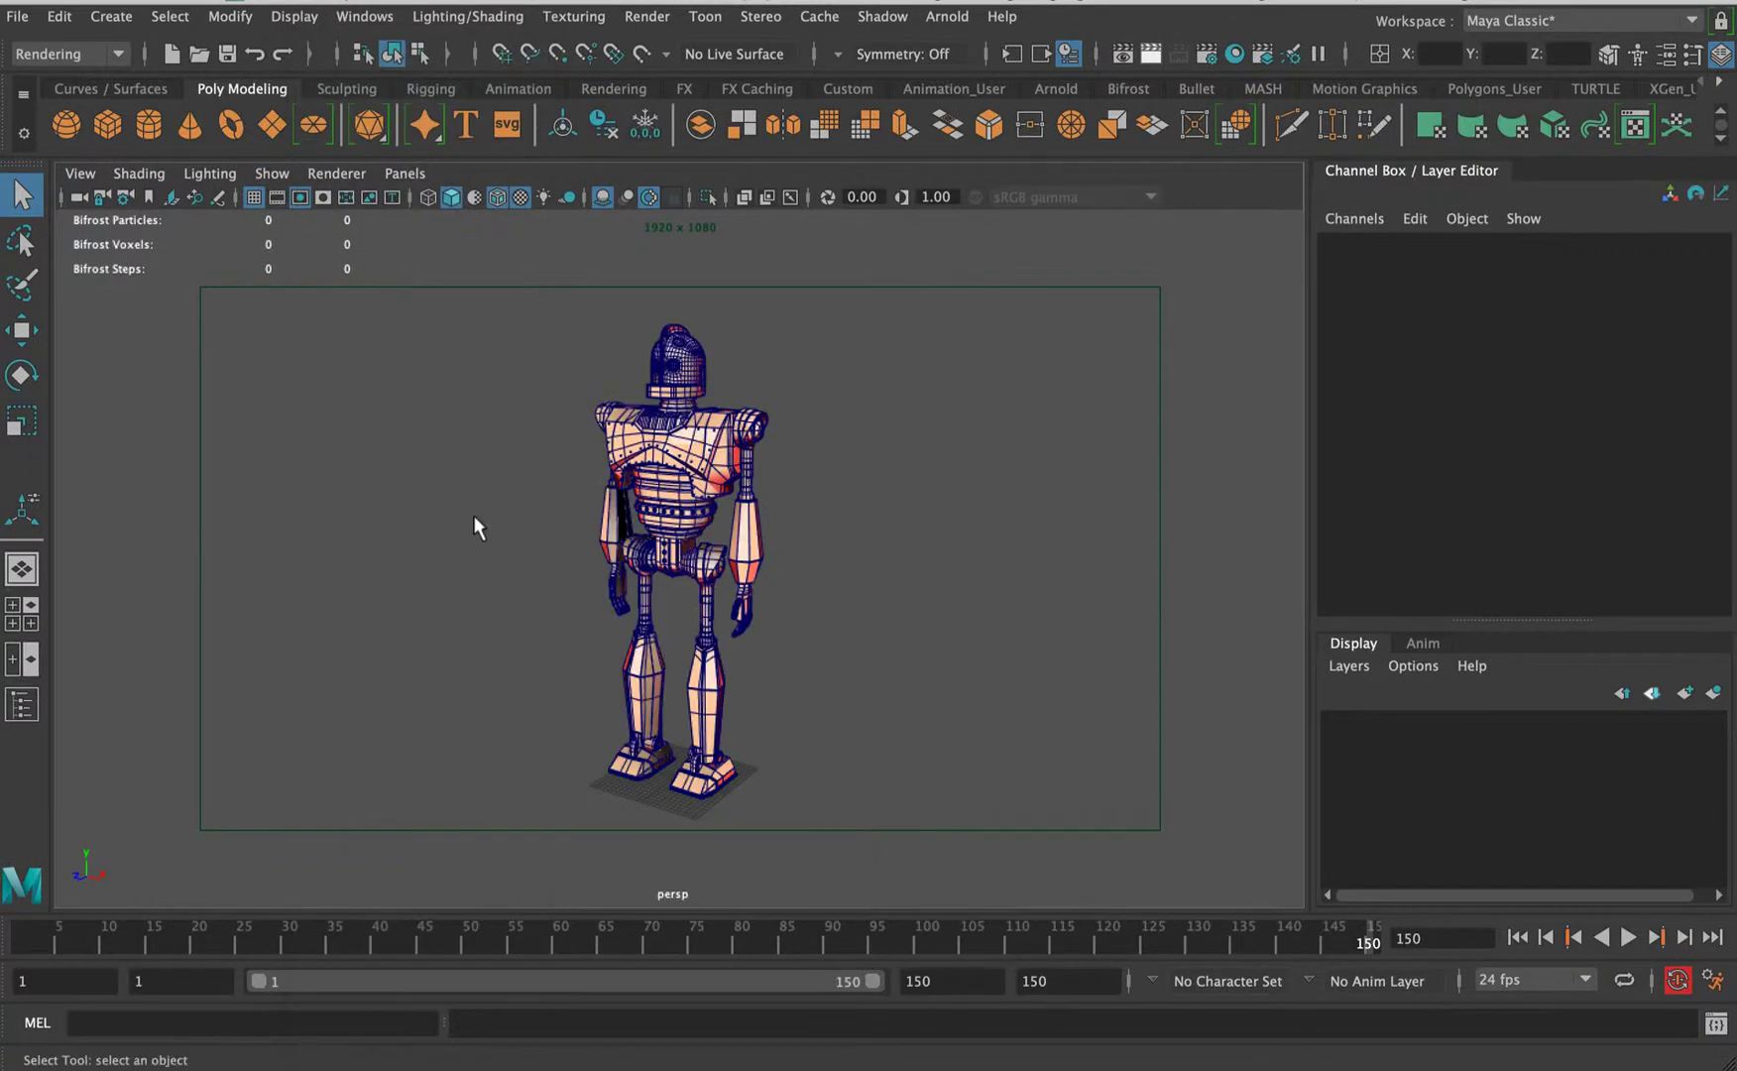
- Hide the grid, the heads-up display and the resolution gate in the viewport
click(272, 174)
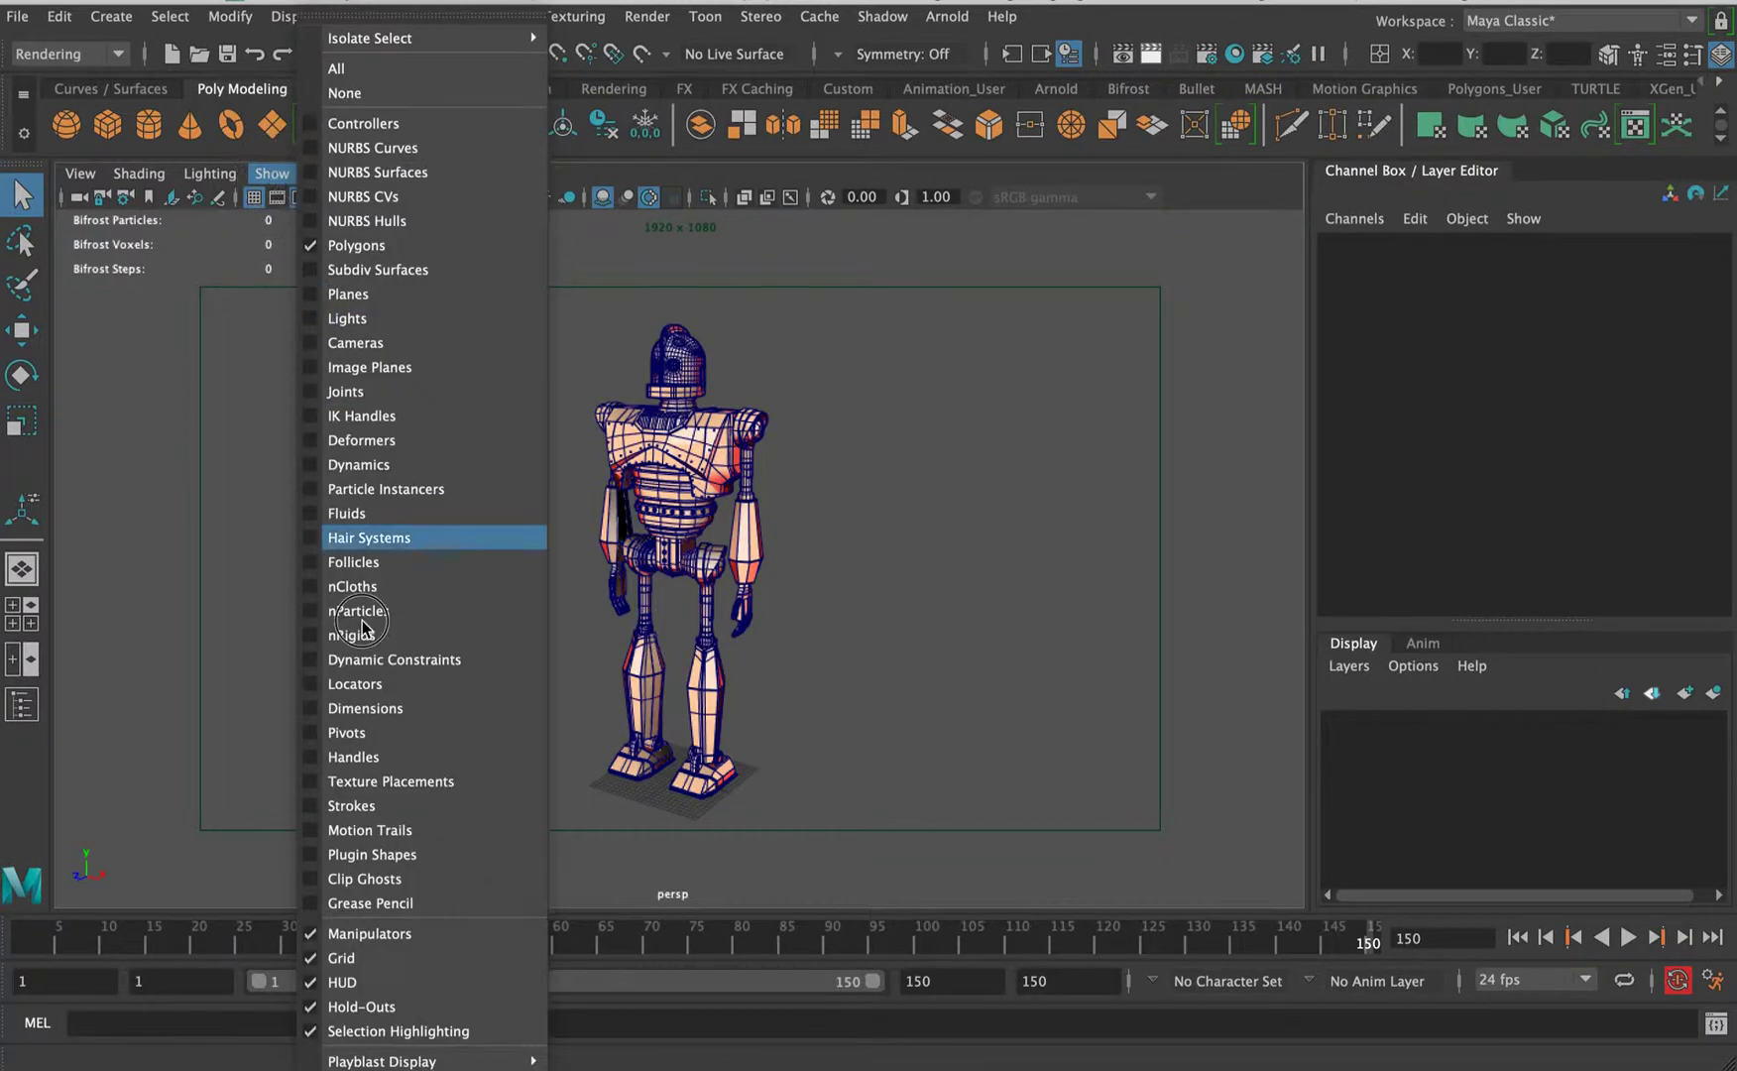
click(386, 877)
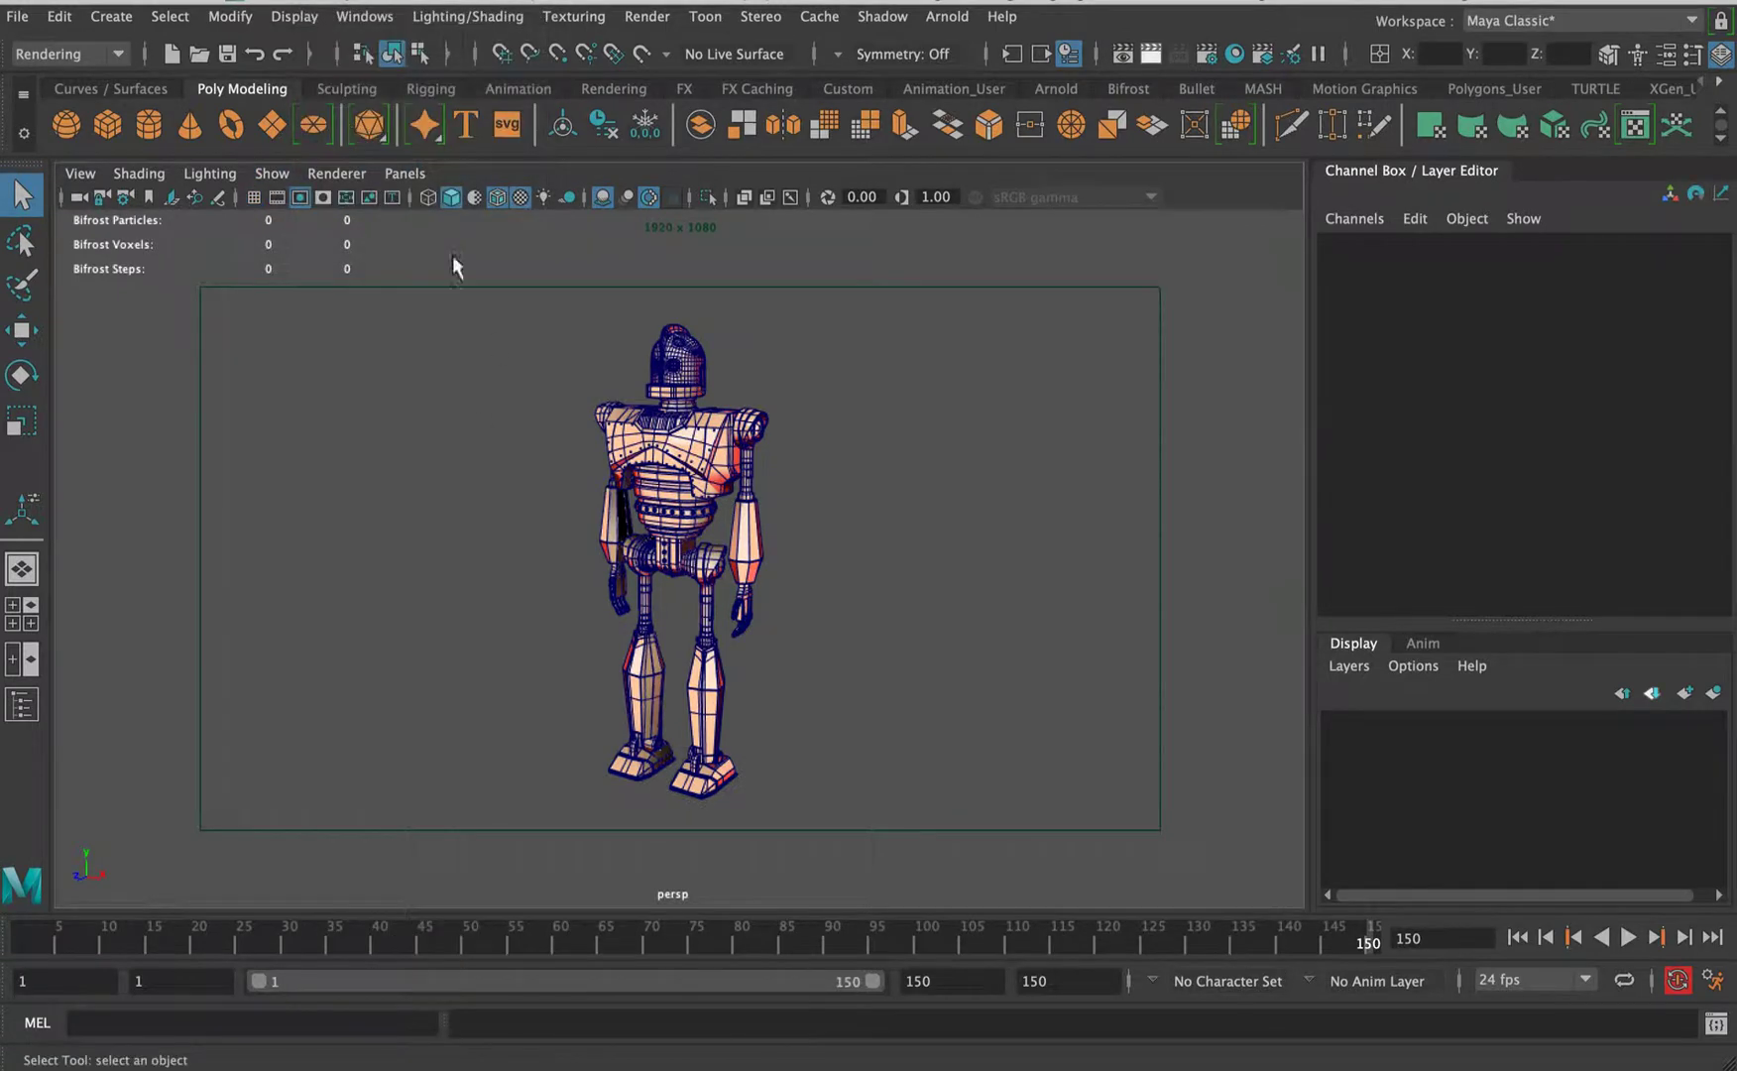
click(273, 174)
click(347, 977)
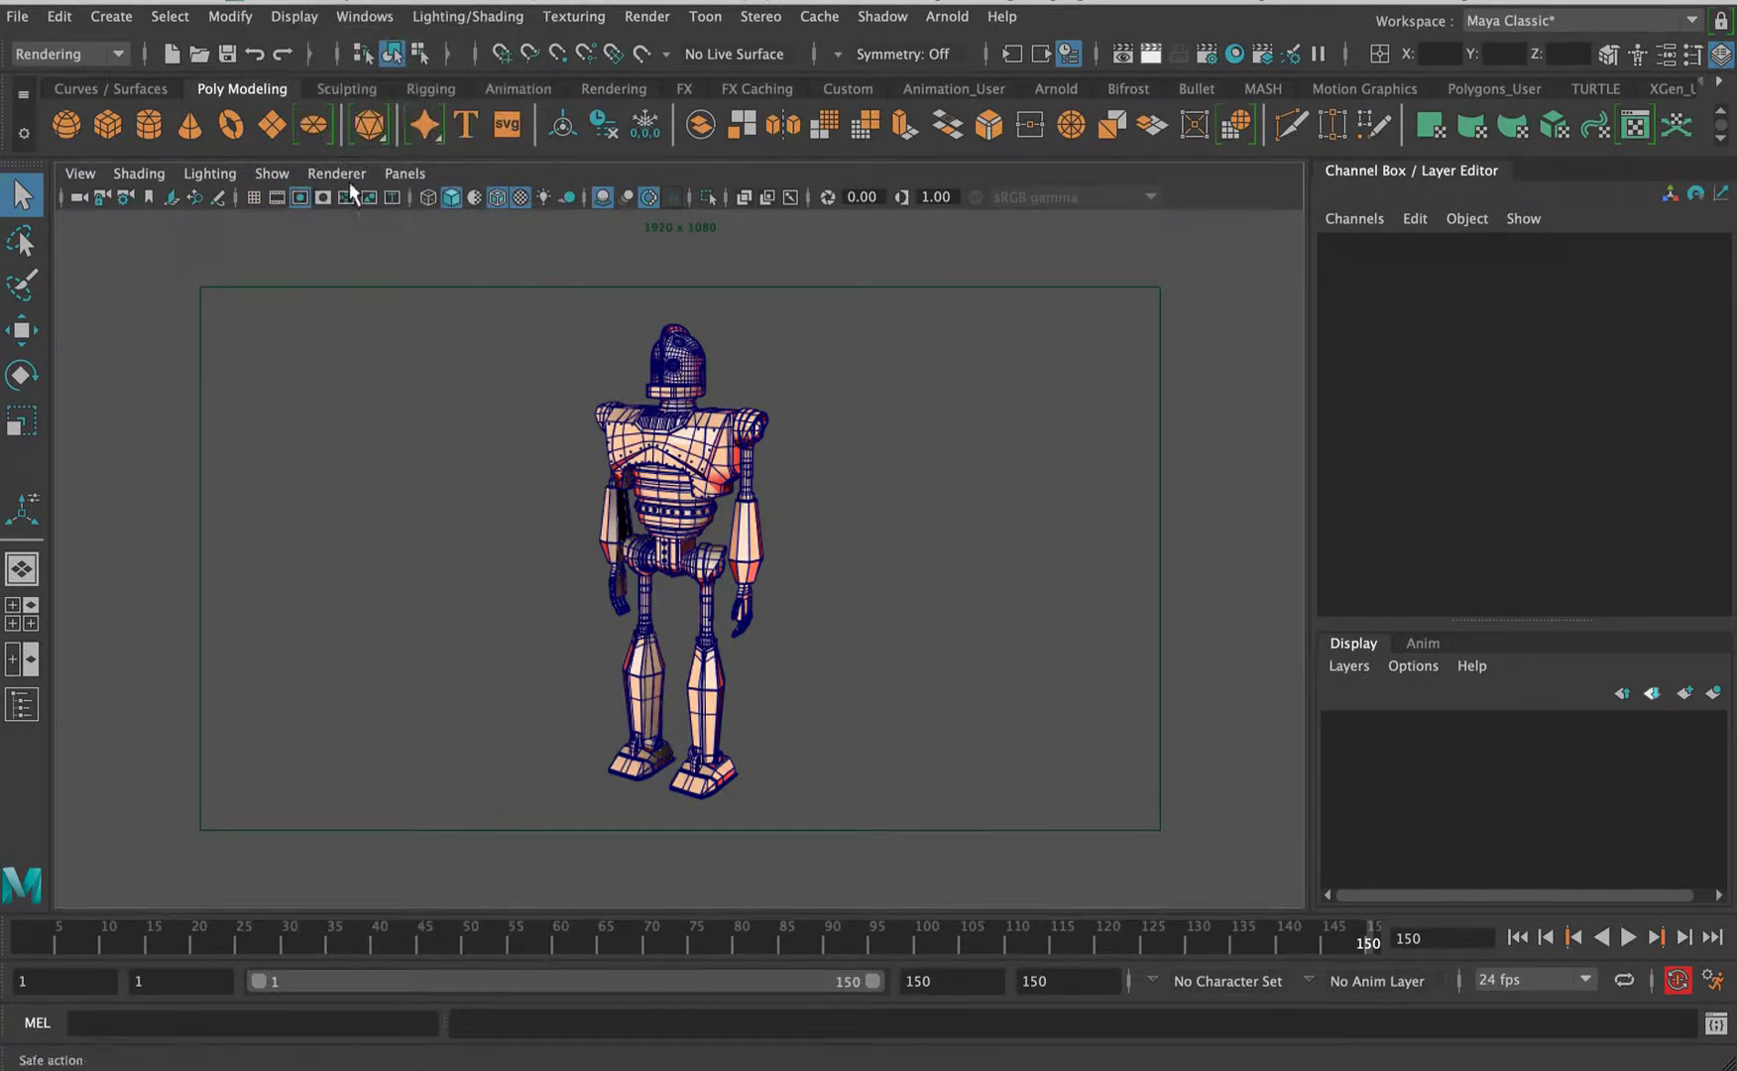
click(298, 197)
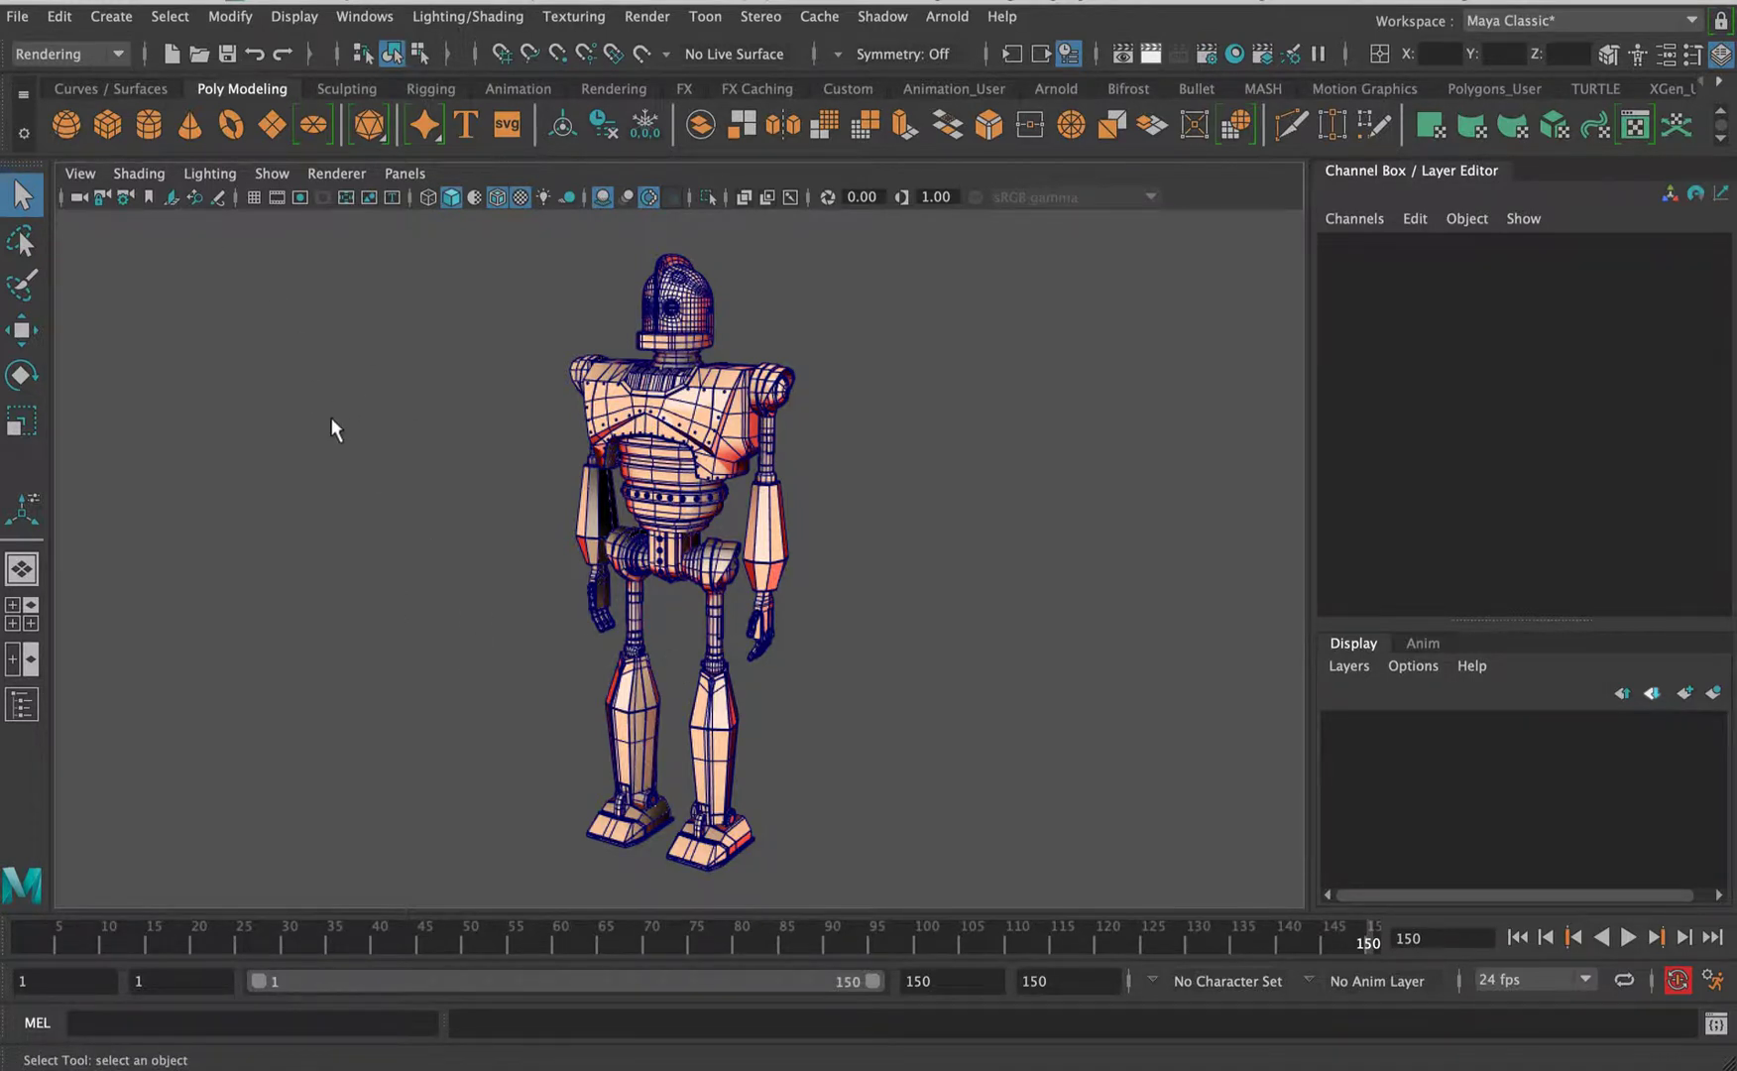
- Cycle through the viewport background colors and settle on light grey
key(alt+b)
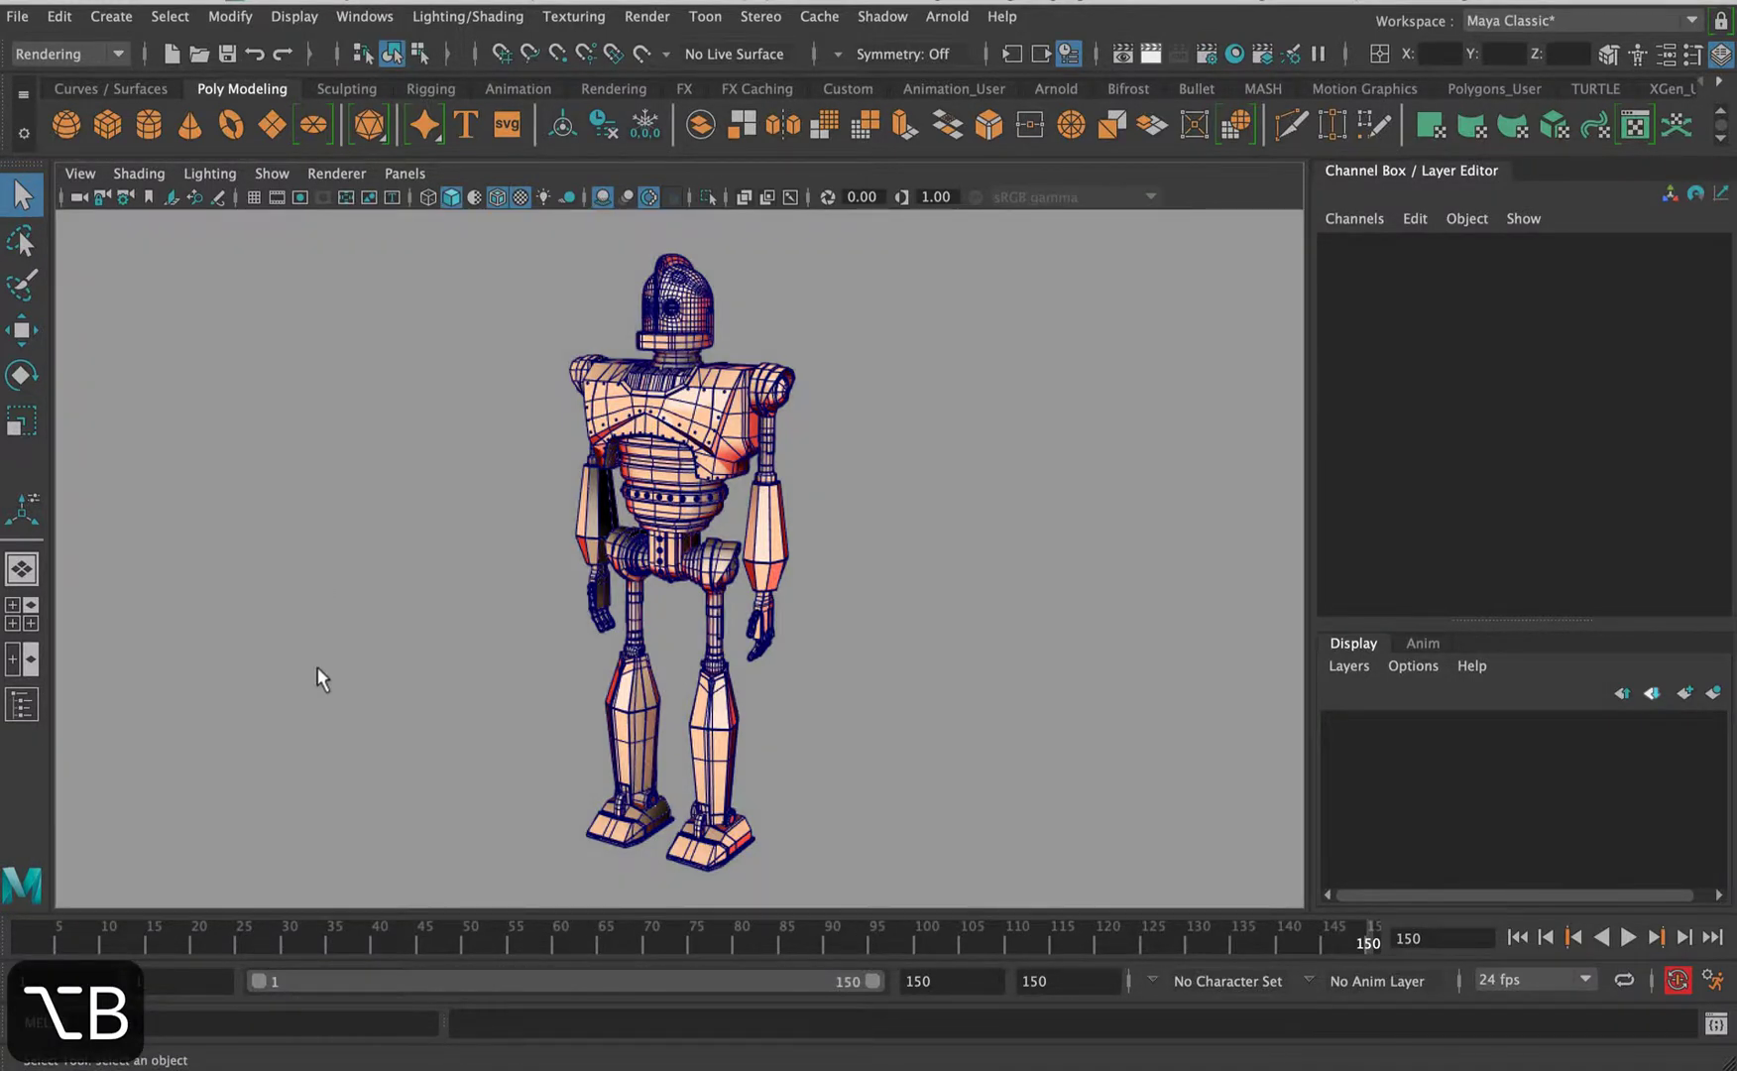
key(alt+b)
key(alt+b)
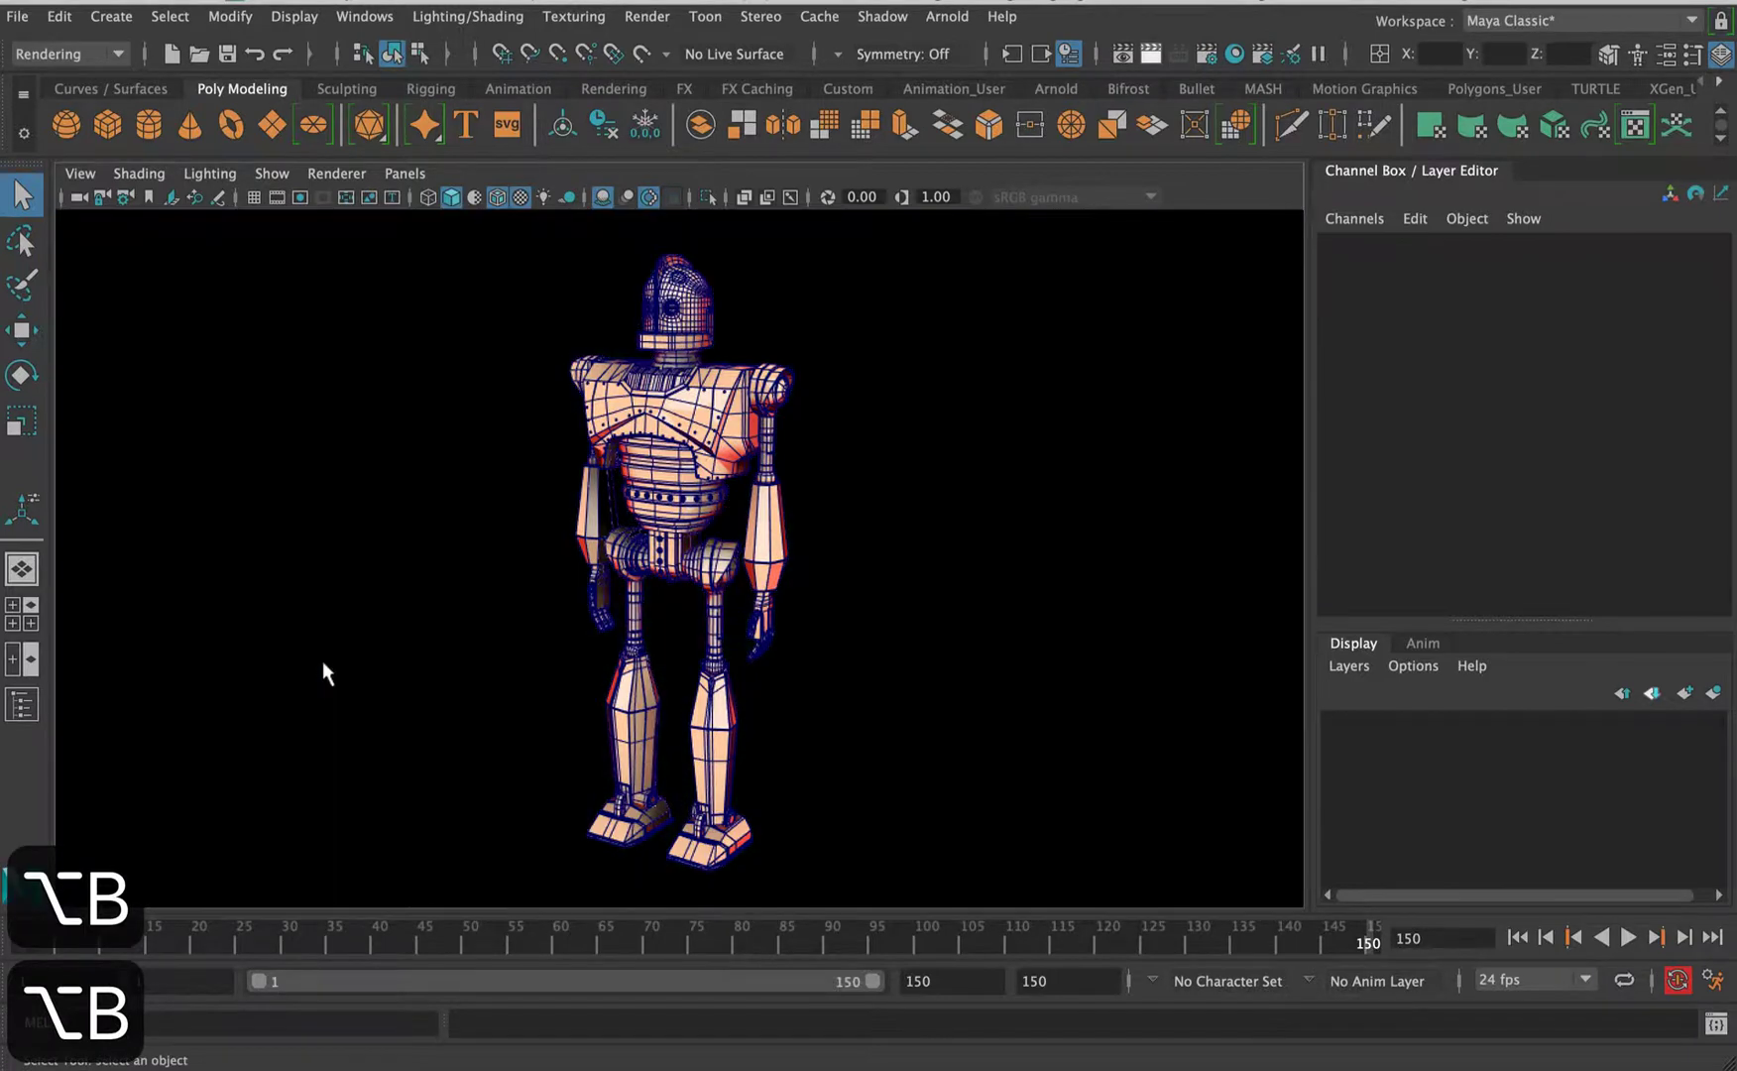
key(alt+b)
key(alt+b)
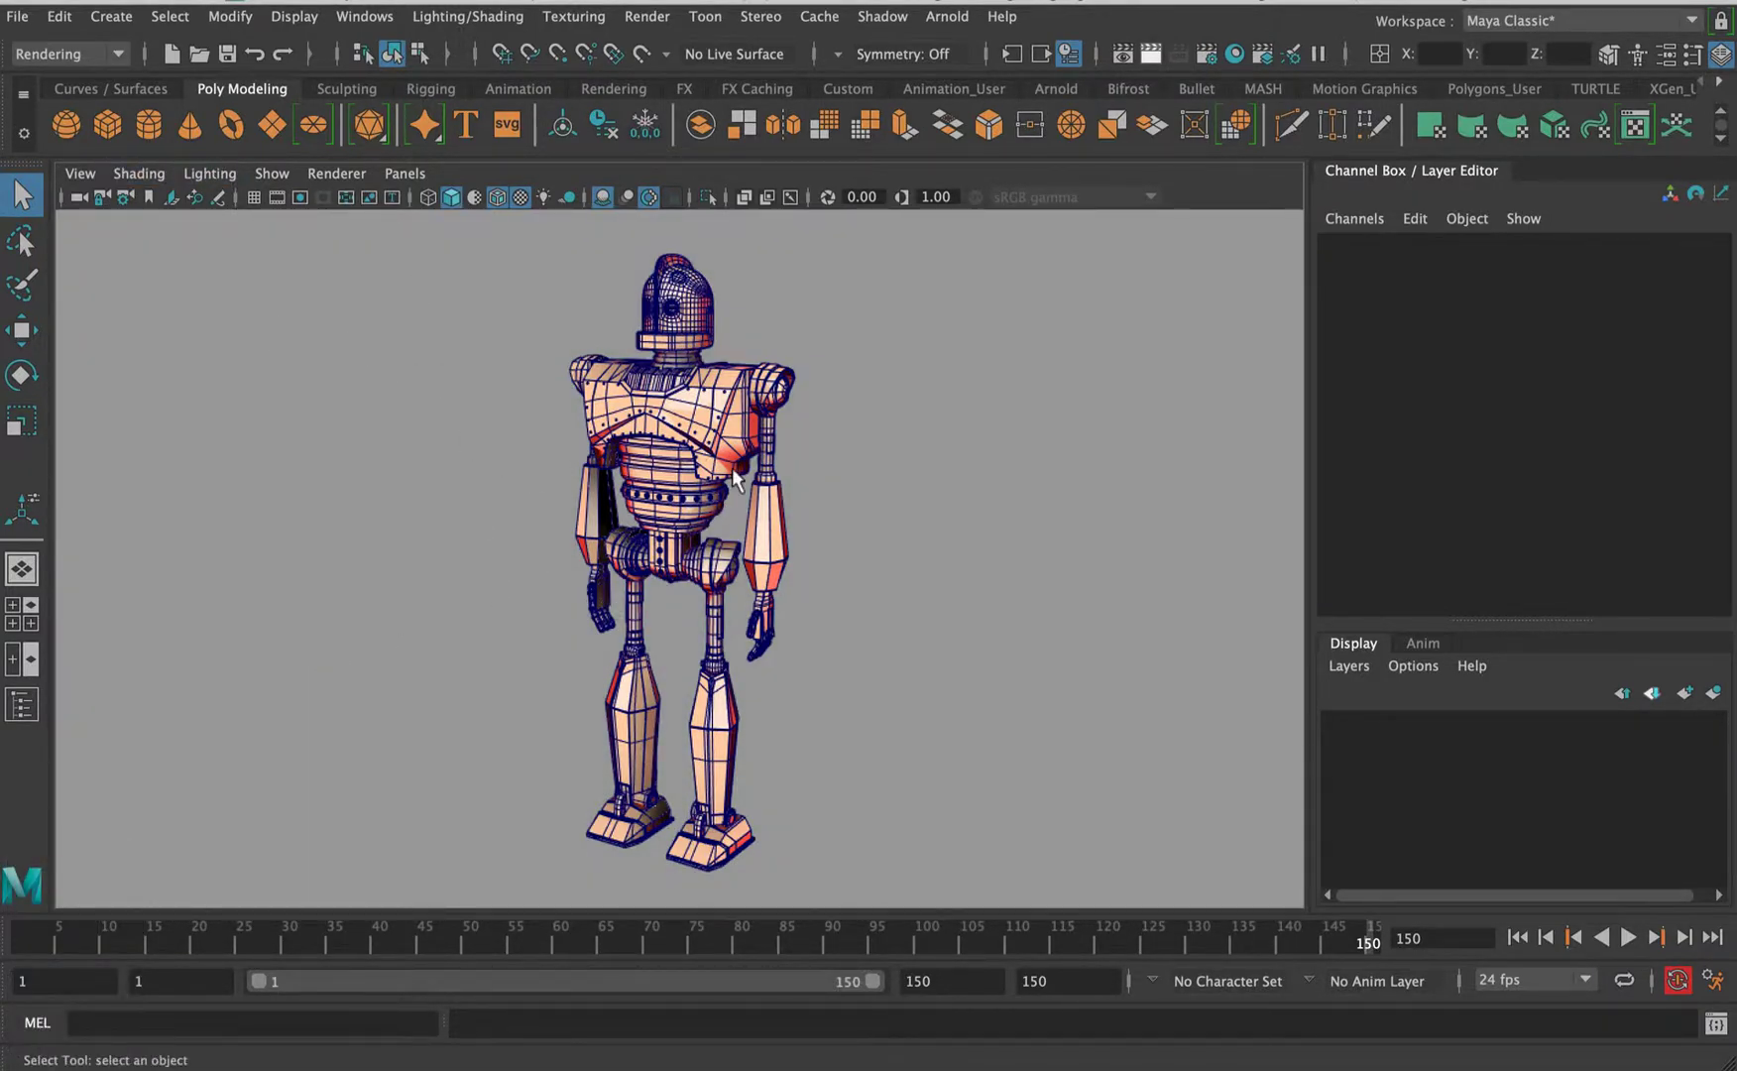
- Frame the whole robot, select the persp camera and group it
alt+right_drag(688, 458, 1278, 468)
alt+middle_drag(747, 399, 778, 778)
alt+right_drag(711, 377, 214, 367)
alt+middle_drag(753, 523, 775, 435)
alt+right_drag(779, 433, 734, 397)
click(404, 172)
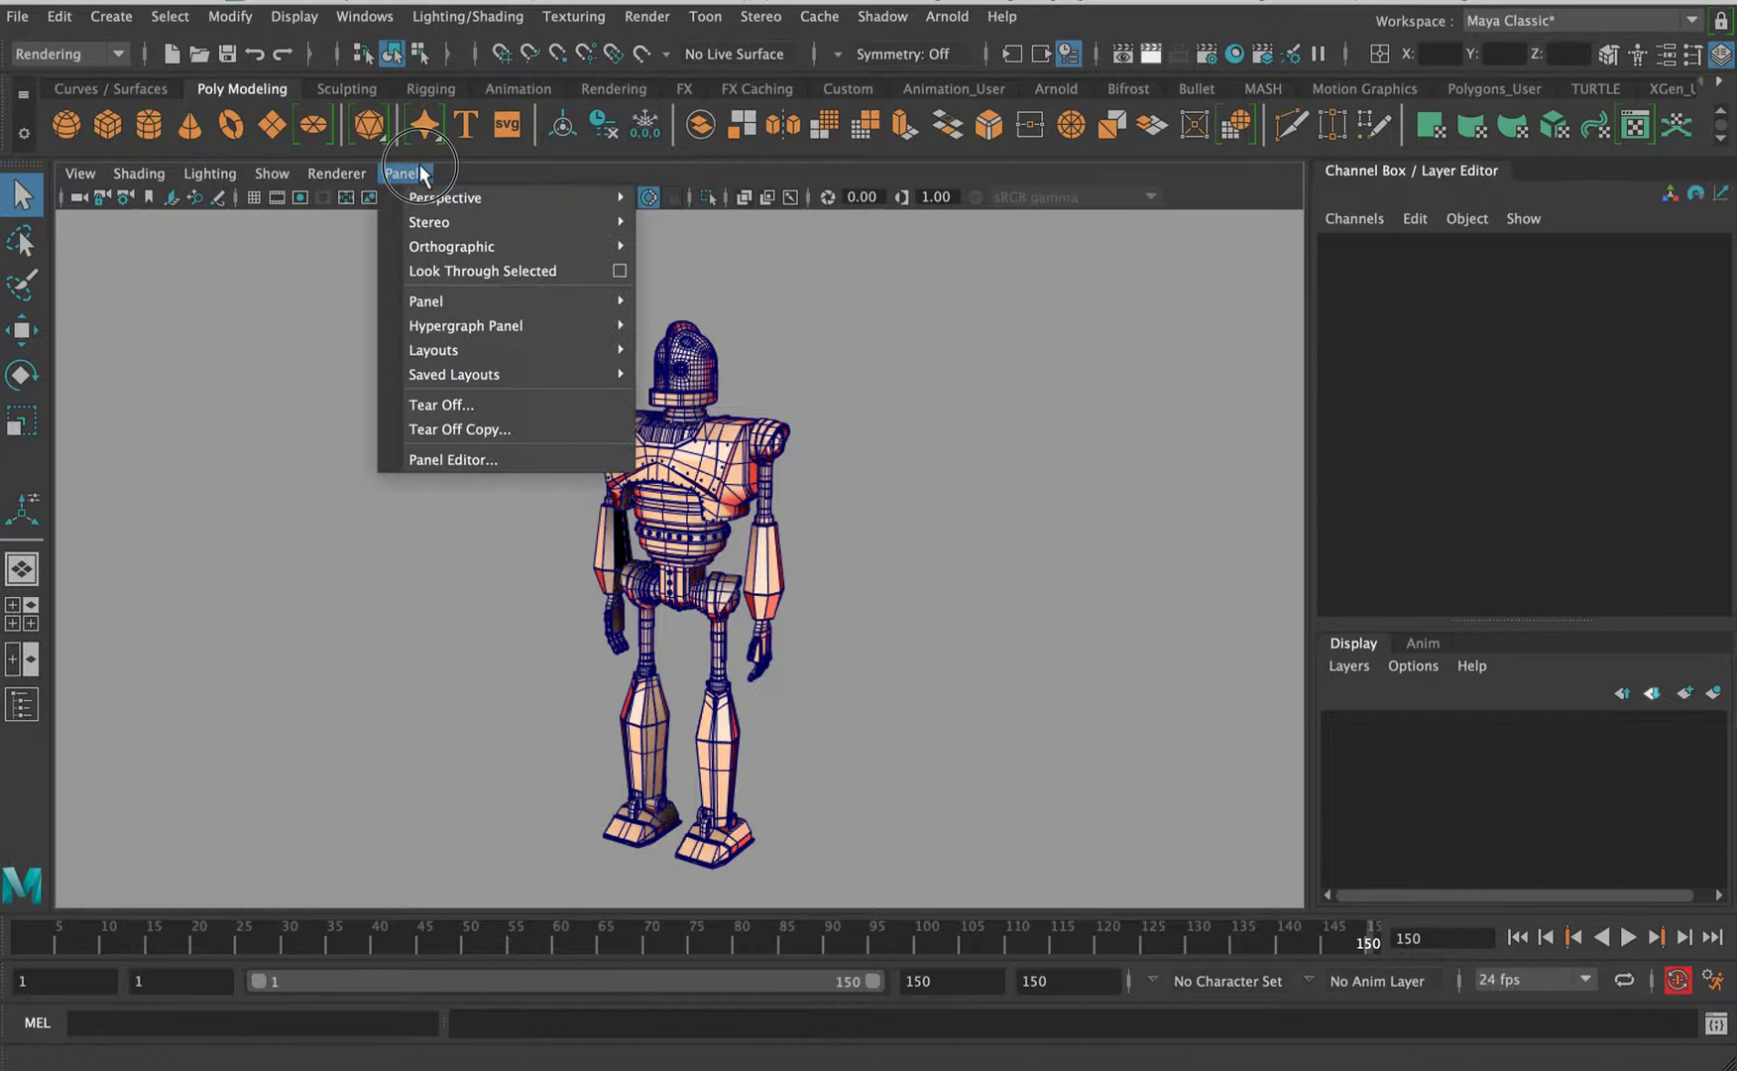
mouse_move(510, 197)
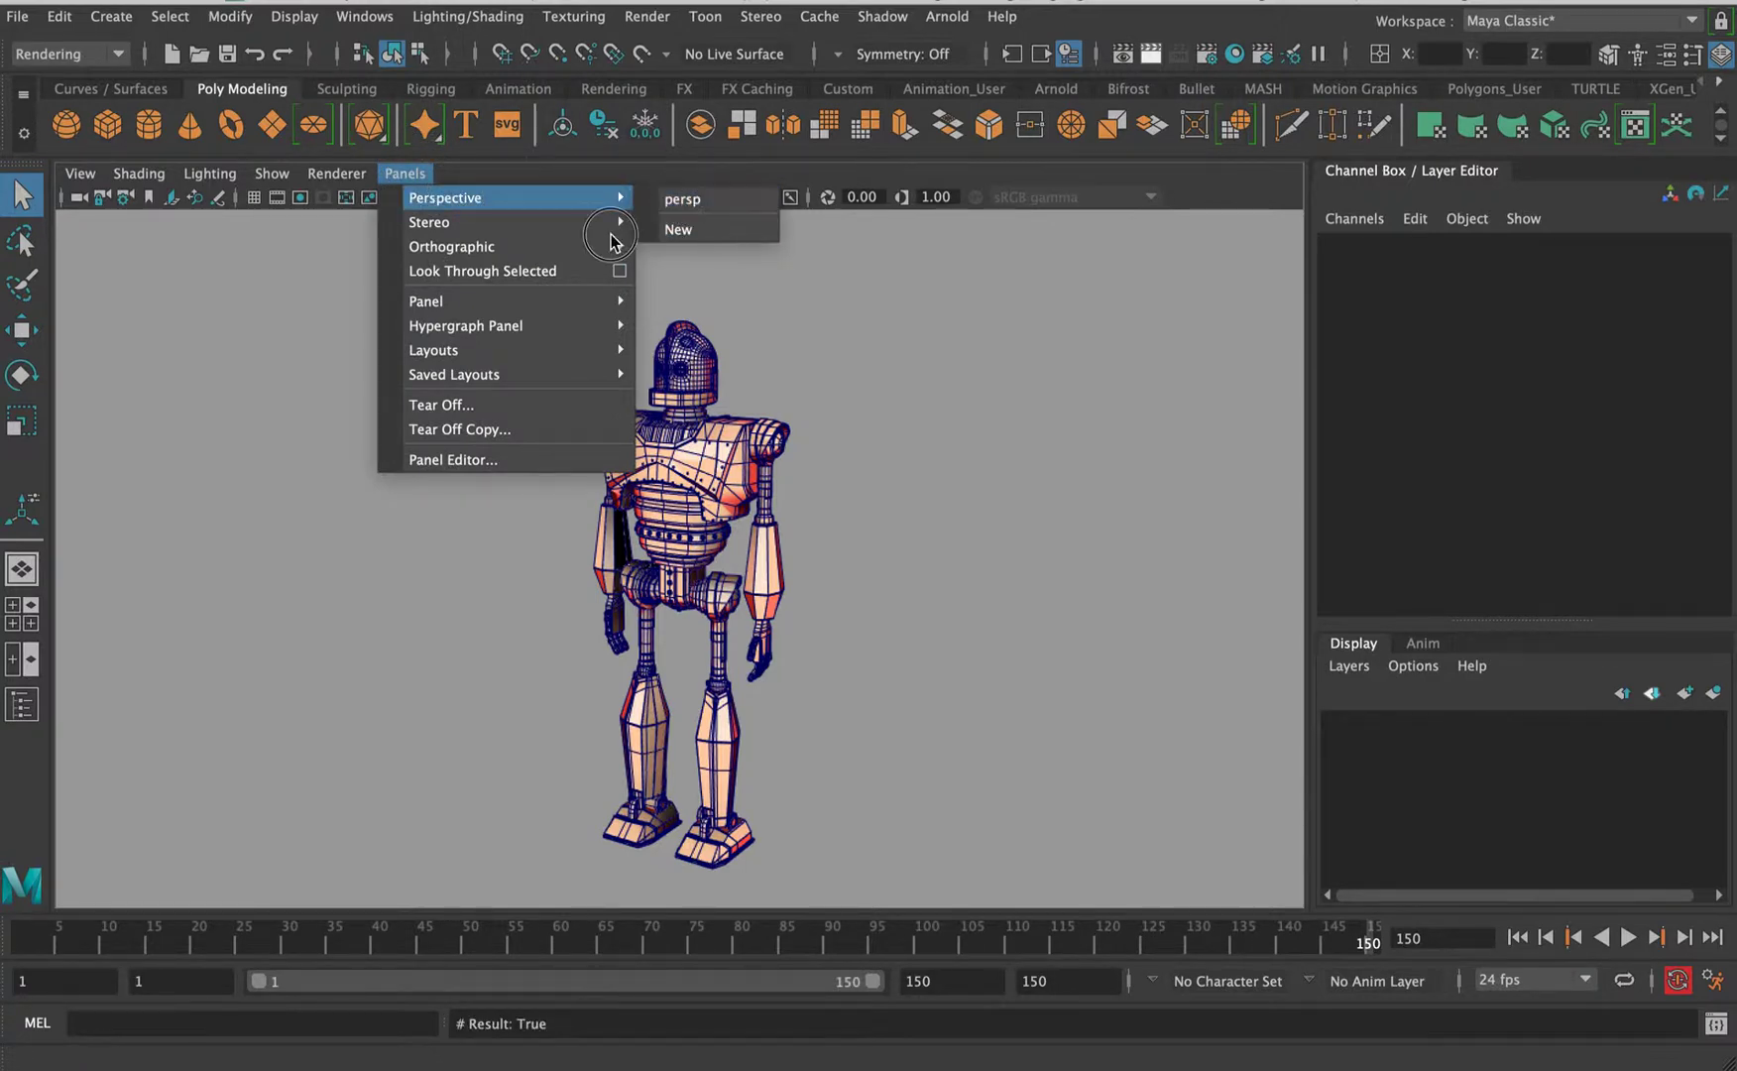
mouse_move(79, 171)
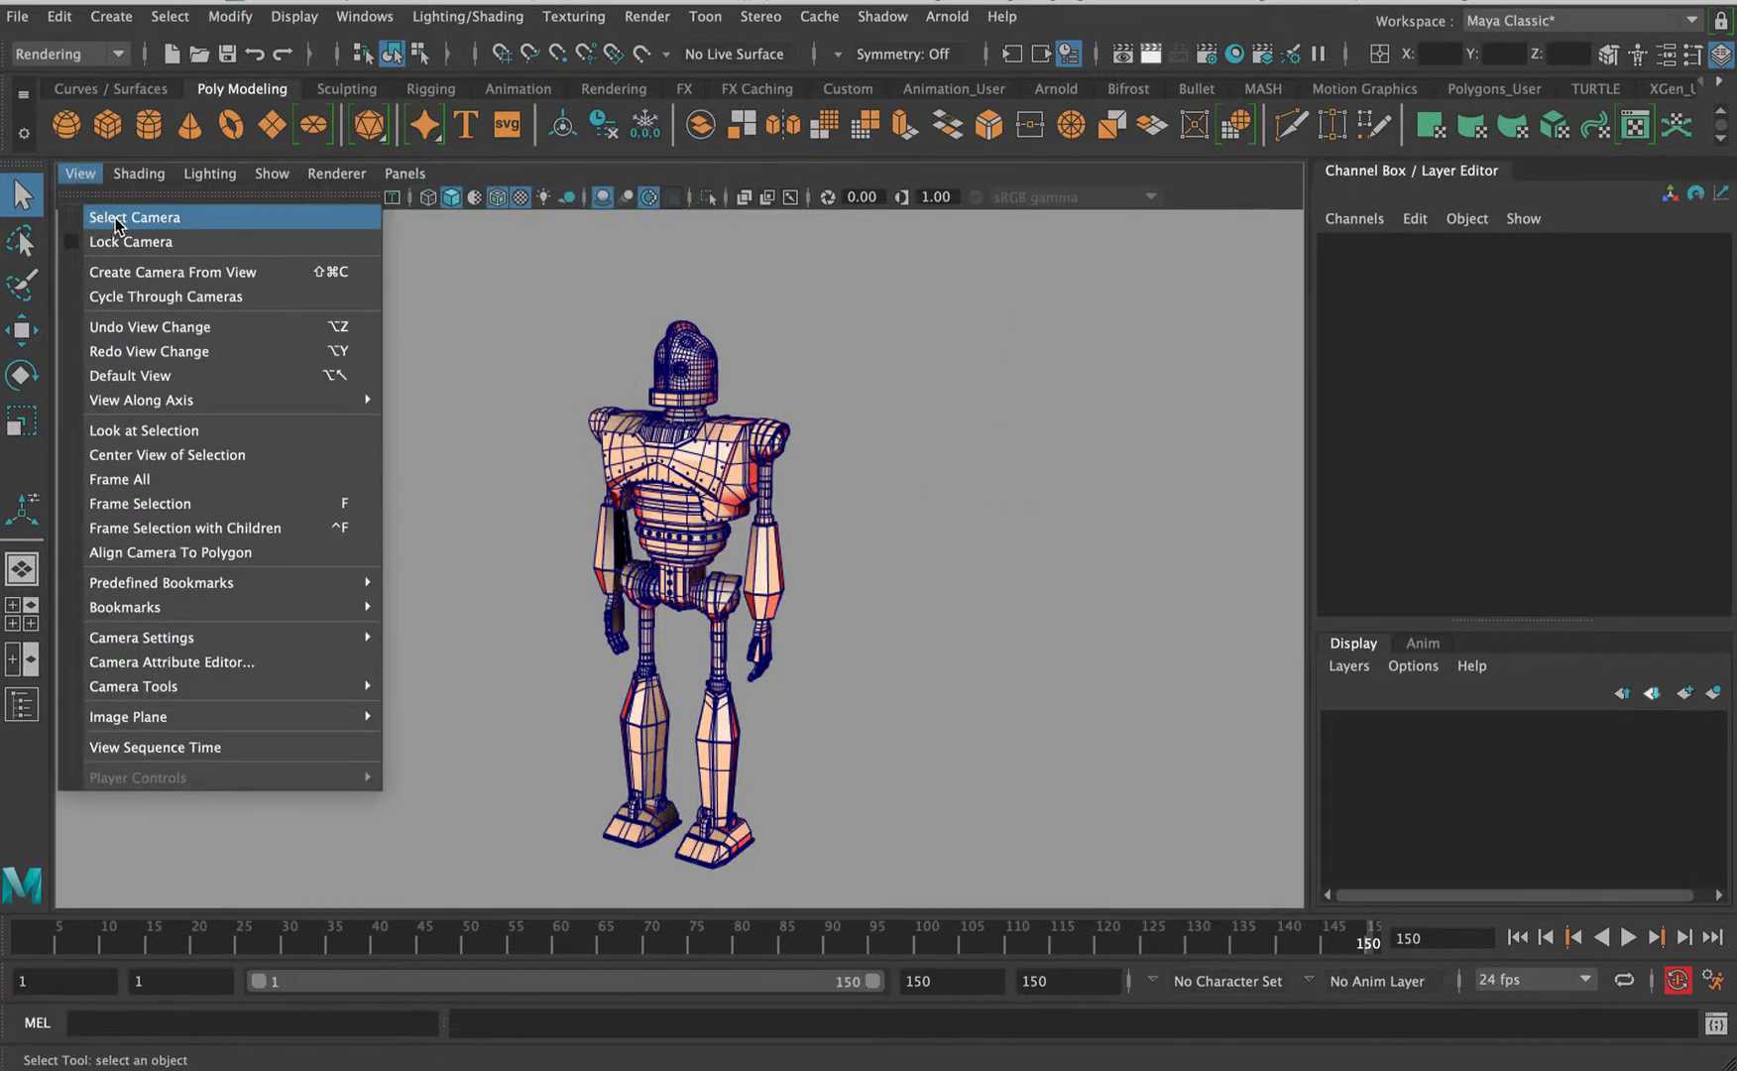
click(117, 224)
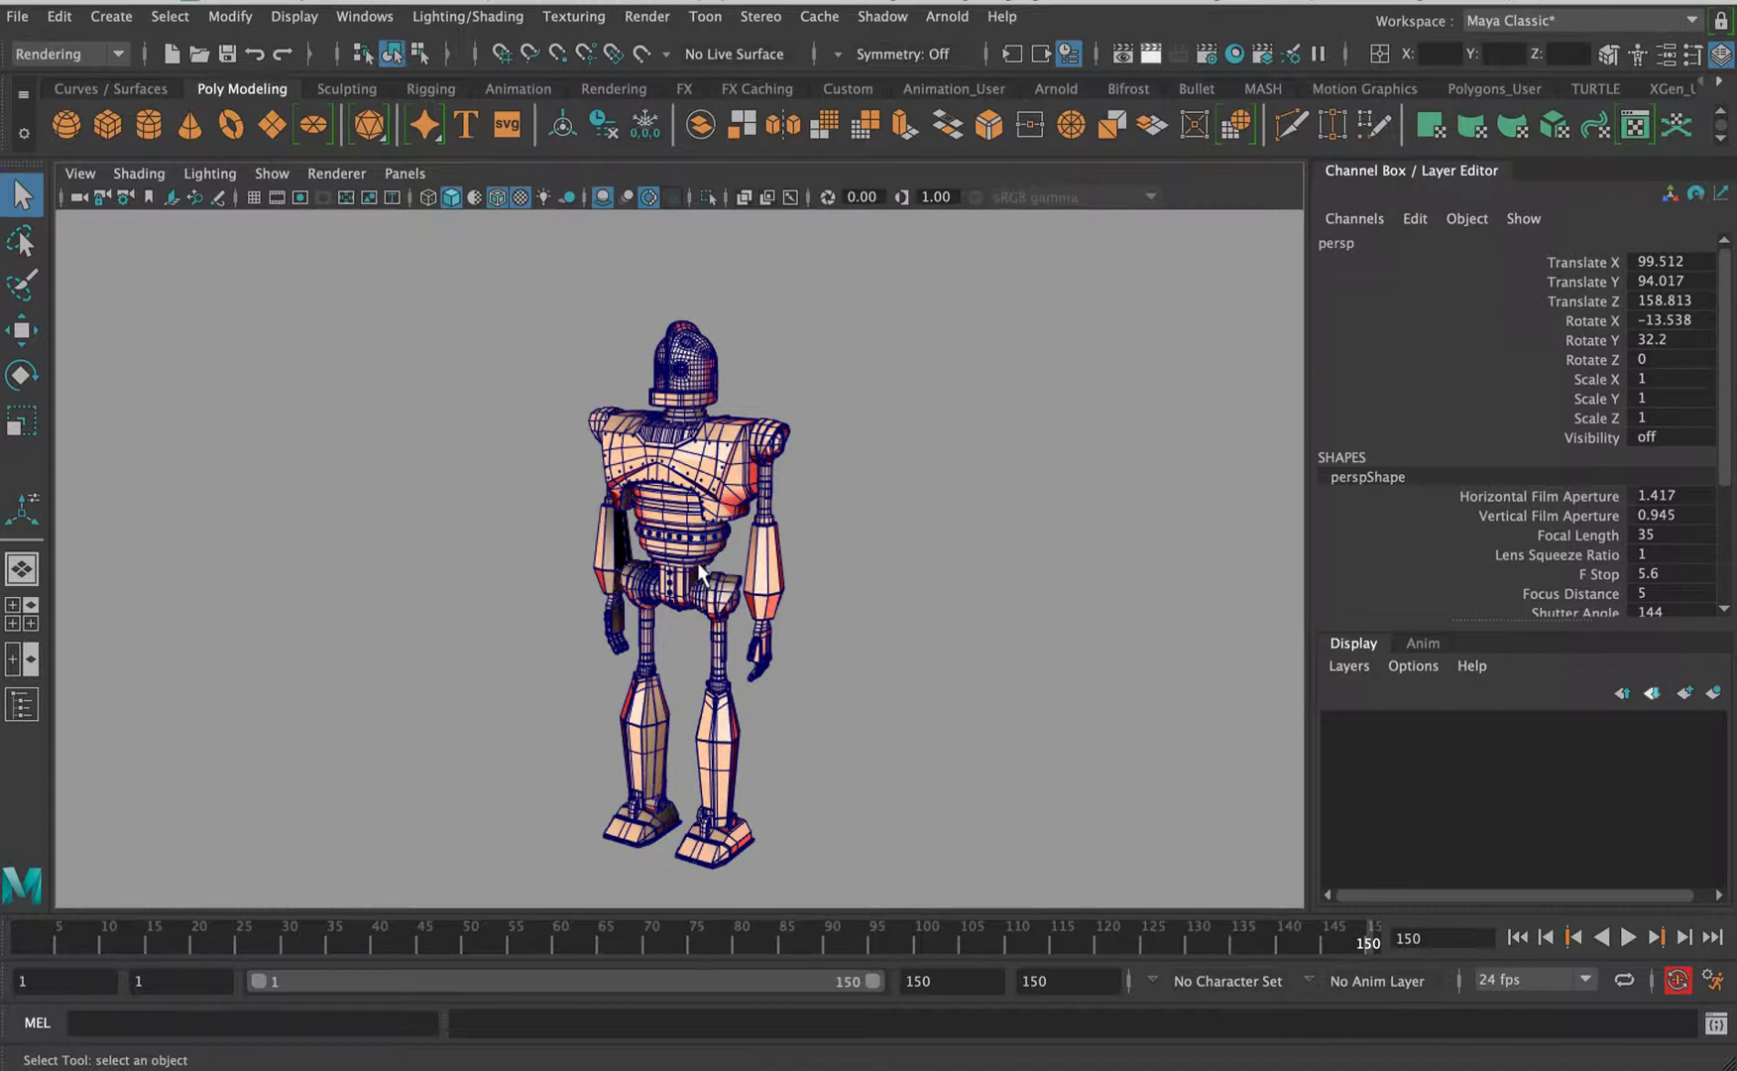
key(super+g)
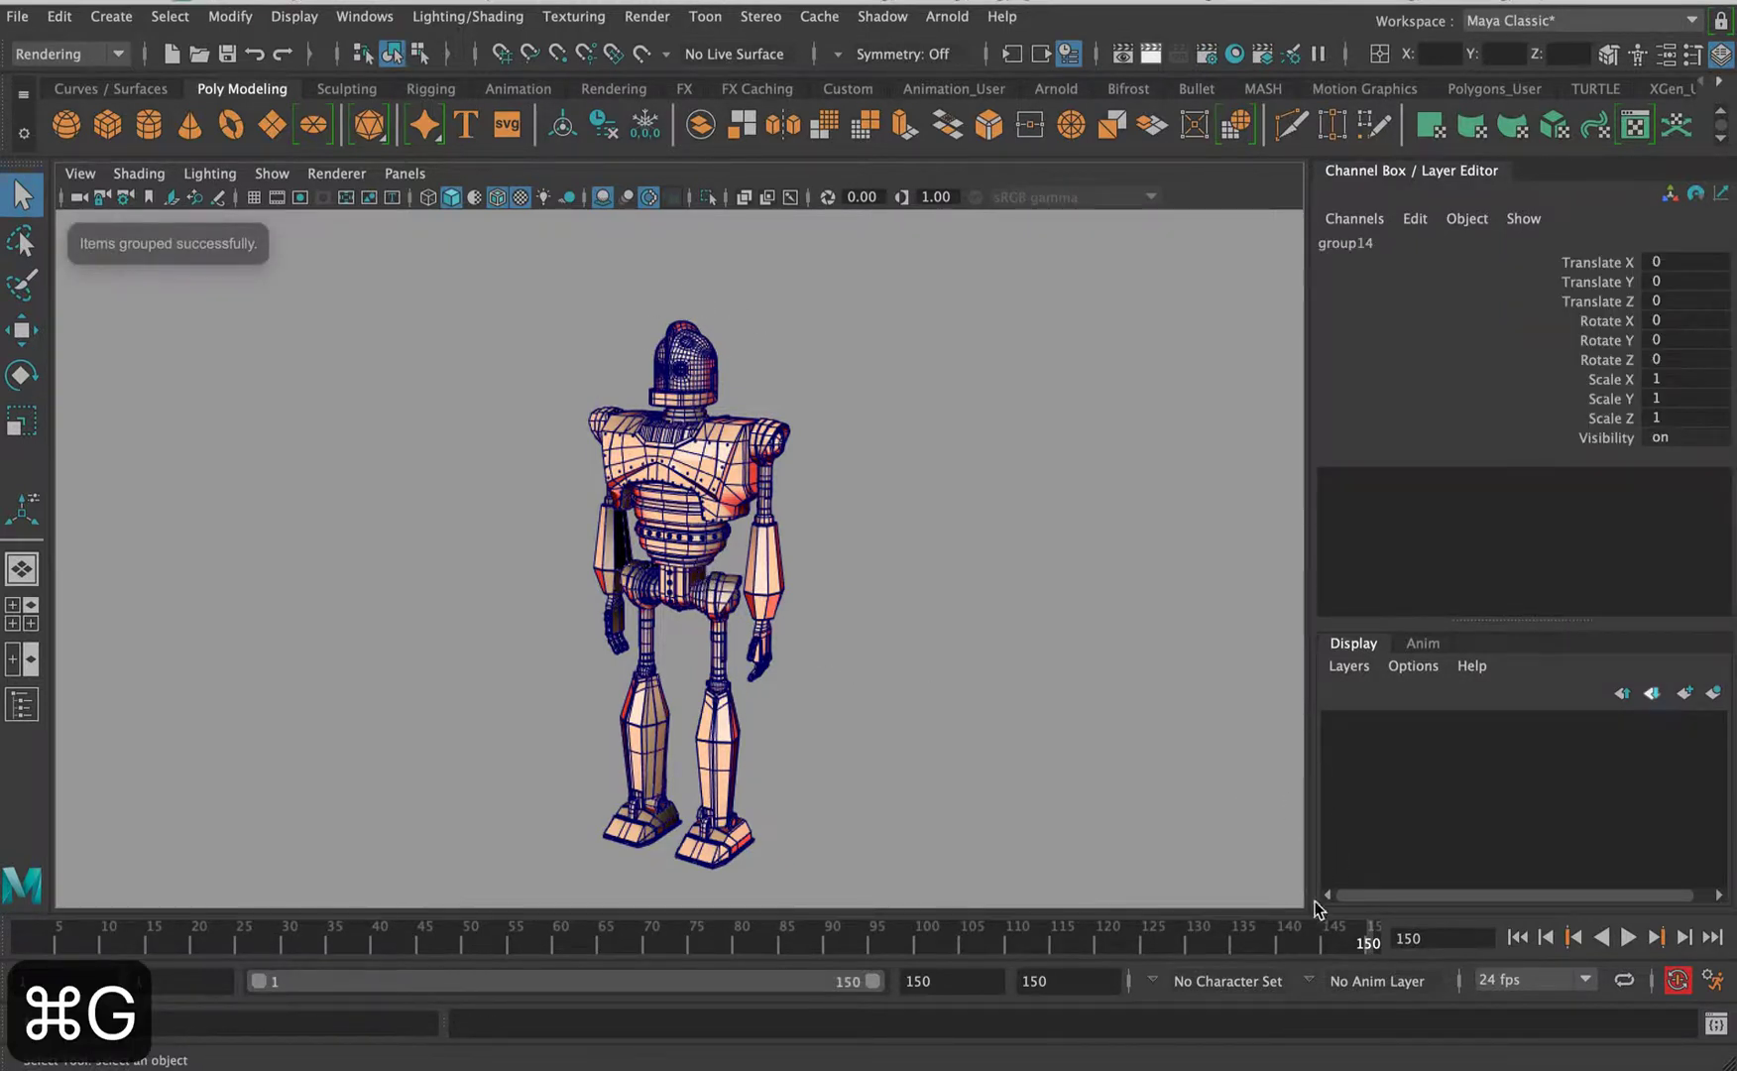
- Go to the first frame and set the playback speed to 25 fps
click(1516, 936)
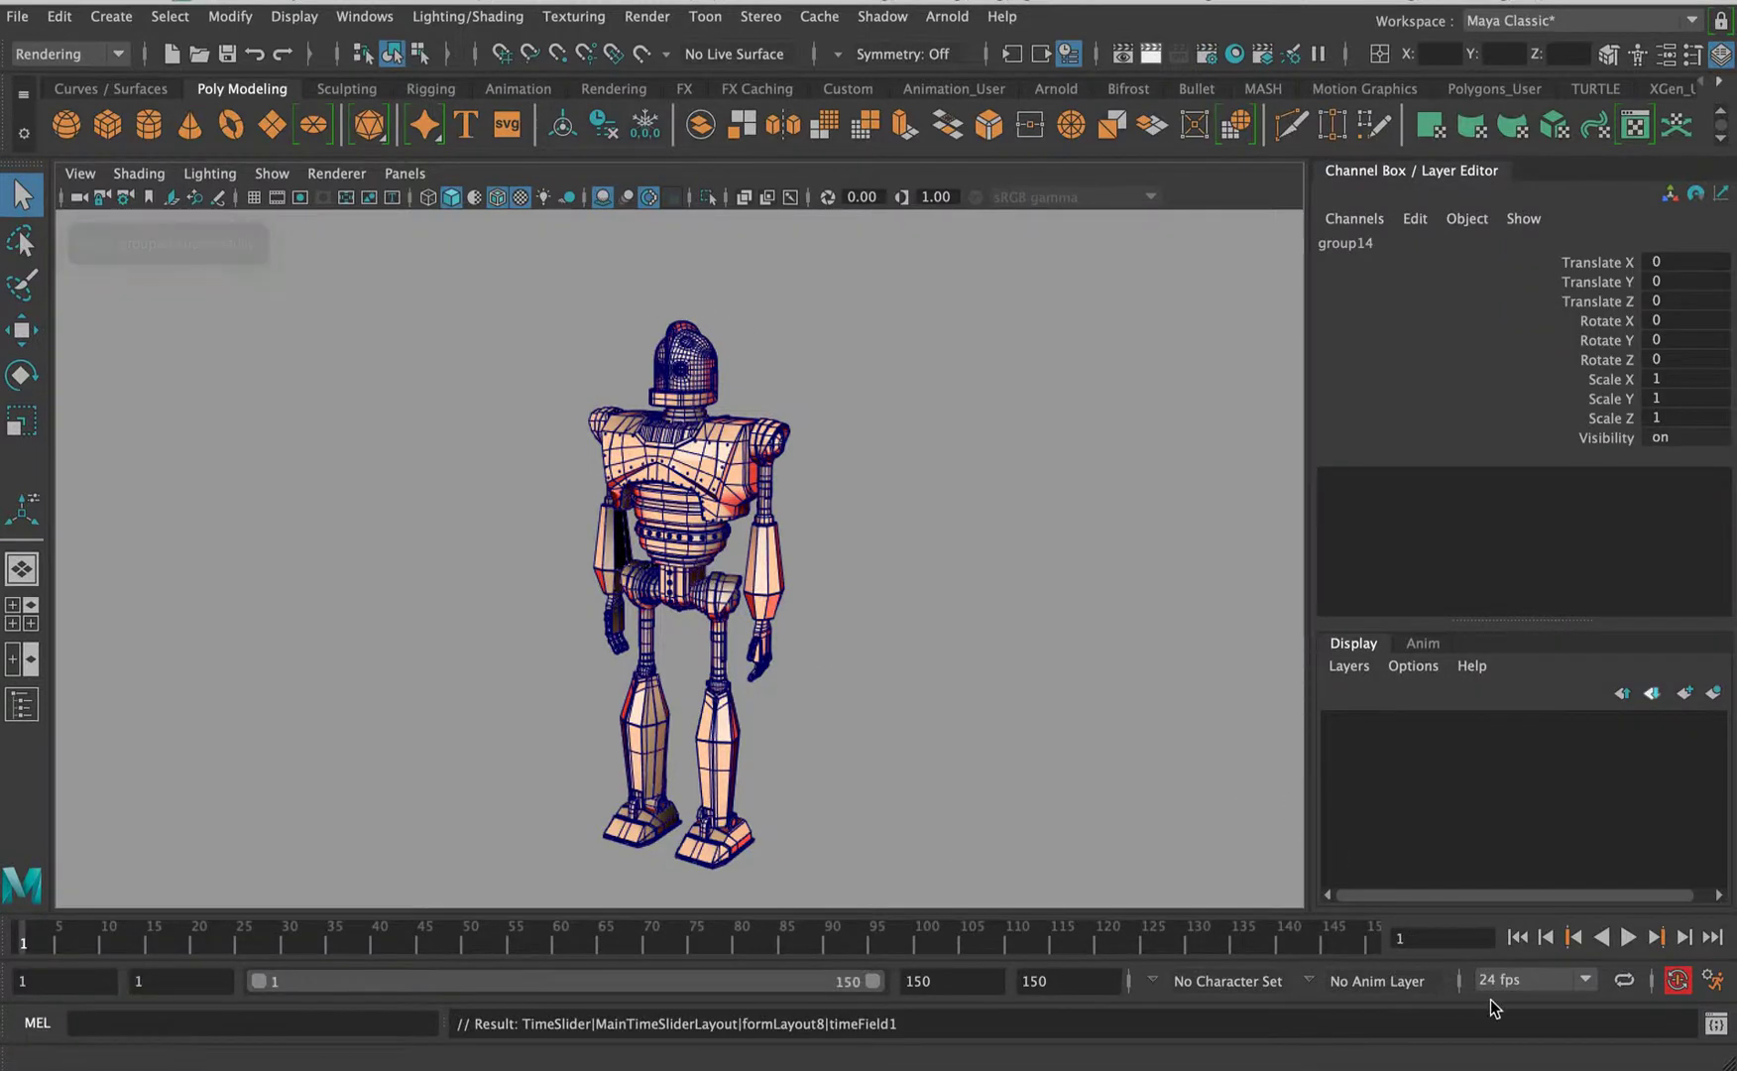
click(1517, 981)
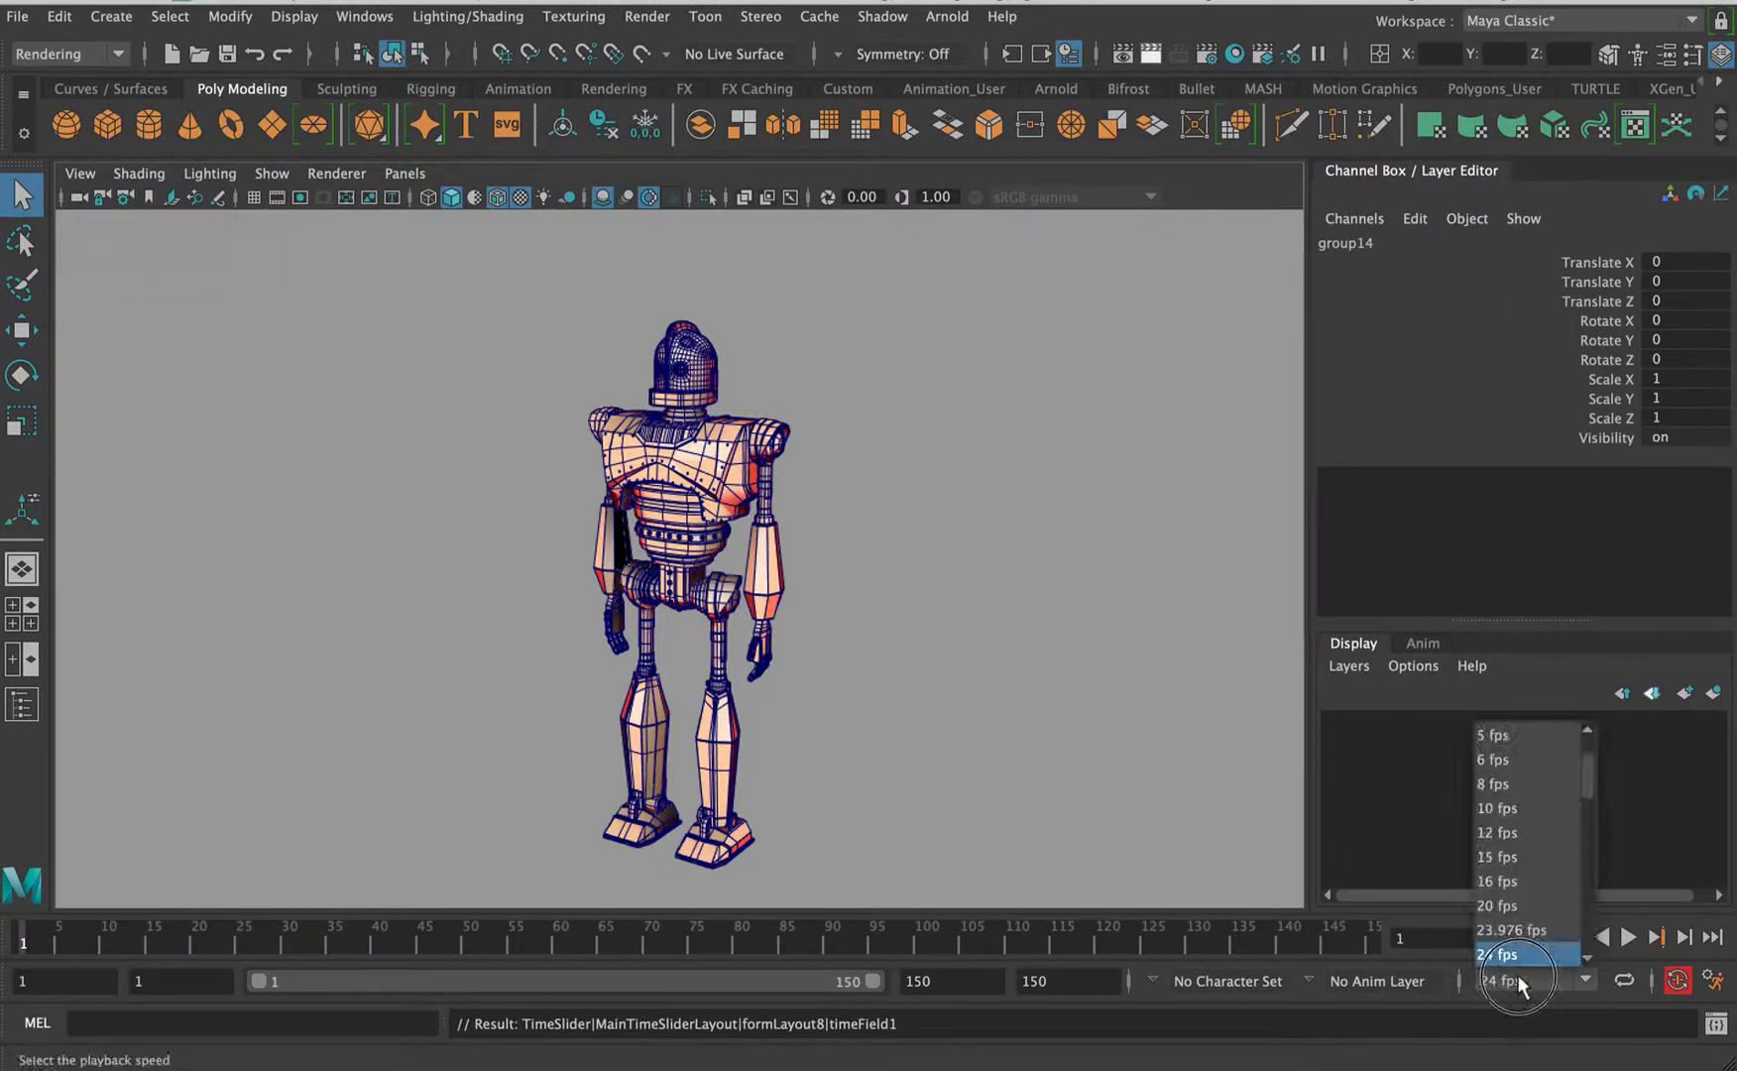
drag(1585, 776, 1585, 790)
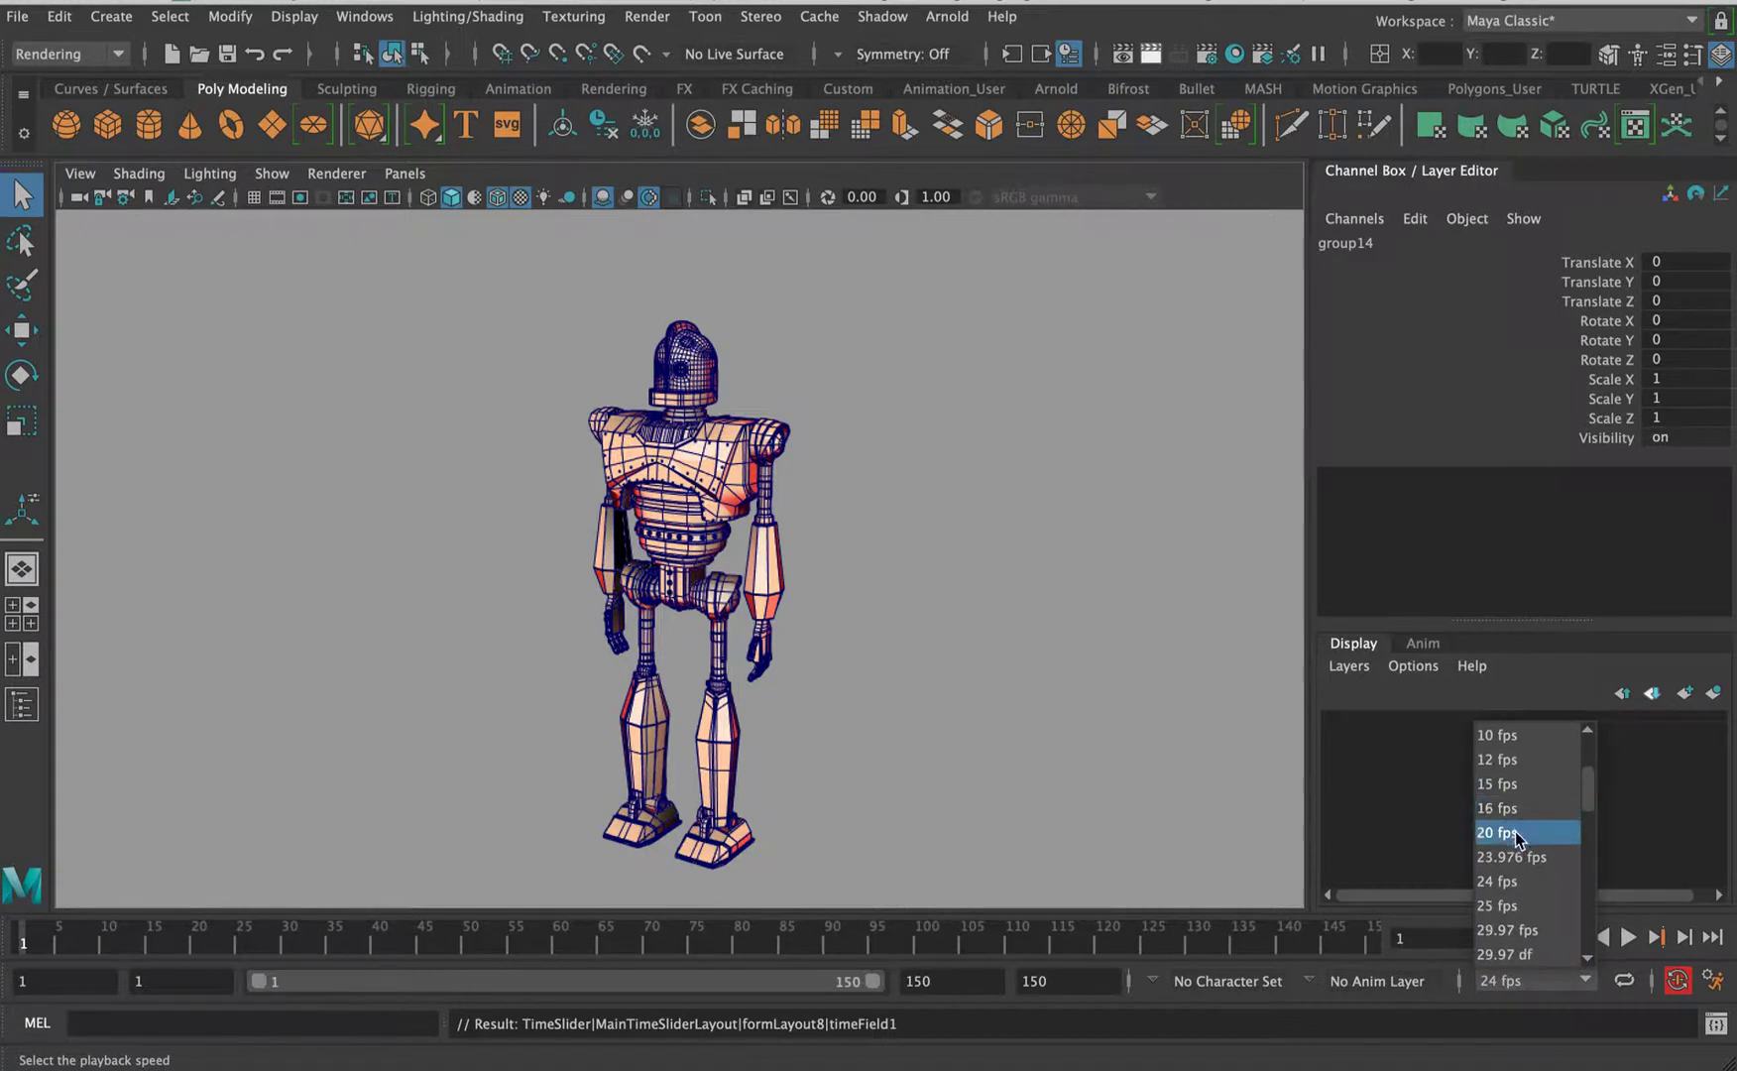
click(1512, 900)
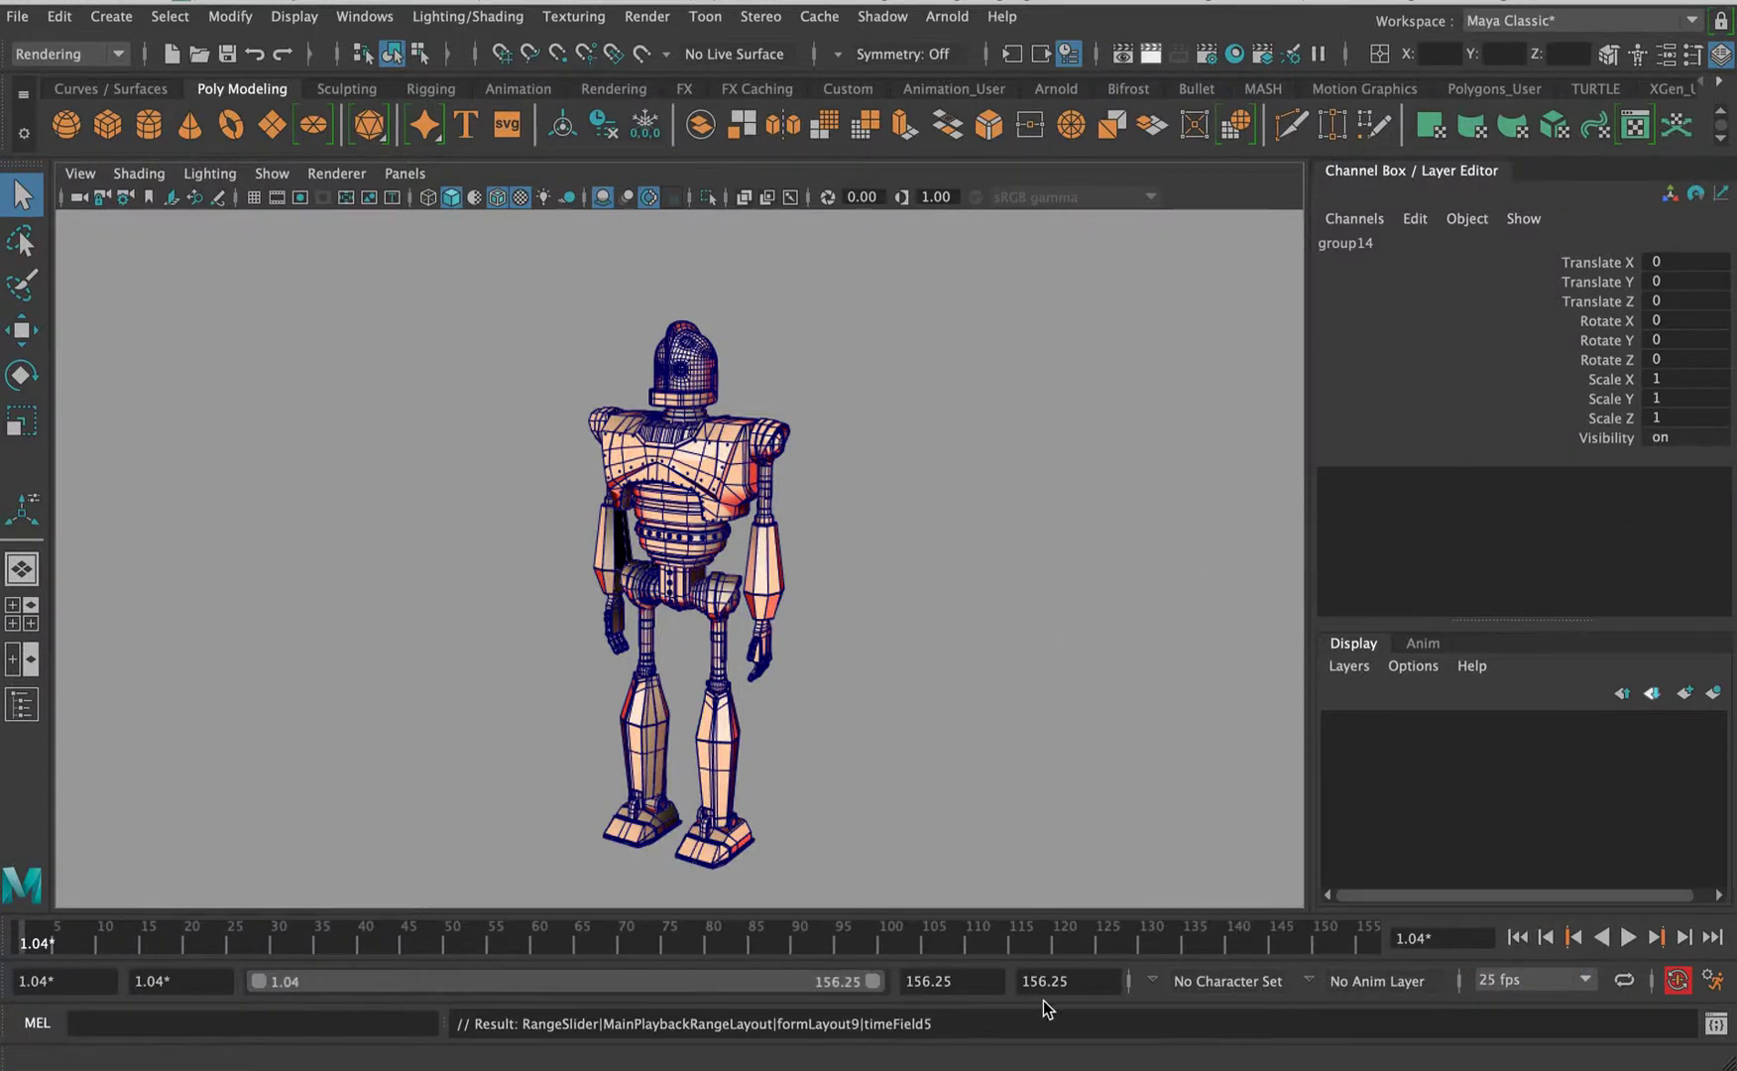
- Set both the animation start time and the playback start time to 0
drag(1319, 942, 2, 932)
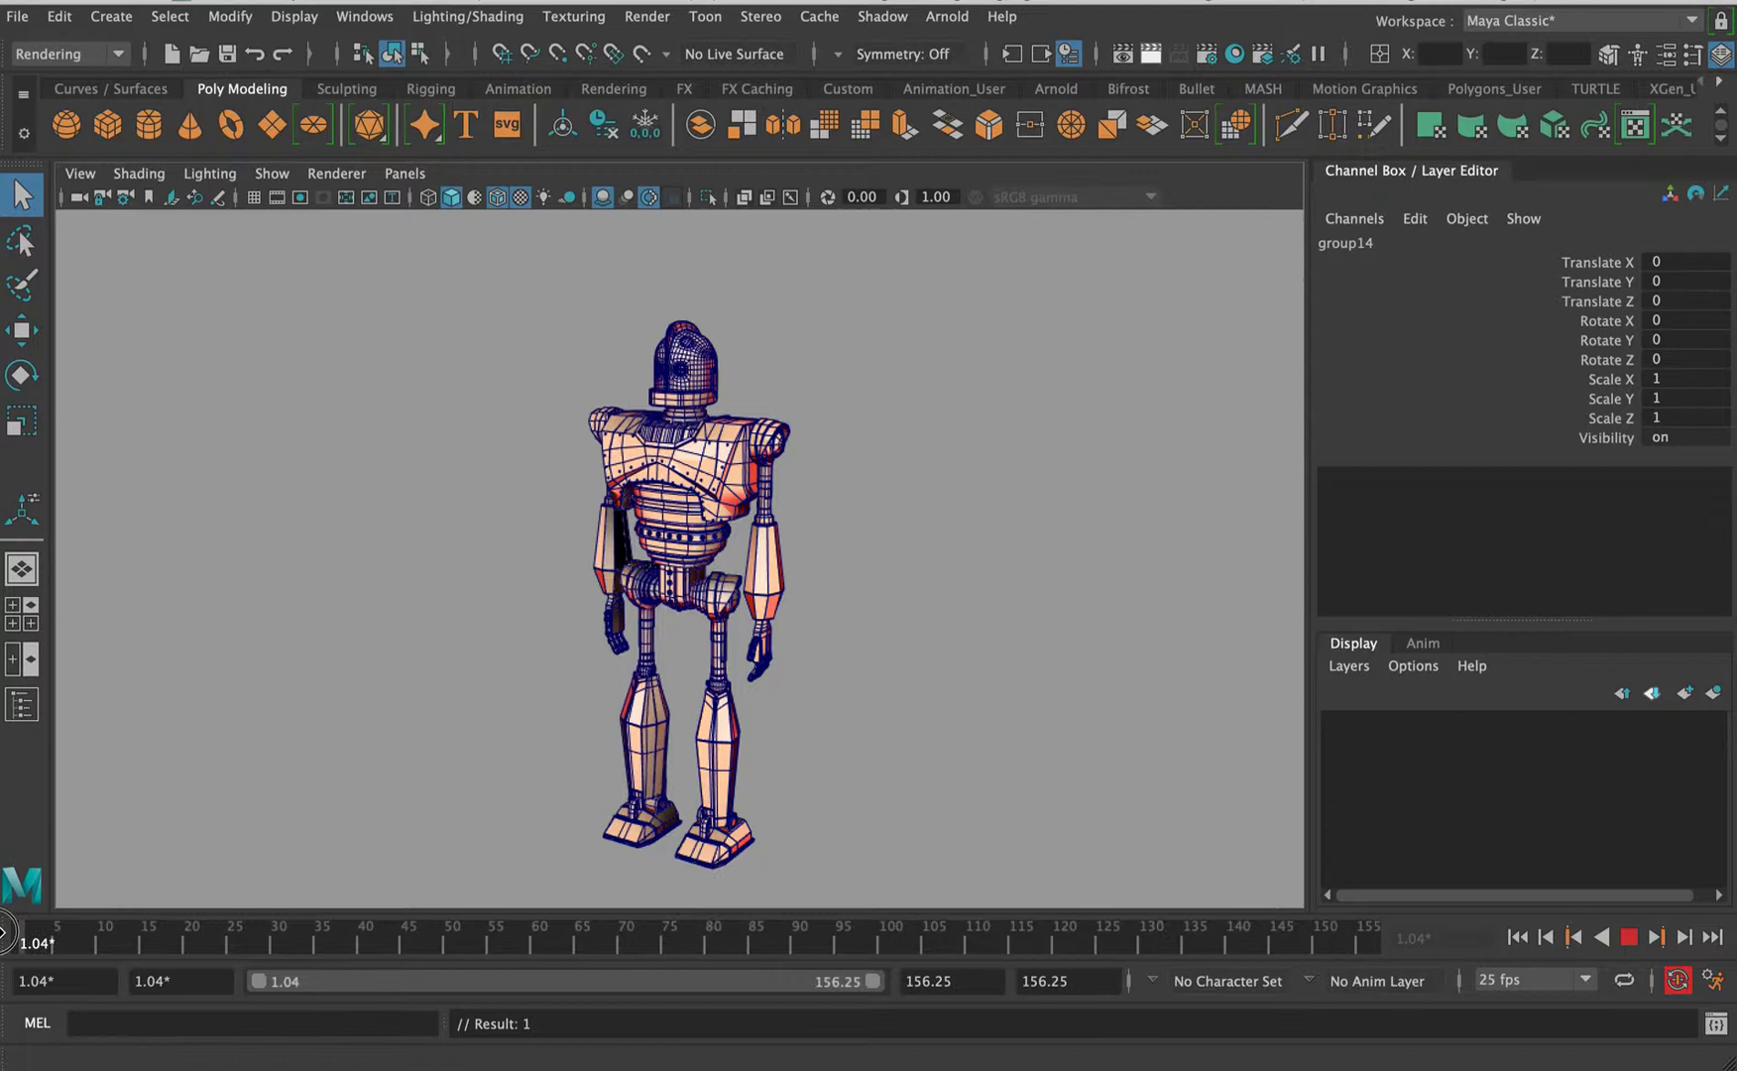
key(alt+v)
text(0)
key(Return)
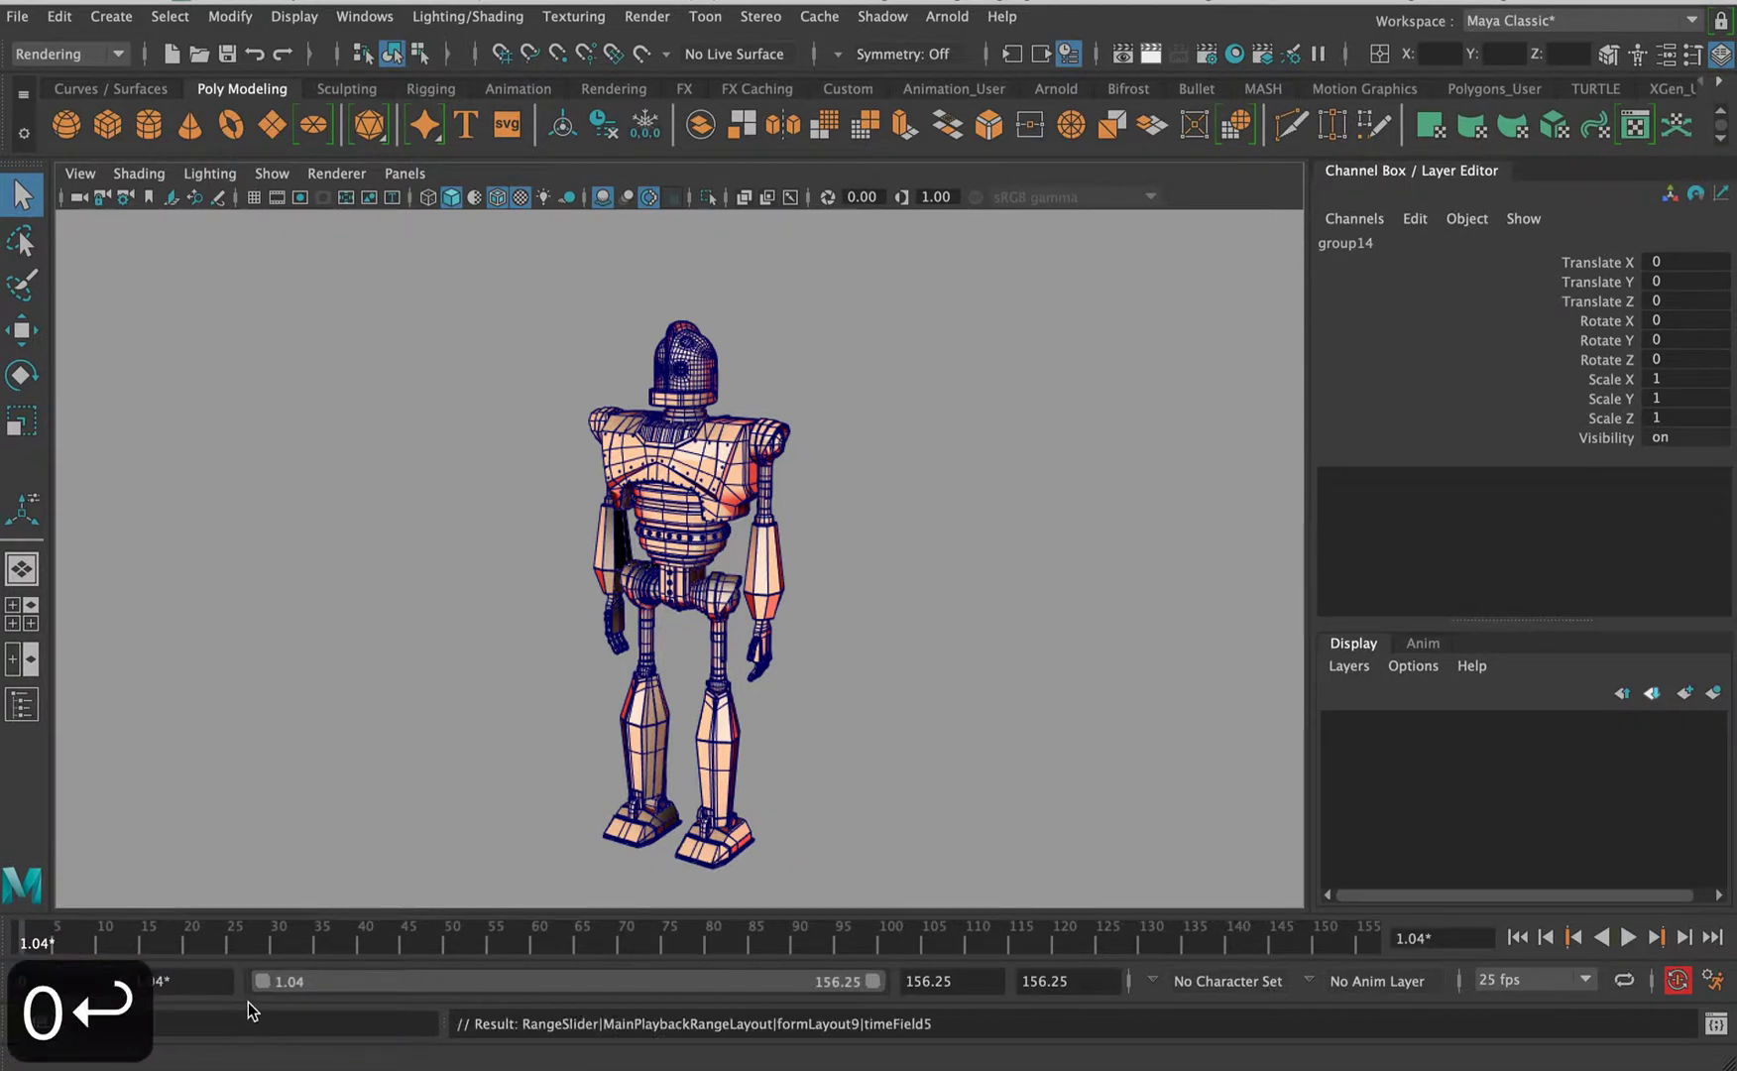
text(0)
key(Return)
- Set the animation and playback end times to 160 and return to frame 0
drag(1366, 934, 1411, 934)
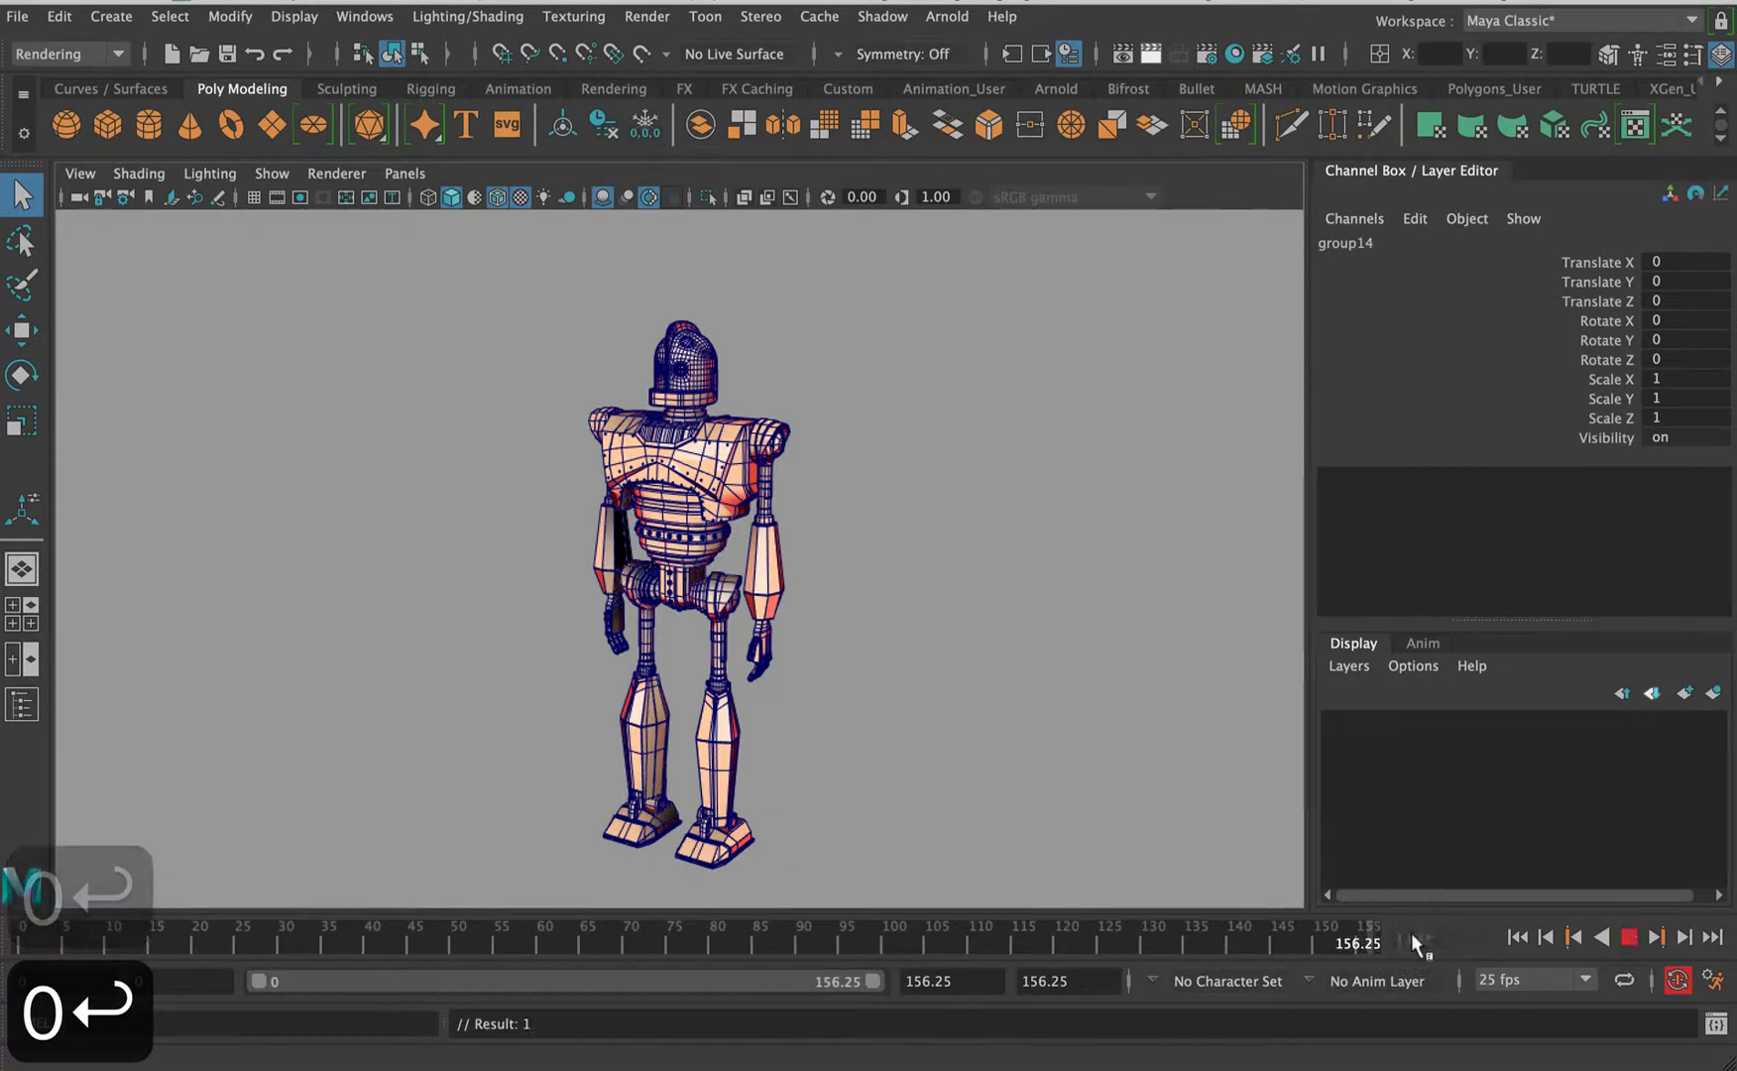
drag(953, 980, 876, 984)
text(160)
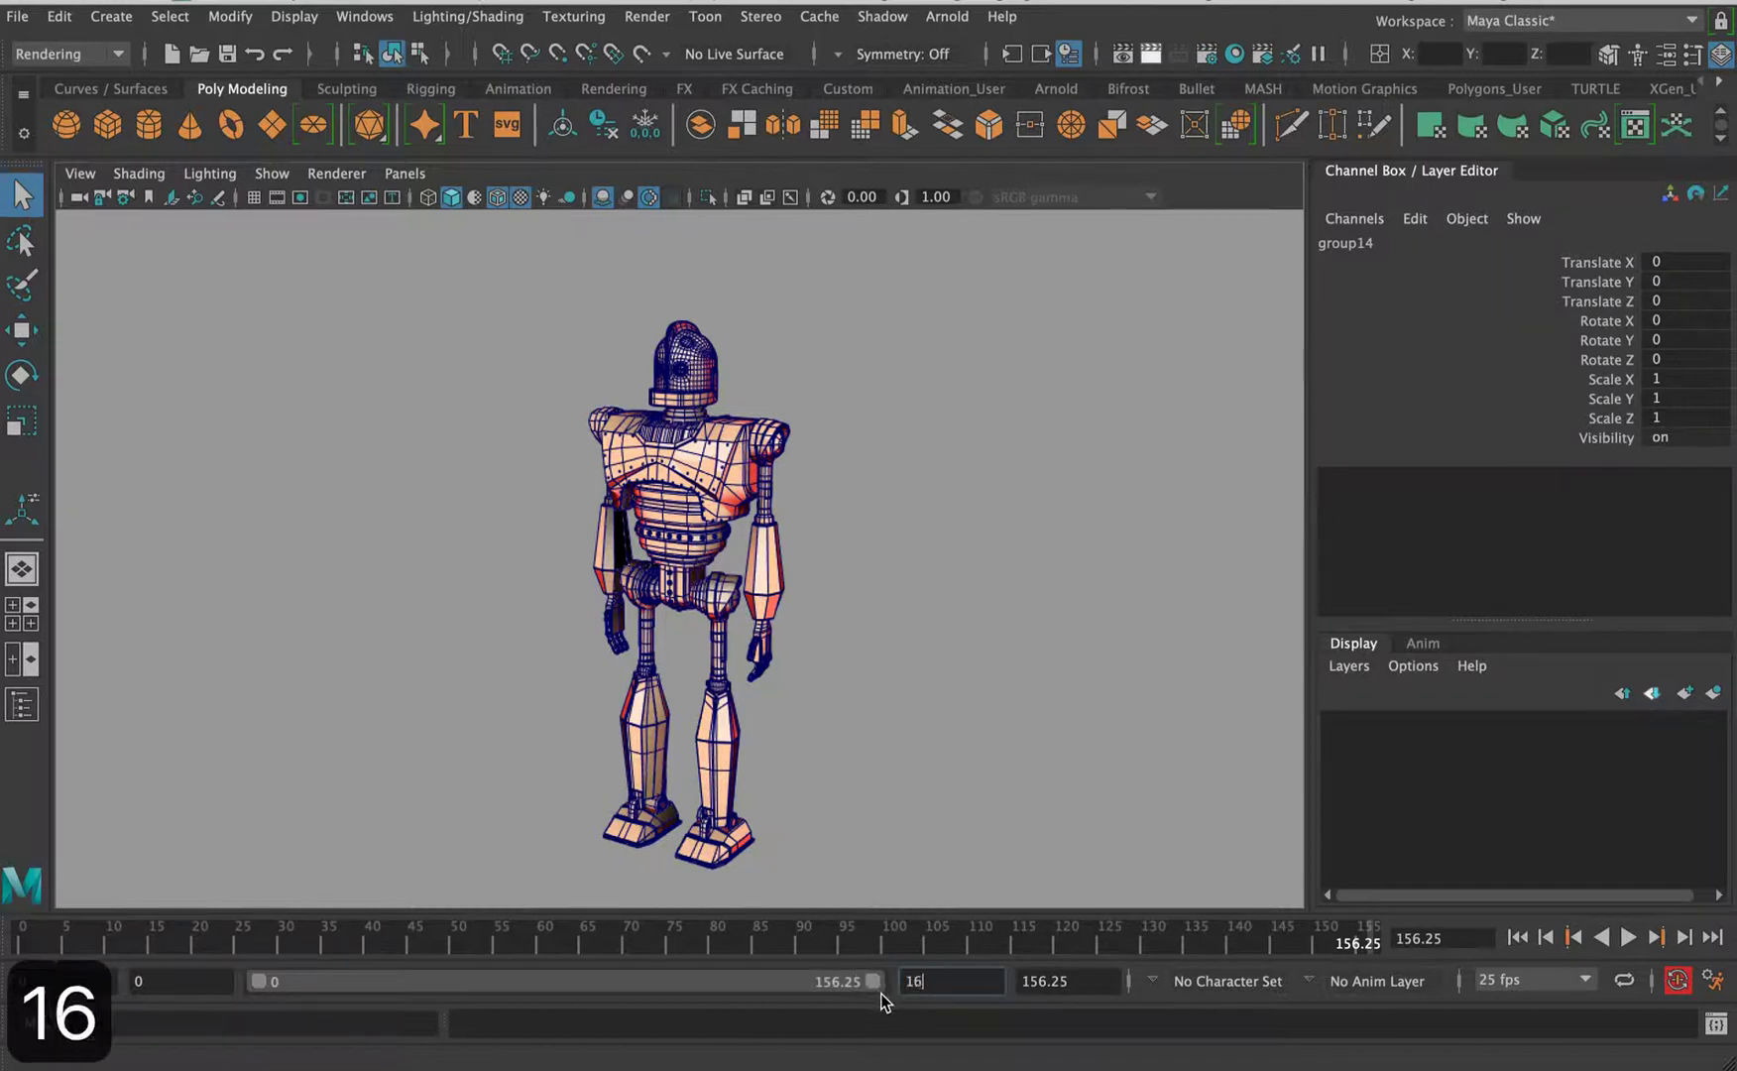
key(Return)
drag(756, 930, 10, 940)
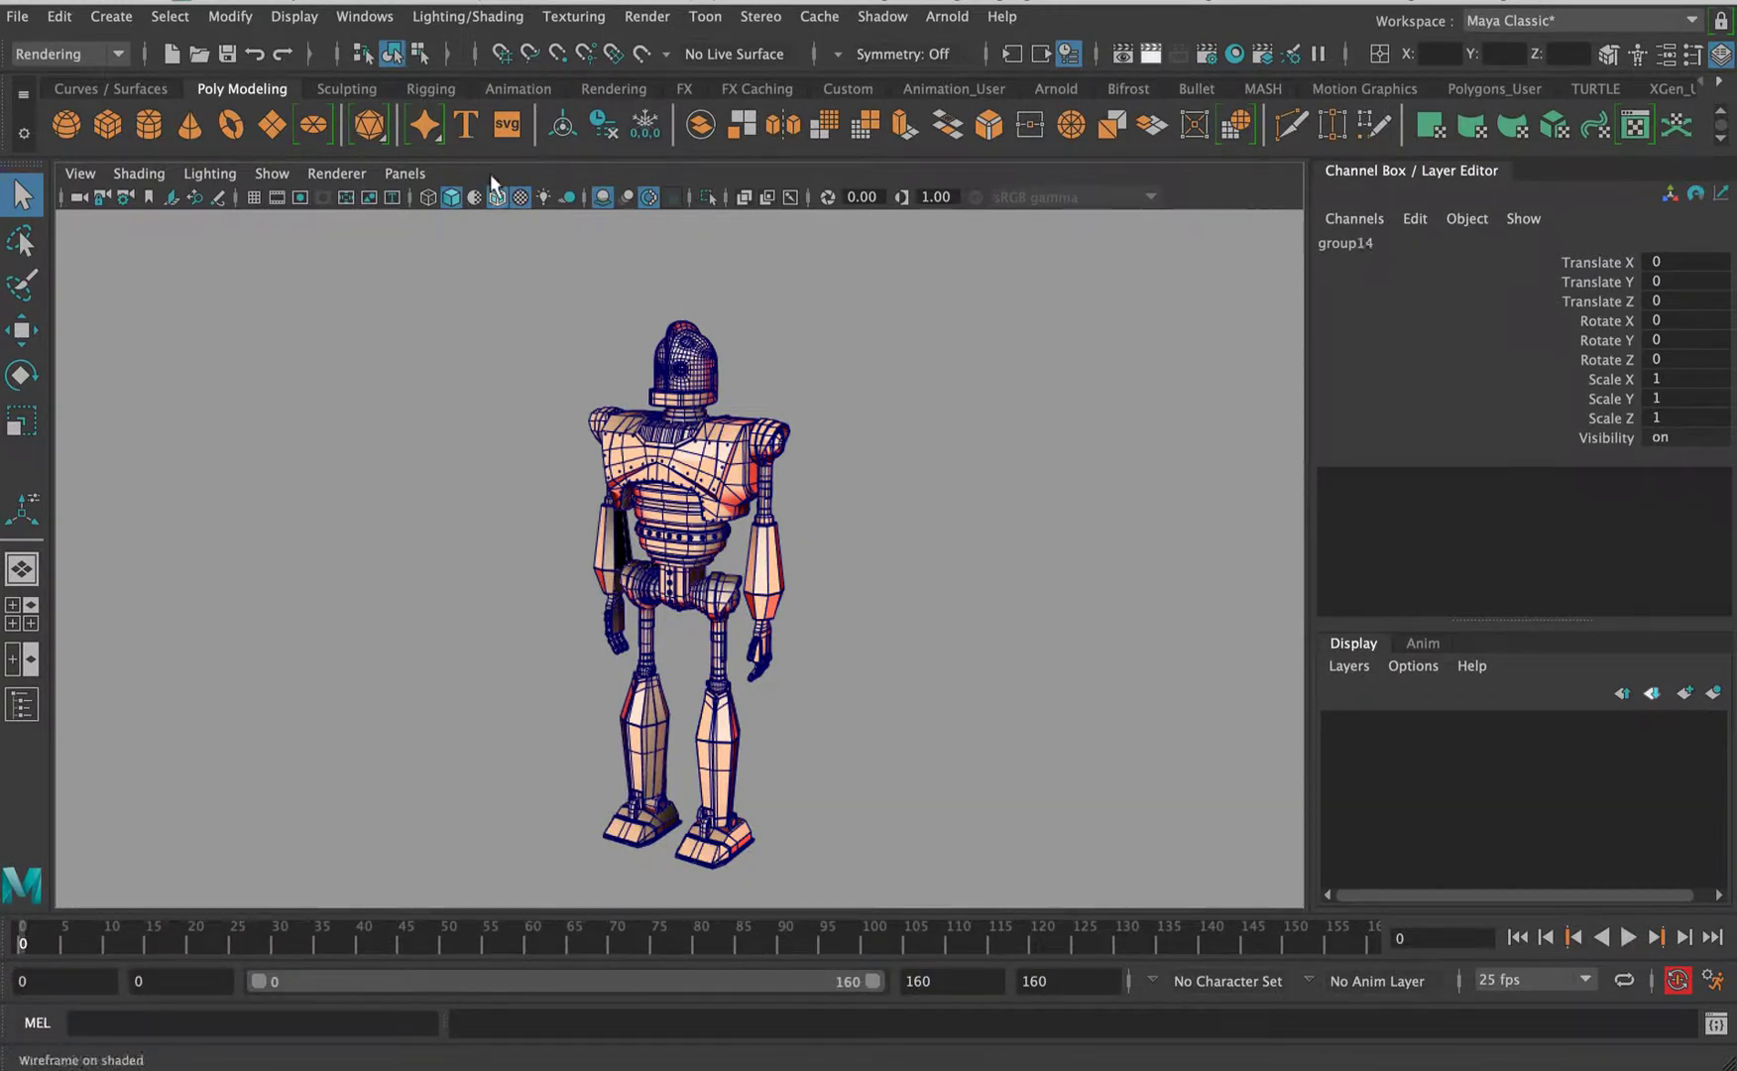
- Open the Outliner, expand group14 that holds the persp camera, and rename the group as camera_grp
click(384, 26)
click(402, 276)
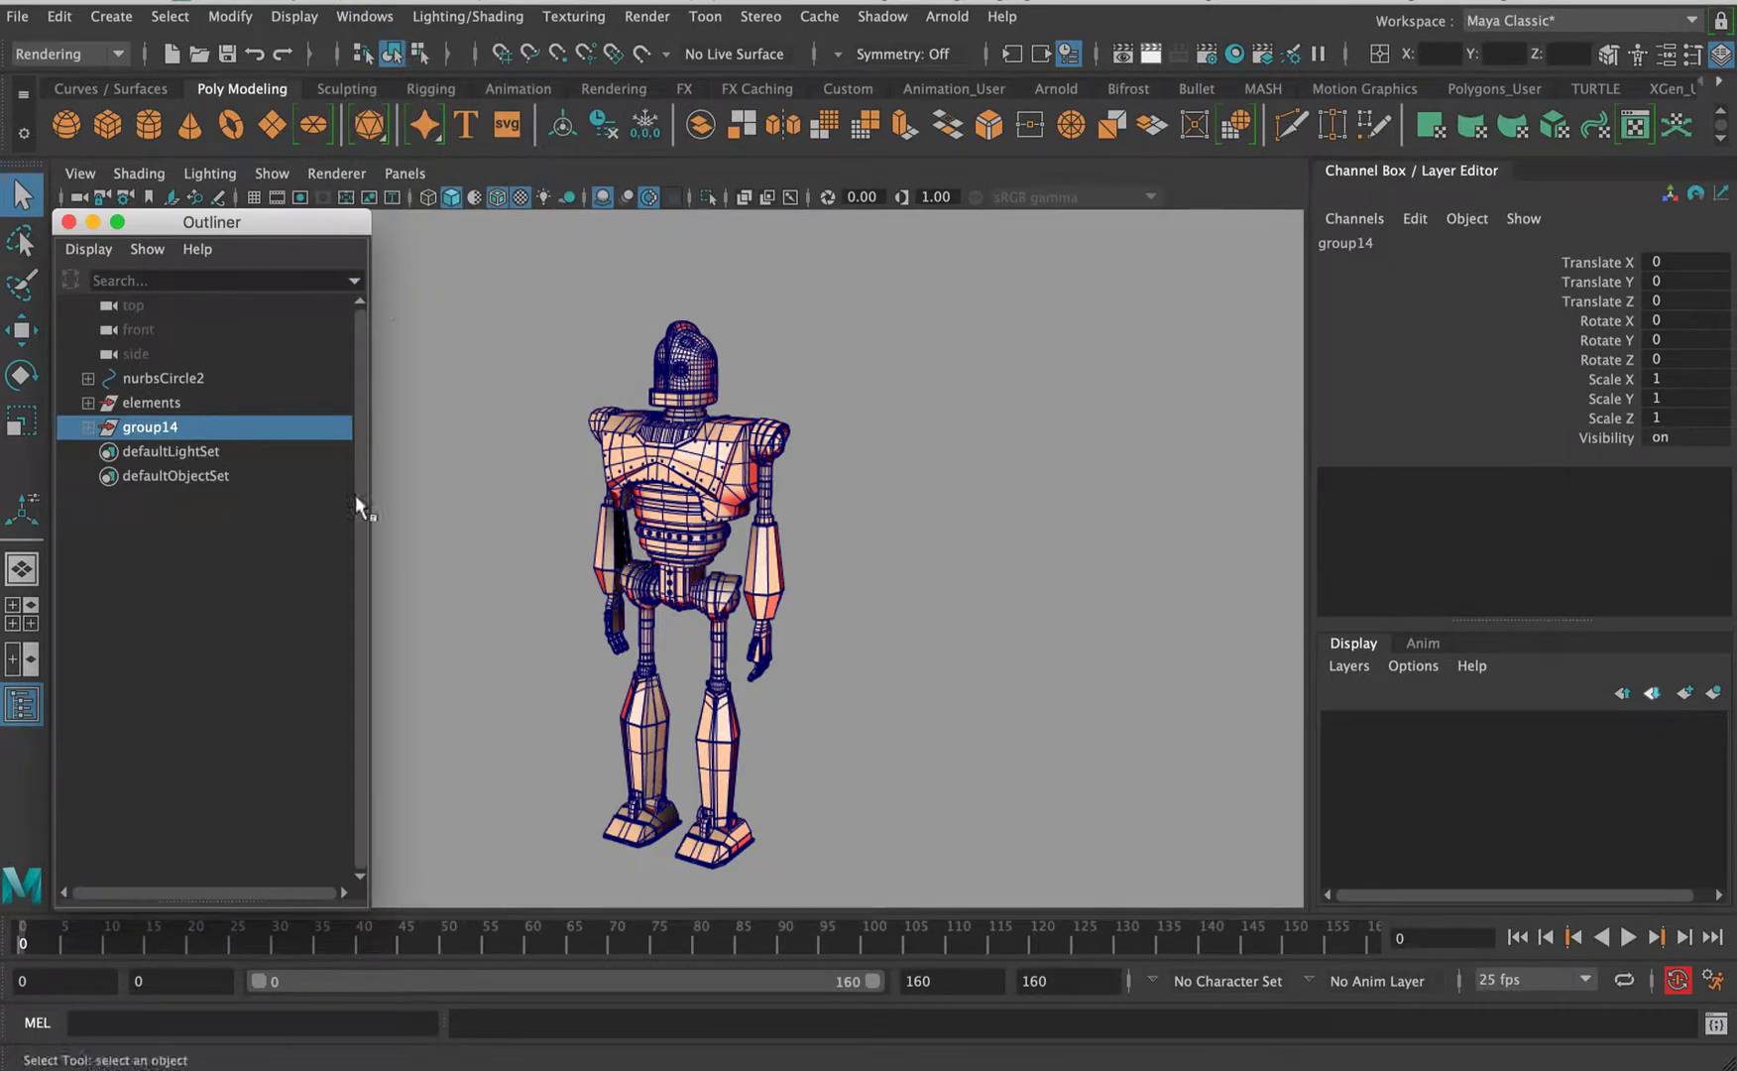
click(158, 401)
click(105, 427)
click(88, 426)
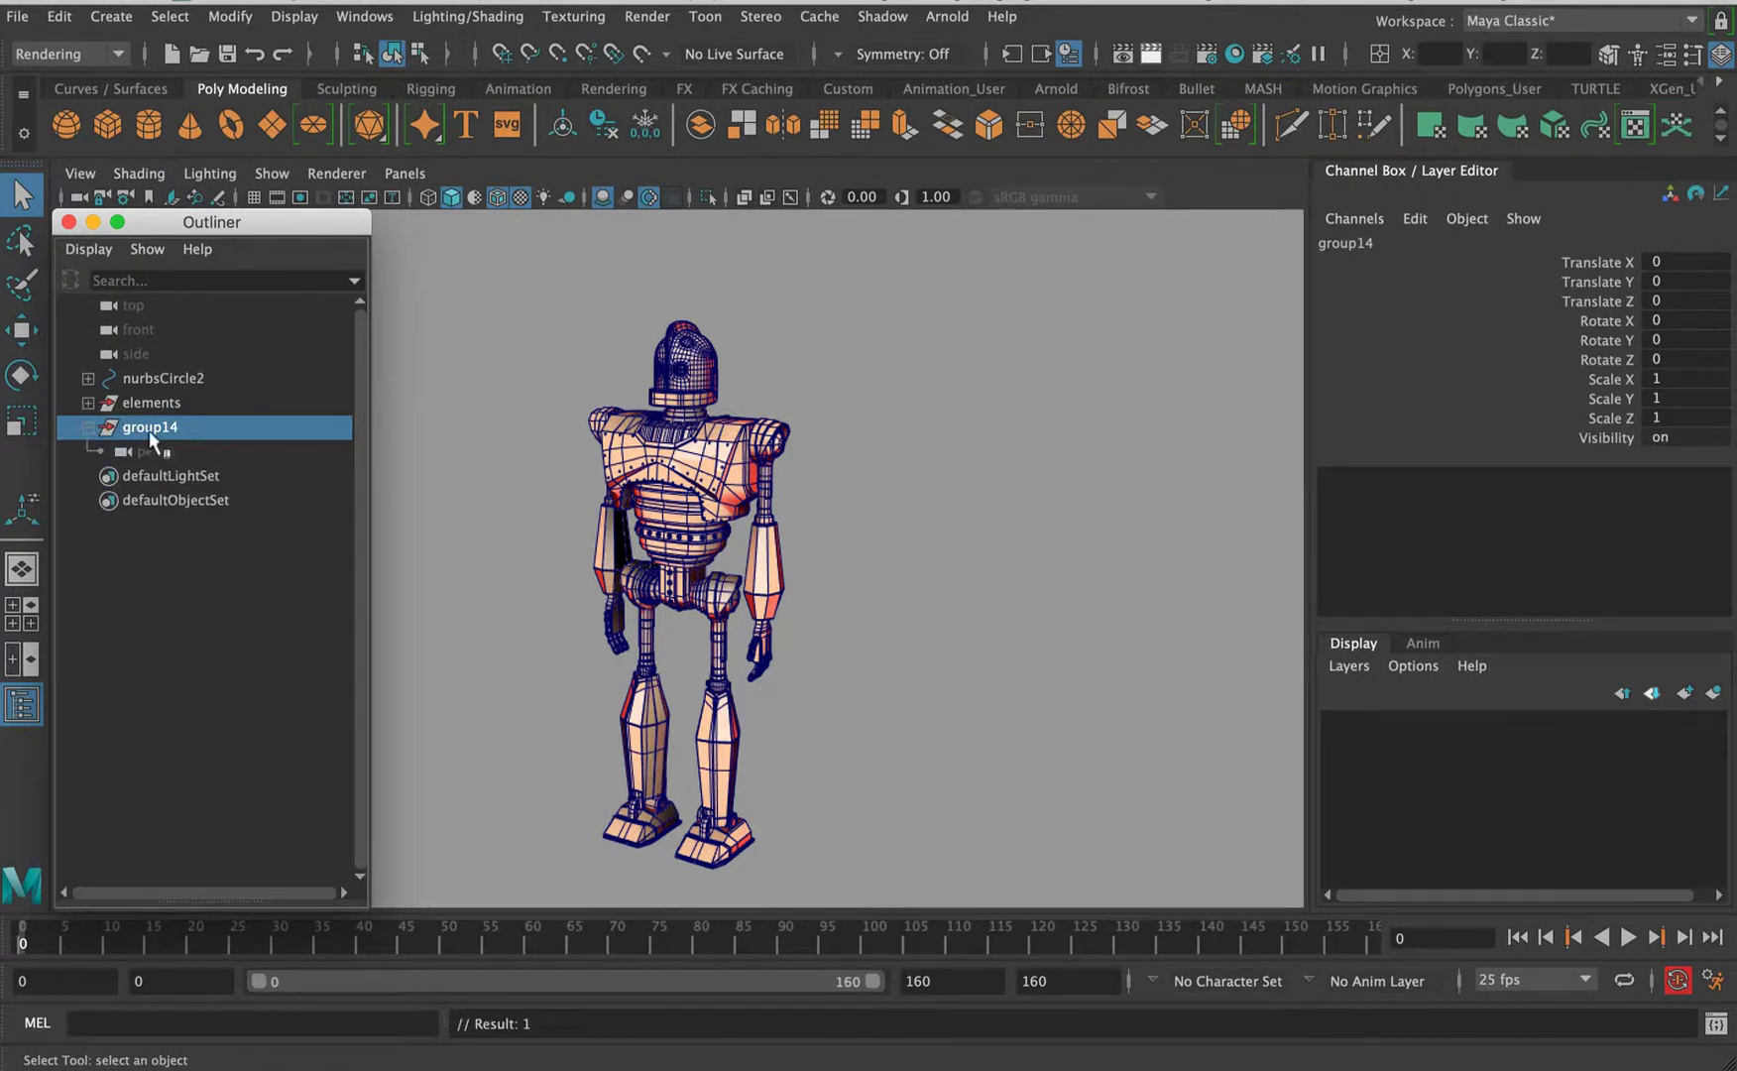
double_click(156, 427)
text(camea)
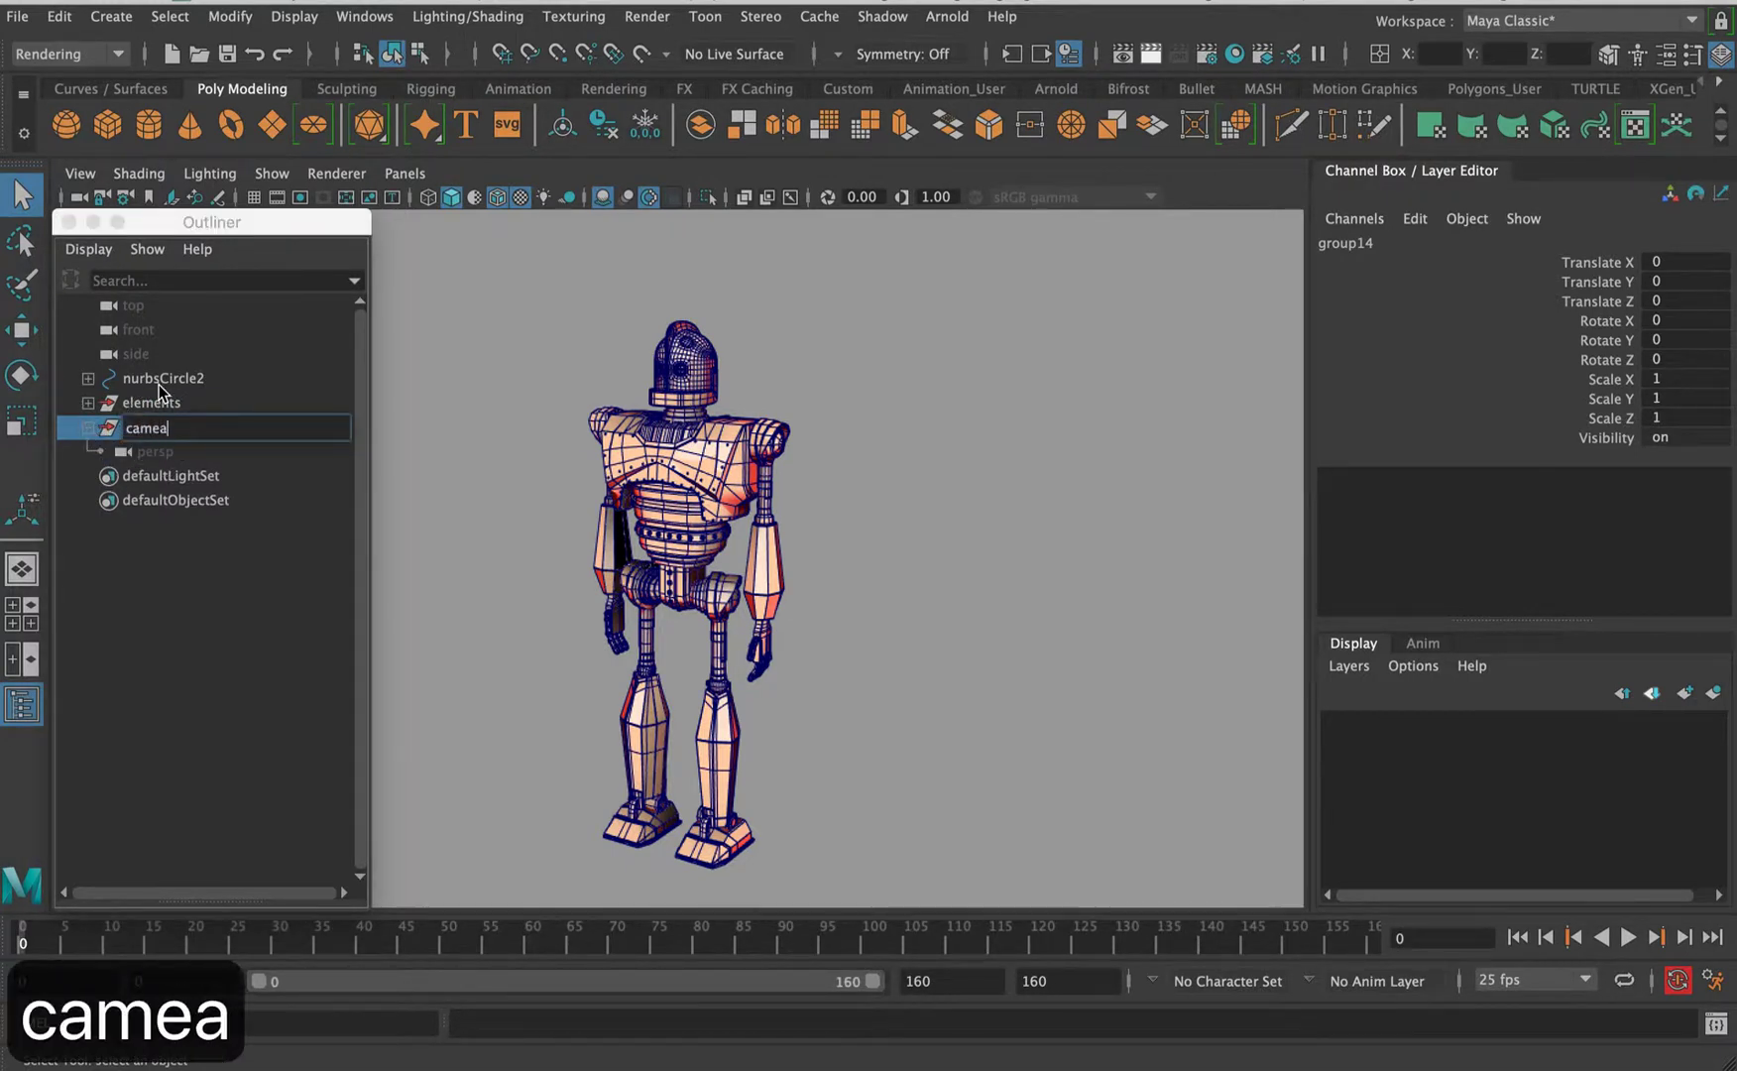
text(_grp)
key(Return)
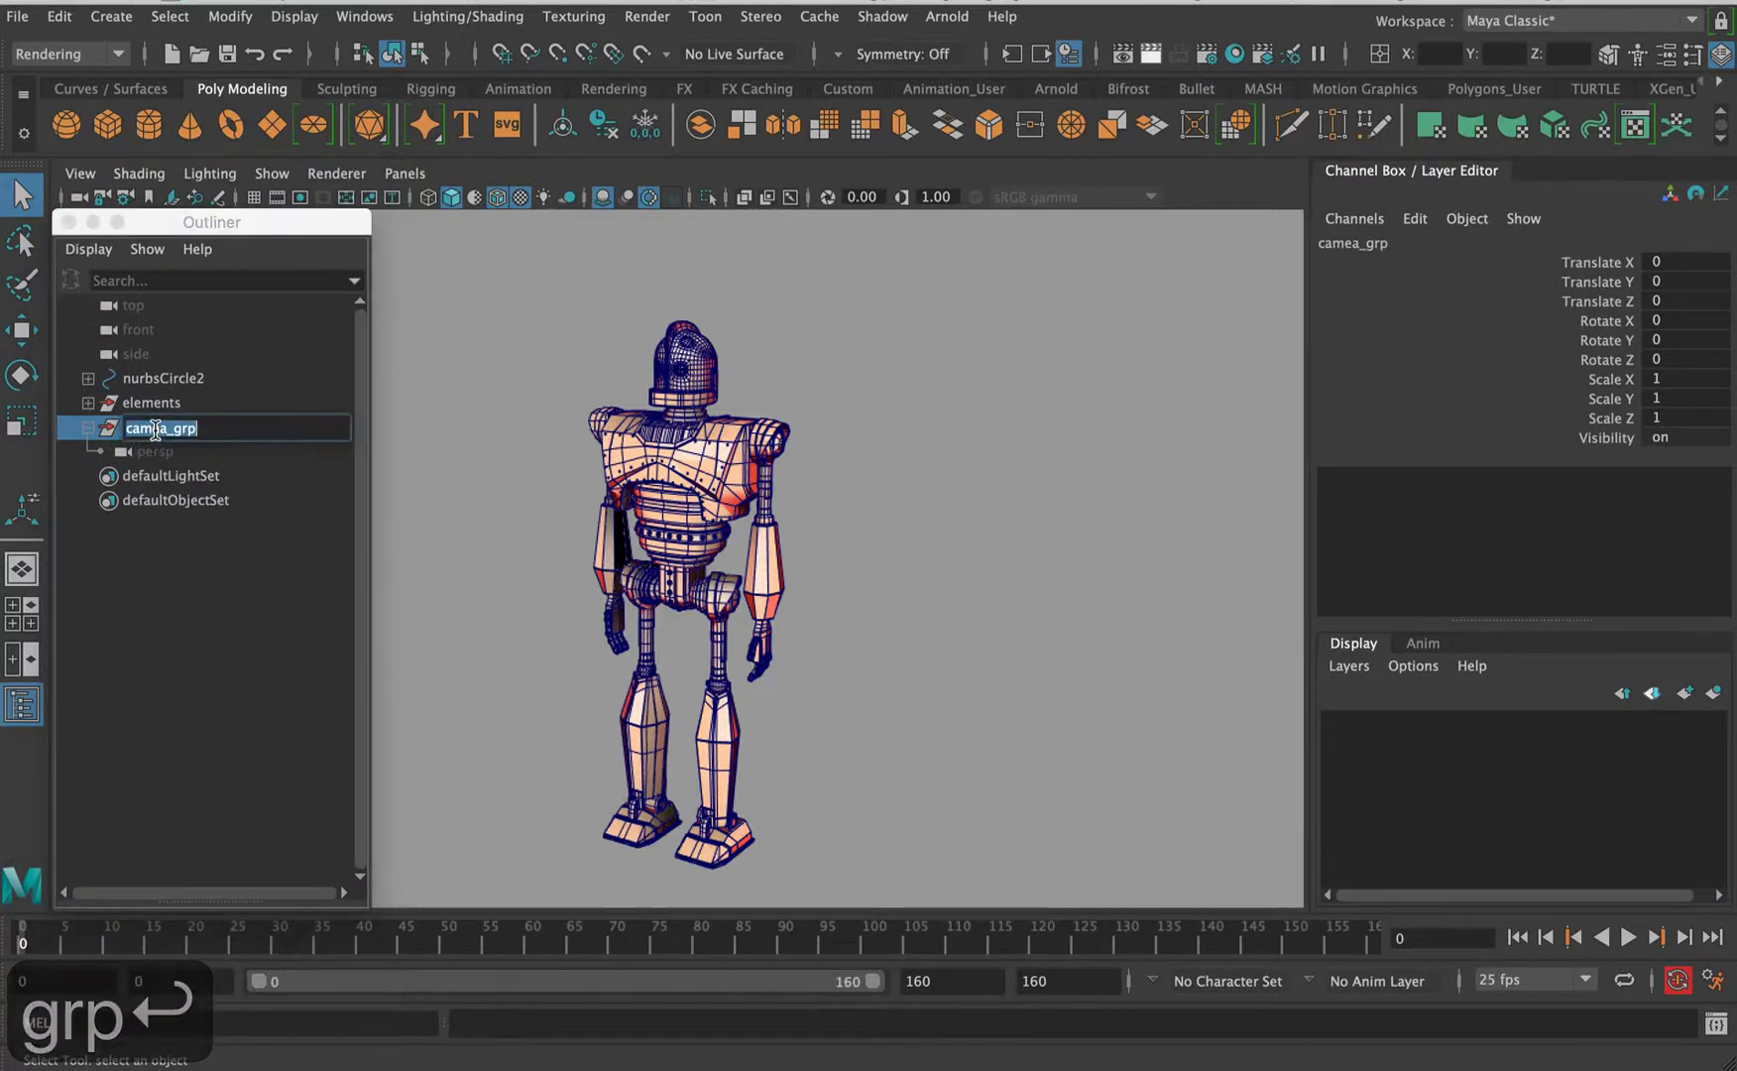
double_click(156, 427)
text(r)
key(Return)
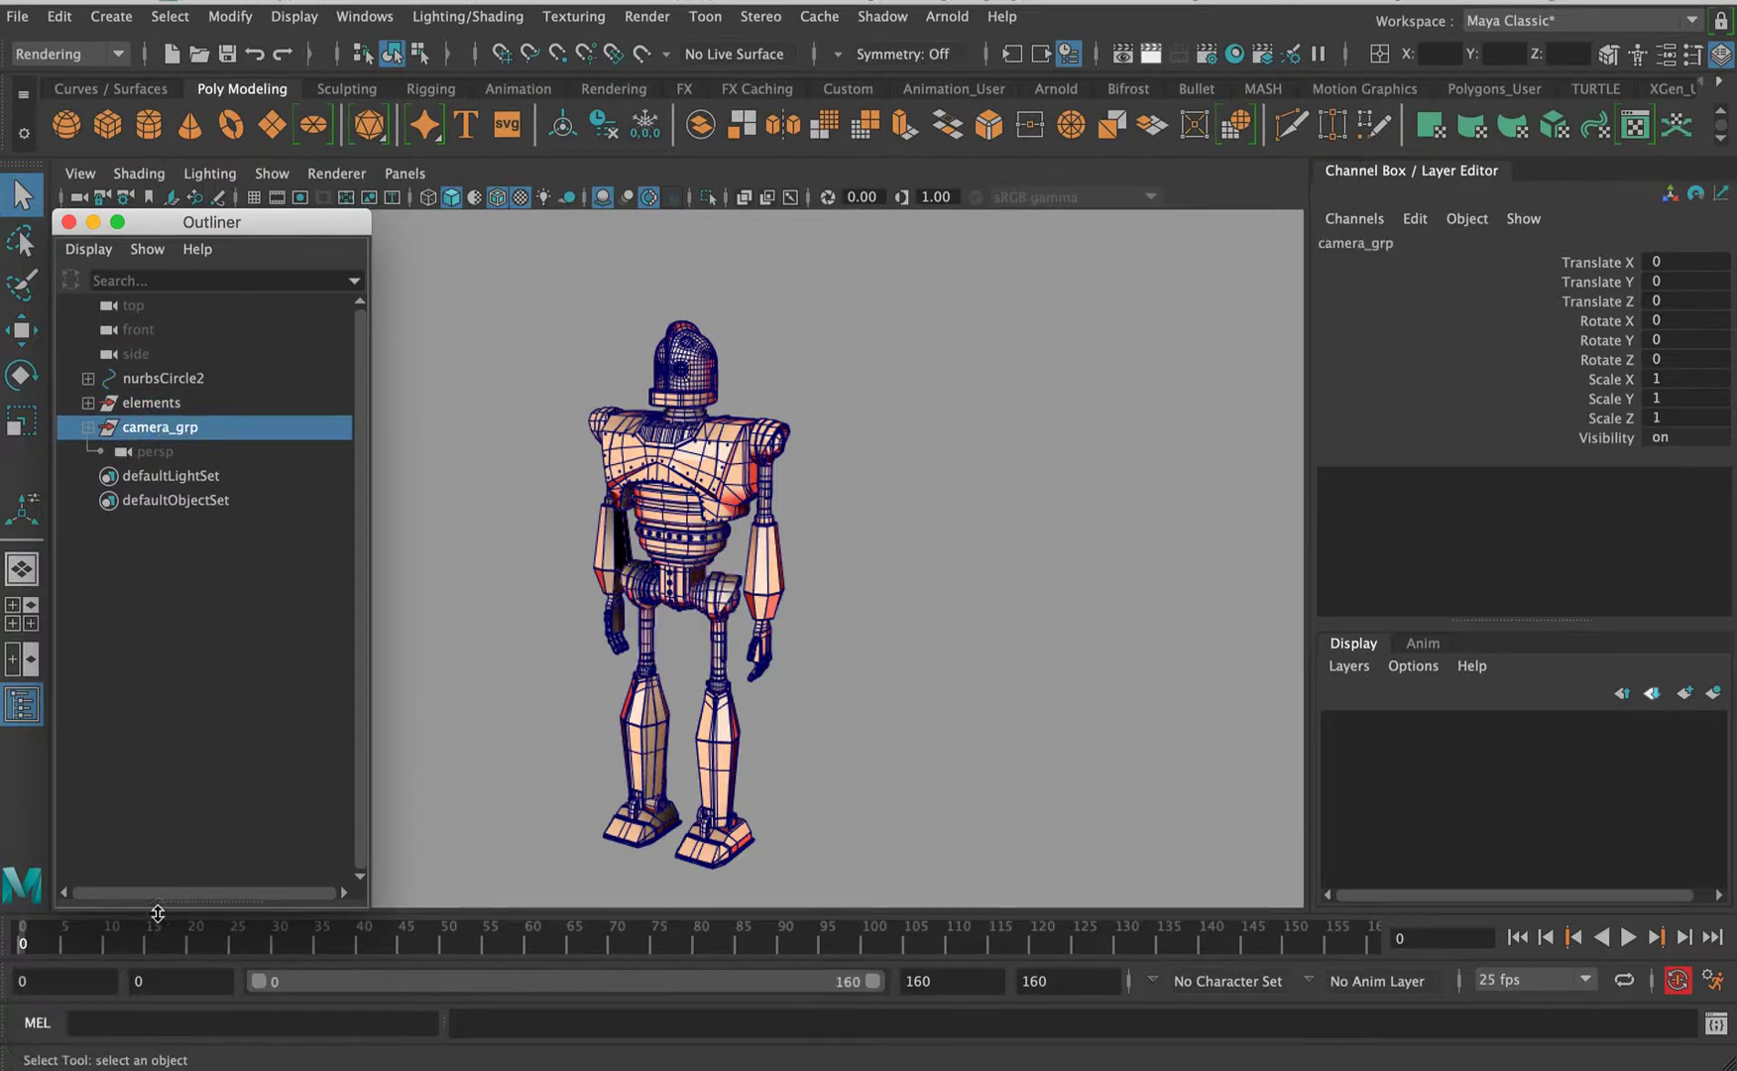
- Set a key on only the Rotate Y channel of camera_grp at frame 0
click(1611, 340)
key(e)
right_click(1626, 345)
click(1546, 383)
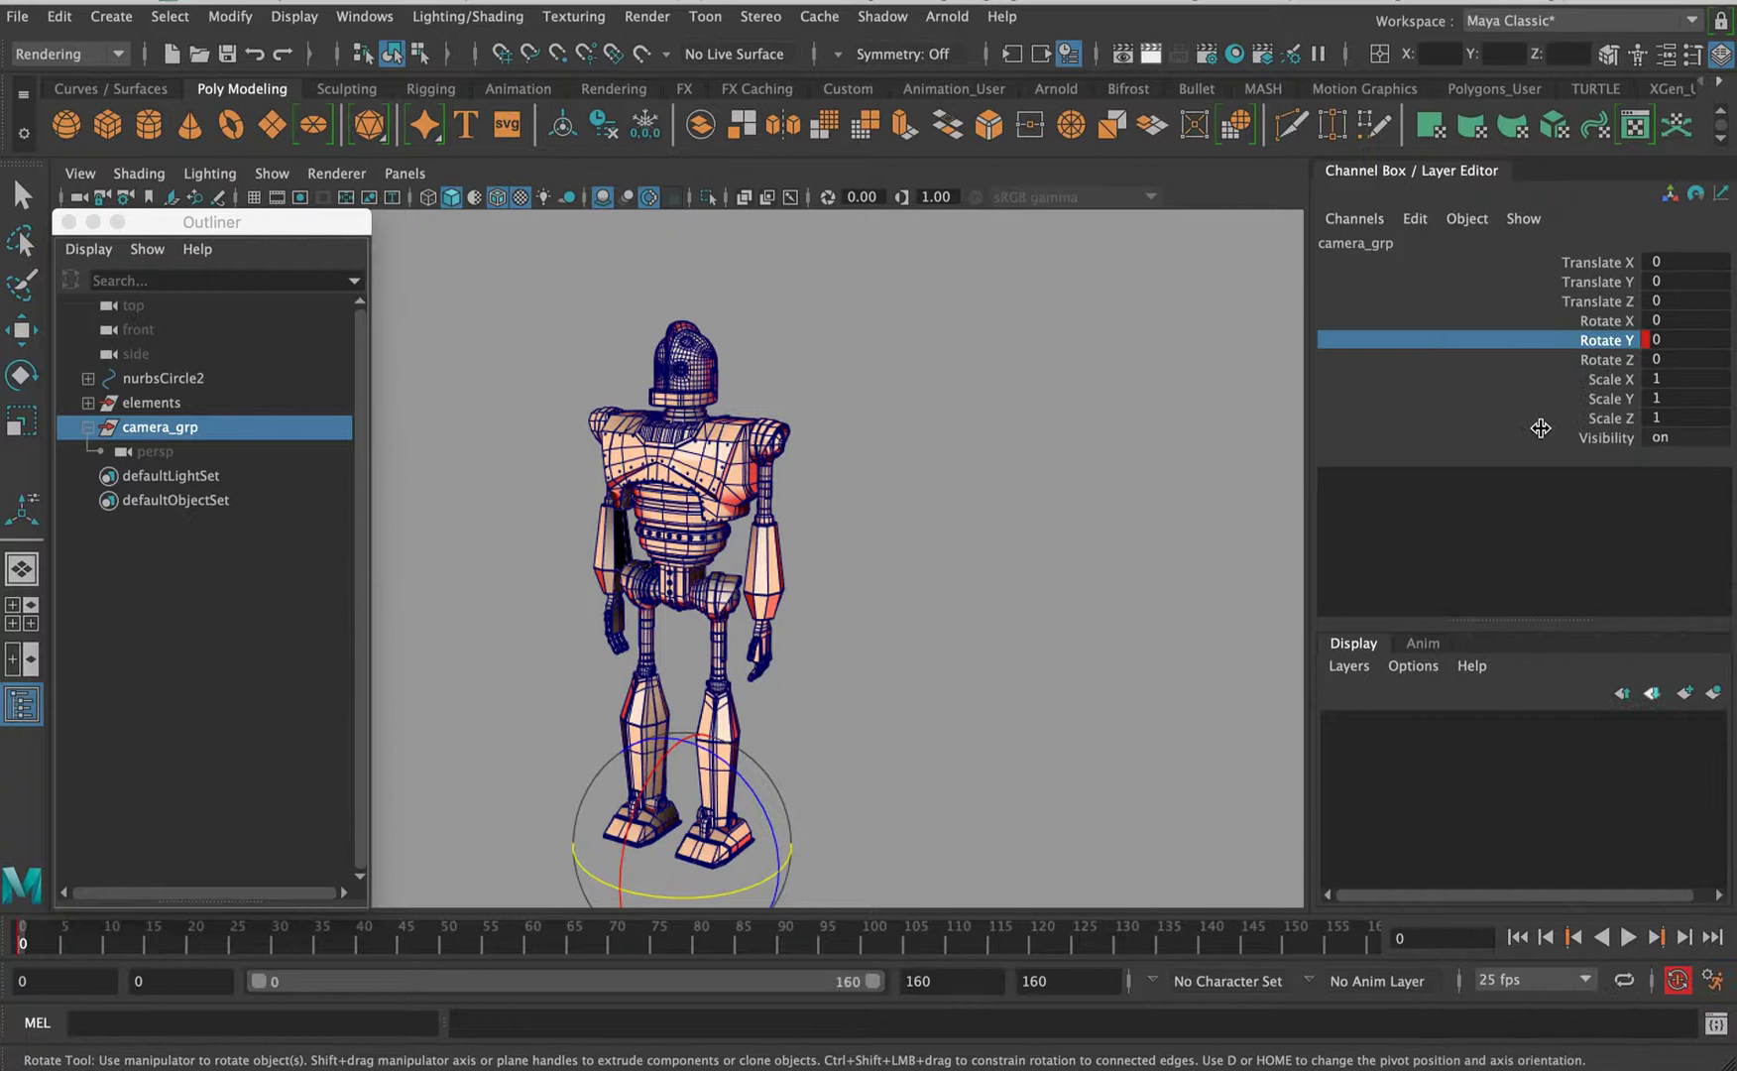
- Go to frame 160 and set the Rotate Y of camera_grp to 359 to key the full turn
click(1366, 936)
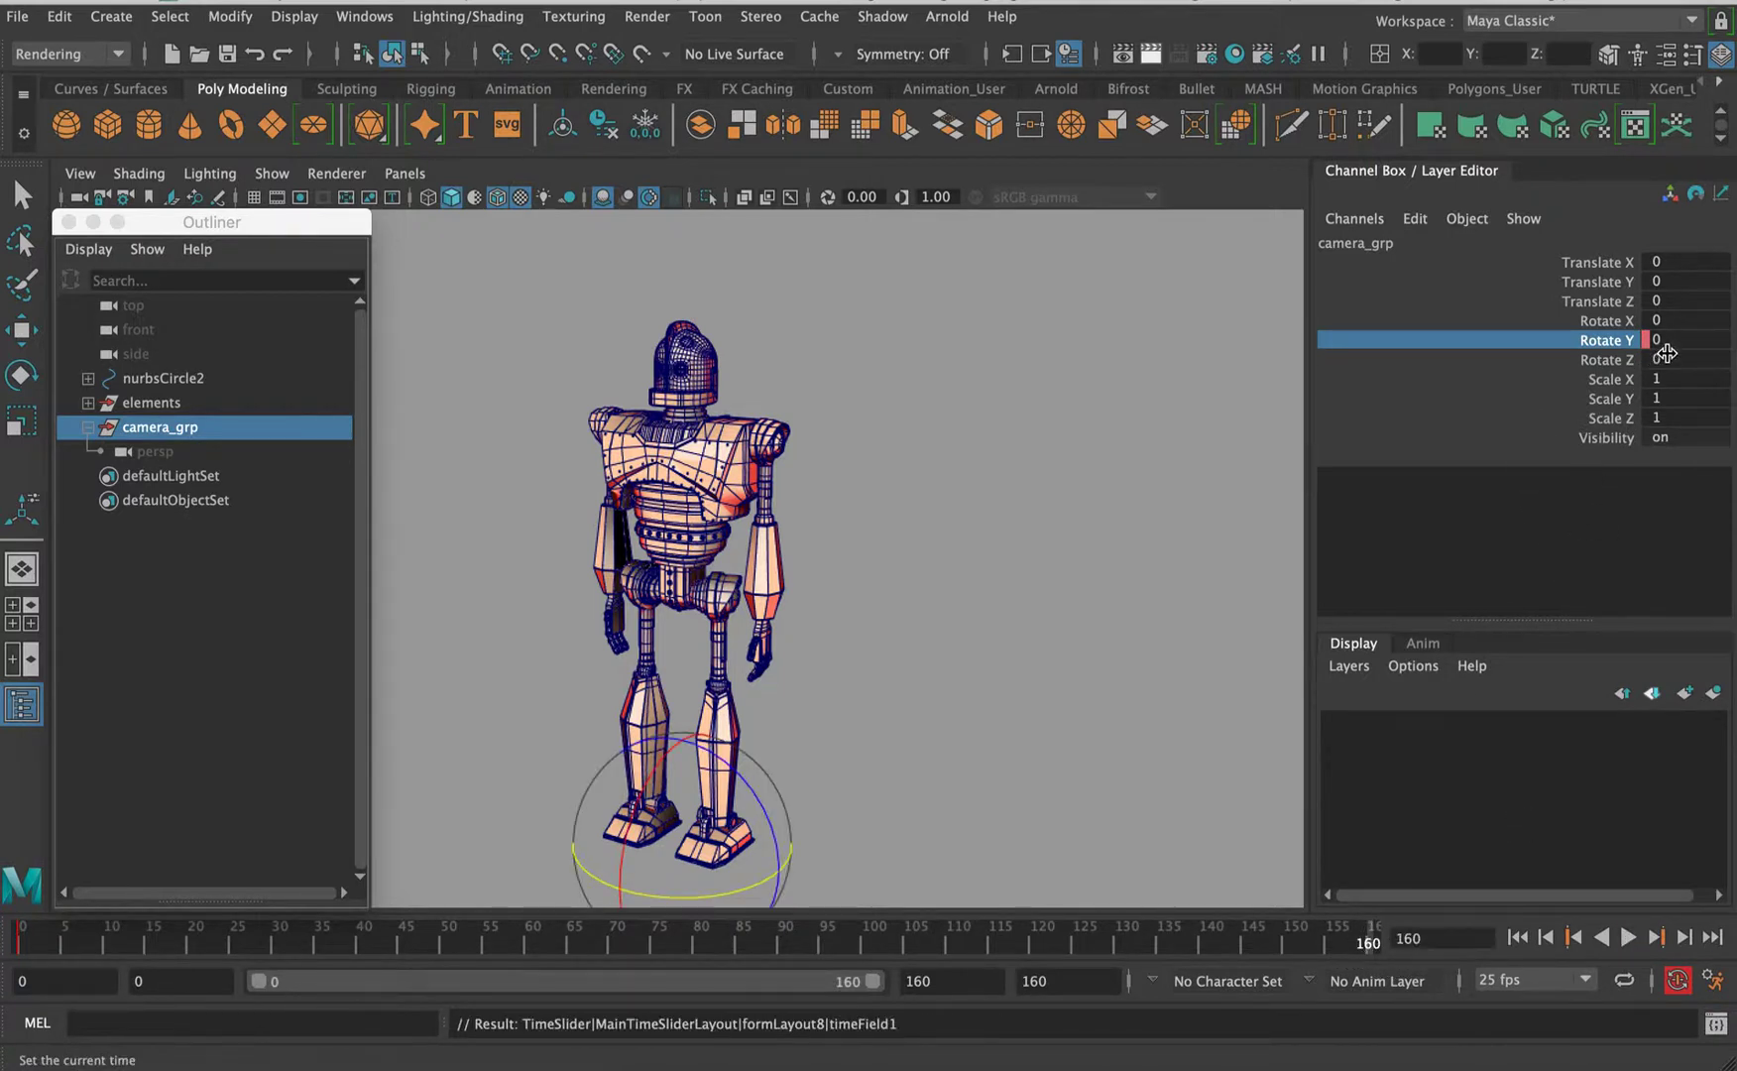
click(1686, 338)
text(359)
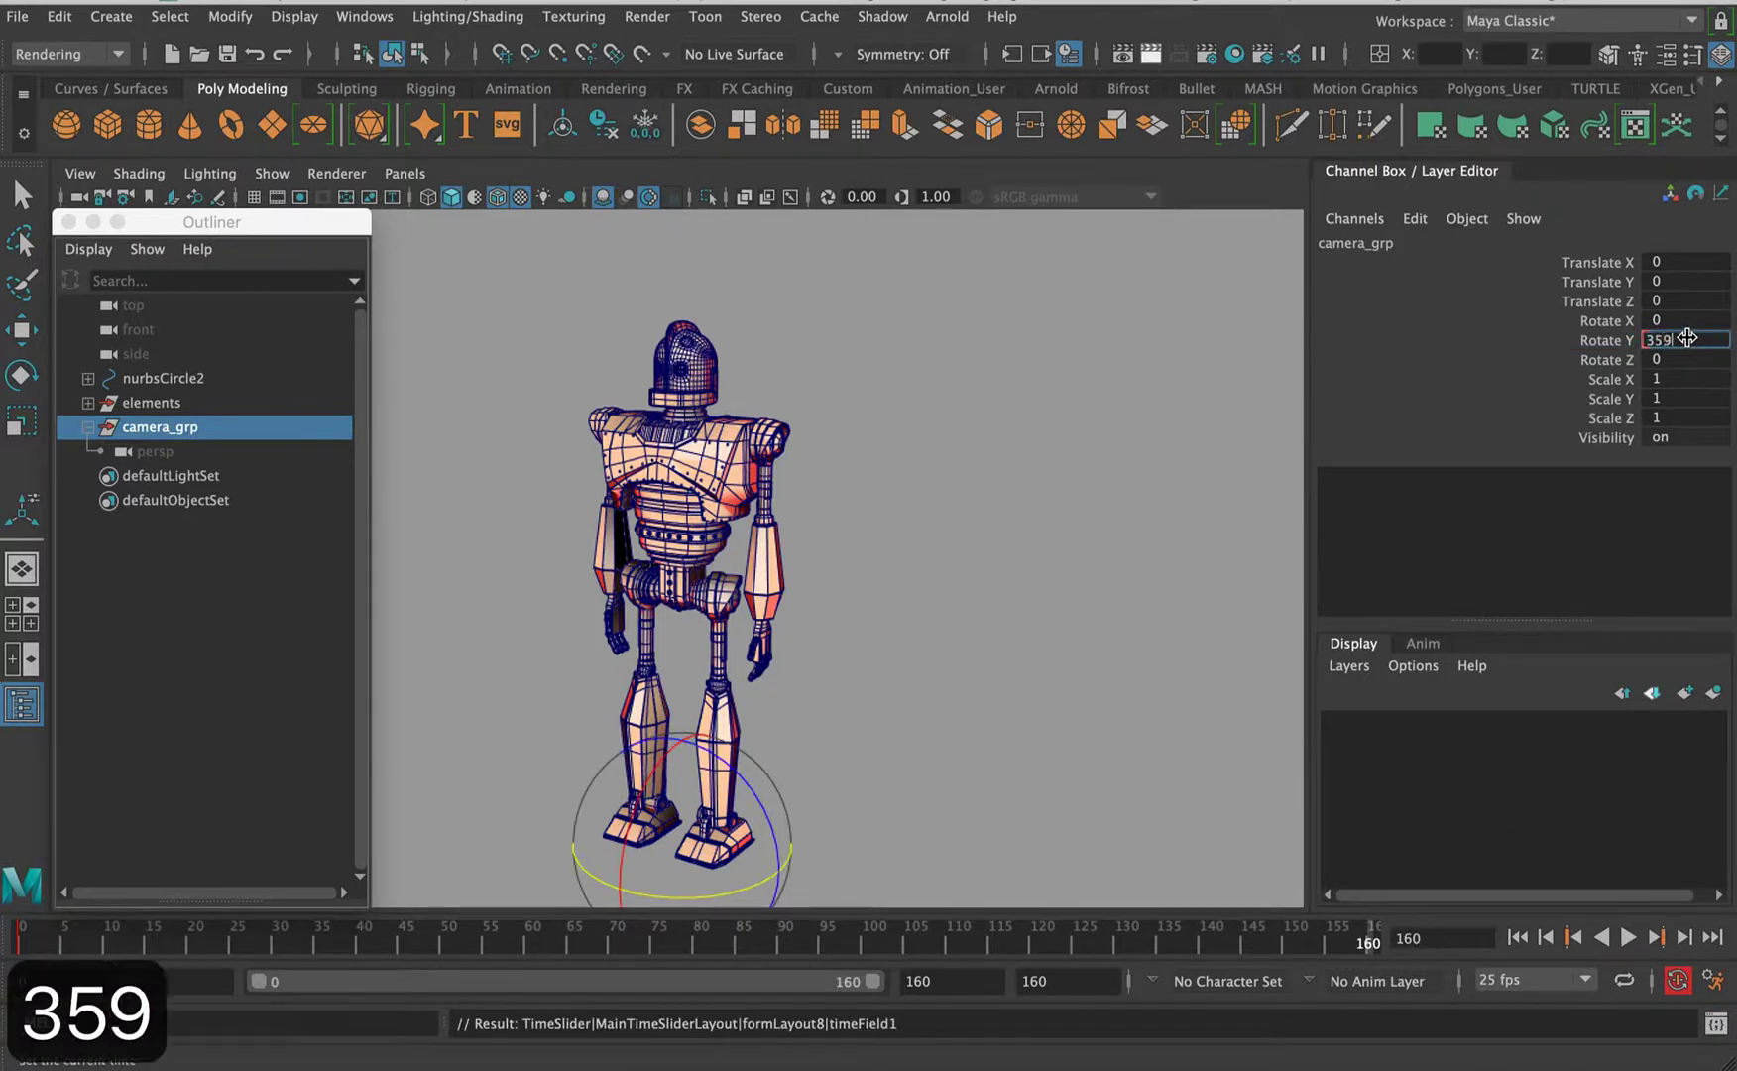
key(Return)
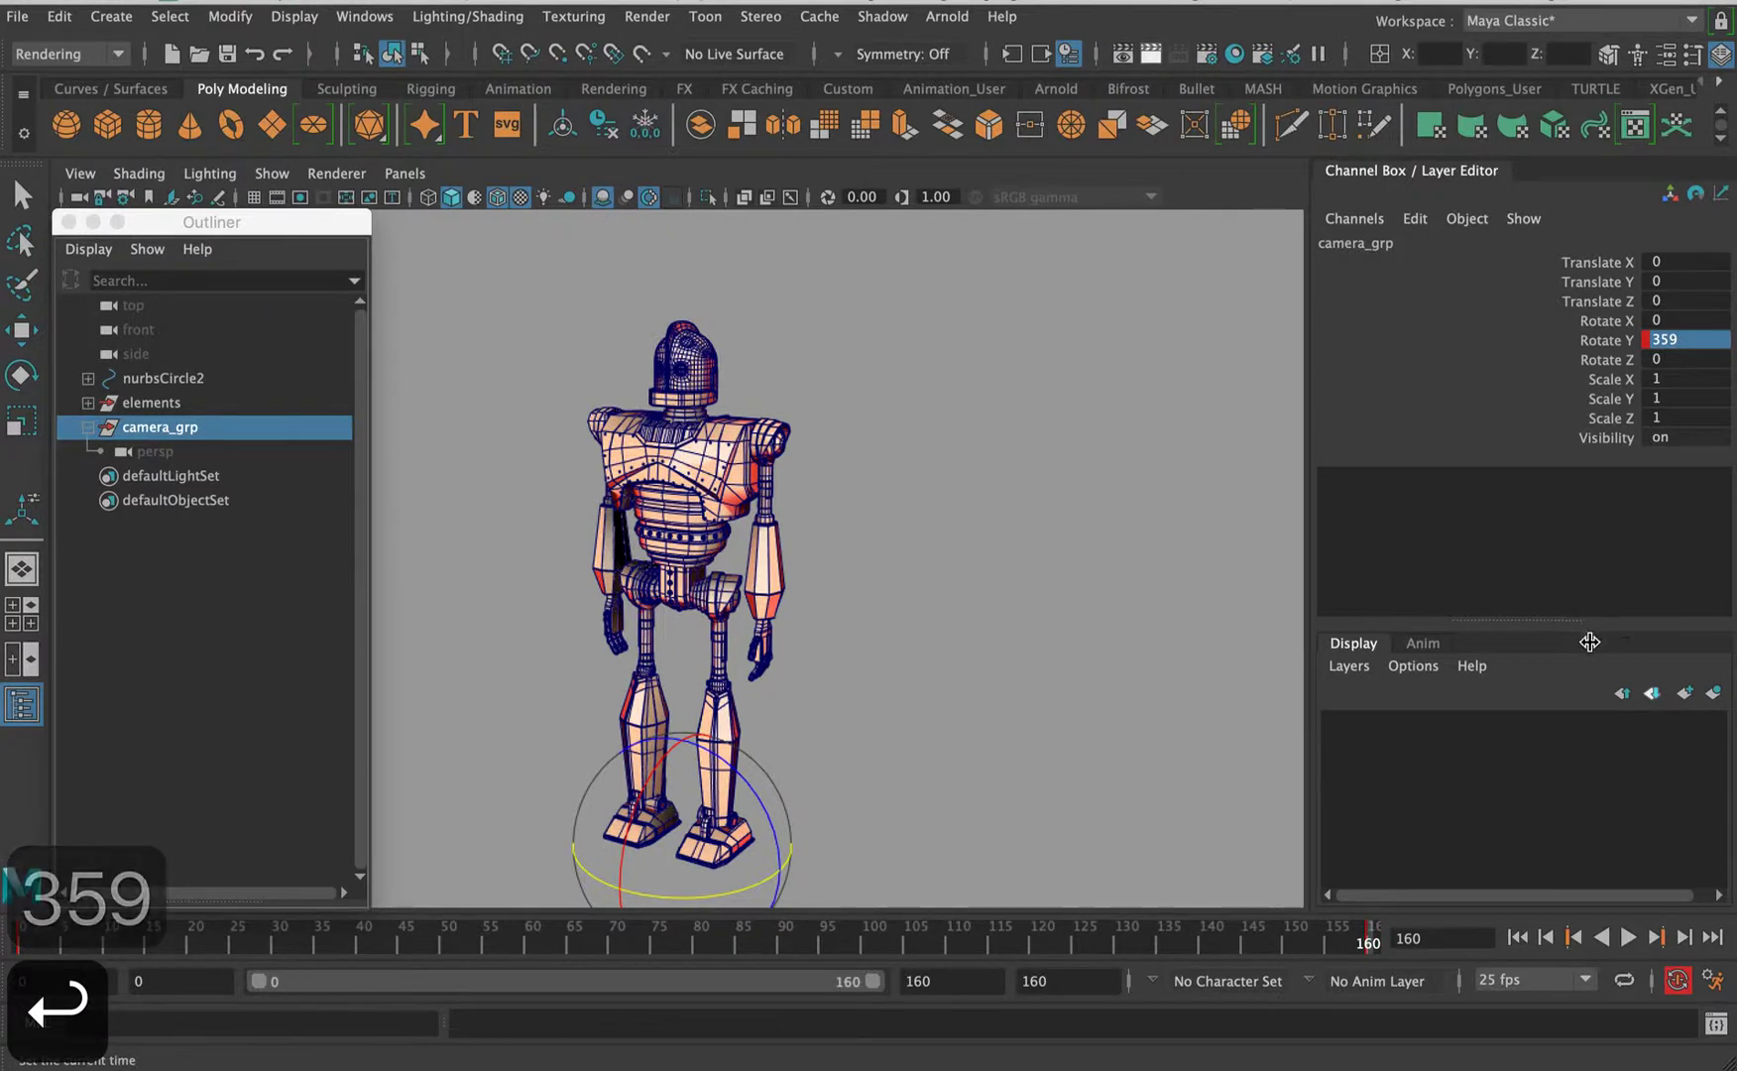
- Go back to frame 0, deselect everything, and play and scrub through the turntable to check the camera rotation
click(1518, 938)
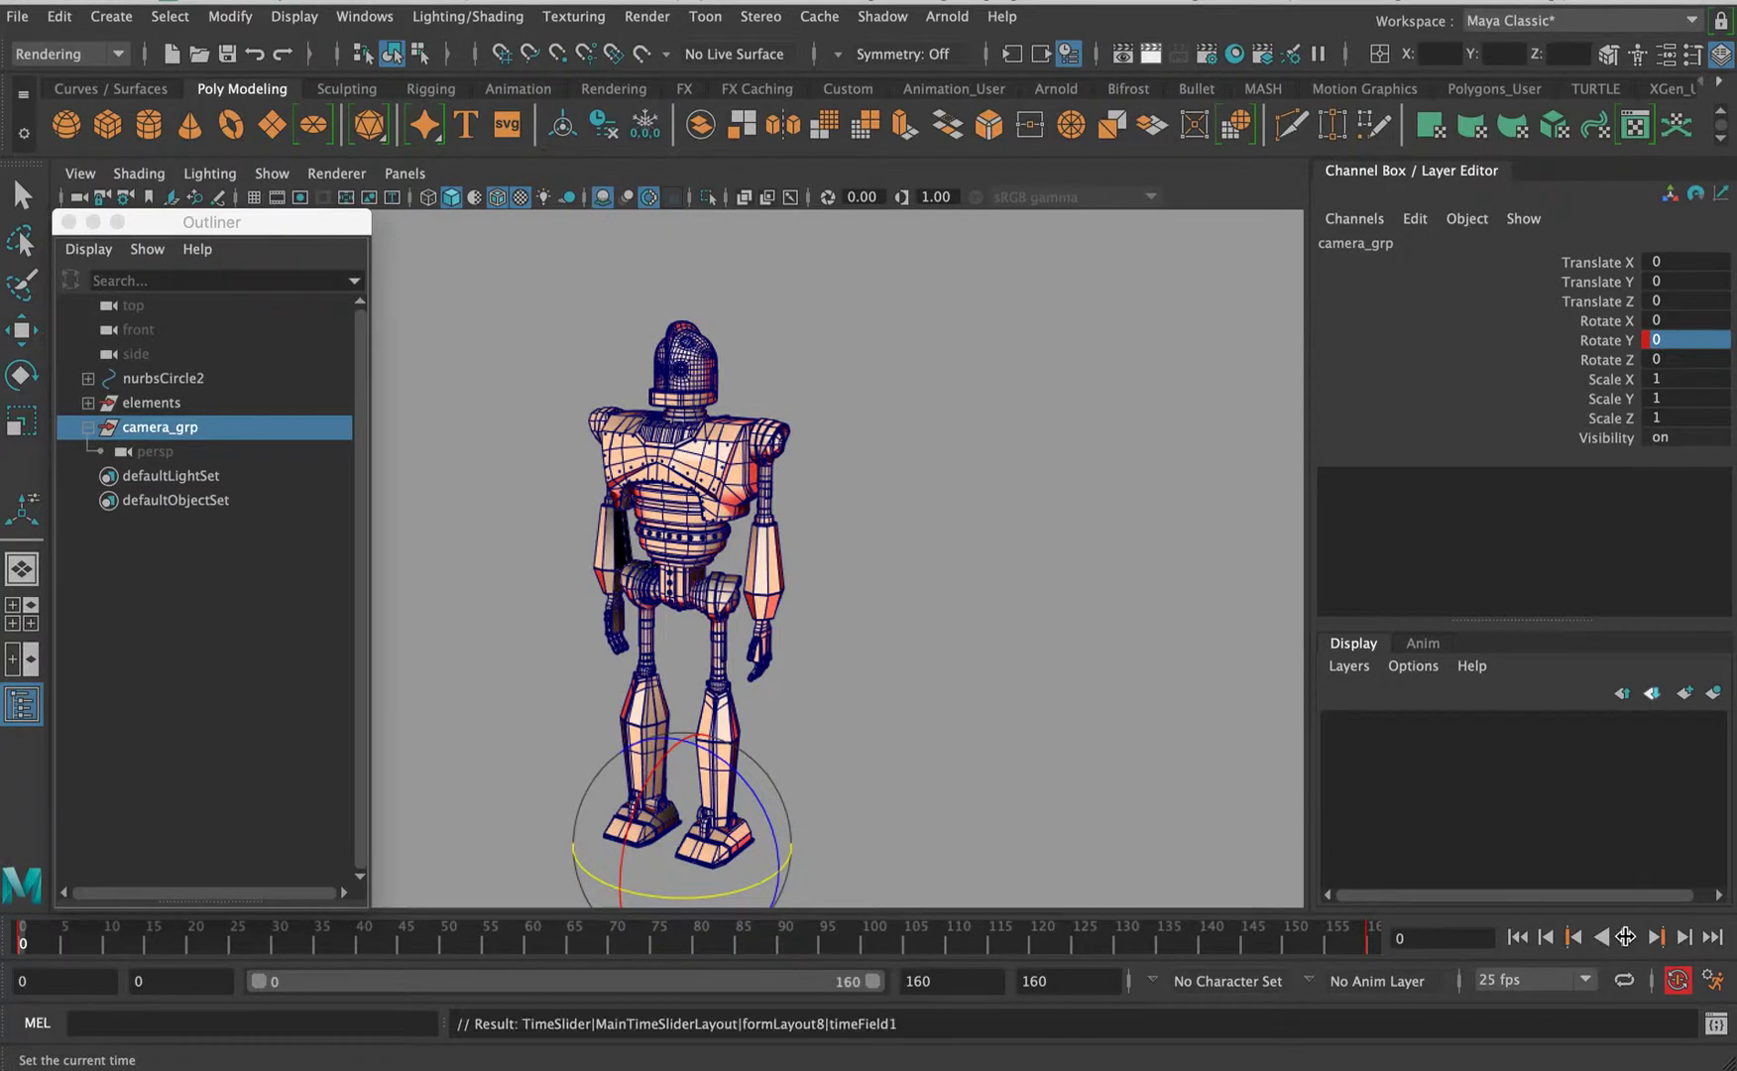
click(221, 498)
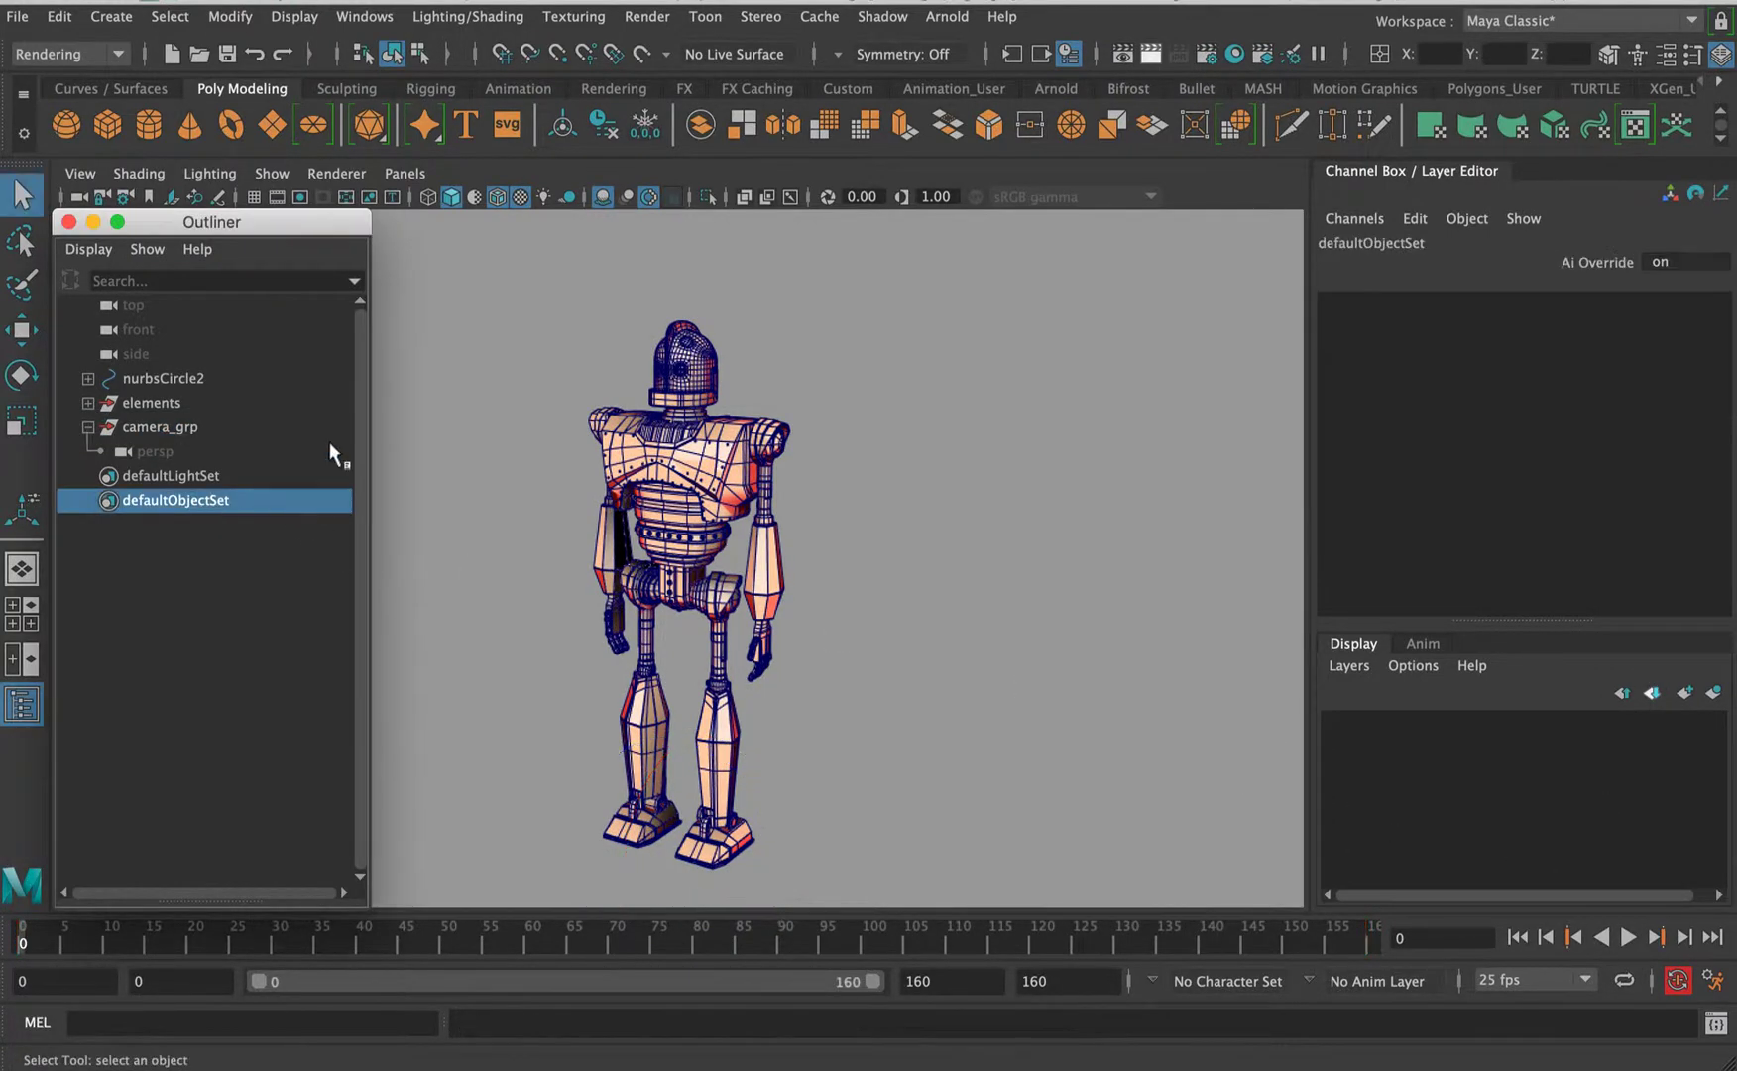
key(q)
click(796, 555)
click(1628, 937)
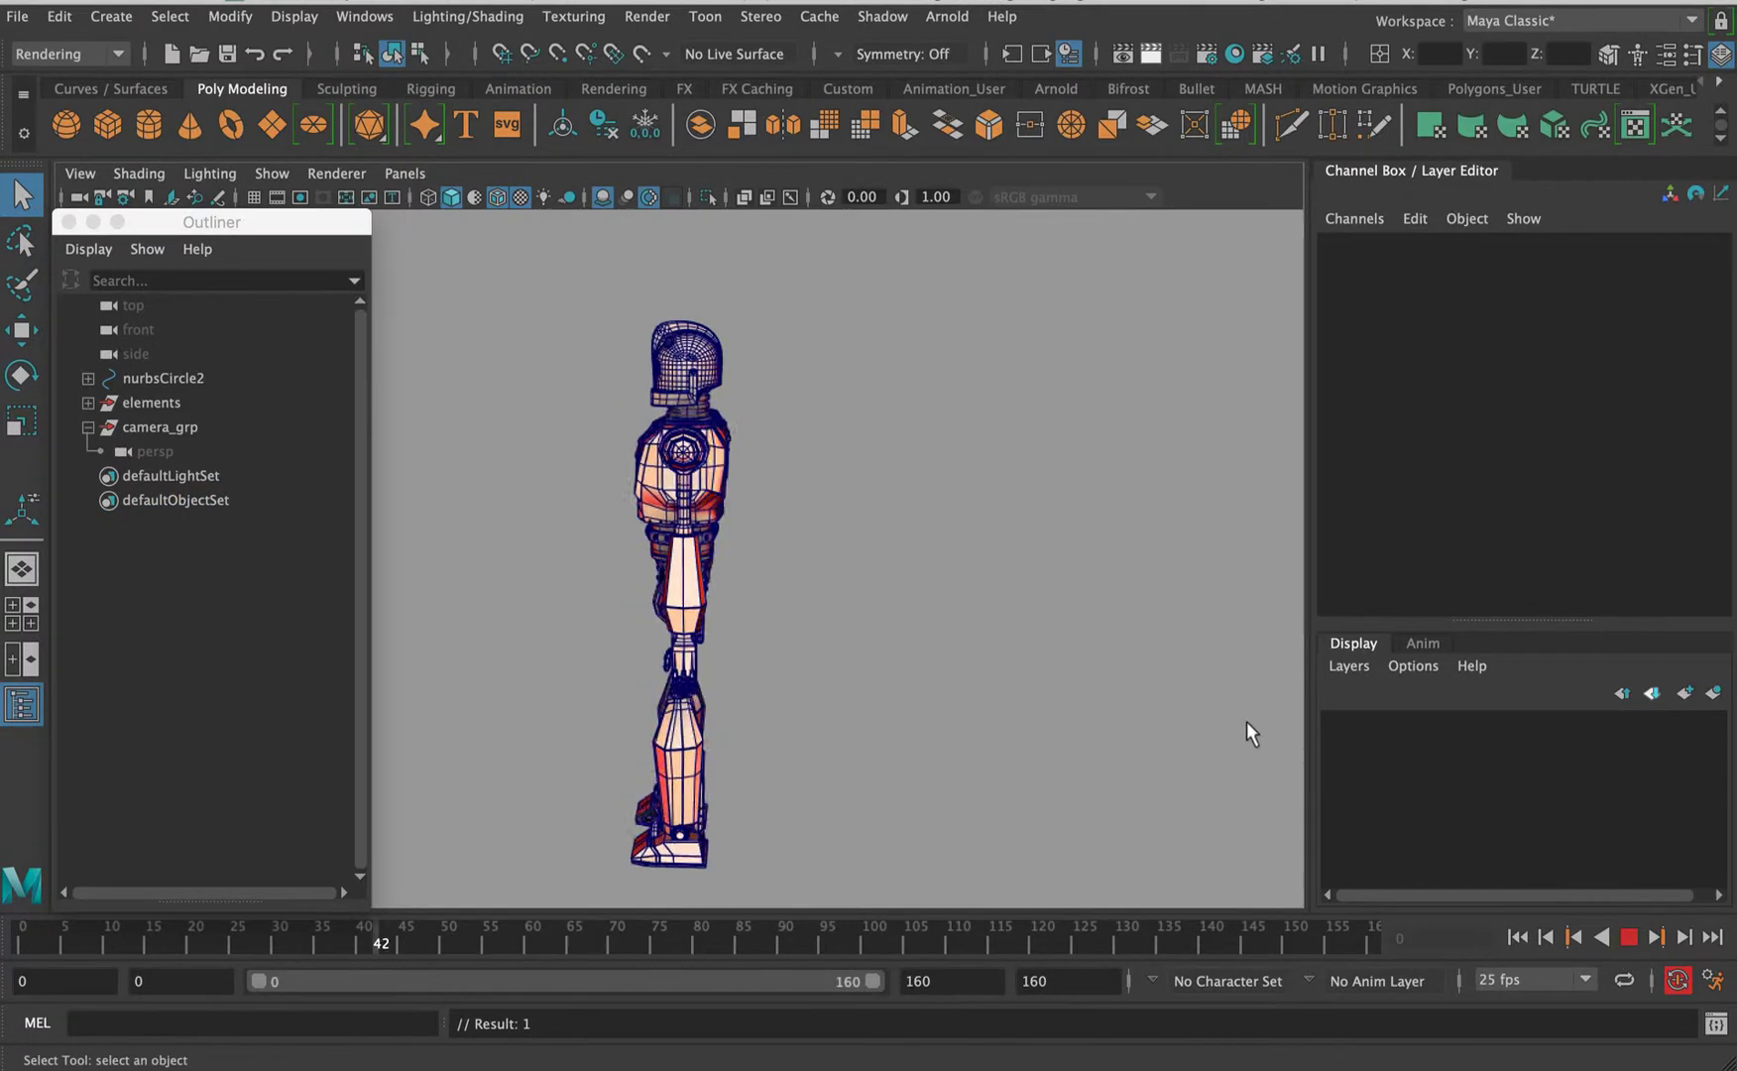
drag(1354, 935, 1212, 923)
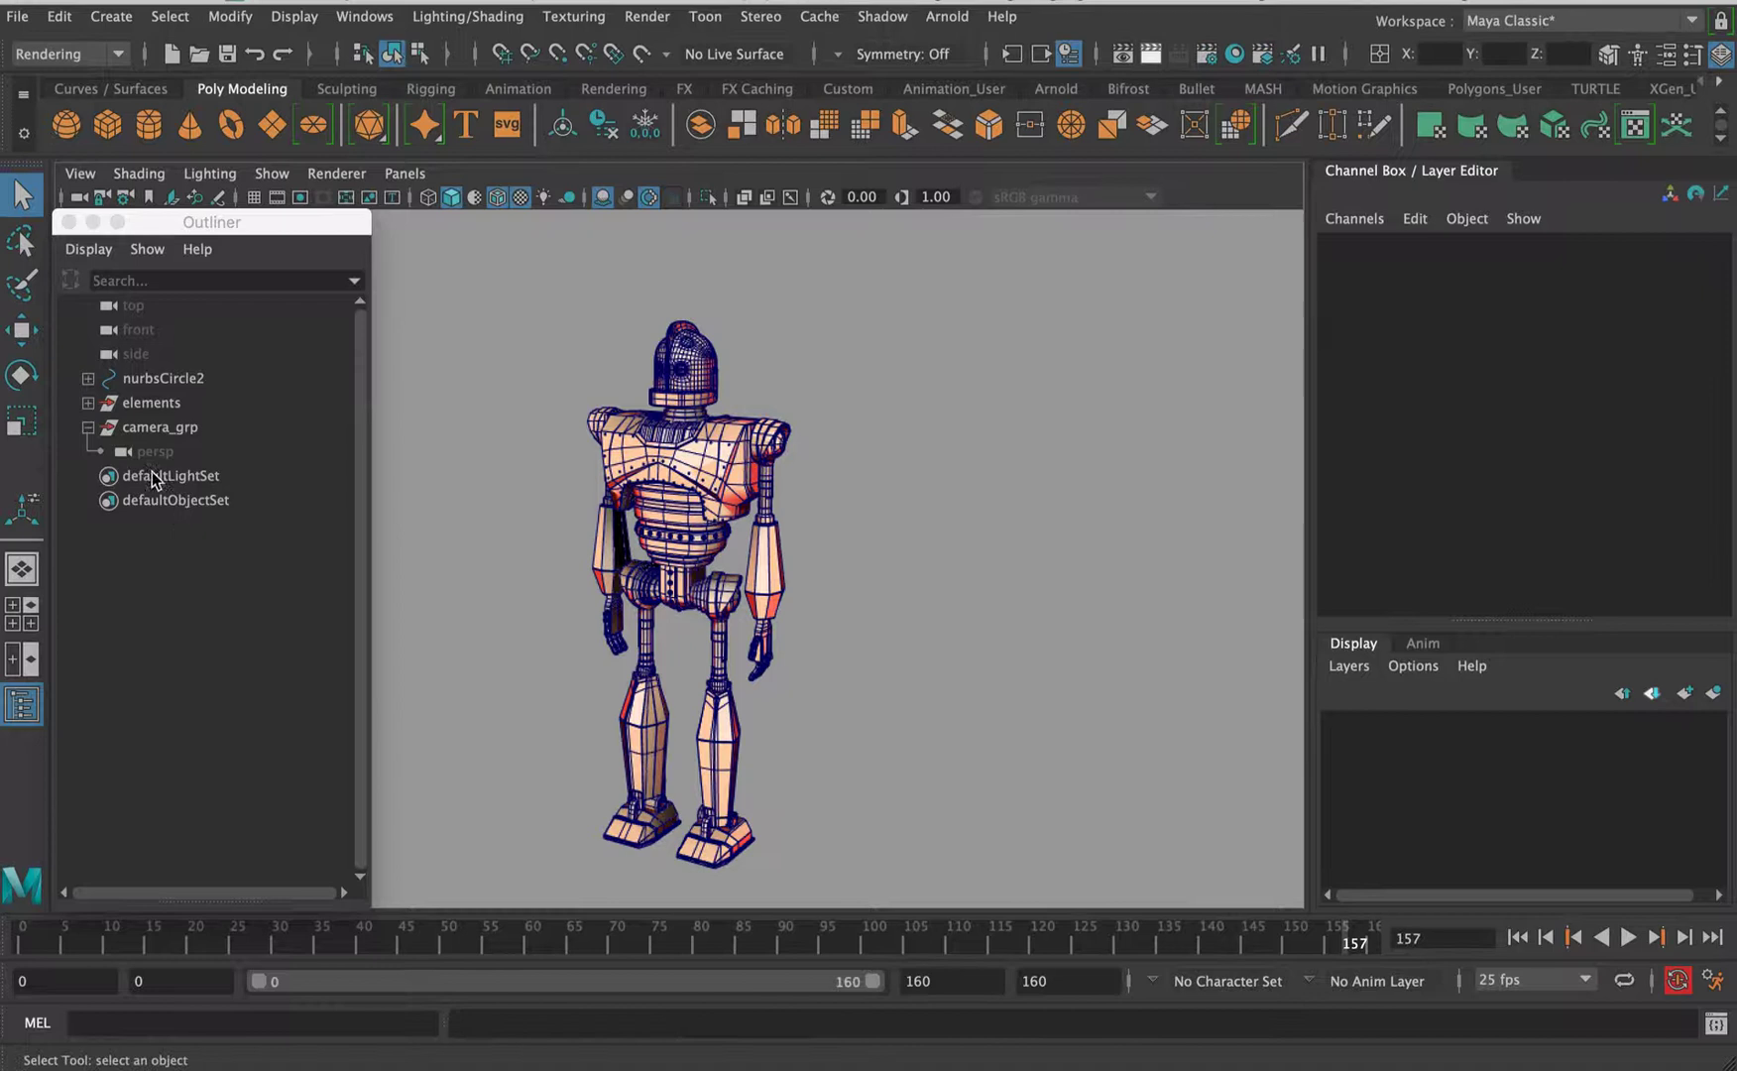
- Open the Graph Editor with the animation curve of camera_grp and return to frame 0
click(159, 426)
click(363, 16)
mouse_move(485, 153)
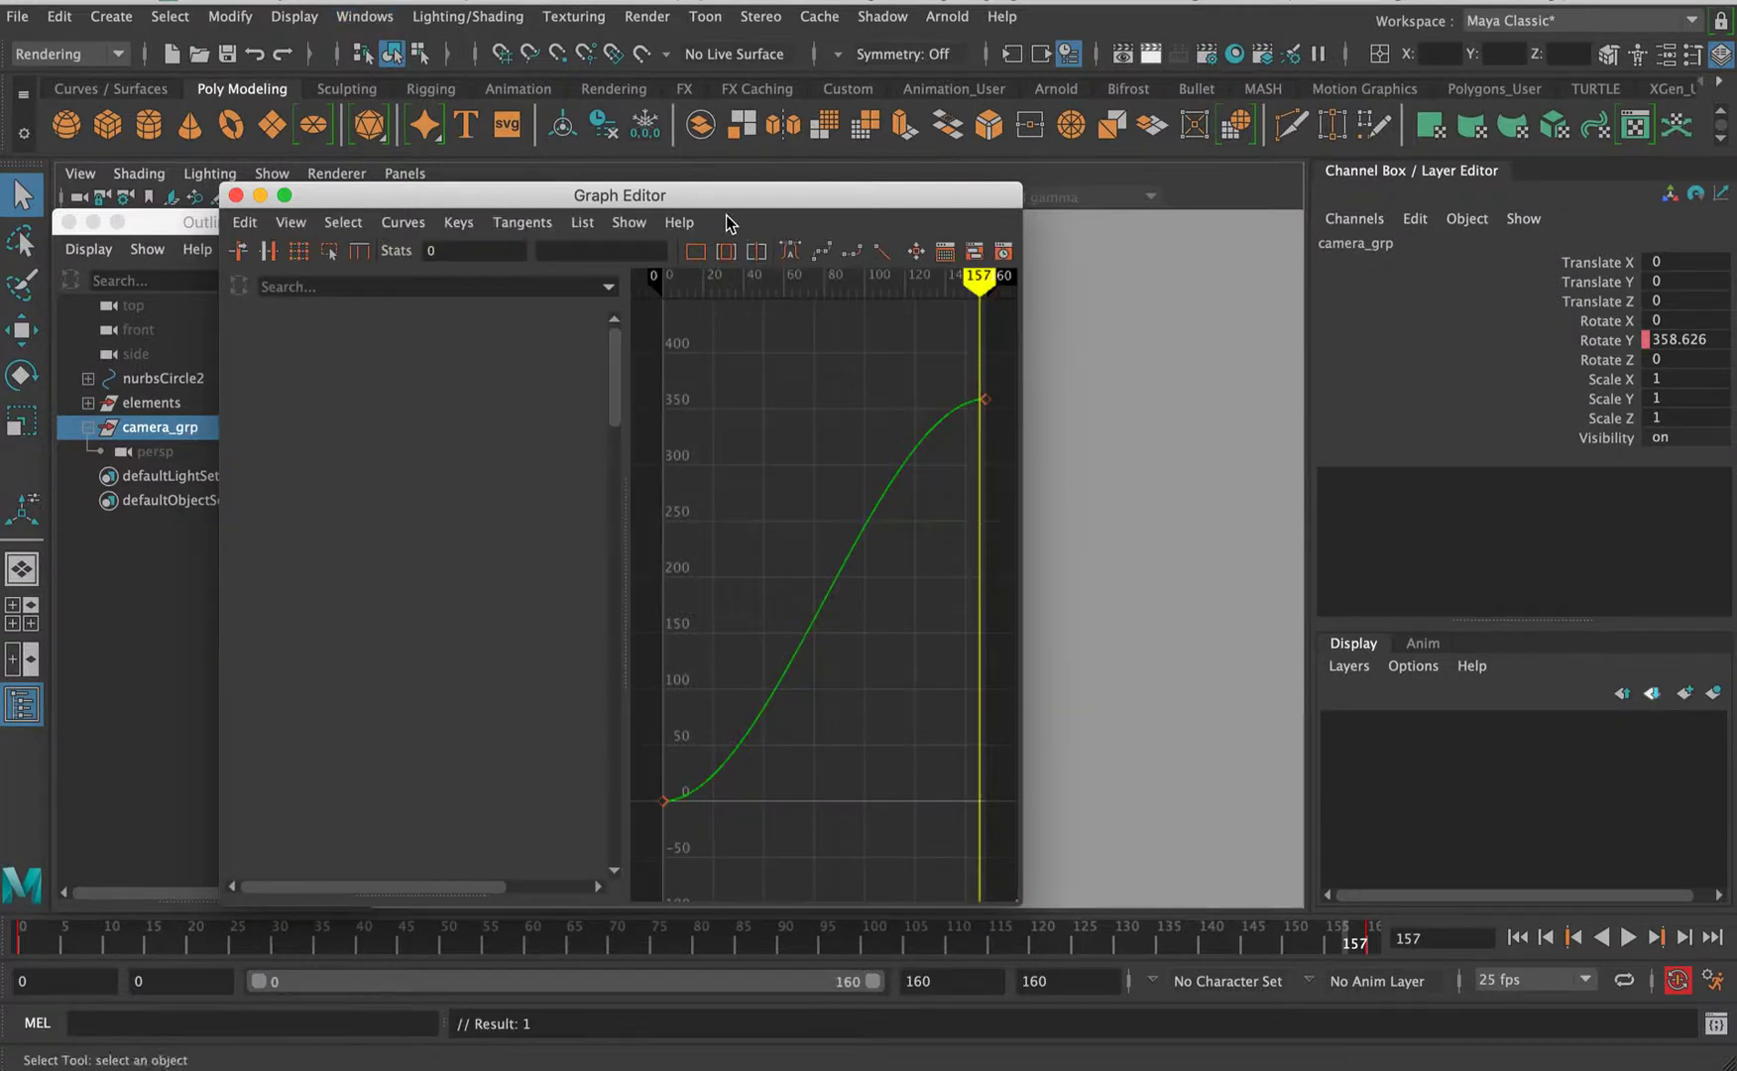
scroll(845, 512, down, 8)
alt+right_drag(839, 524, 752, 524)
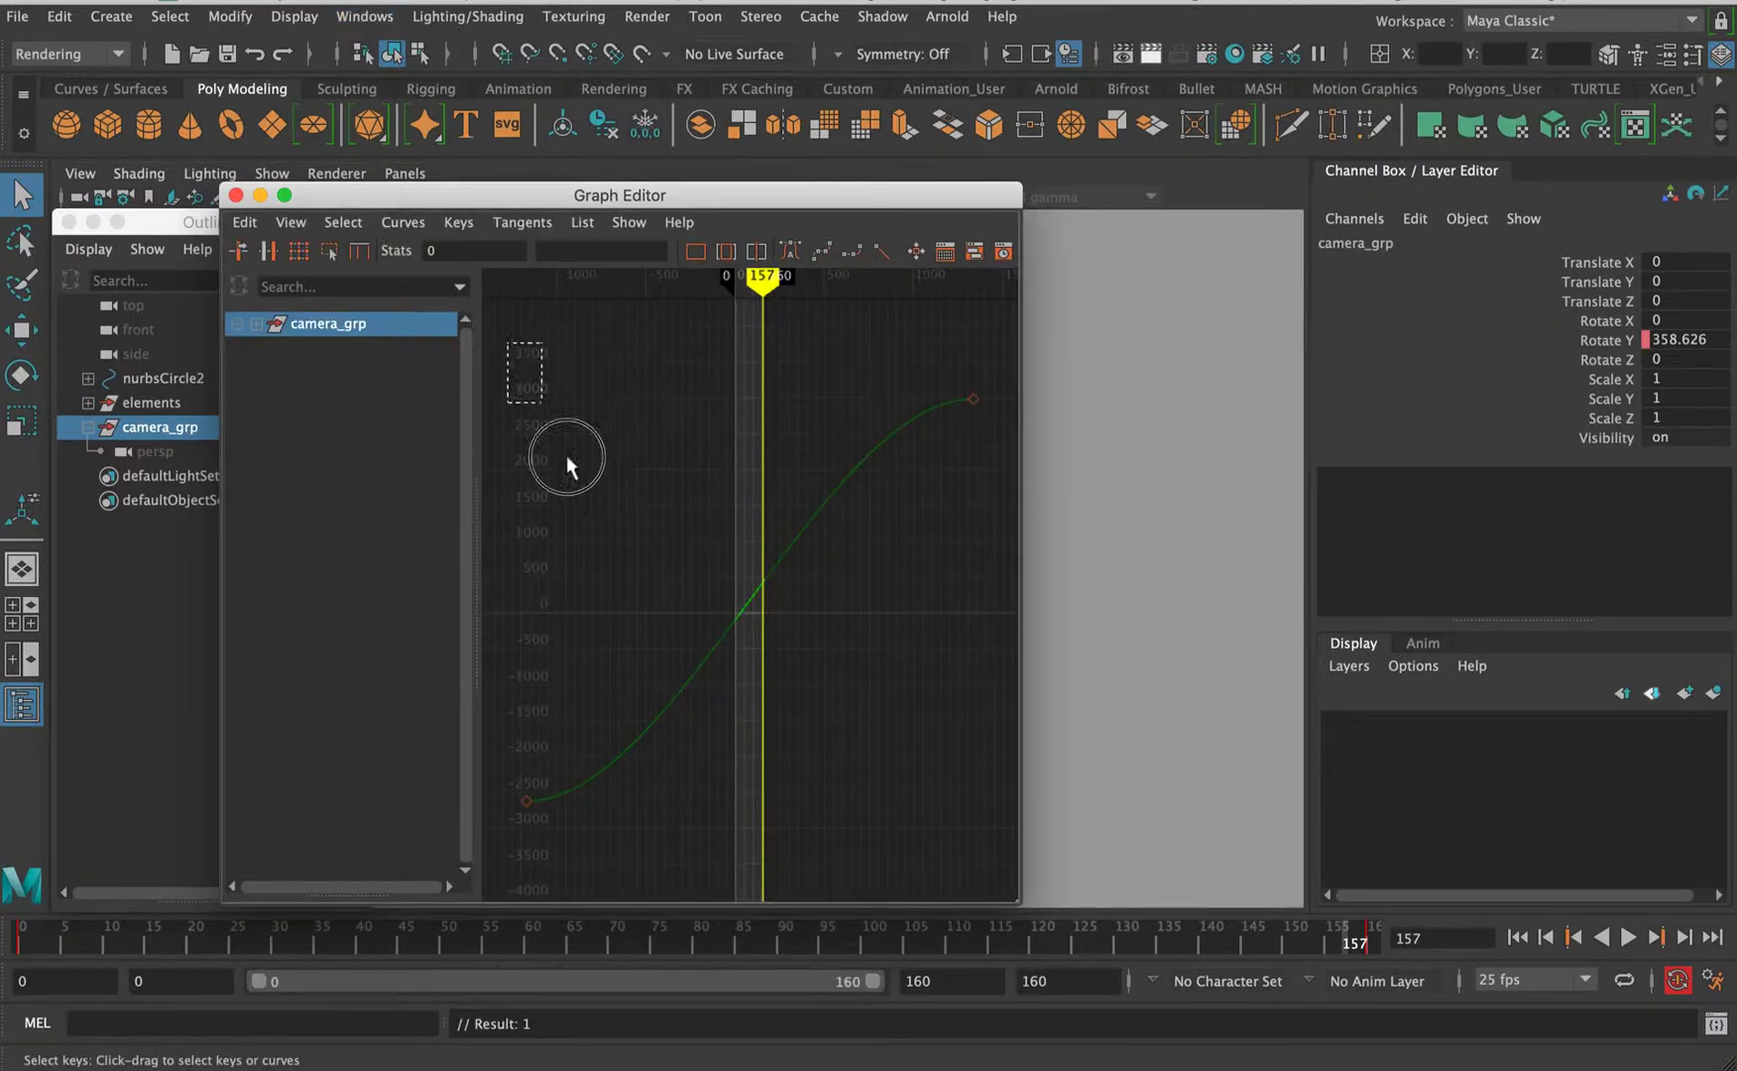
drag(567, 457, 976, 834)
click(18, 941)
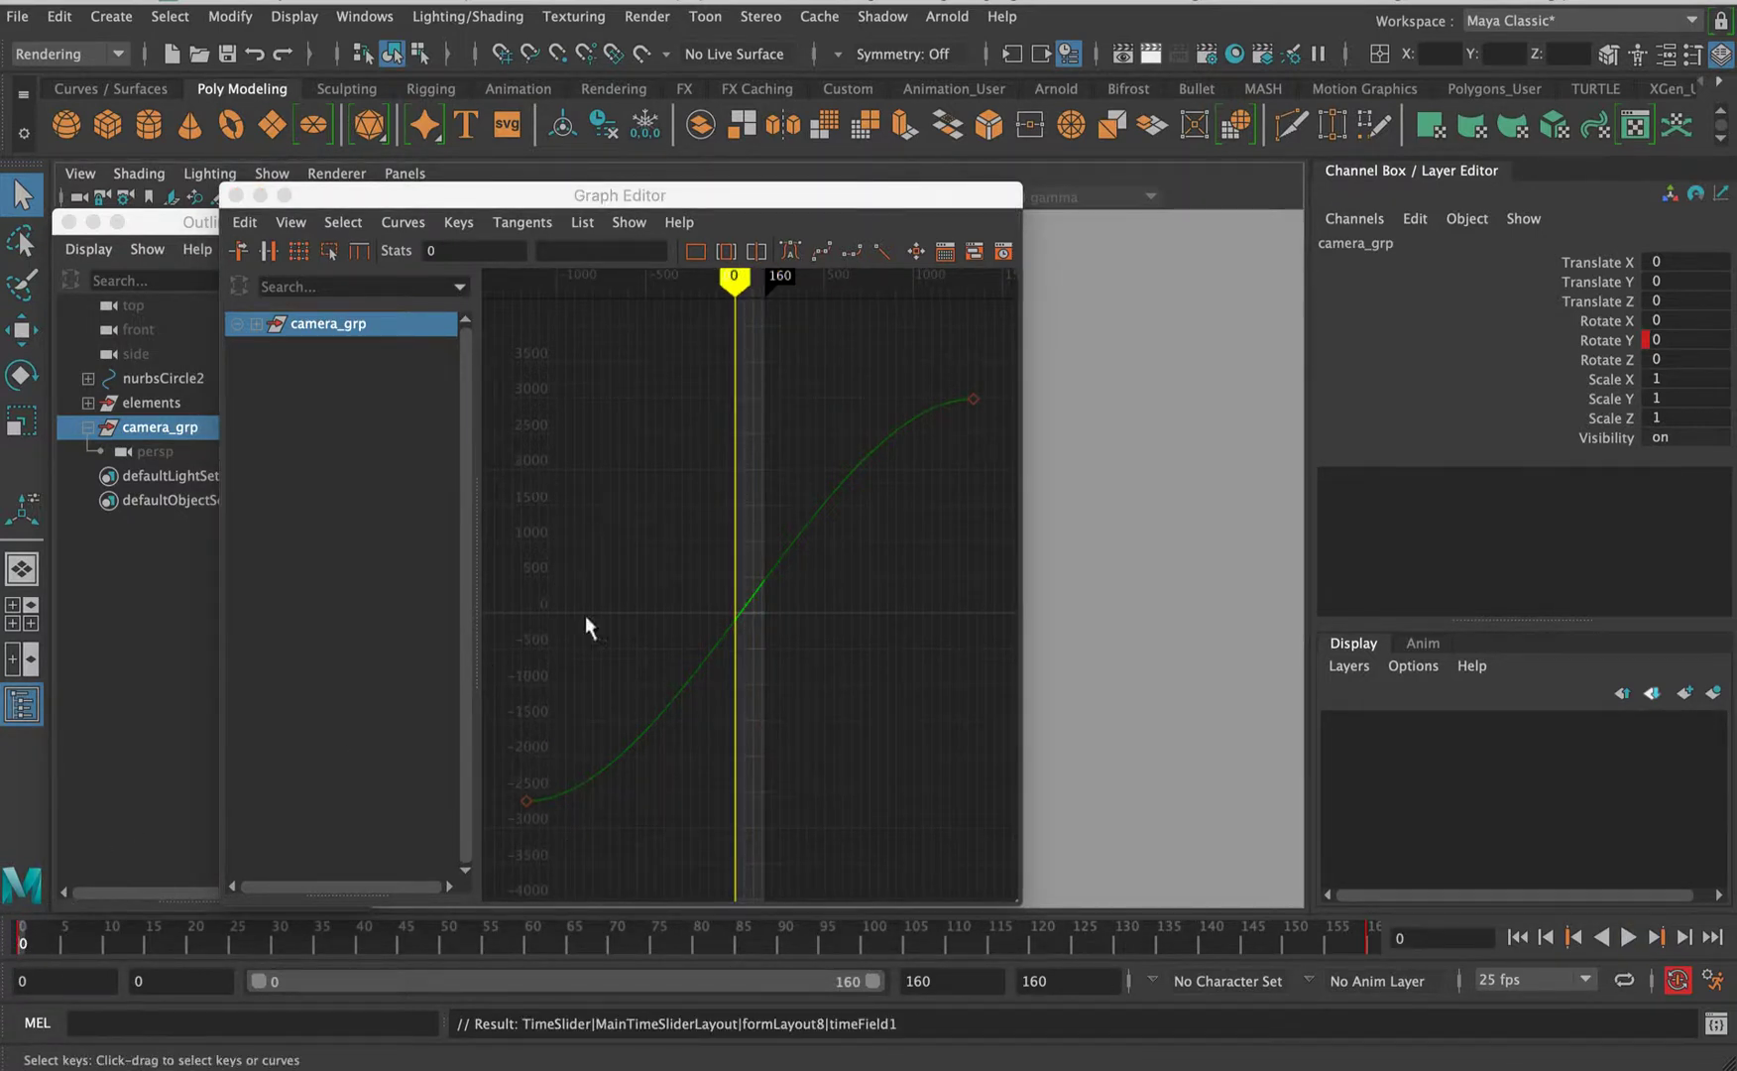
scroll(834, 493, down, 5)
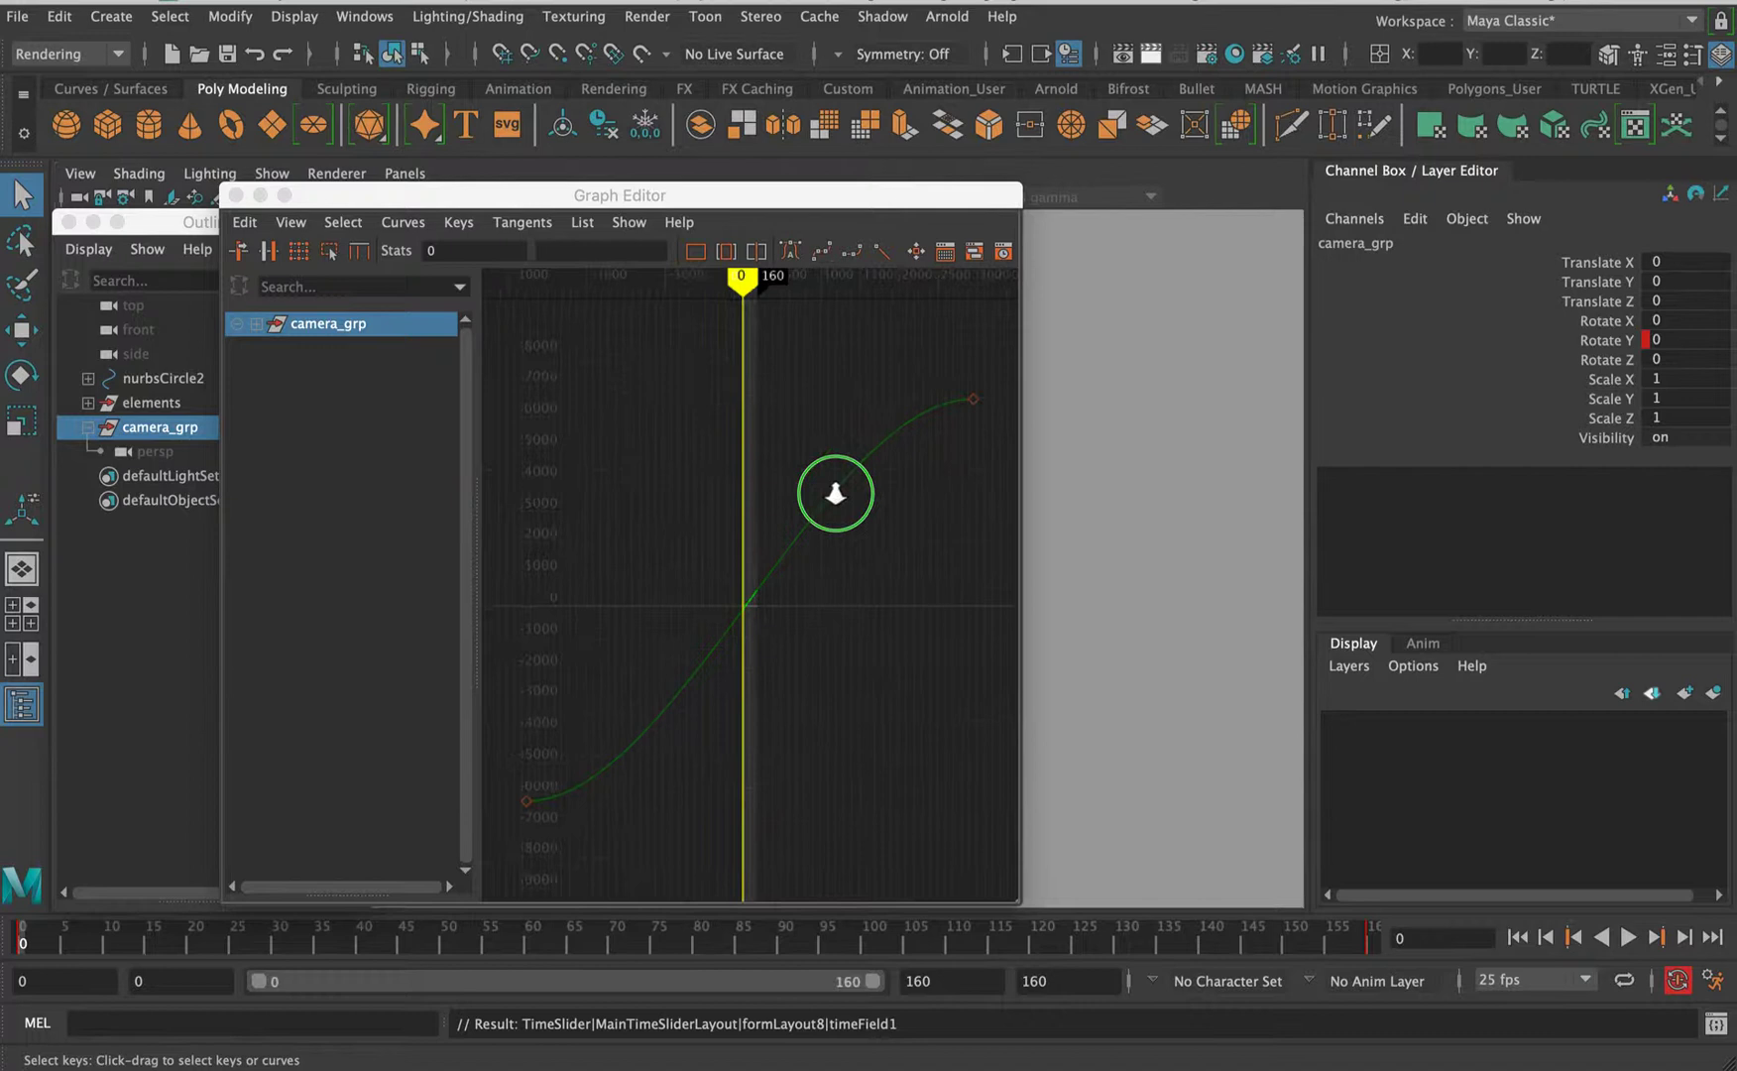
click(518, 417)
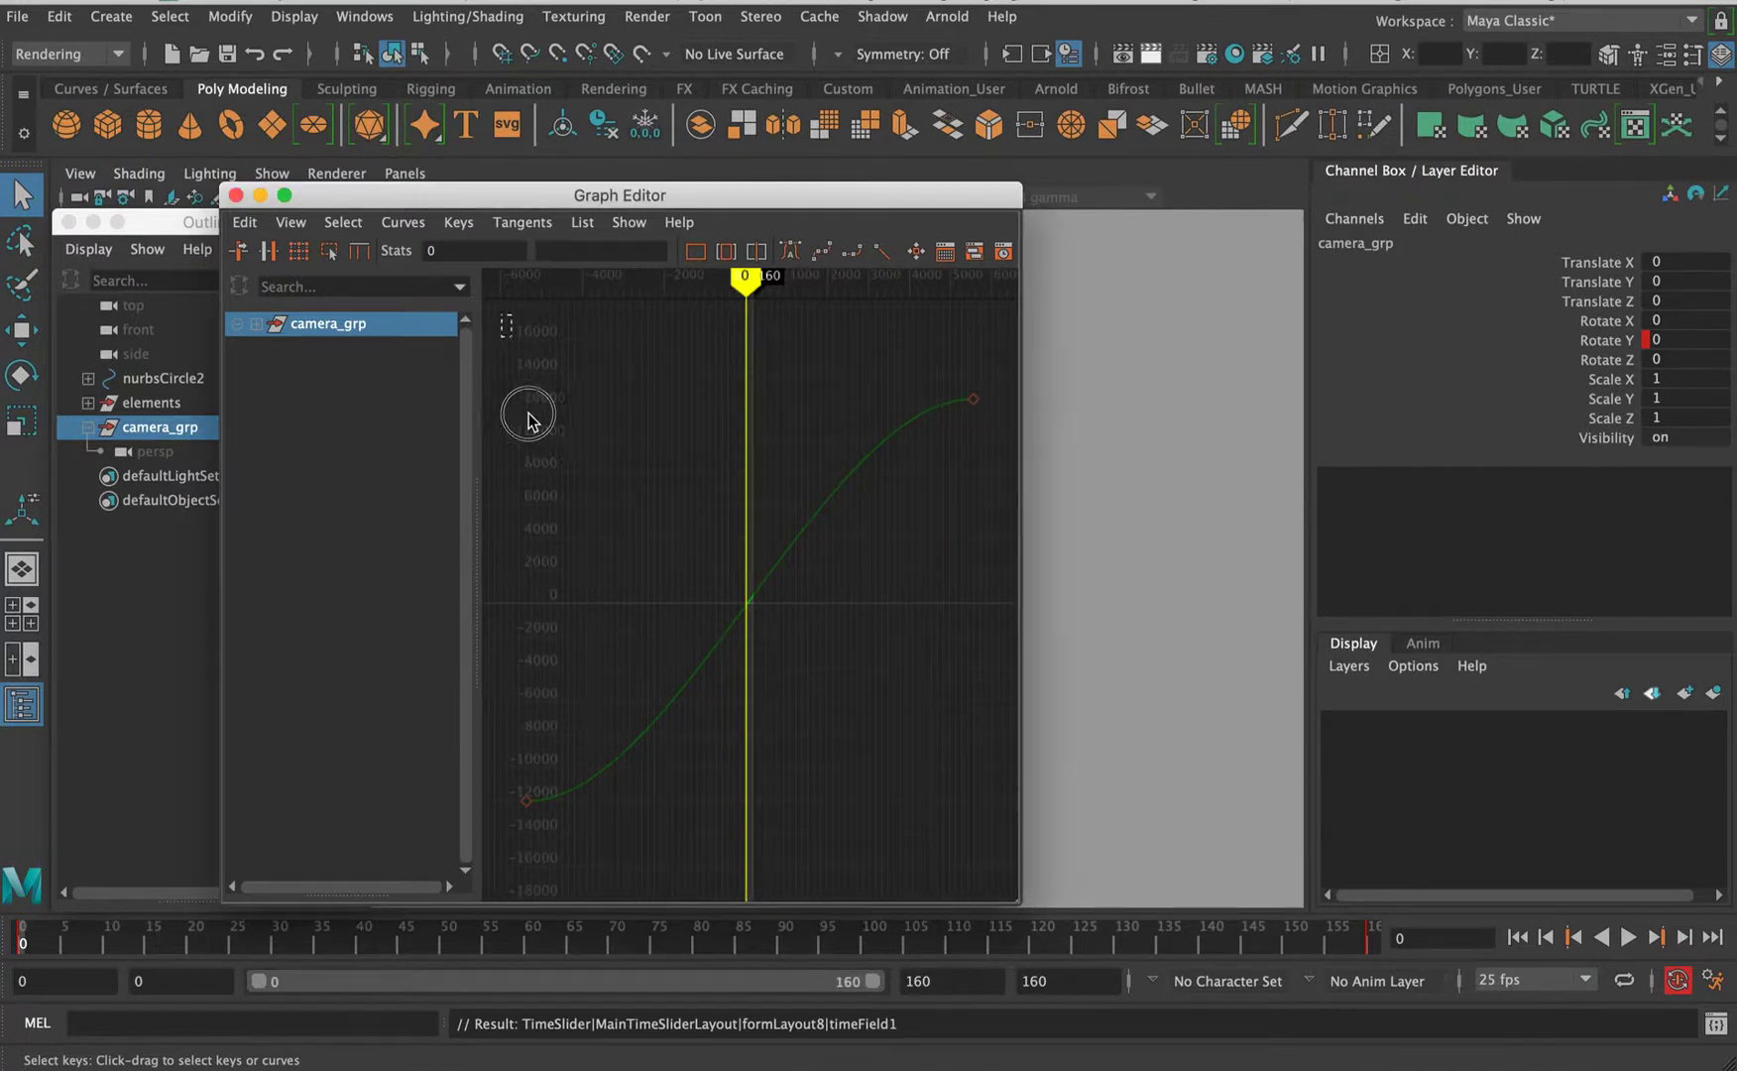
- Clear the Graph Editor's attribute filter, then select and frame the Rotate Y curve of camera_grp
click(258, 324)
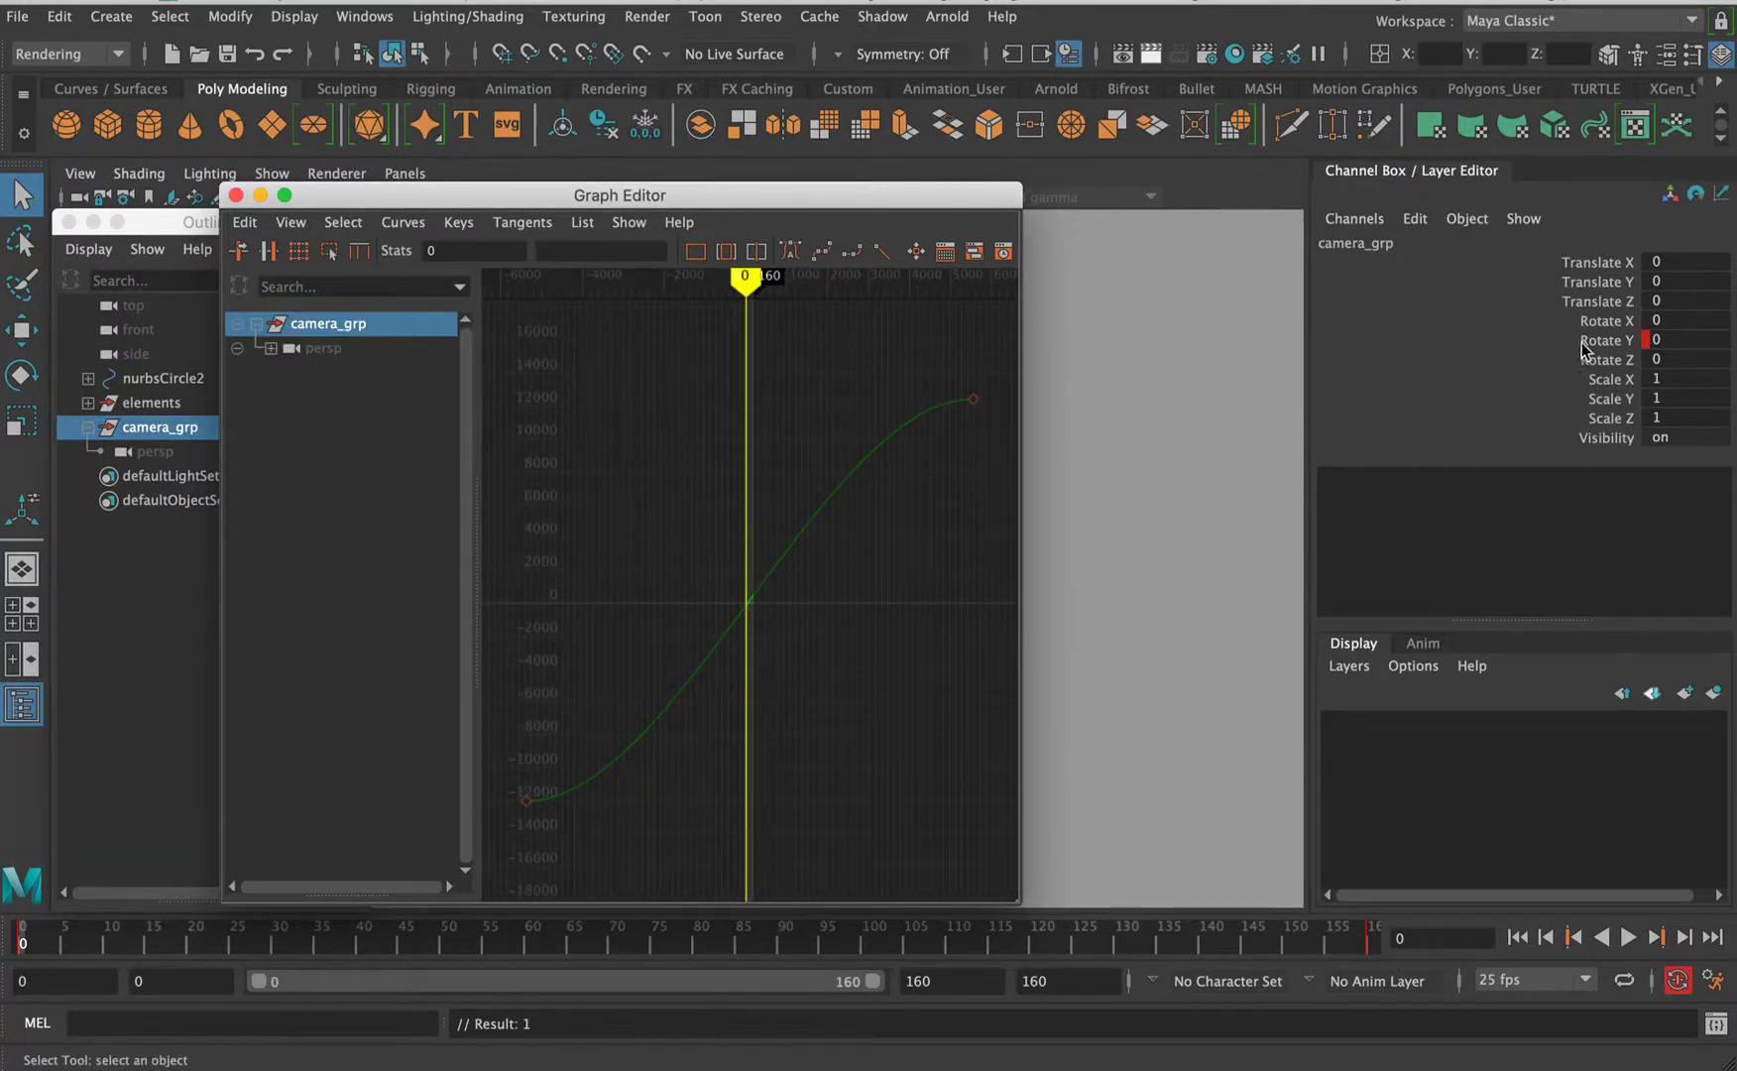
click(1586, 342)
click(629, 222)
click(691, 287)
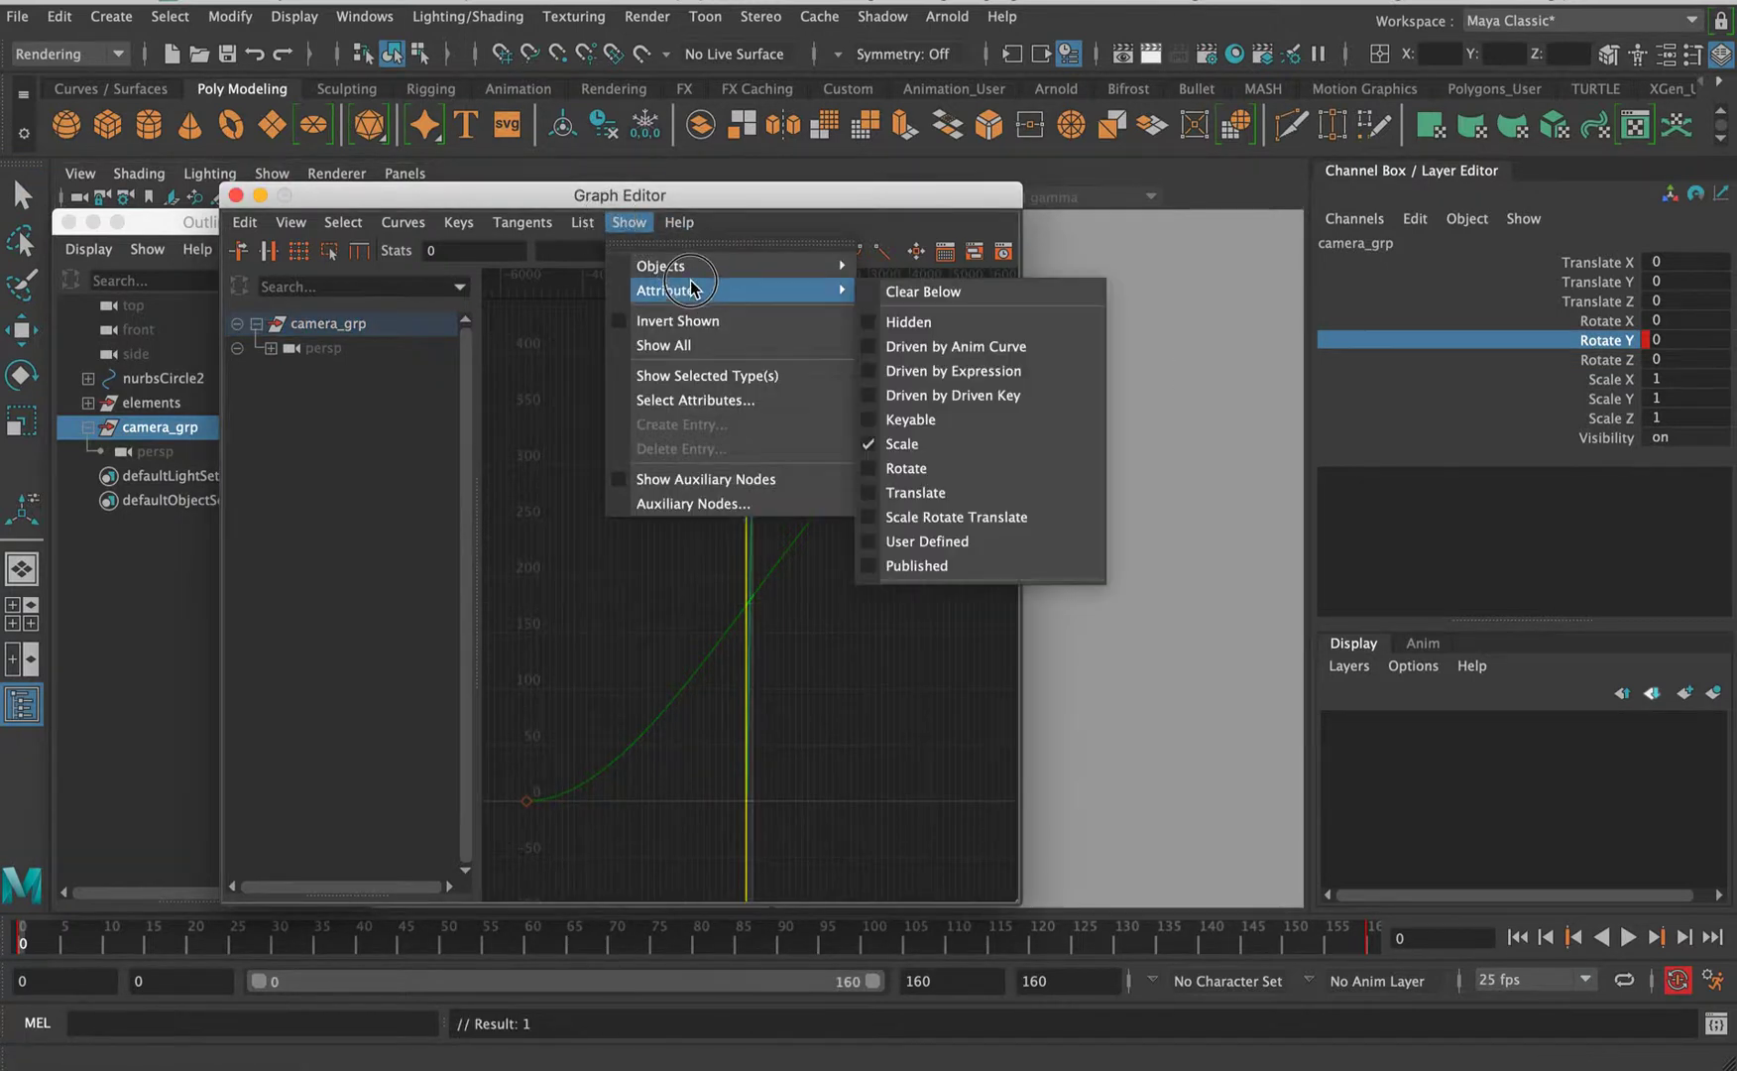
click(913, 294)
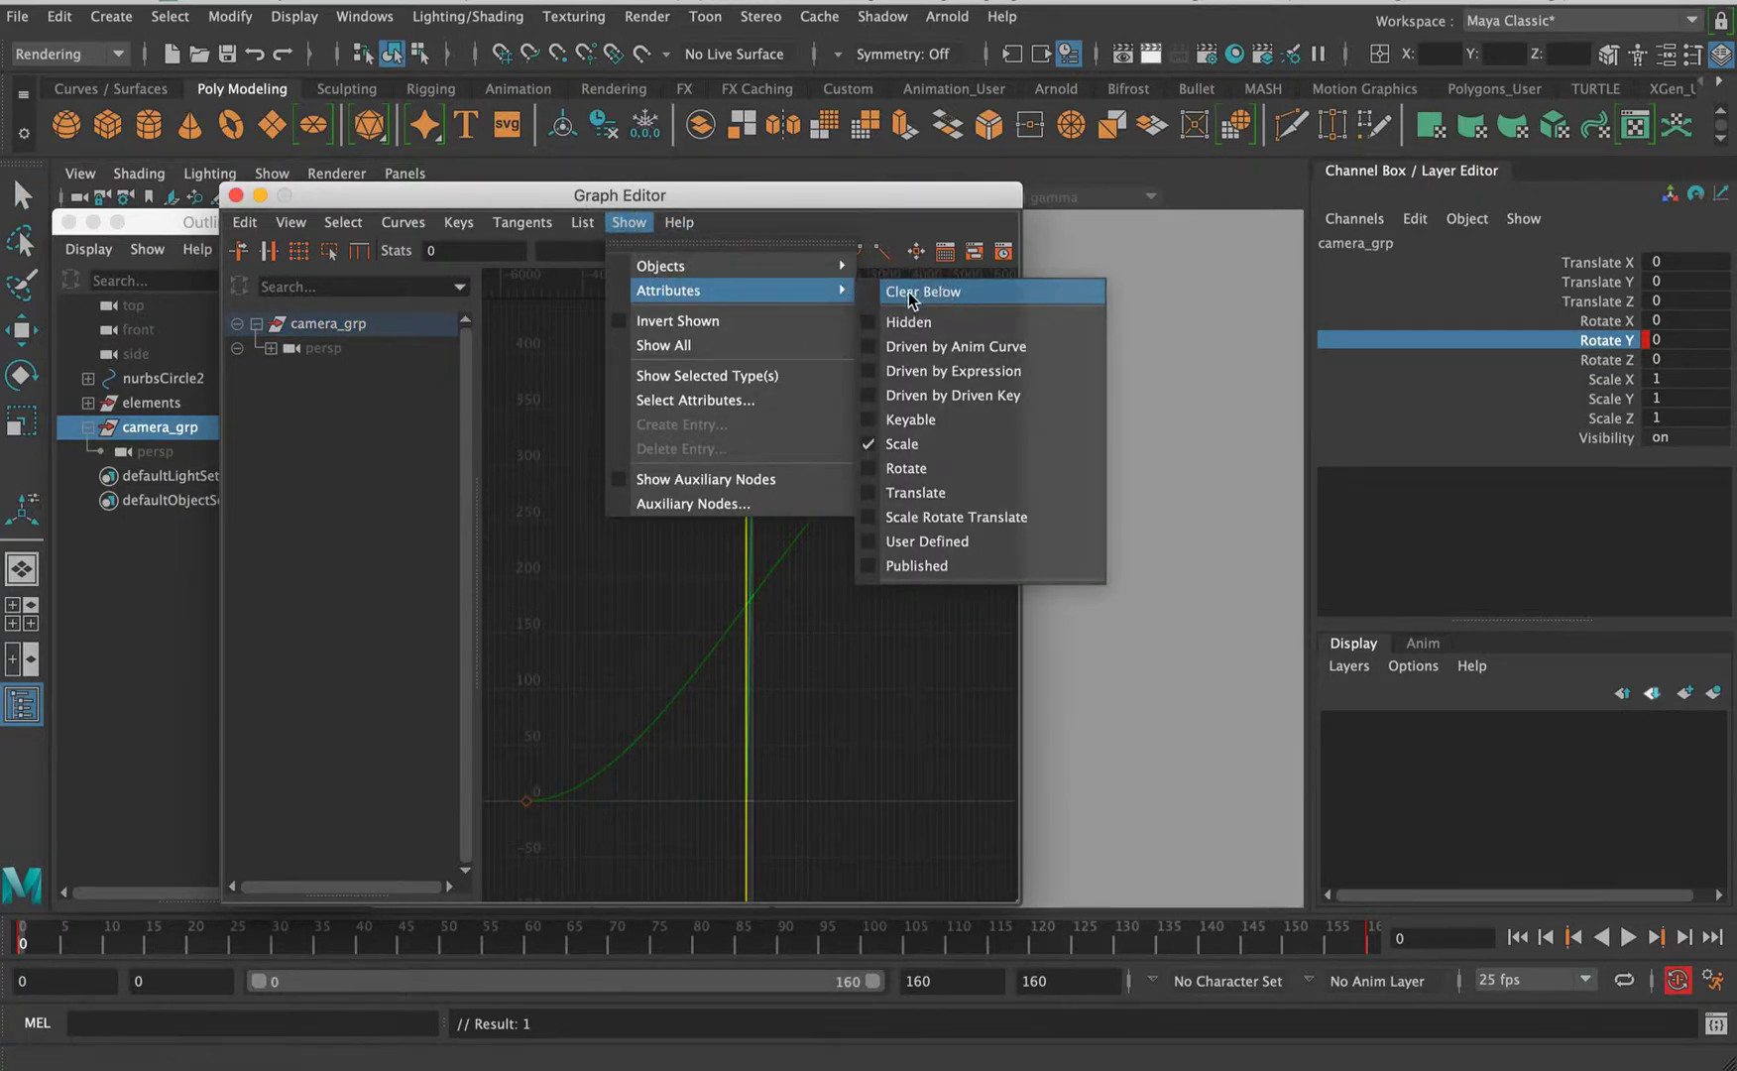
click(359, 353)
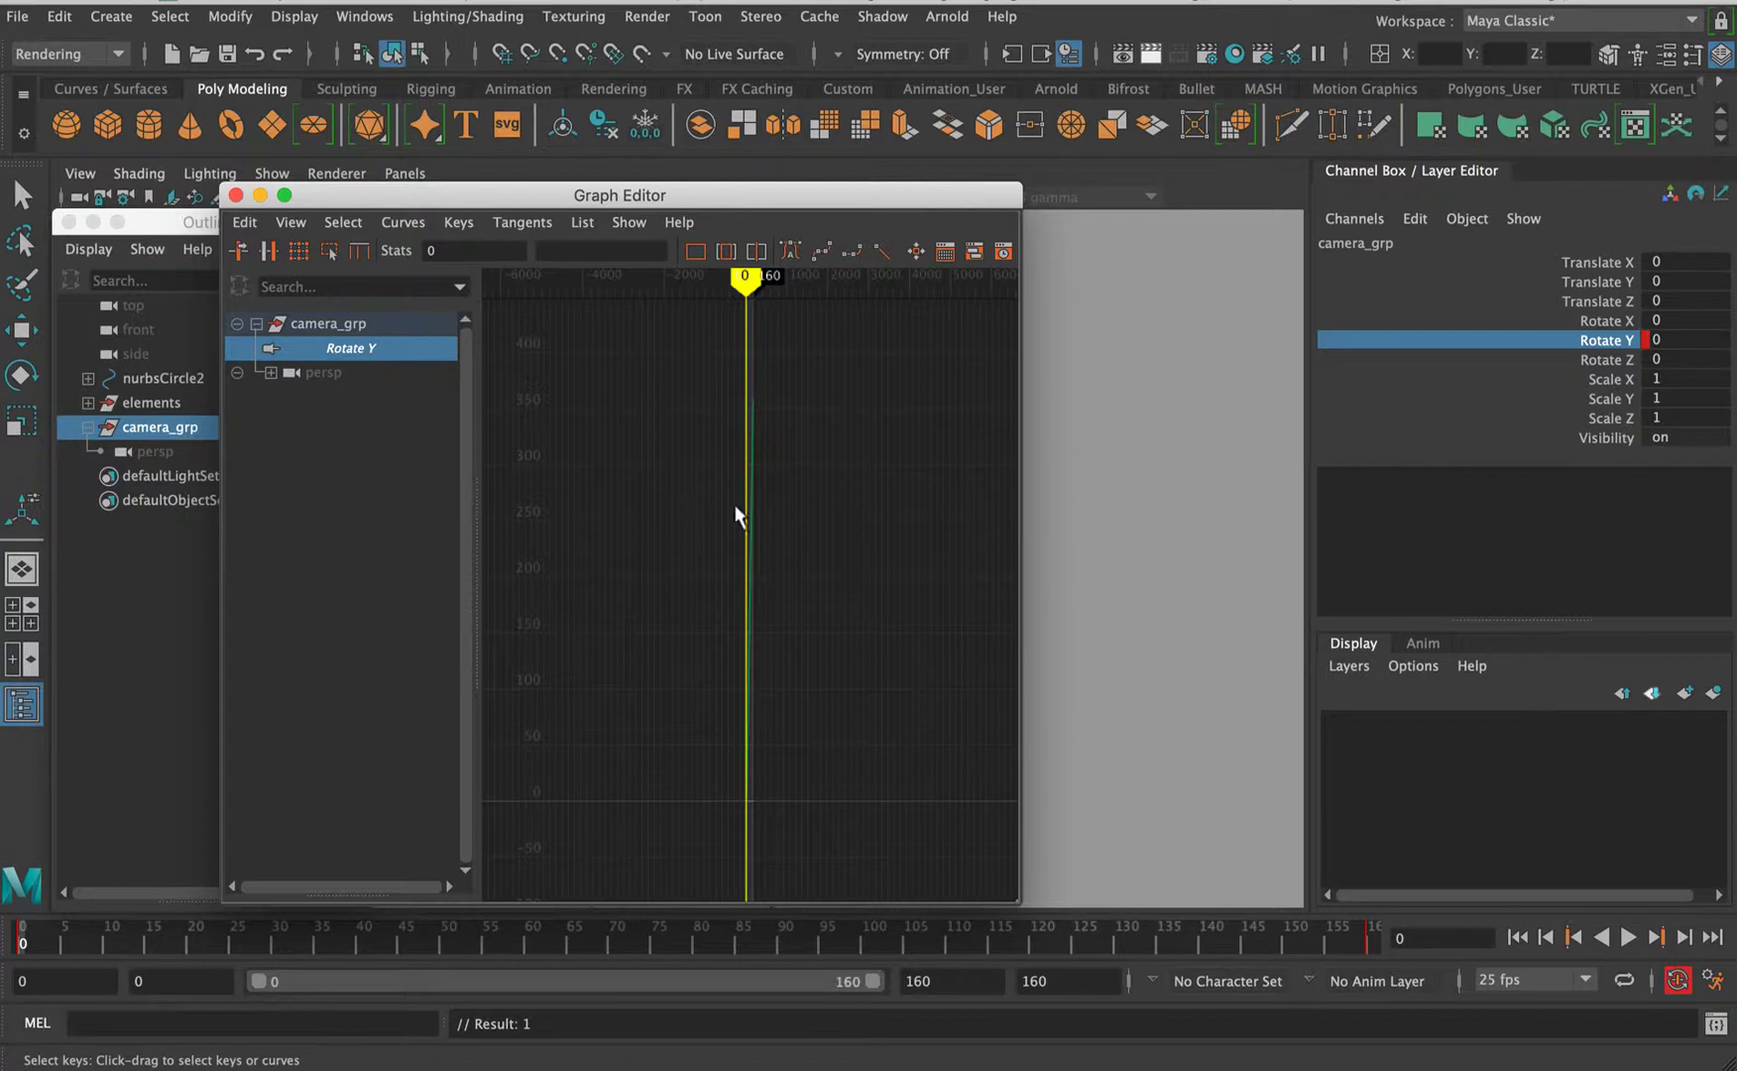
key(f)
- Select both keys of the Rotate Y curve, try other tangent types, and set their tangents to linear
drag(500, 335, 981, 877)
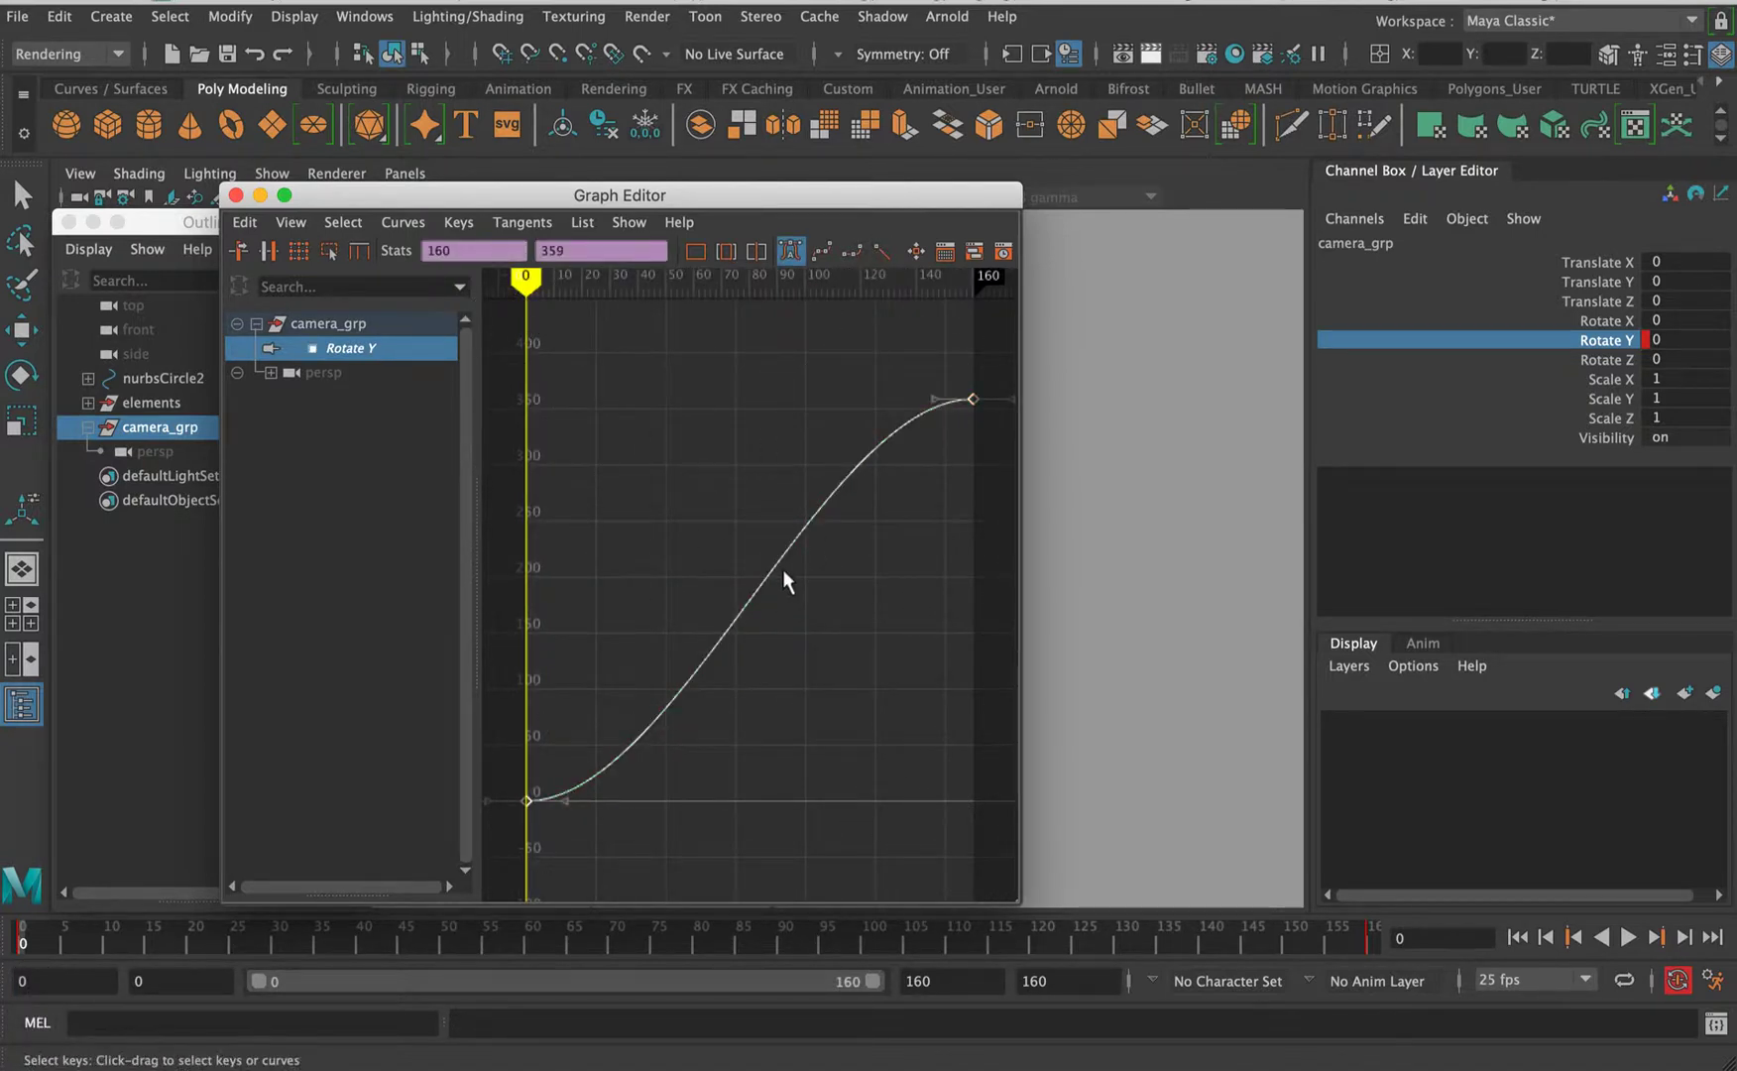
click(725, 417)
drag(499, 330, 991, 864)
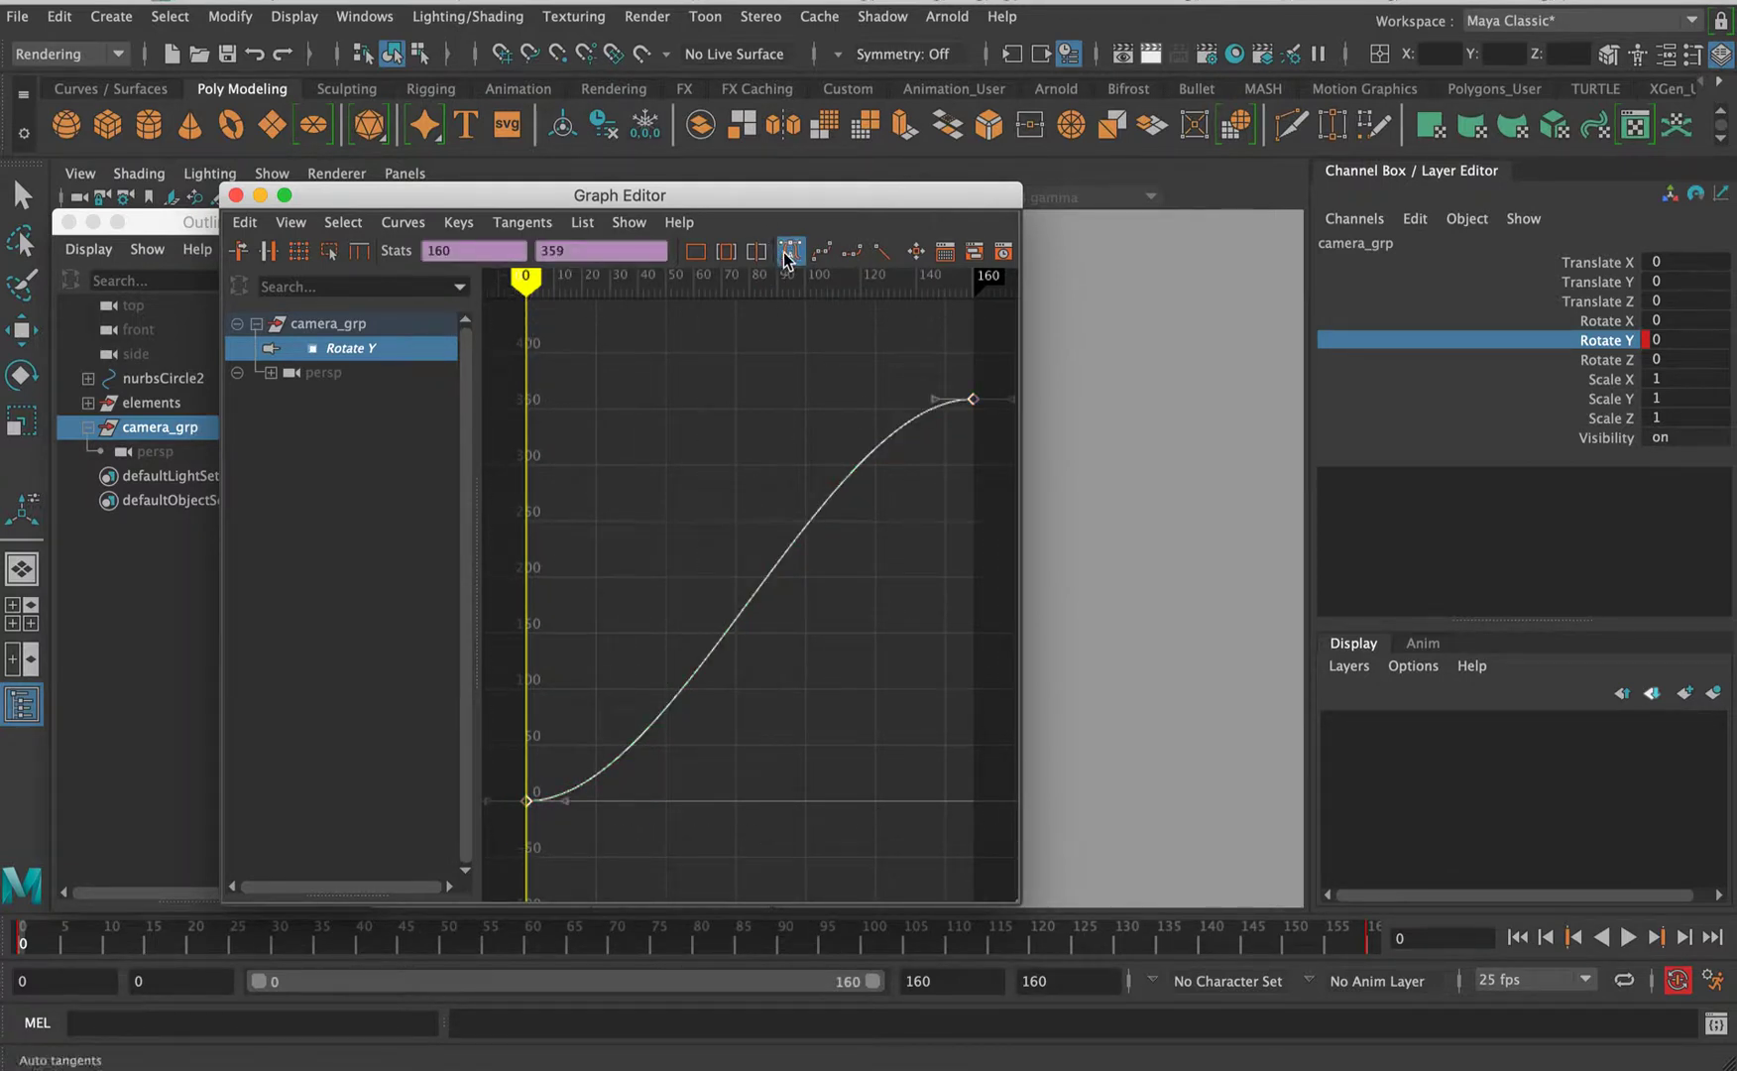
click(822, 251)
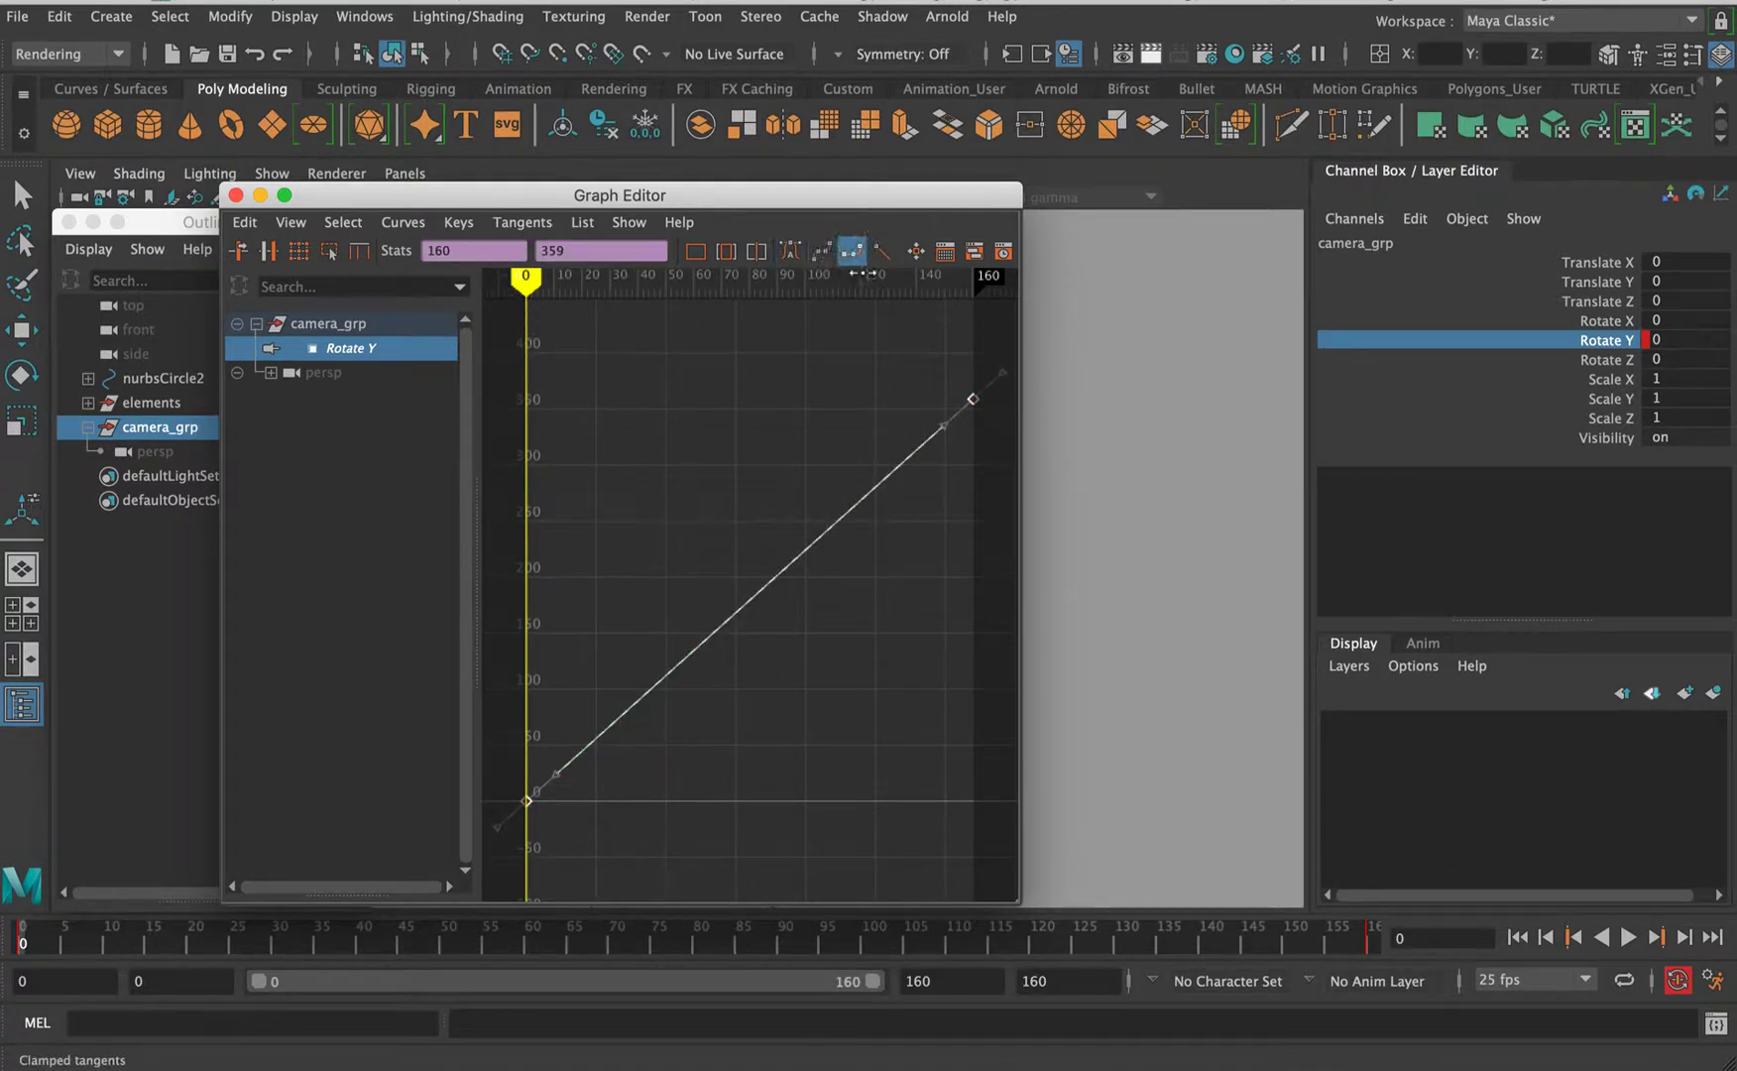
click(882, 252)
- Switch the last and first keys of the Rotate Y curve to auto tangents
drag(903, 355, 971, 382)
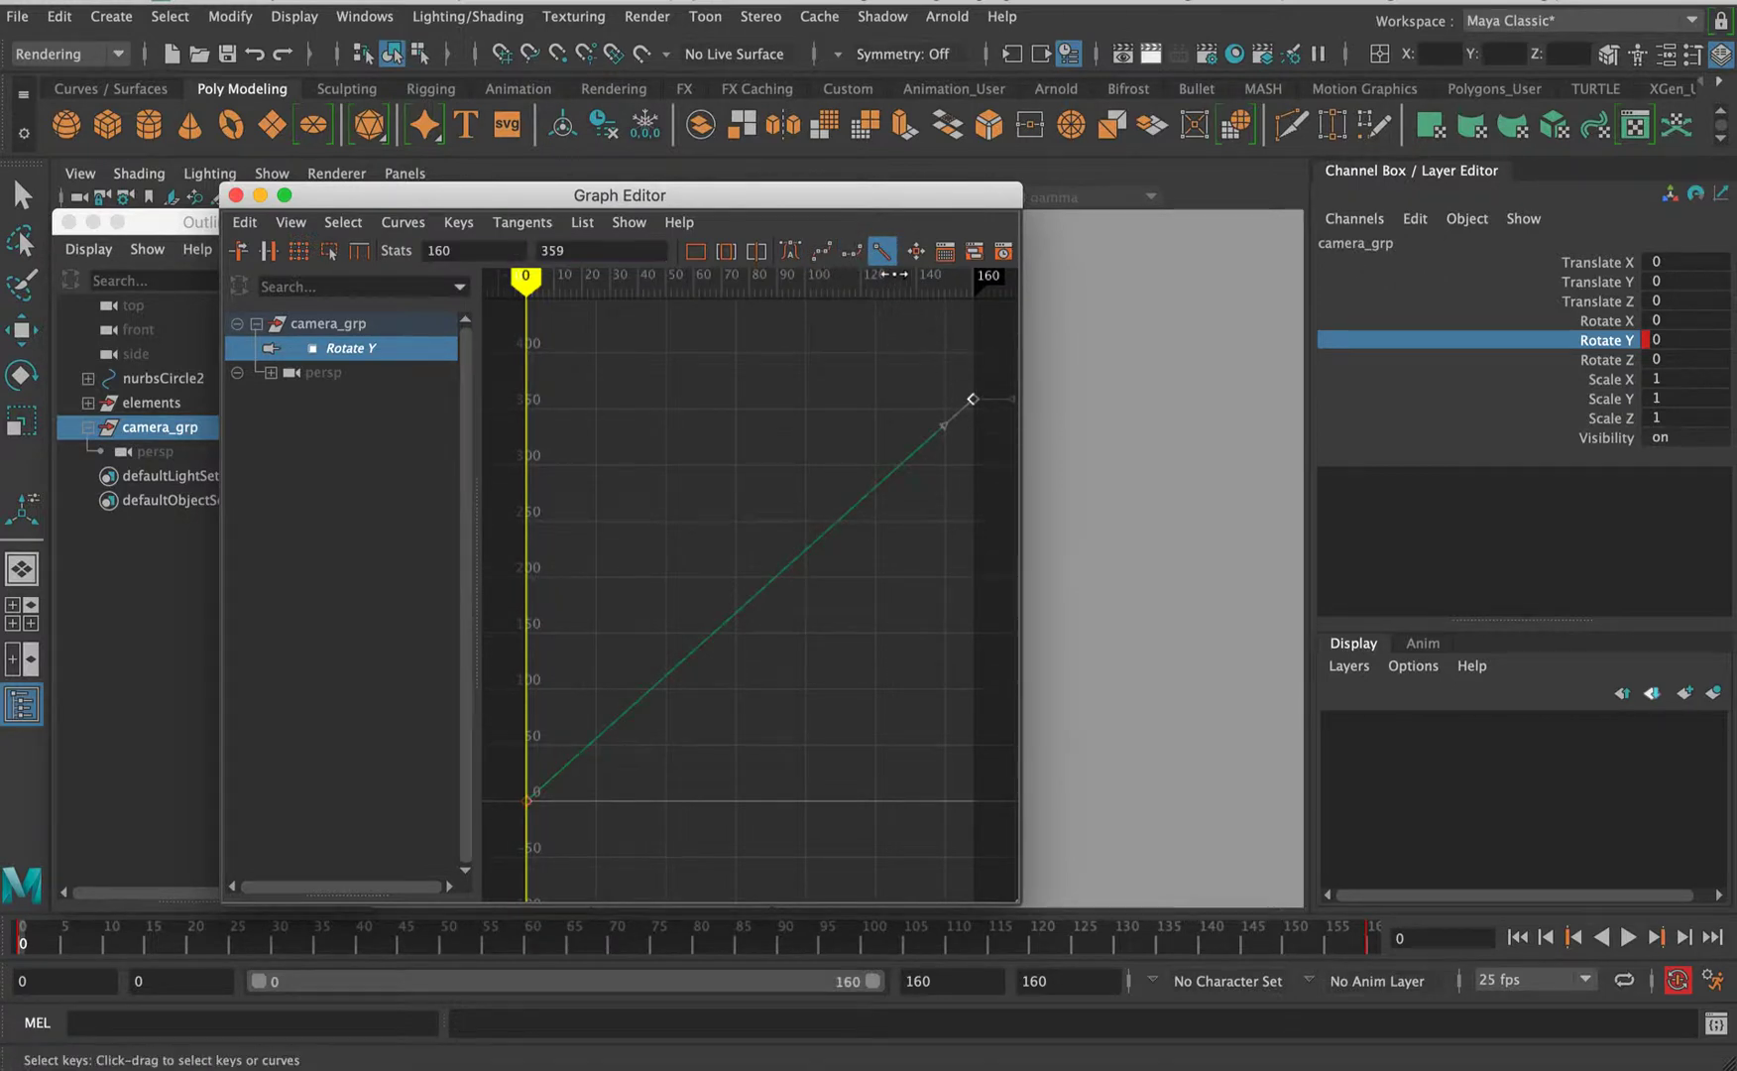
click(790, 252)
click(527, 800)
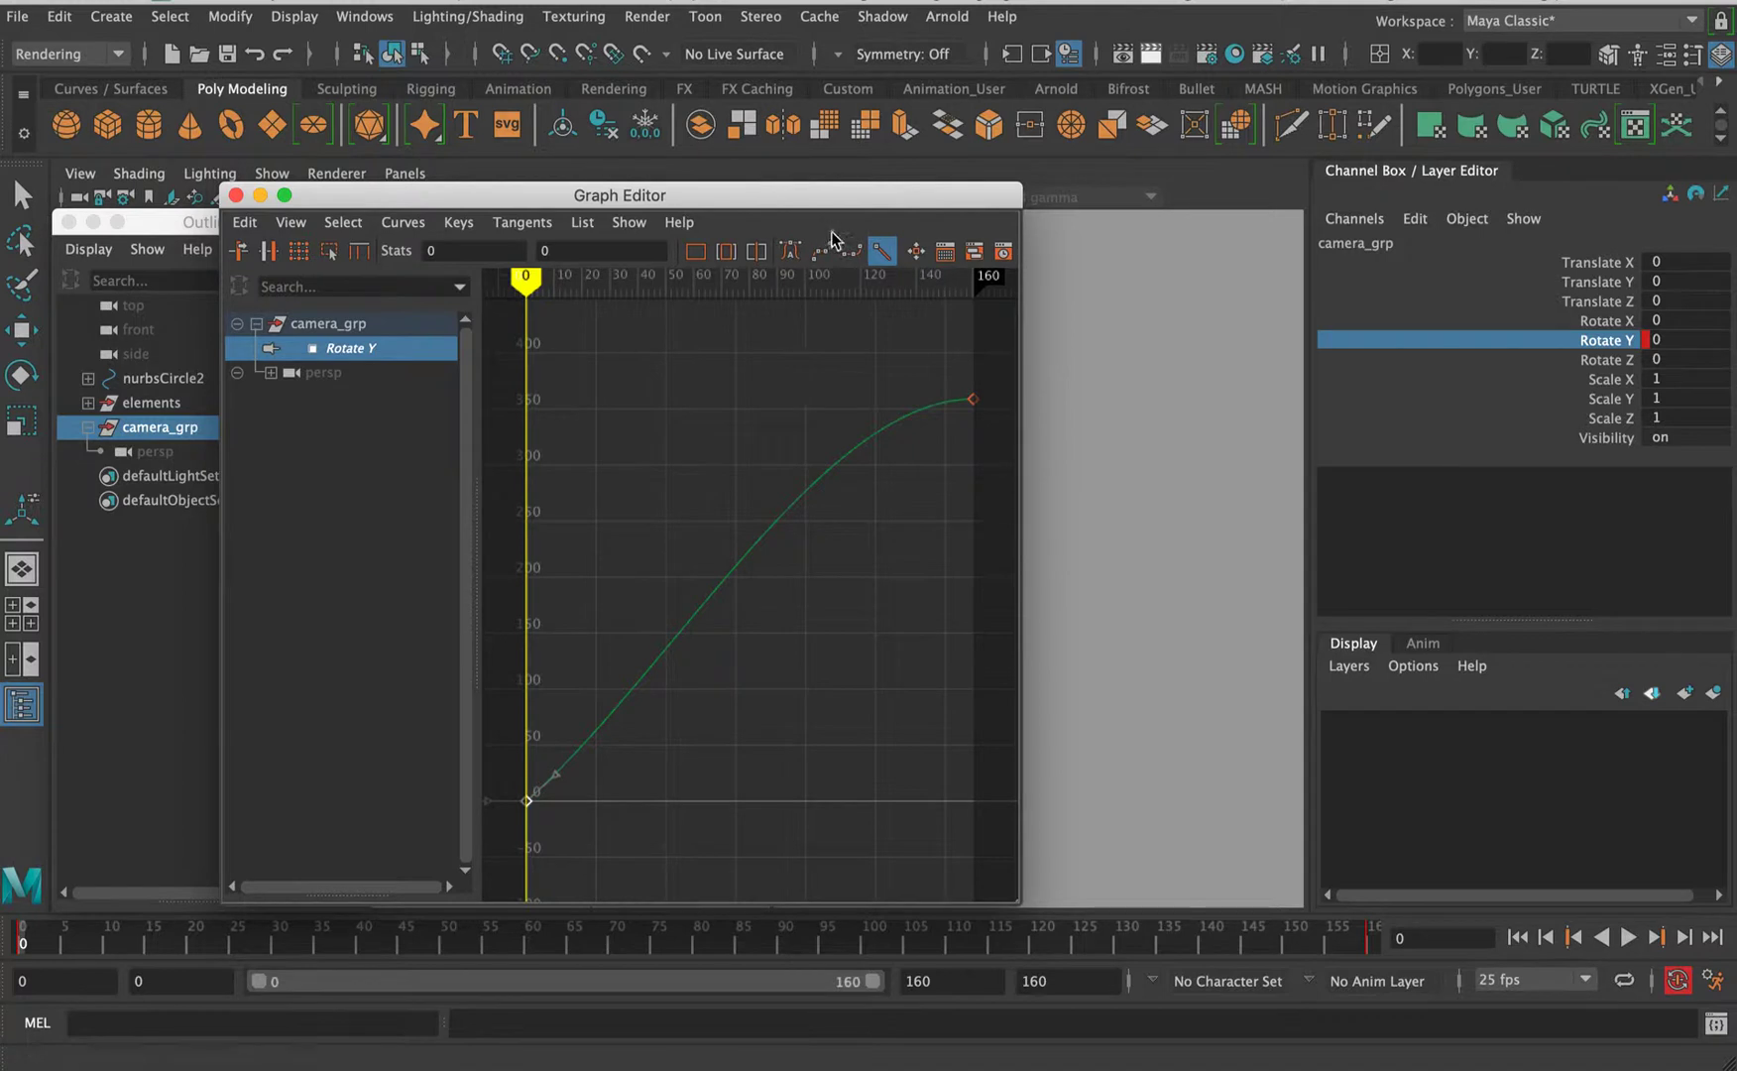
click(790, 251)
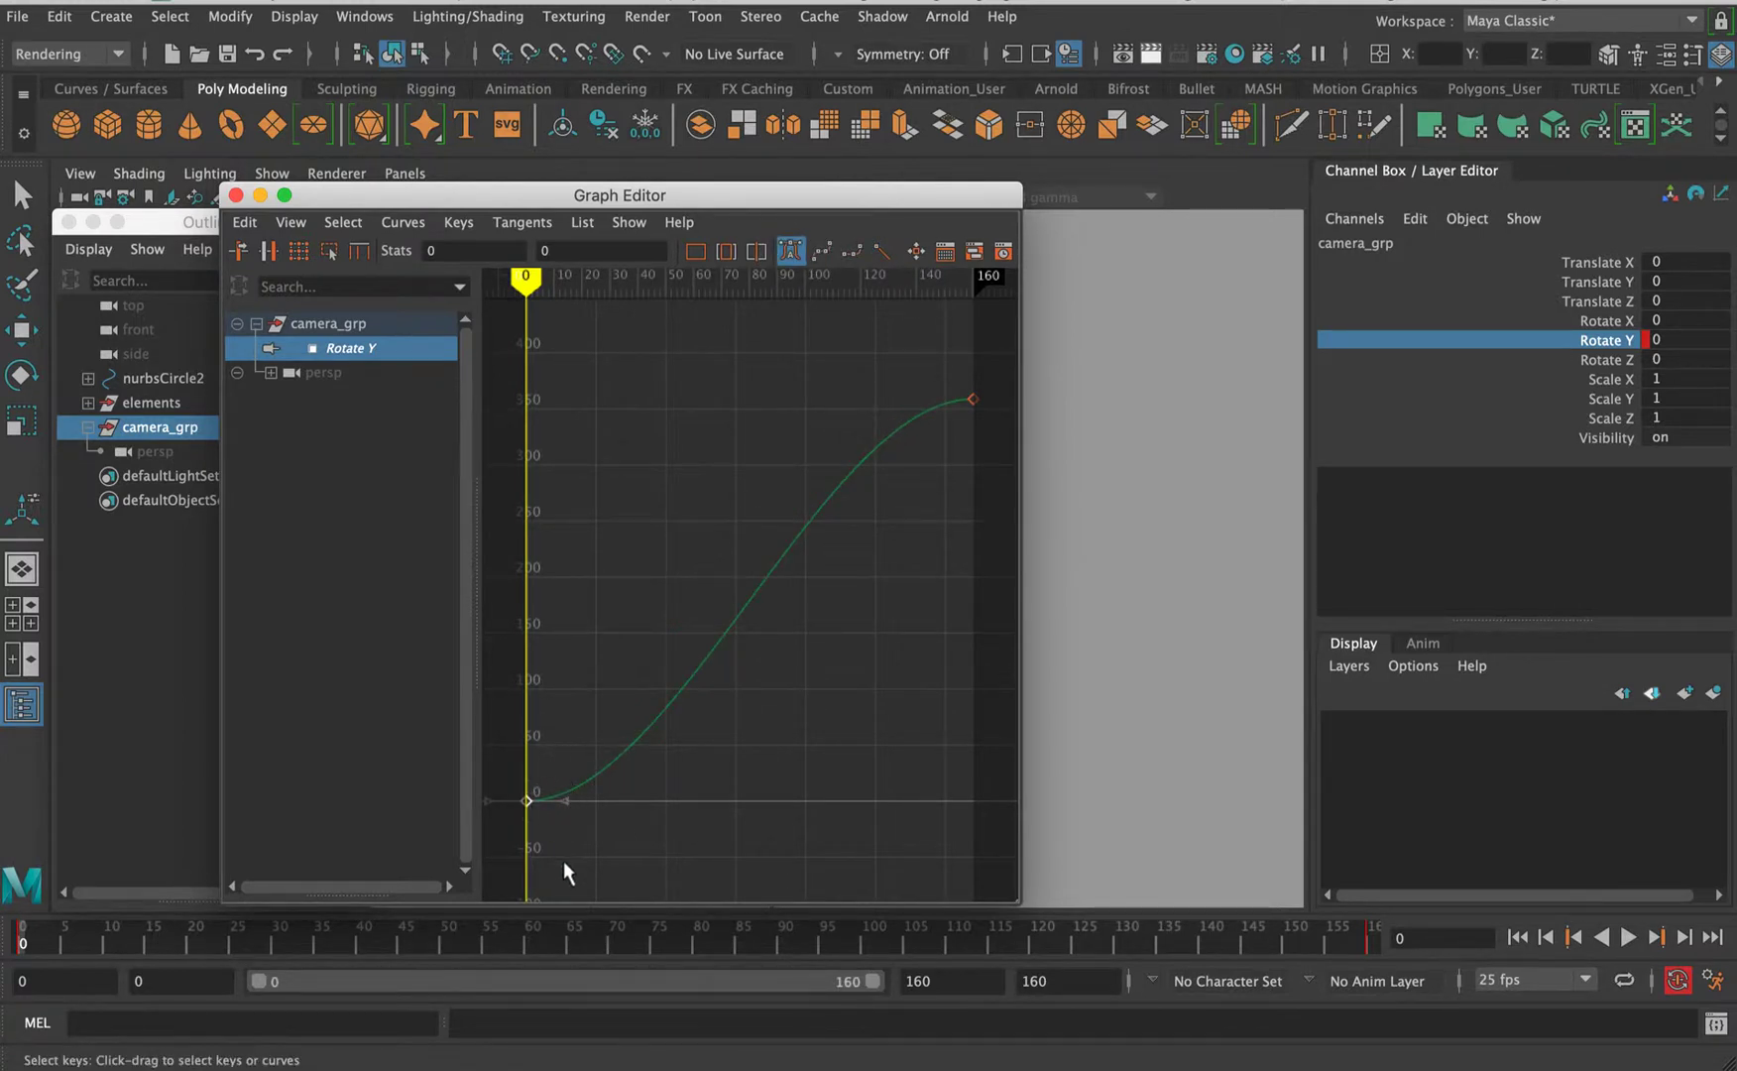
- Try reshaping the first Rotate Y key's outgoing tangent by hand, and switch that key to linear tangents
middle_drag(565, 801, 551, 691)
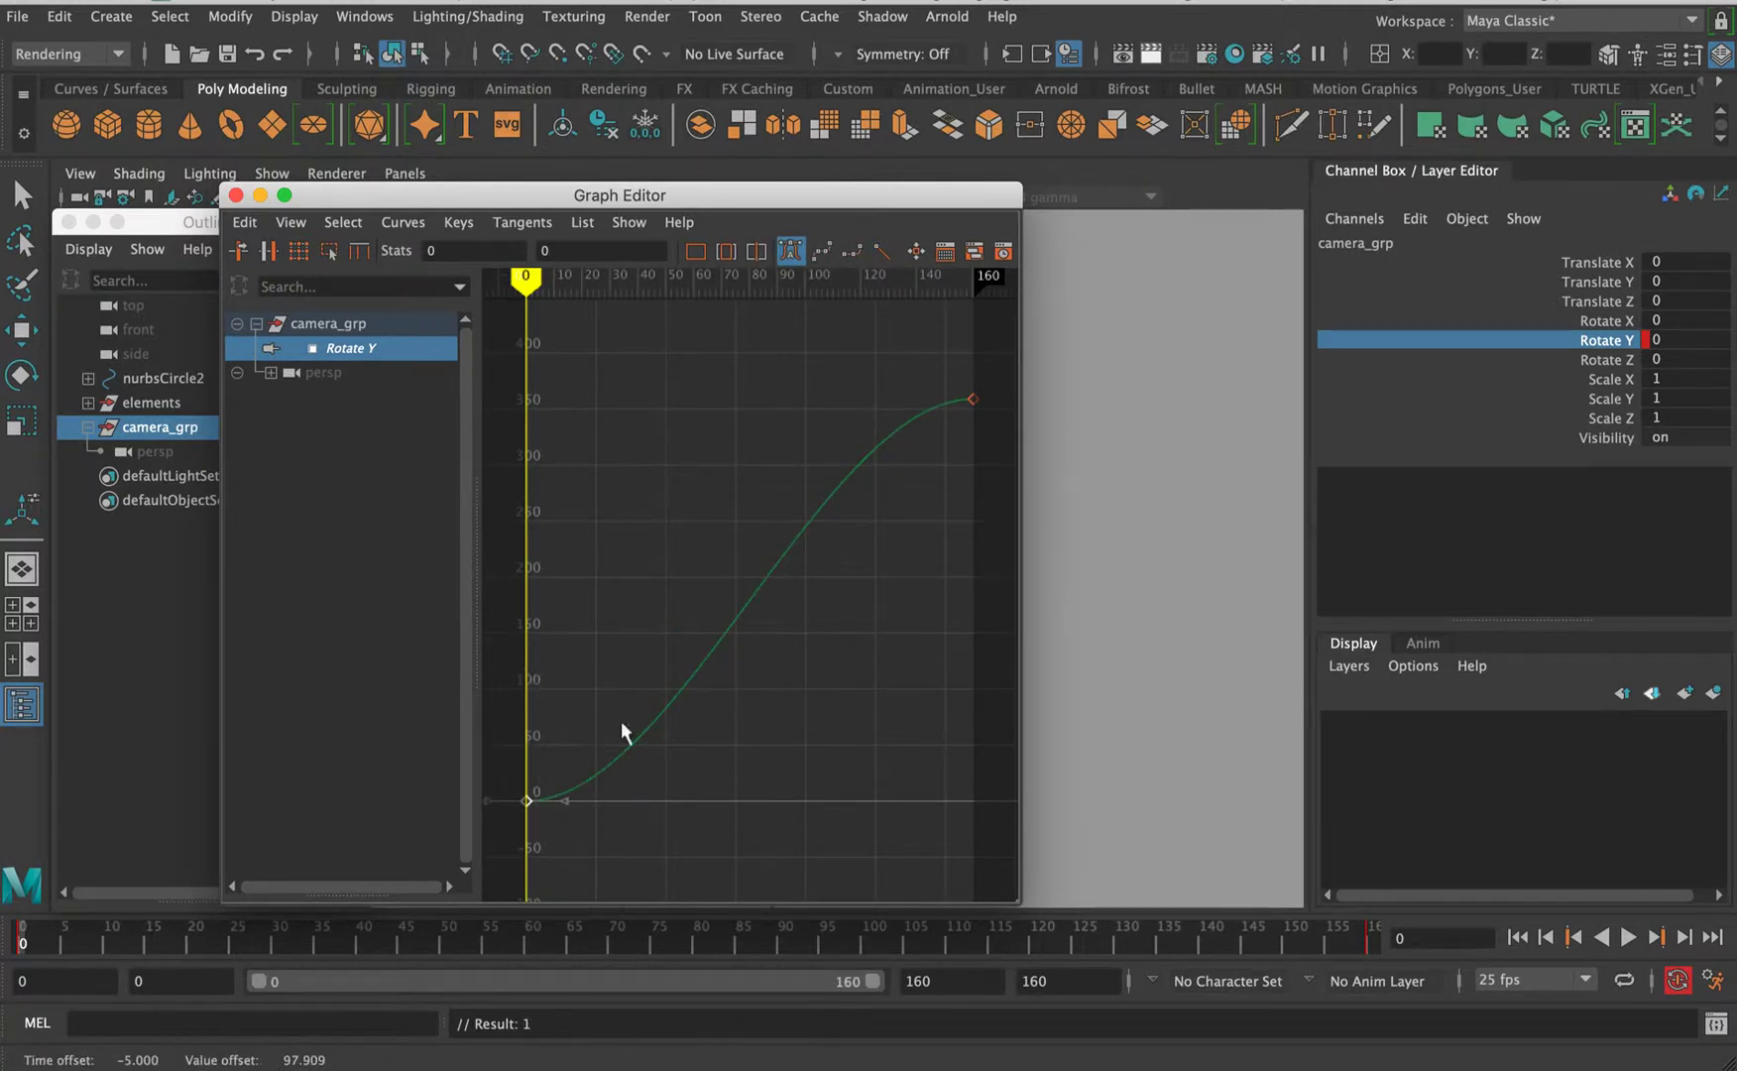
click(881, 252)
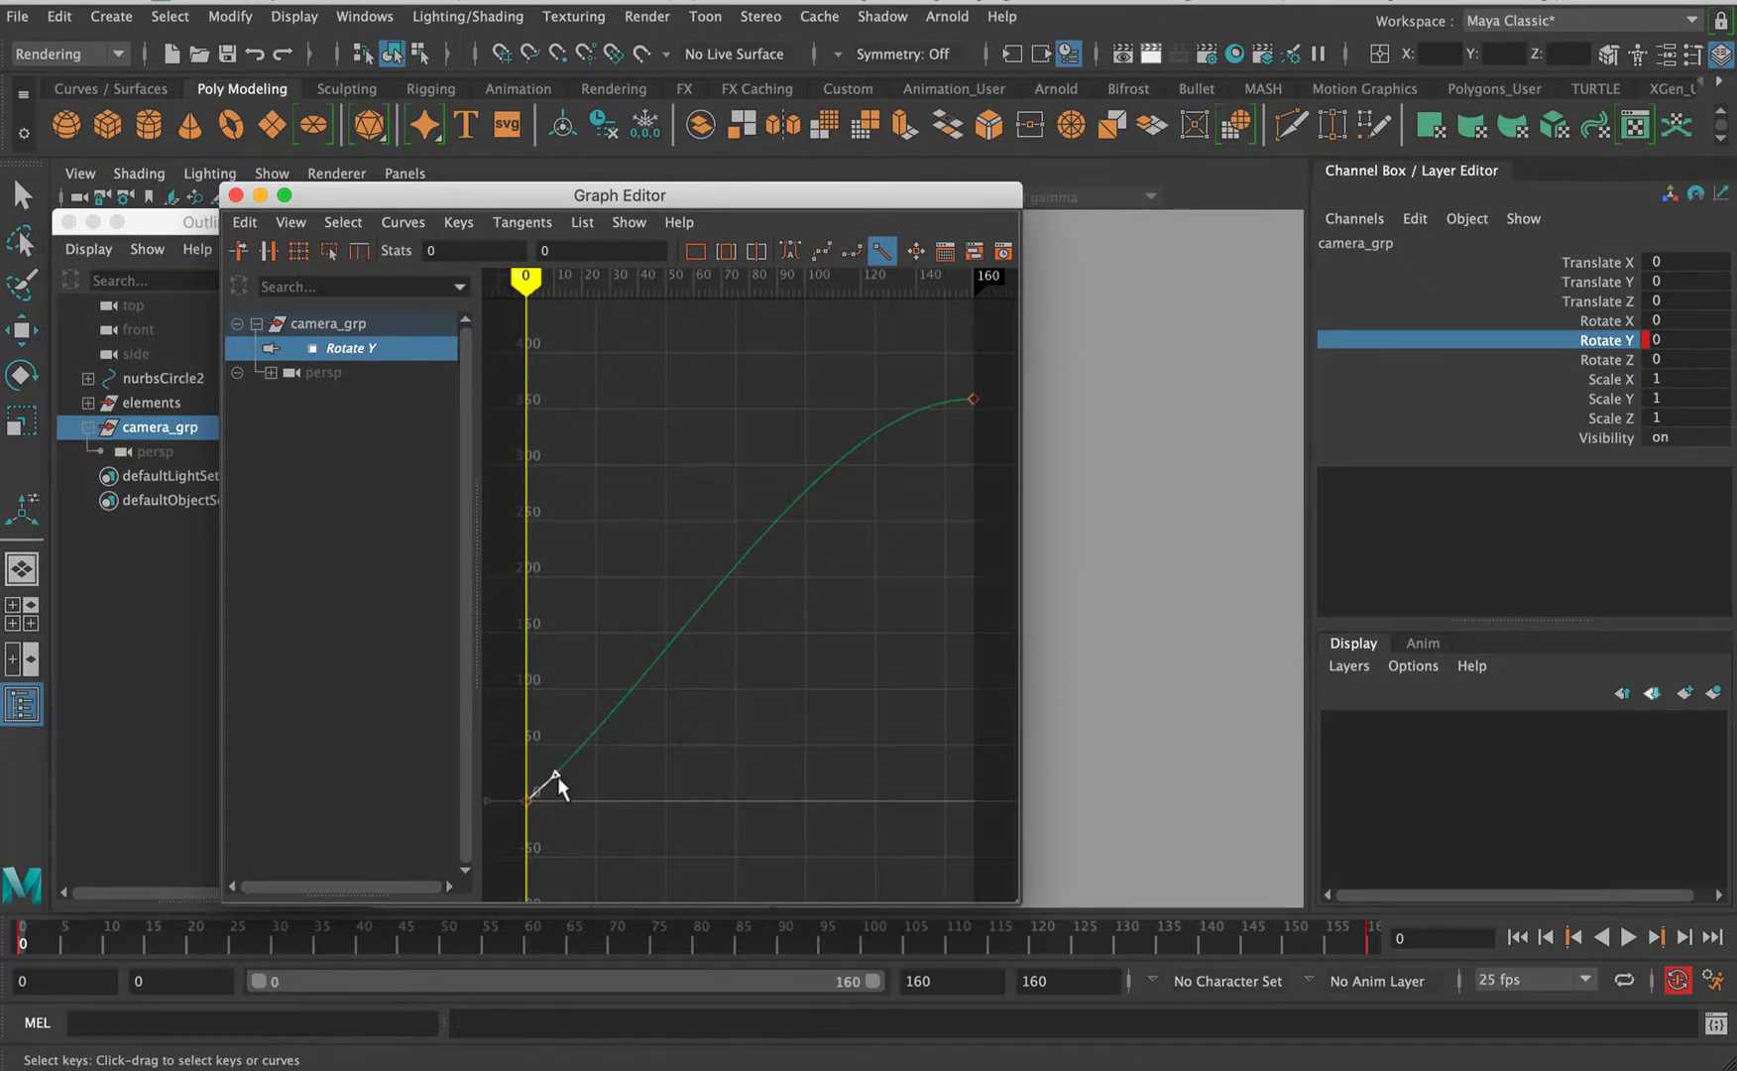
middle_drag(556, 780, 693, 851)
- Adjust the first Rotate Y key's outgoing tangent and the last key's incoming tangent by hand to soften both ends of the curve
drag(497, 741, 554, 815)
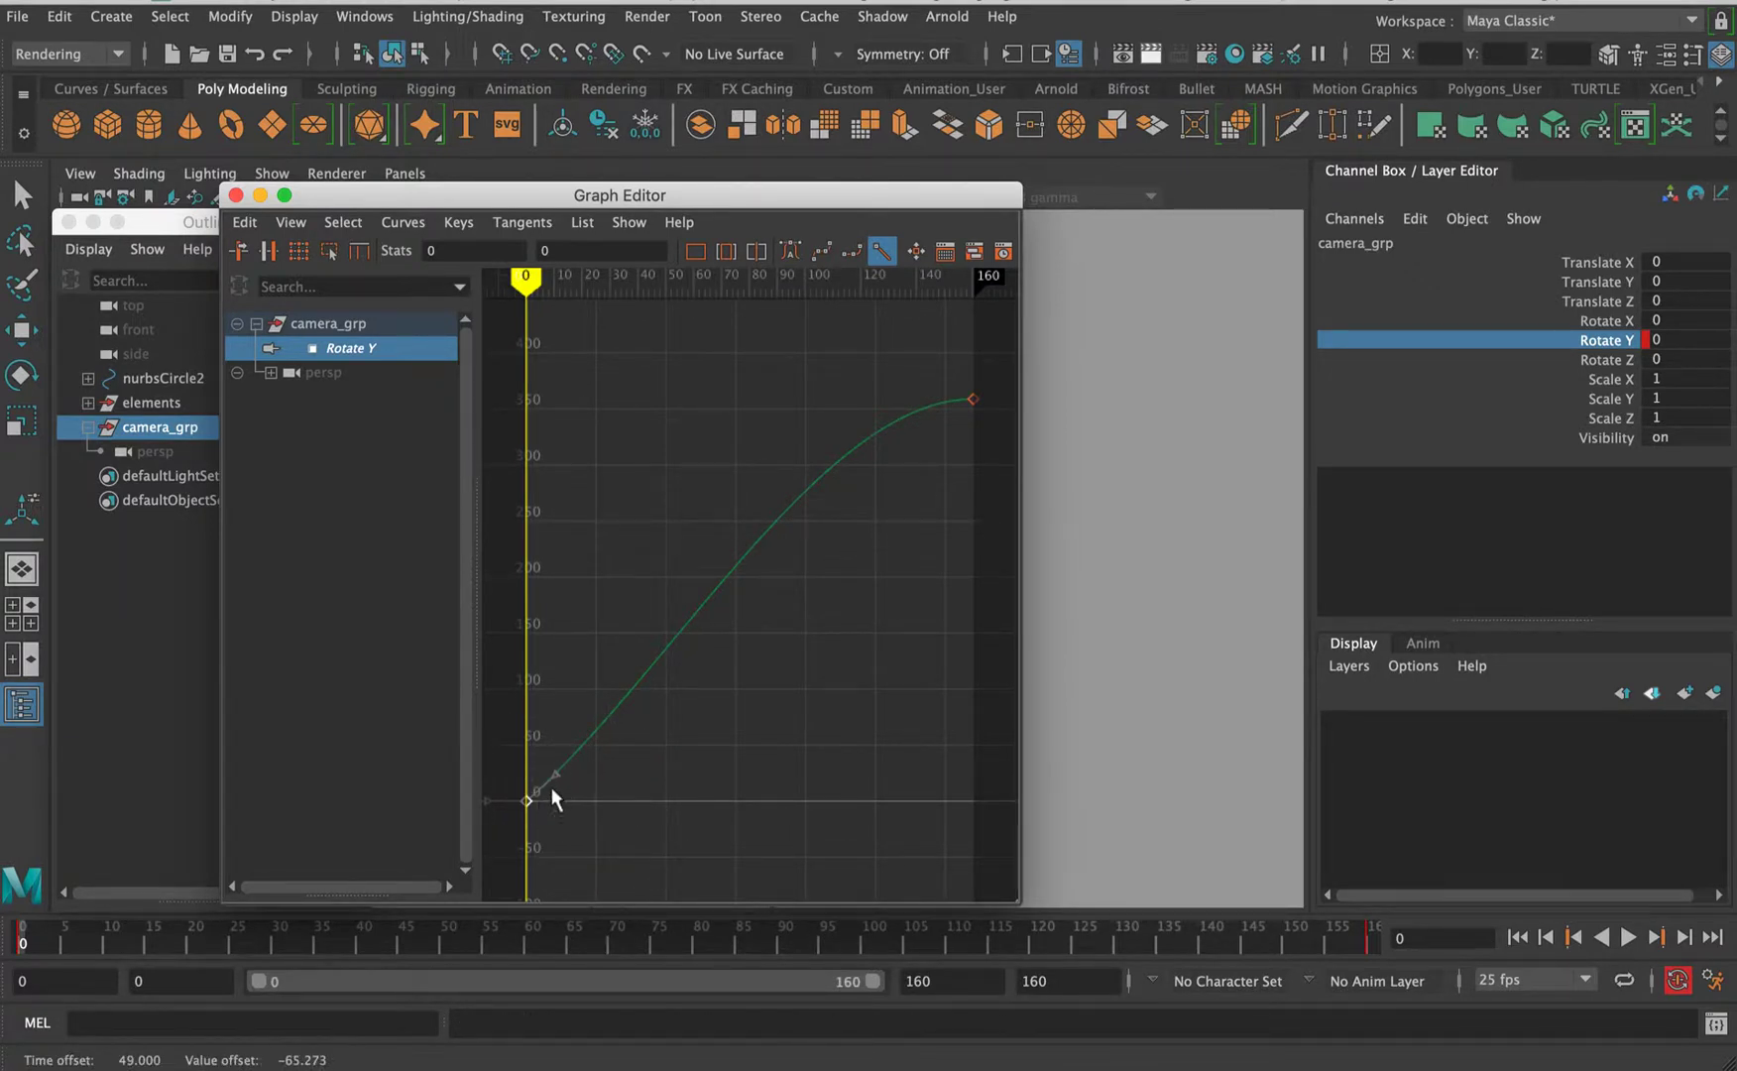
click(555, 776)
middle_drag(555, 778, 611, 712)
drag(998, 356, 951, 433)
middle_drag(972, 396, 936, 412)
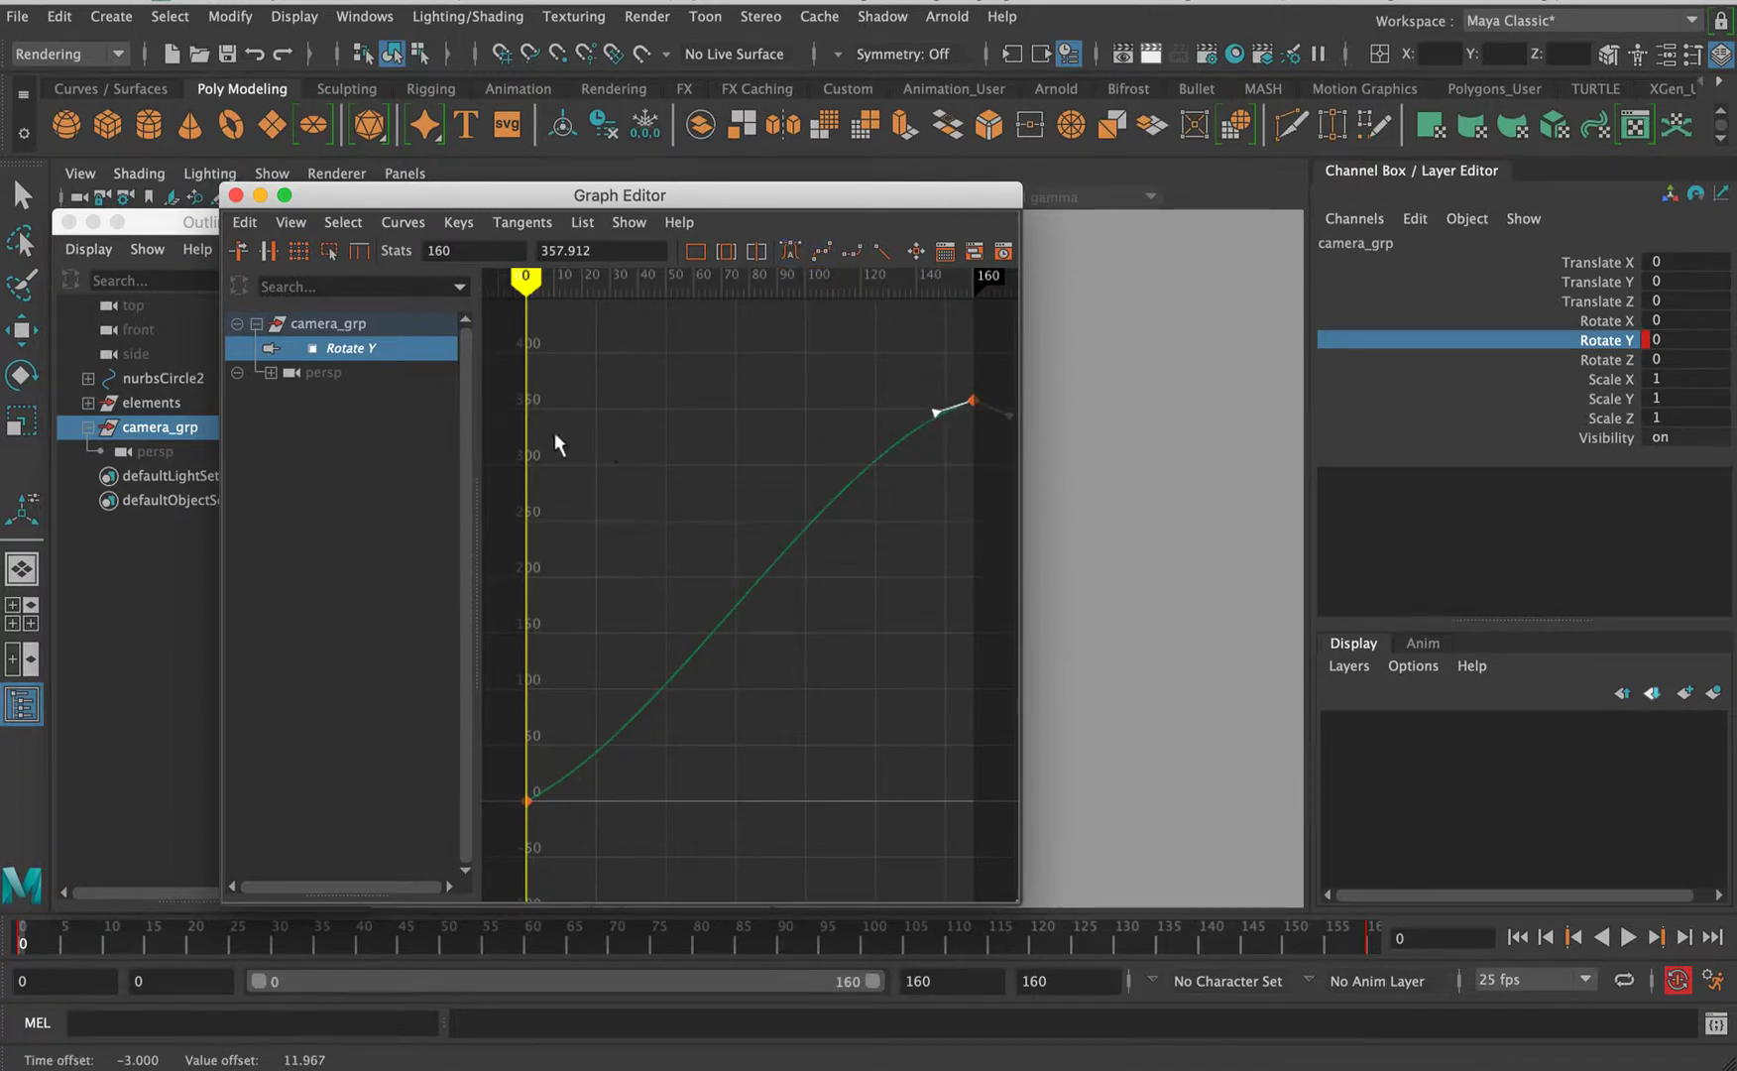
- Set the first Rotate Y key's value to 0 and the last key's value to 359
drag(480, 566, 590, 827)
drag(586, 753, 588, 754)
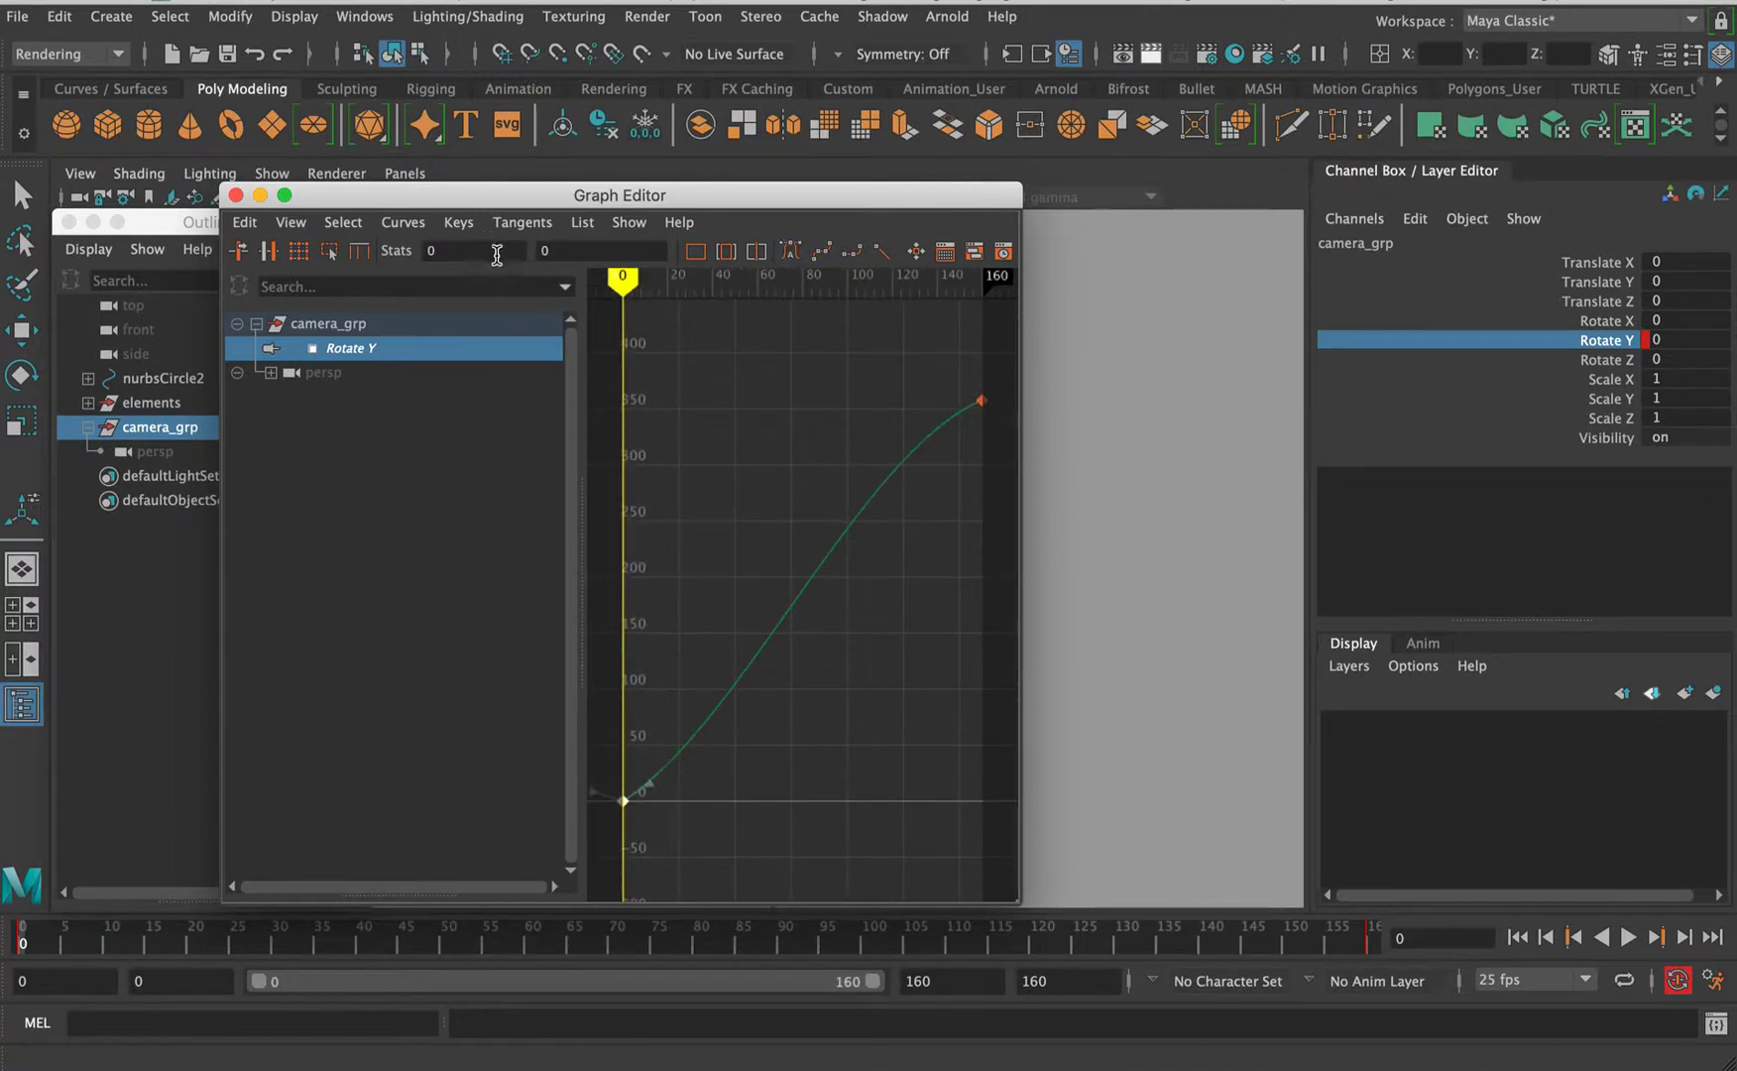
text(0)
key(Return)
drag(942, 341, 996, 417)
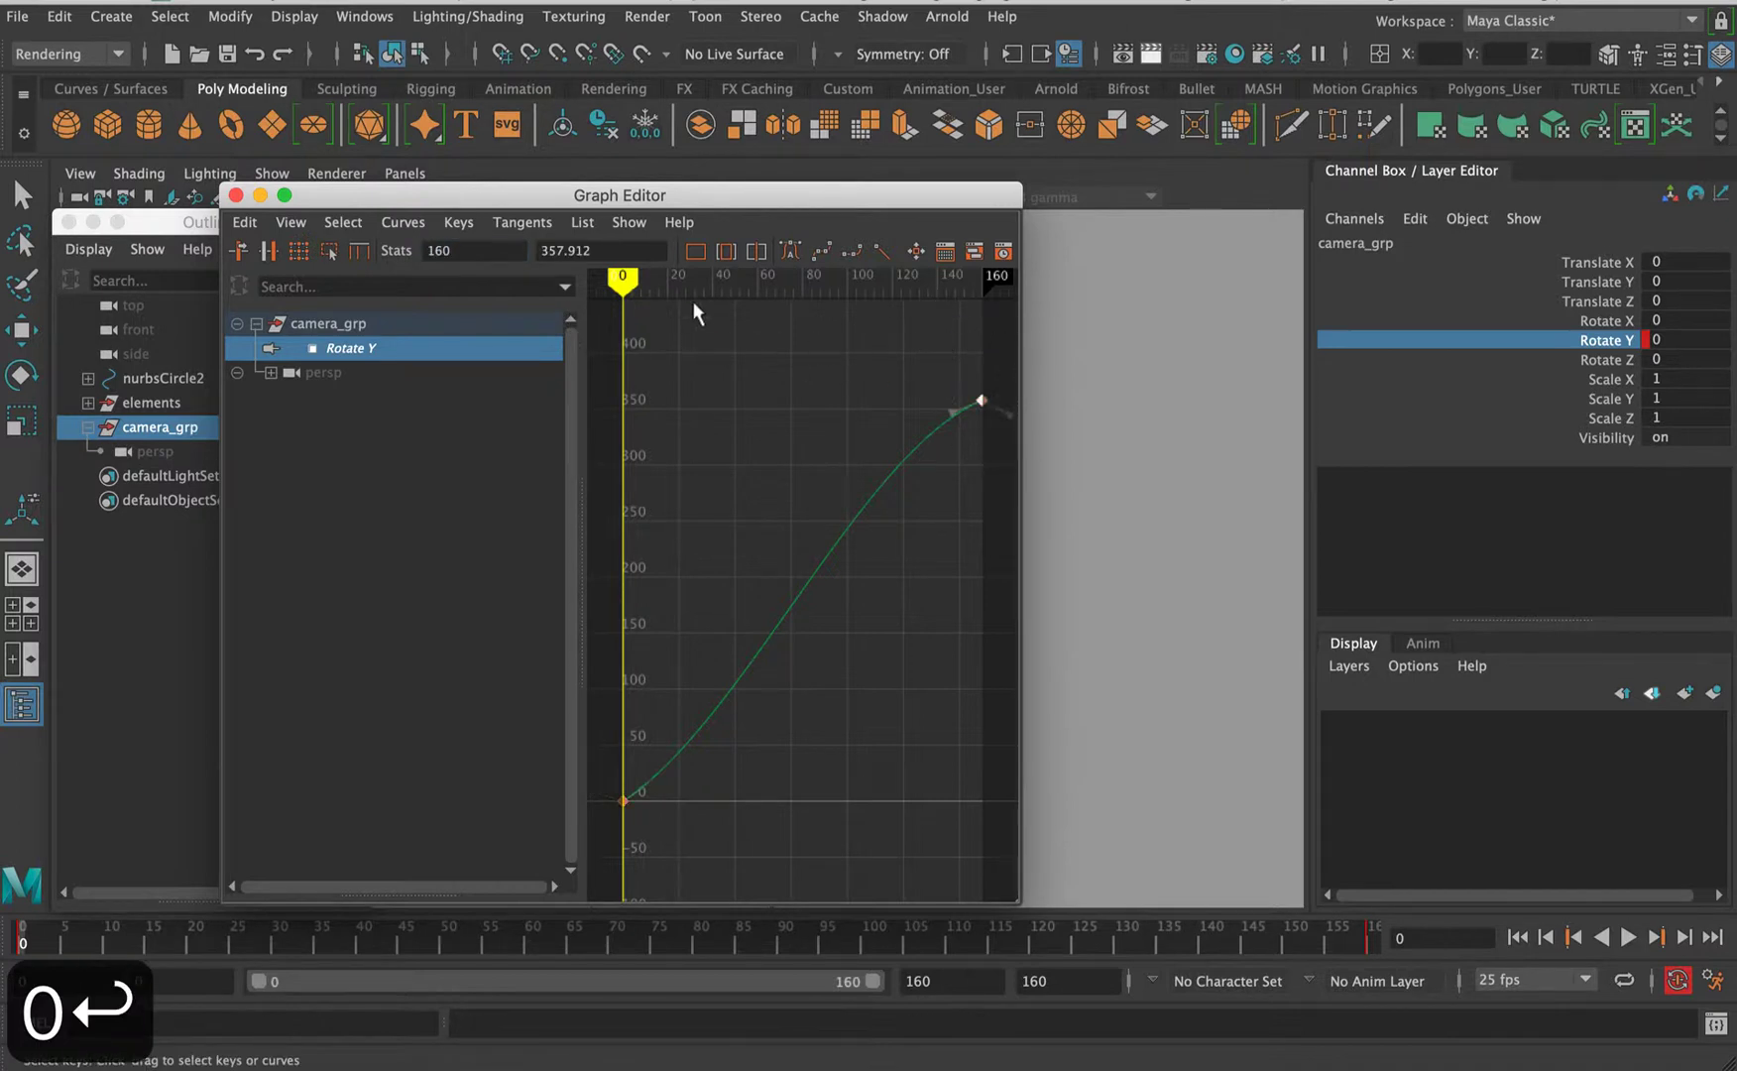
drag(595, 255, 553, 252)
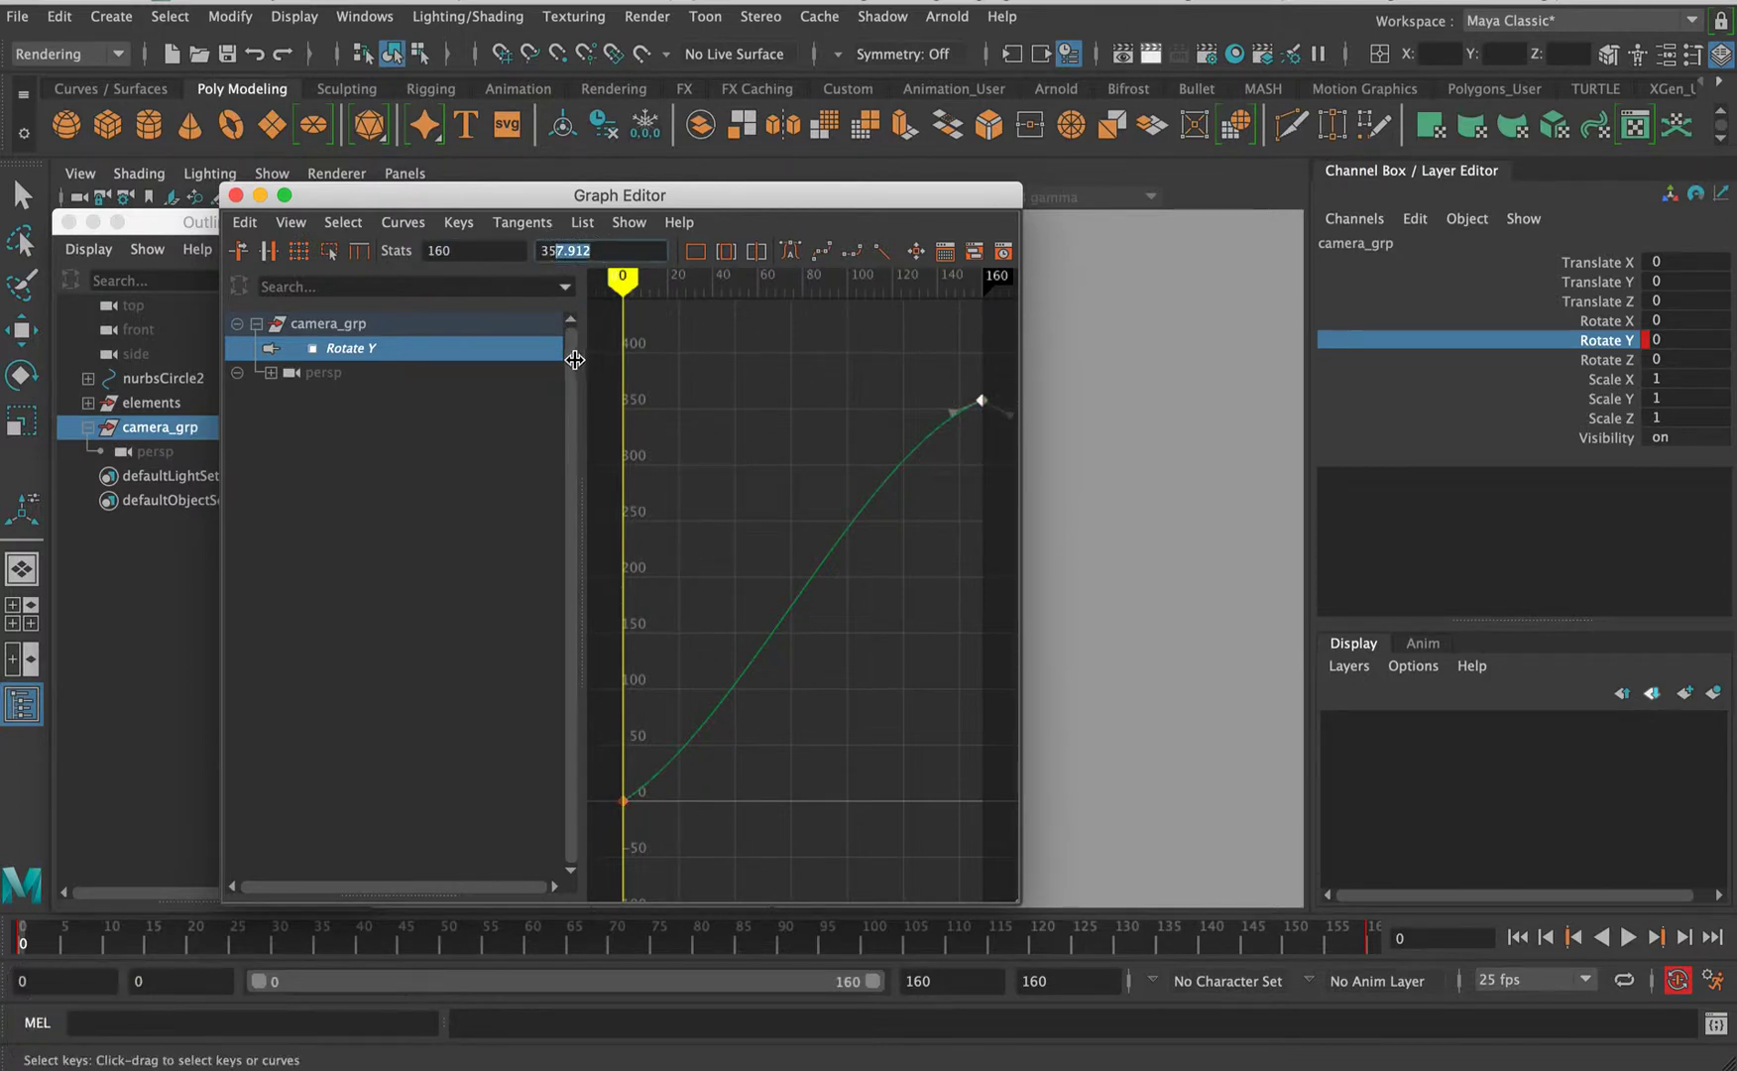
text(9)
key(Return)
- Give both keys of the Rotate Y curve linear tangents and close the Graph Editor
alt+right_drag(791, 511, 731, 471)
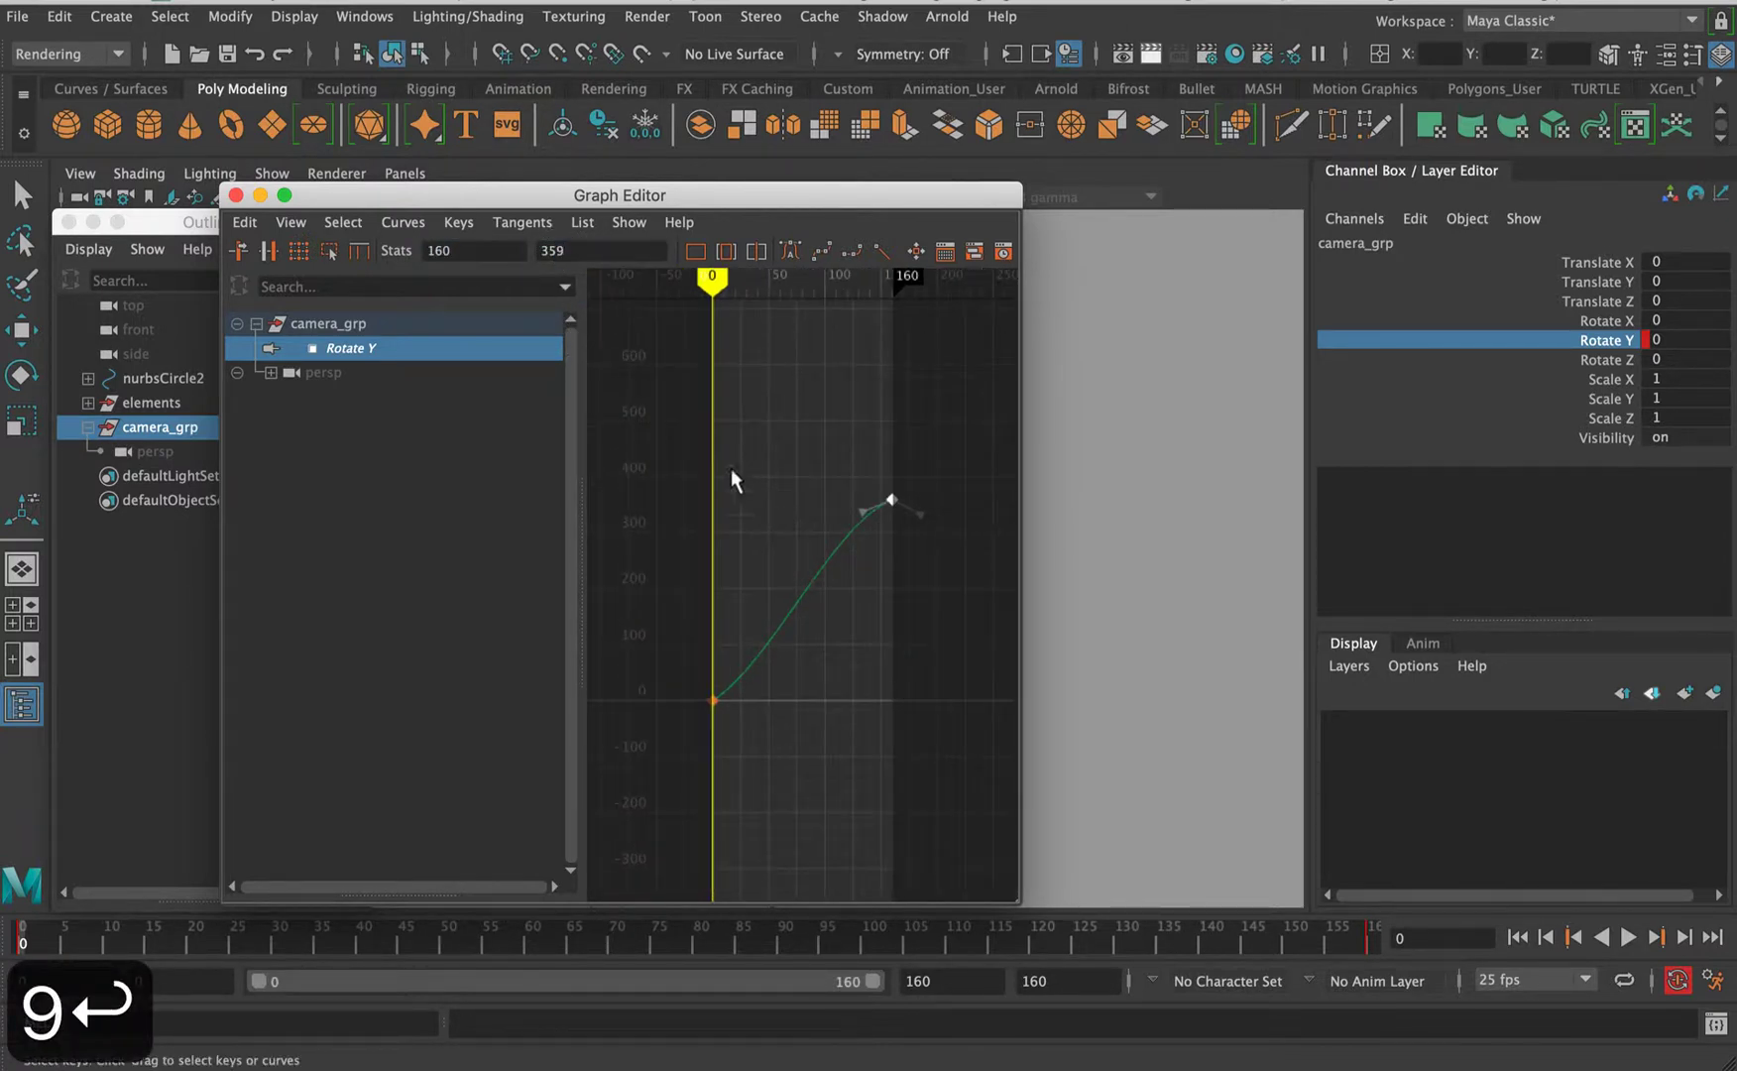
drag(674, 446, 970, 733)
click(882, 252)
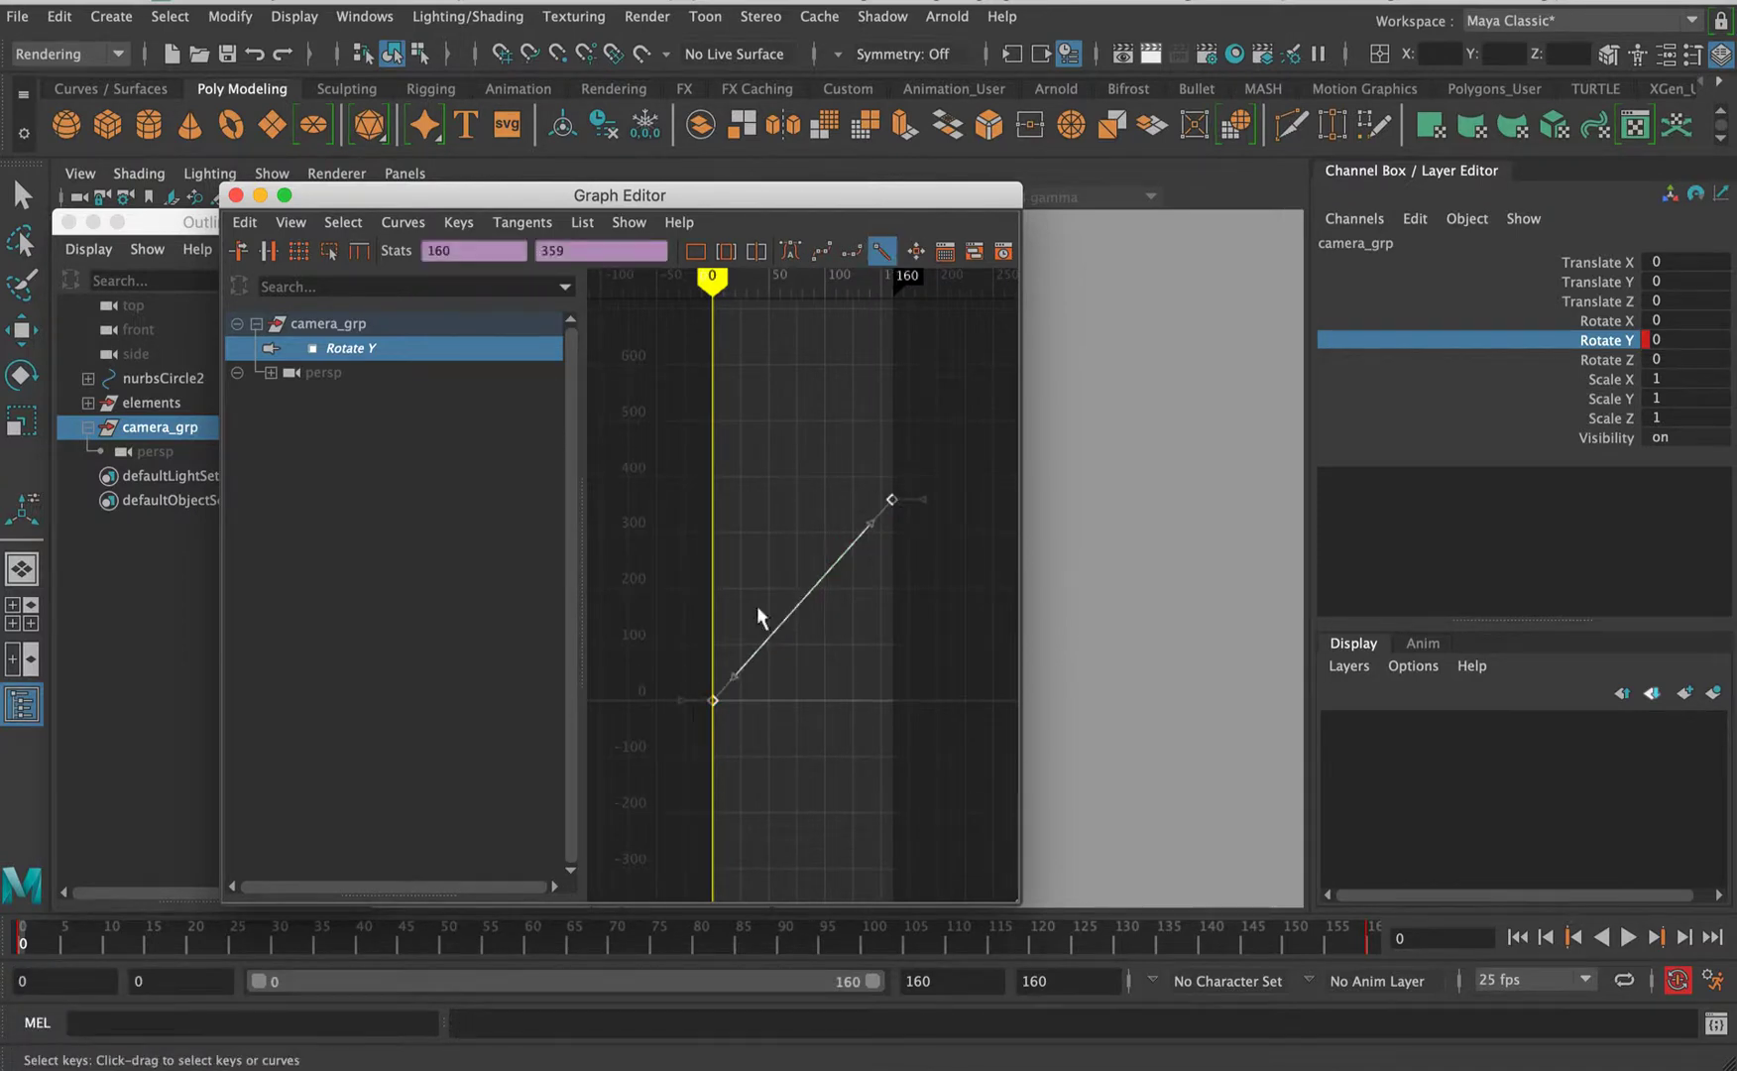
click(236, 194)
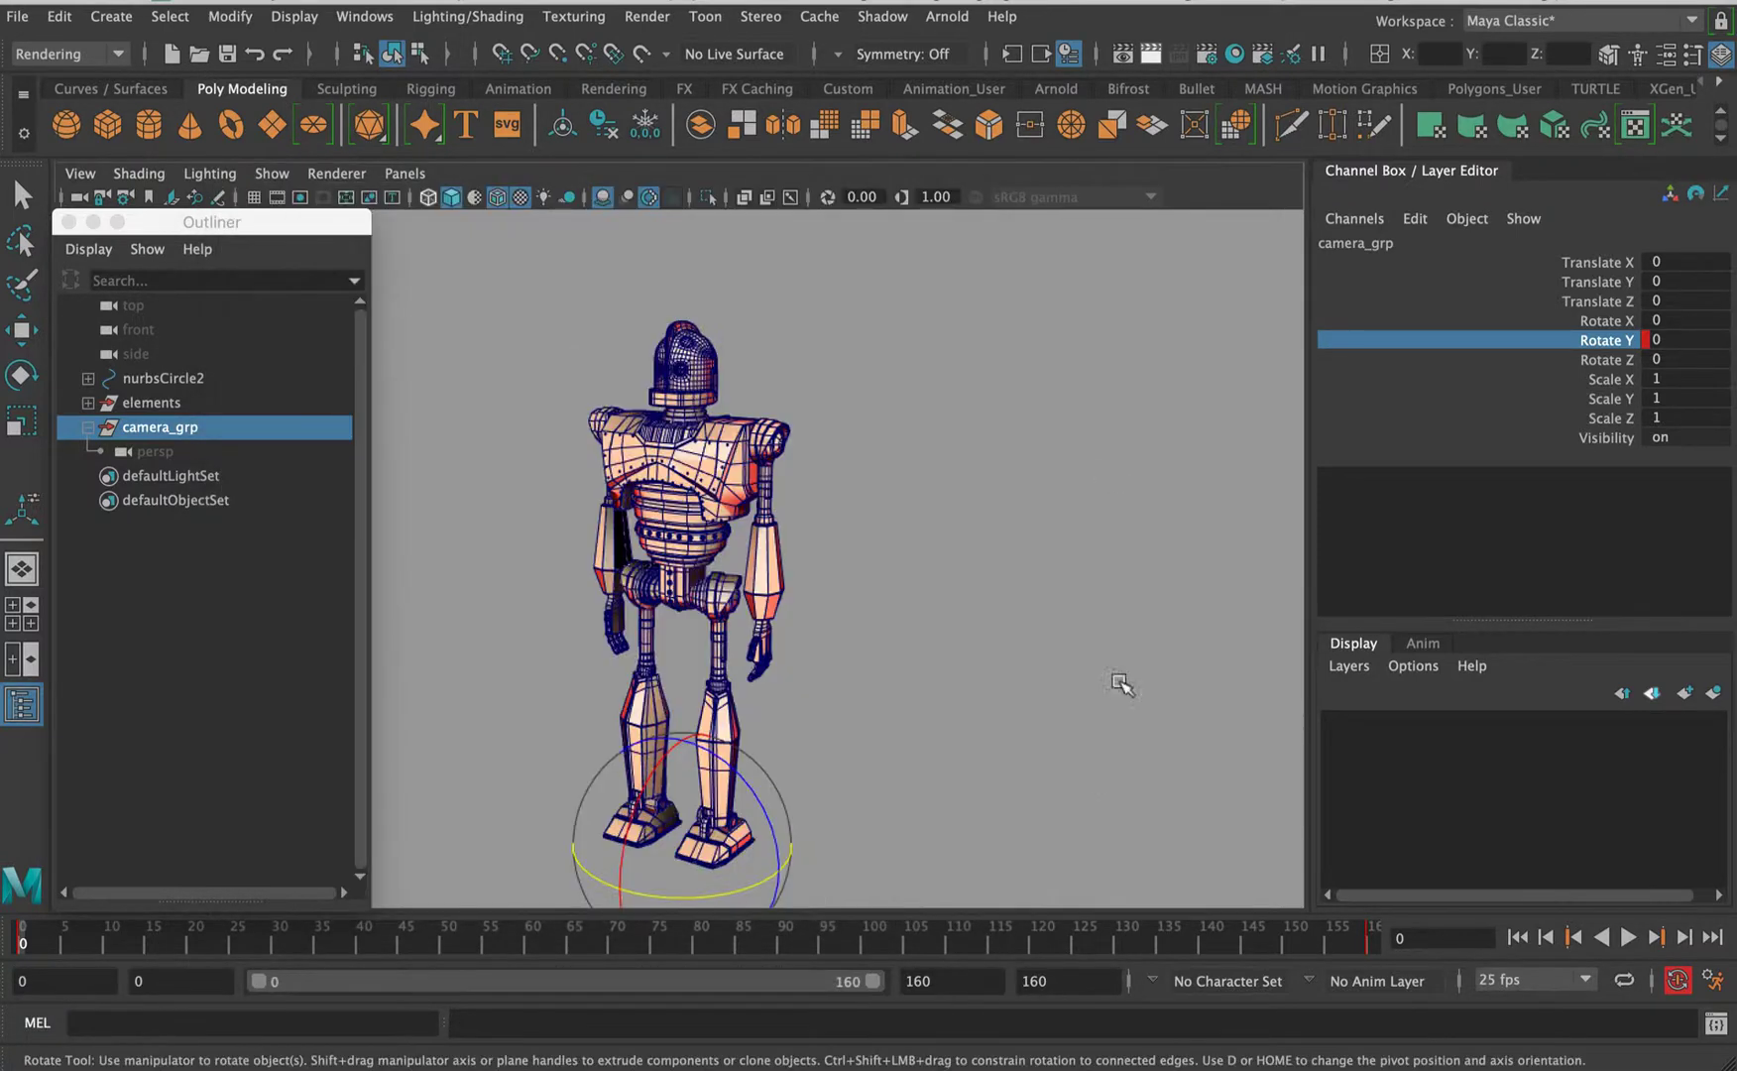
- Deselect the camera group, play the turntable from the first frame, and stop the playback
key(q)
click(1021, 665)
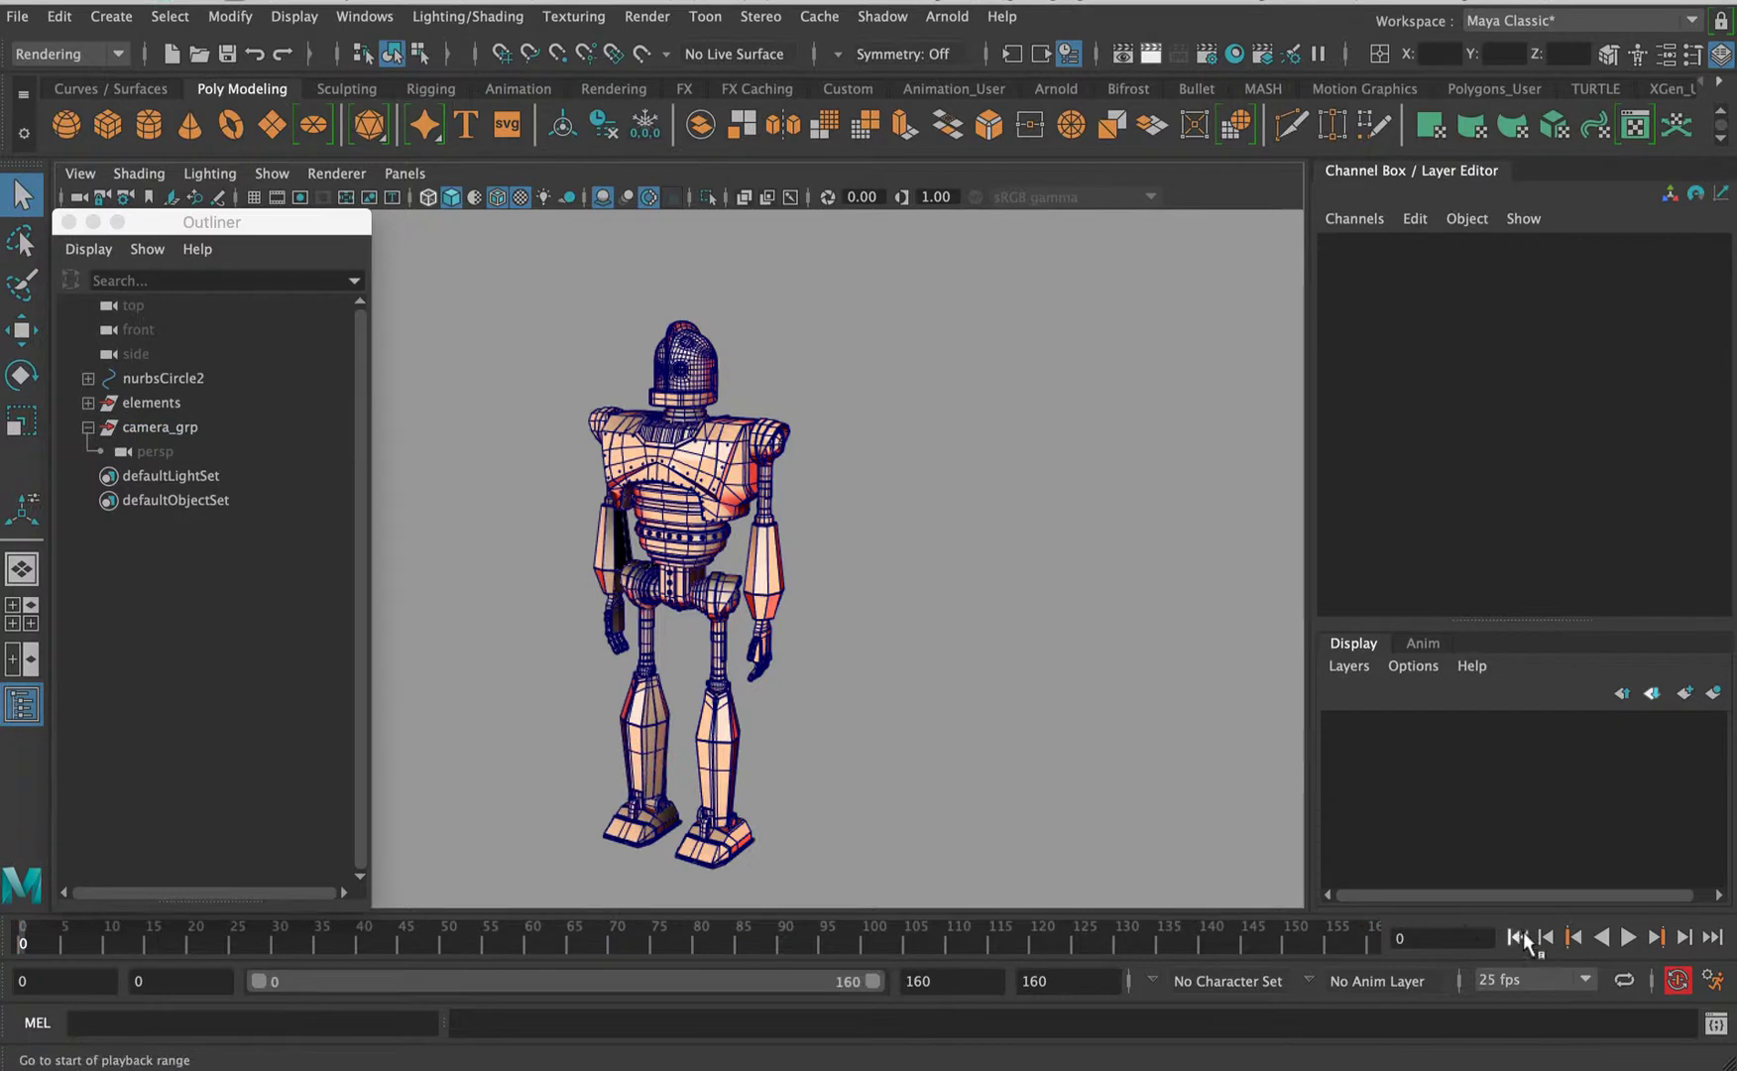
click(1628, 936)
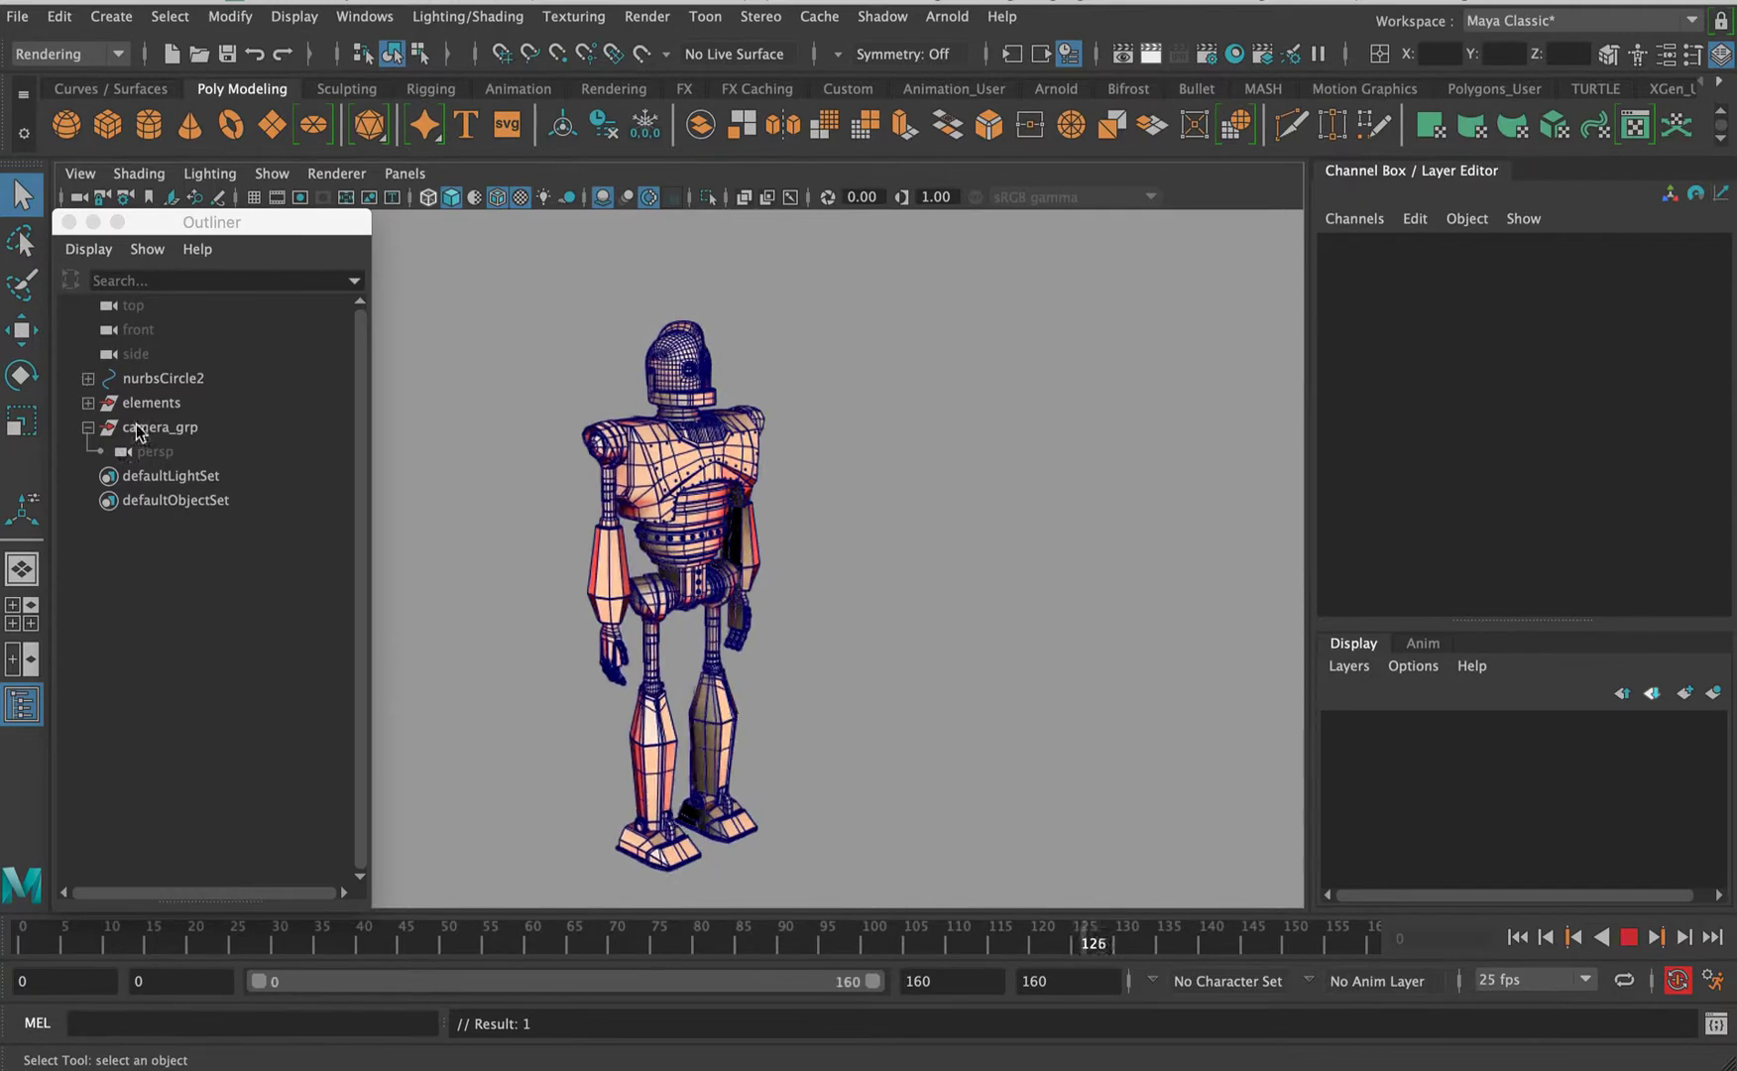
click(1628, 937)
- Pan the persp camera so the robot sits off-centre in the frame, select camera_grp, and play the turntable briefly
click(203, 451)
alt+middle_drag(798, 545, 1112, 541)
click(234, 426)
click(1629, 937)
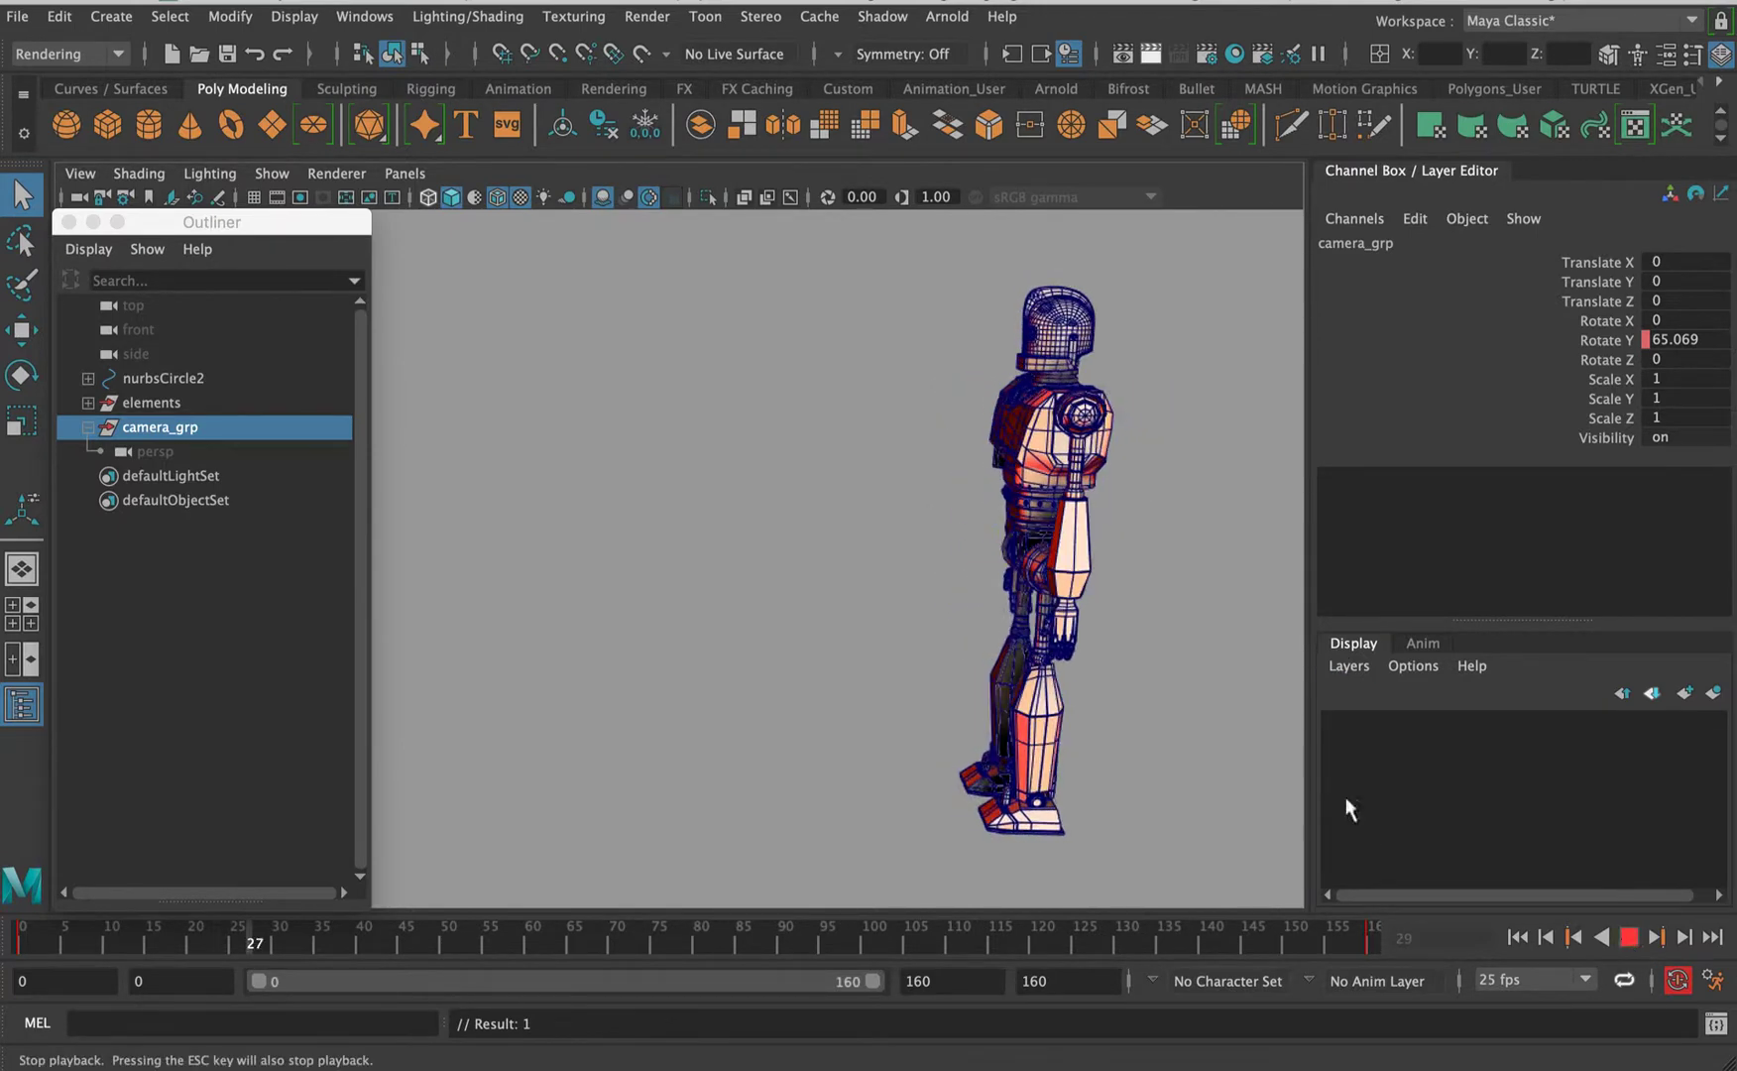
key(Escape)
- Select camera_grp with the Move tool active and scrub the timeline to frame 160 to check the rotation
click(150, 406)
click(159, 436)
key(w)
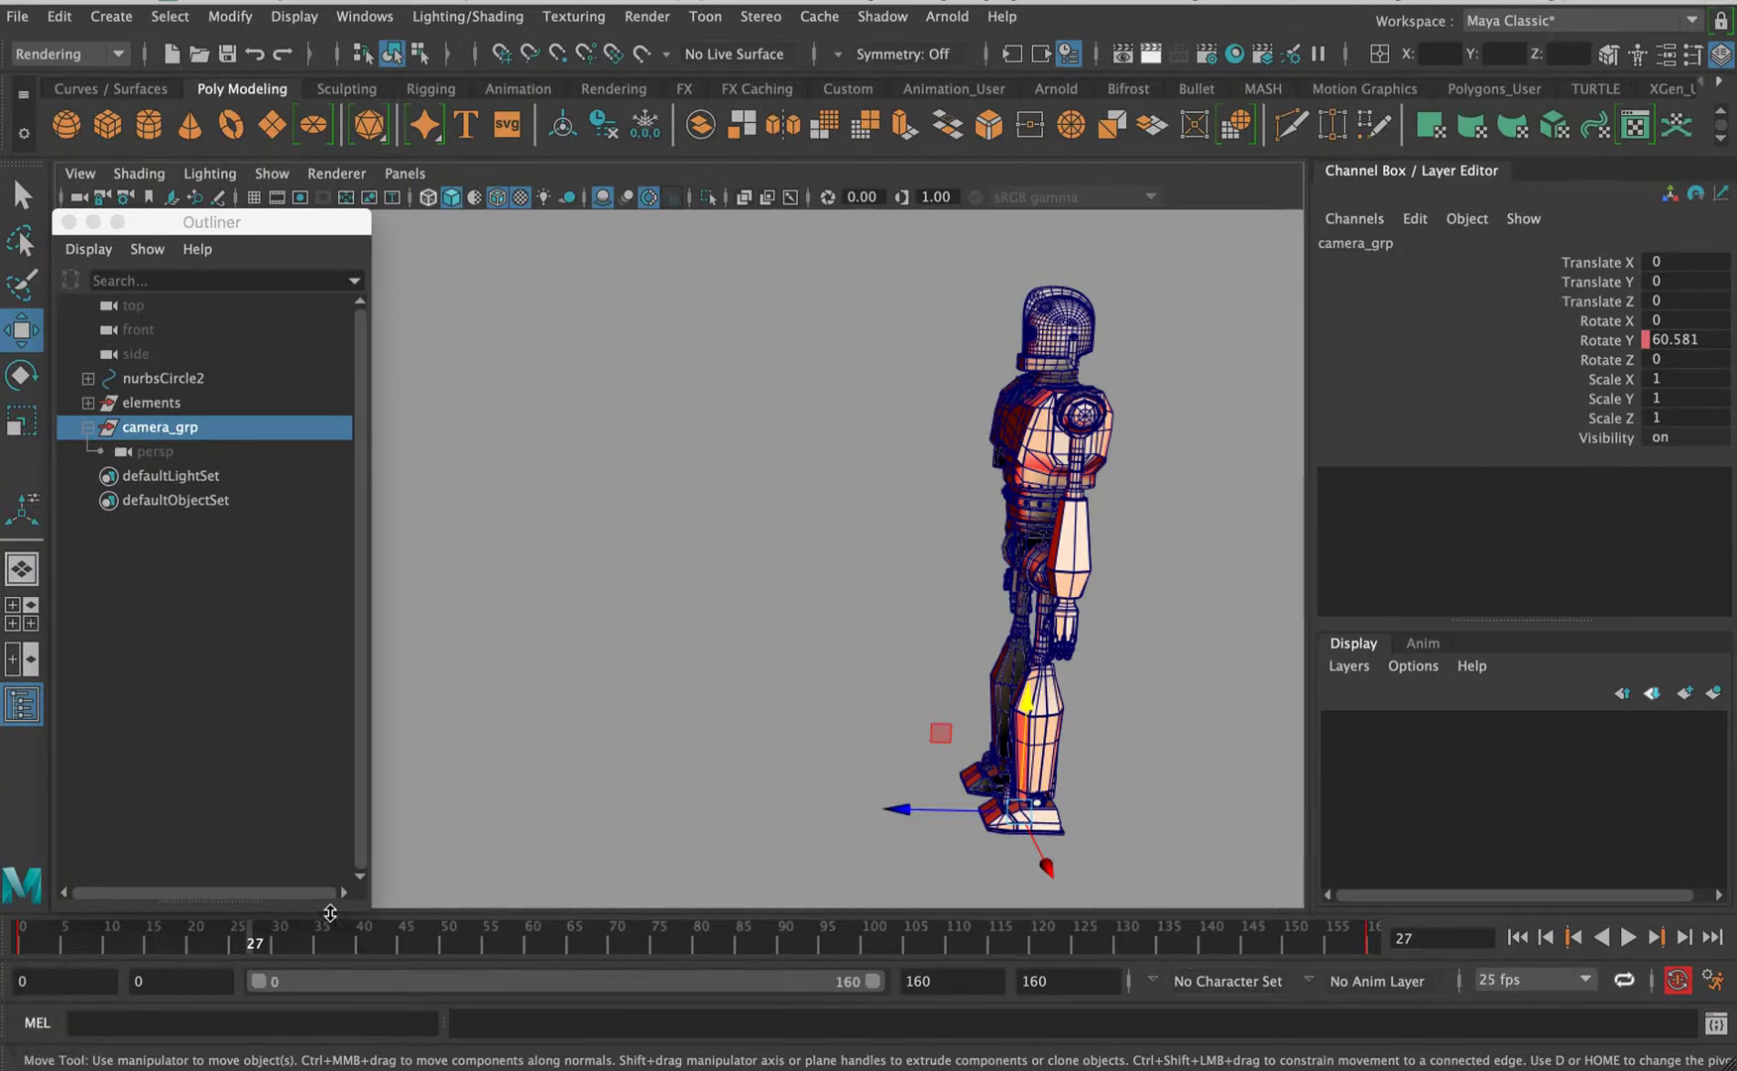
drag(173, 940, 1387, 873)
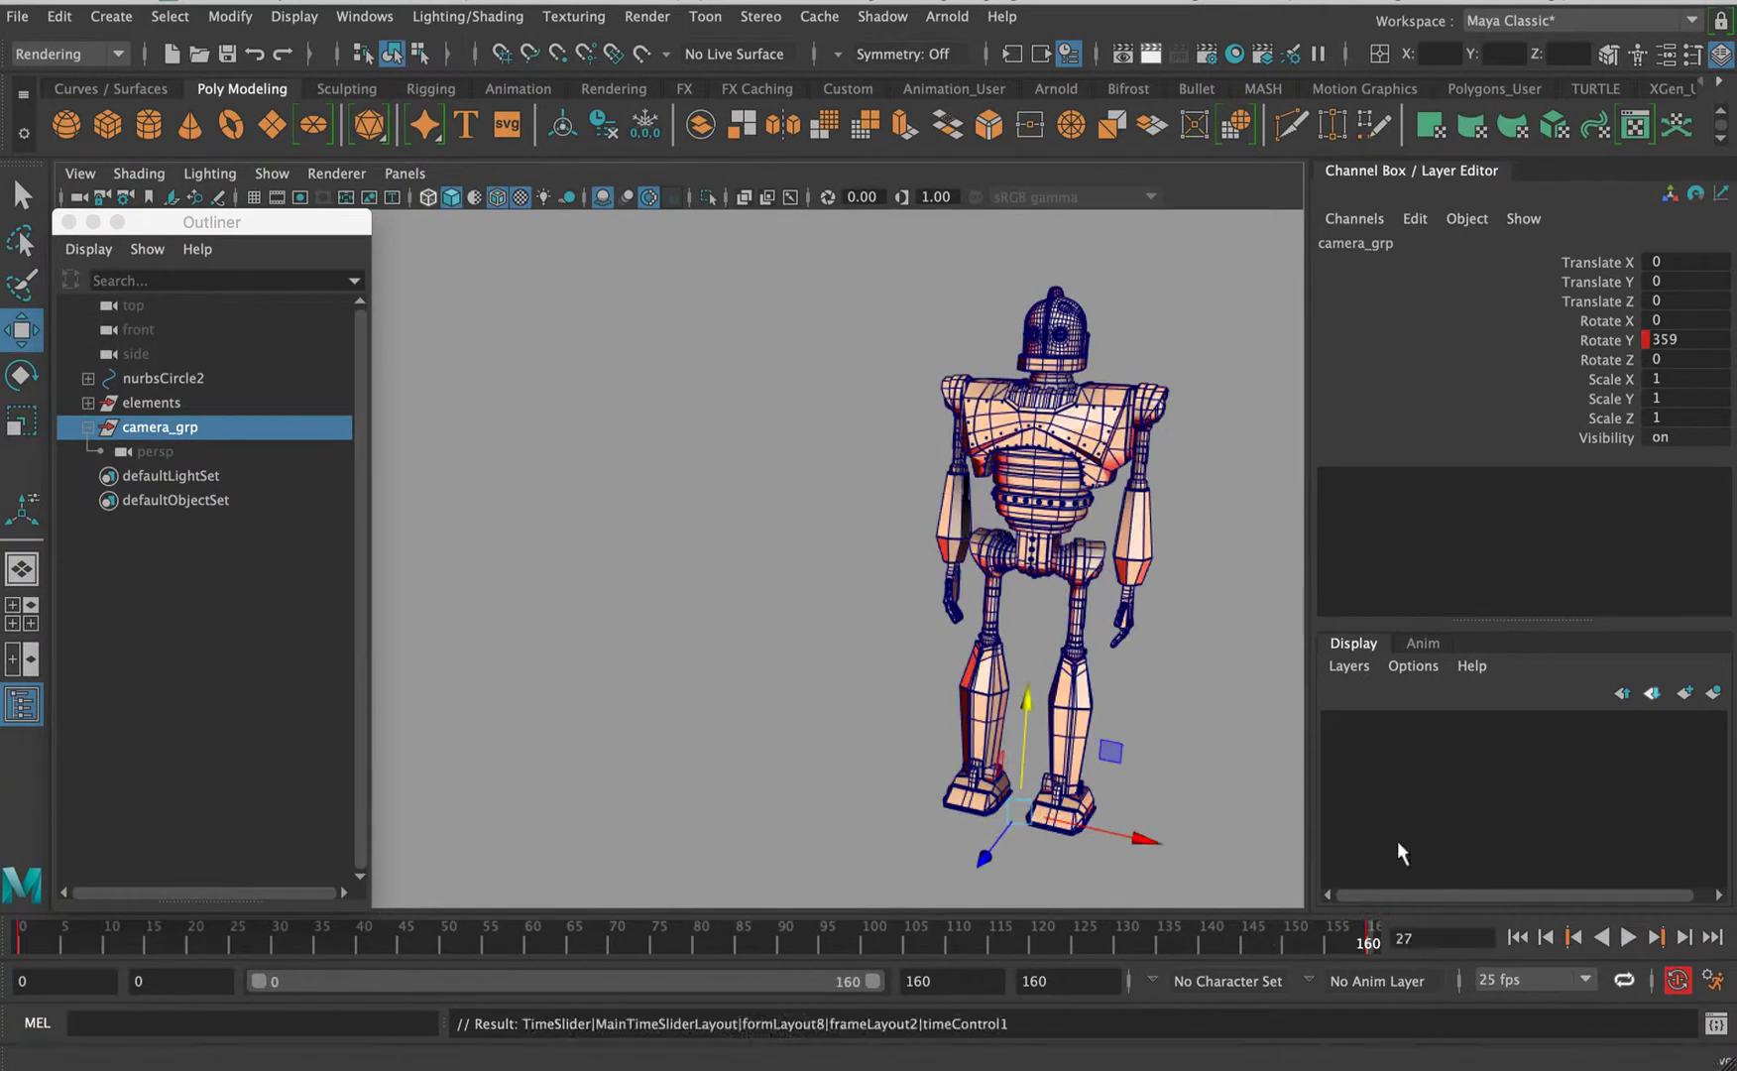
- Play the turntable again, stop it, return to frame 0, and clear the selection
click(1628, 937)
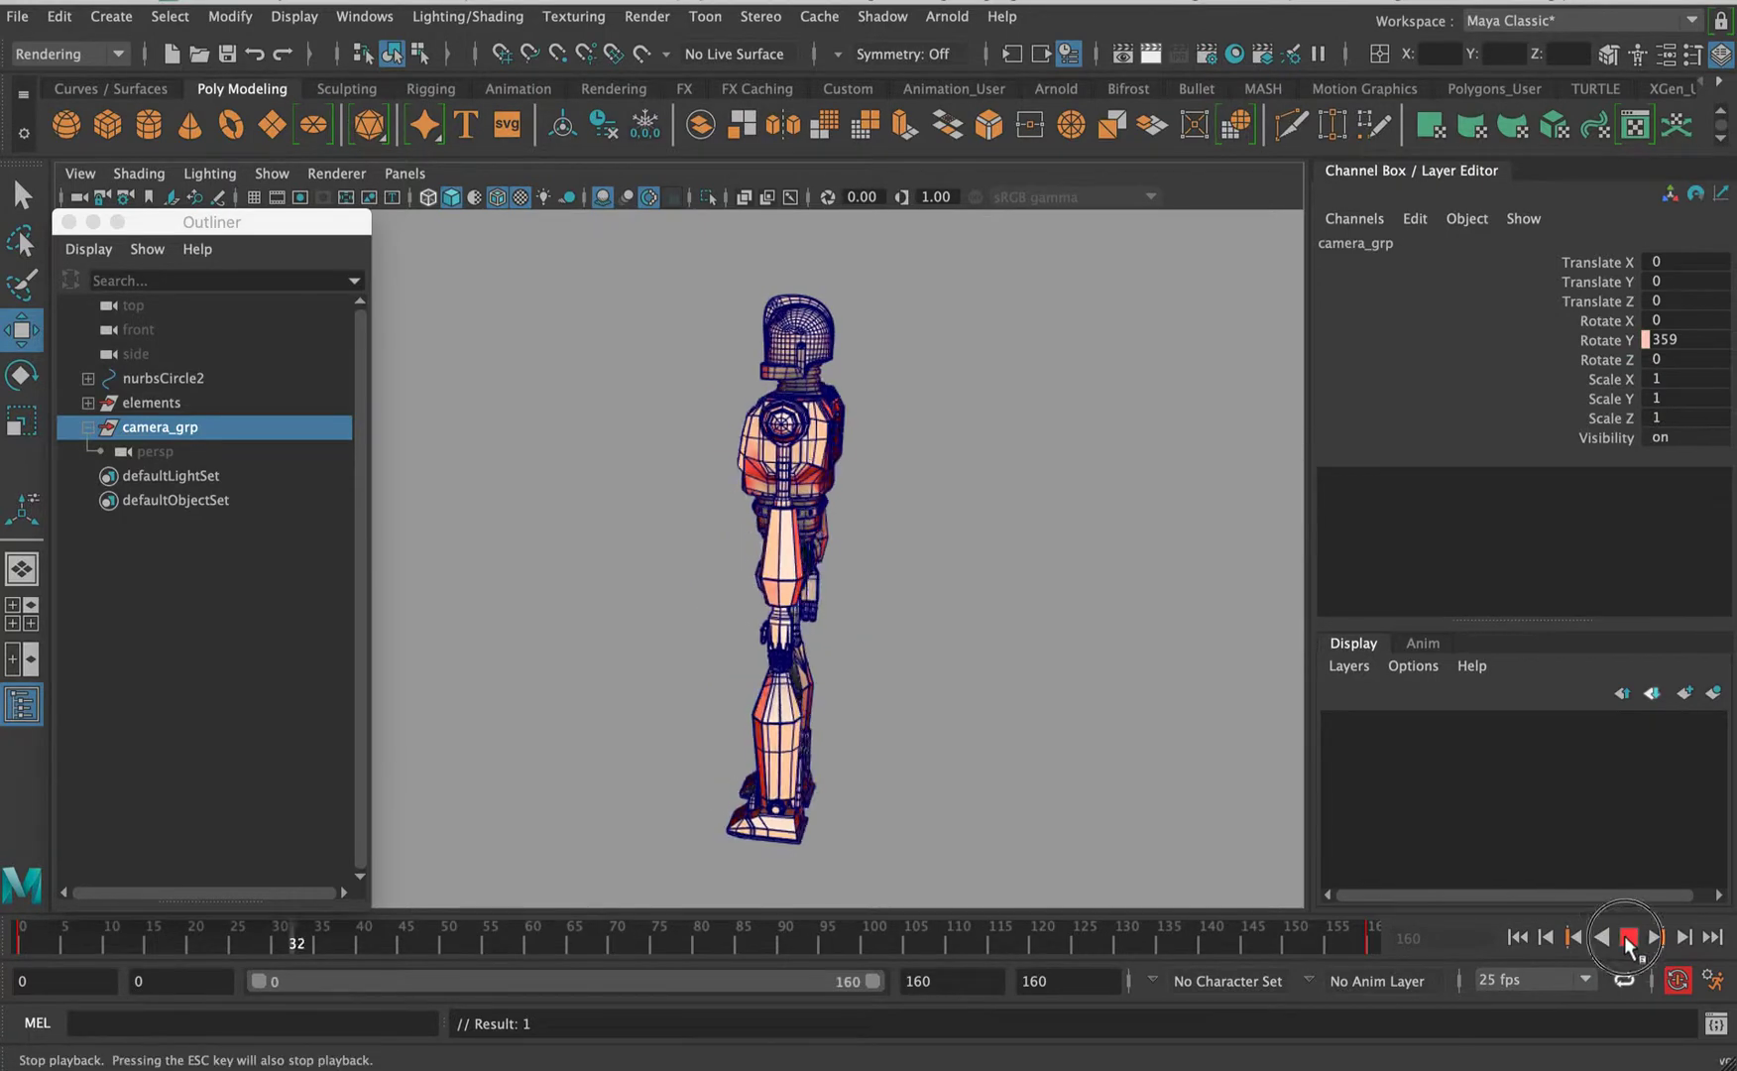
click(1628, 936)
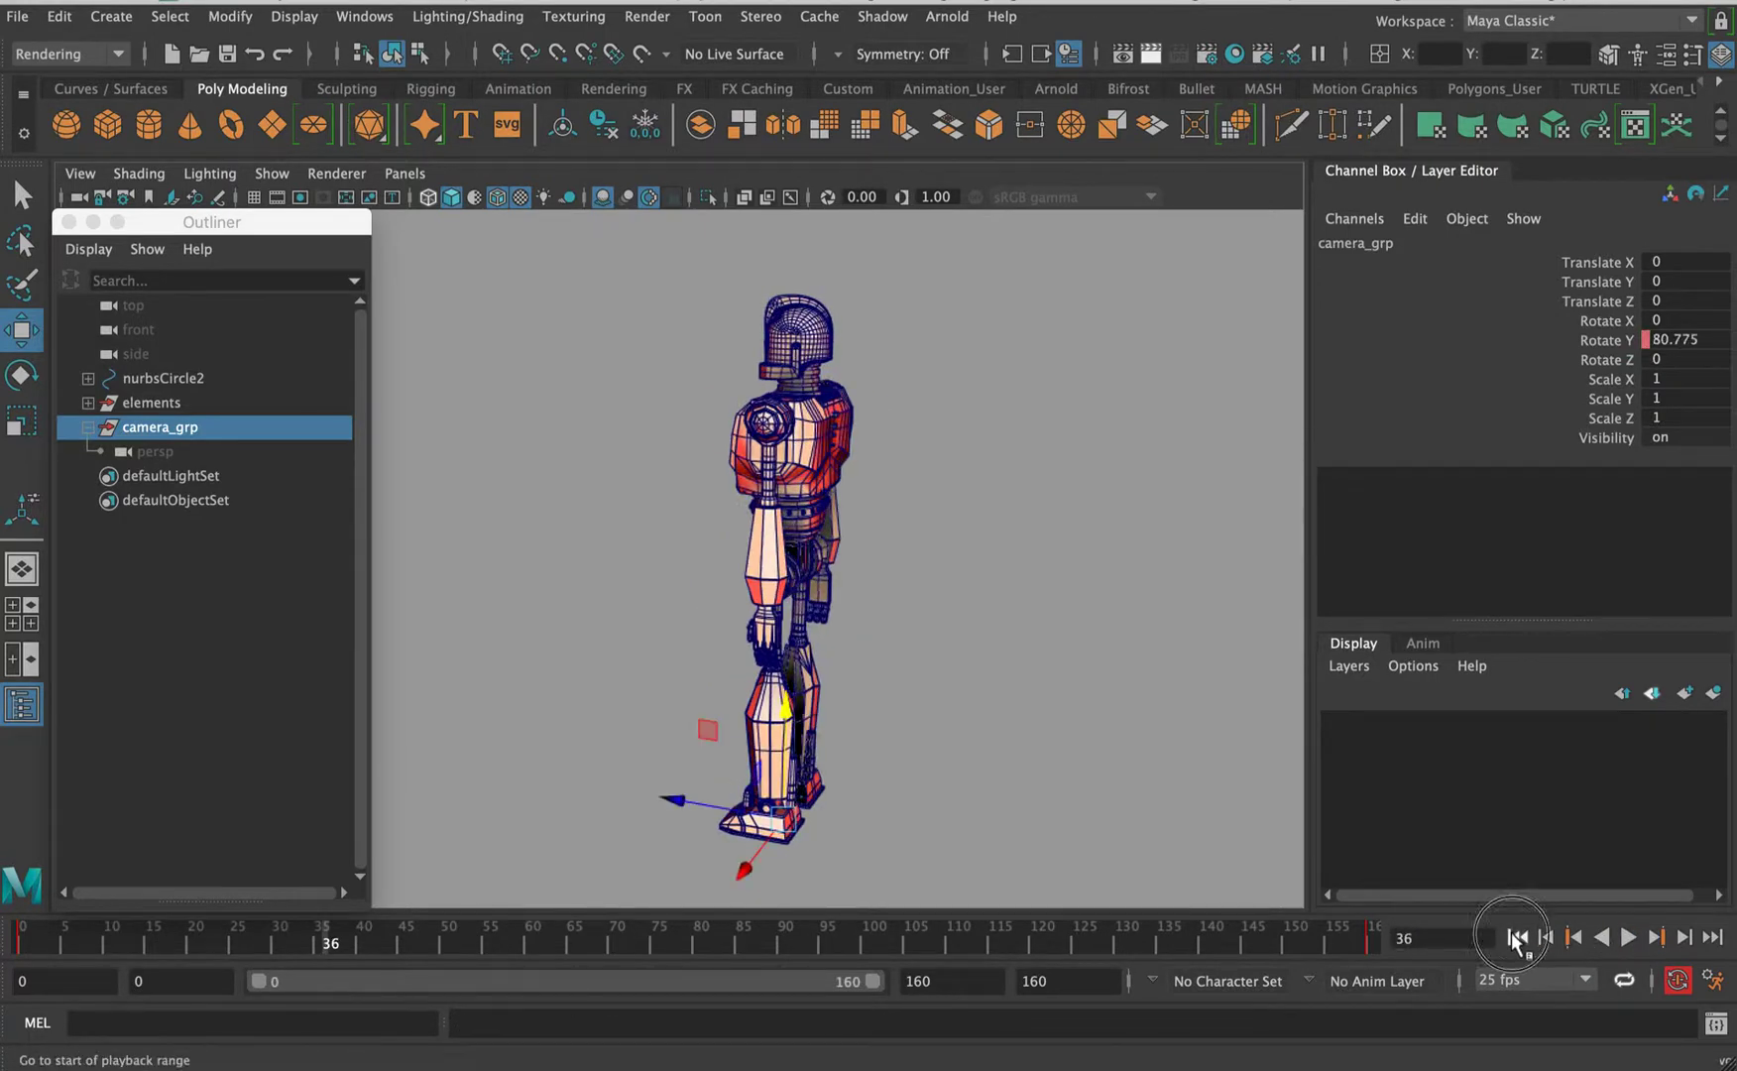
click(1517, 936)
click(496, 429)
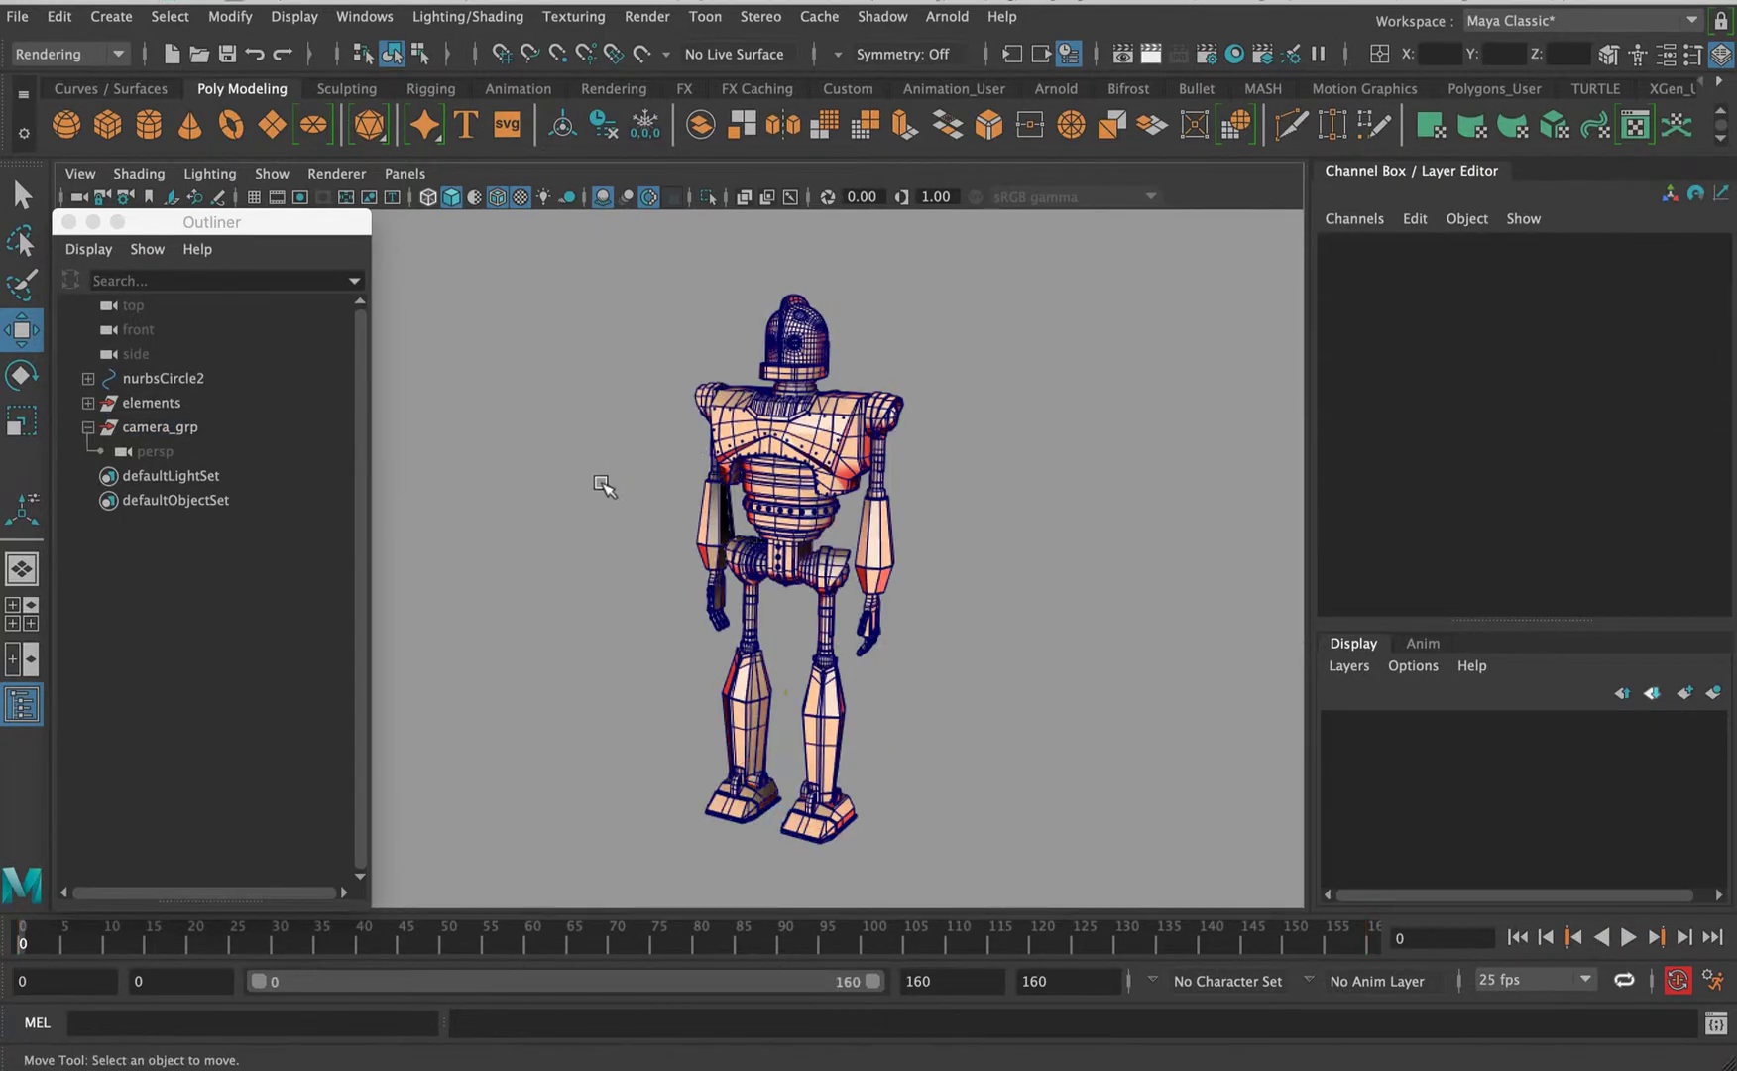
- Open the Render Settings and dock the window beside the viewport
click(1203, 57)
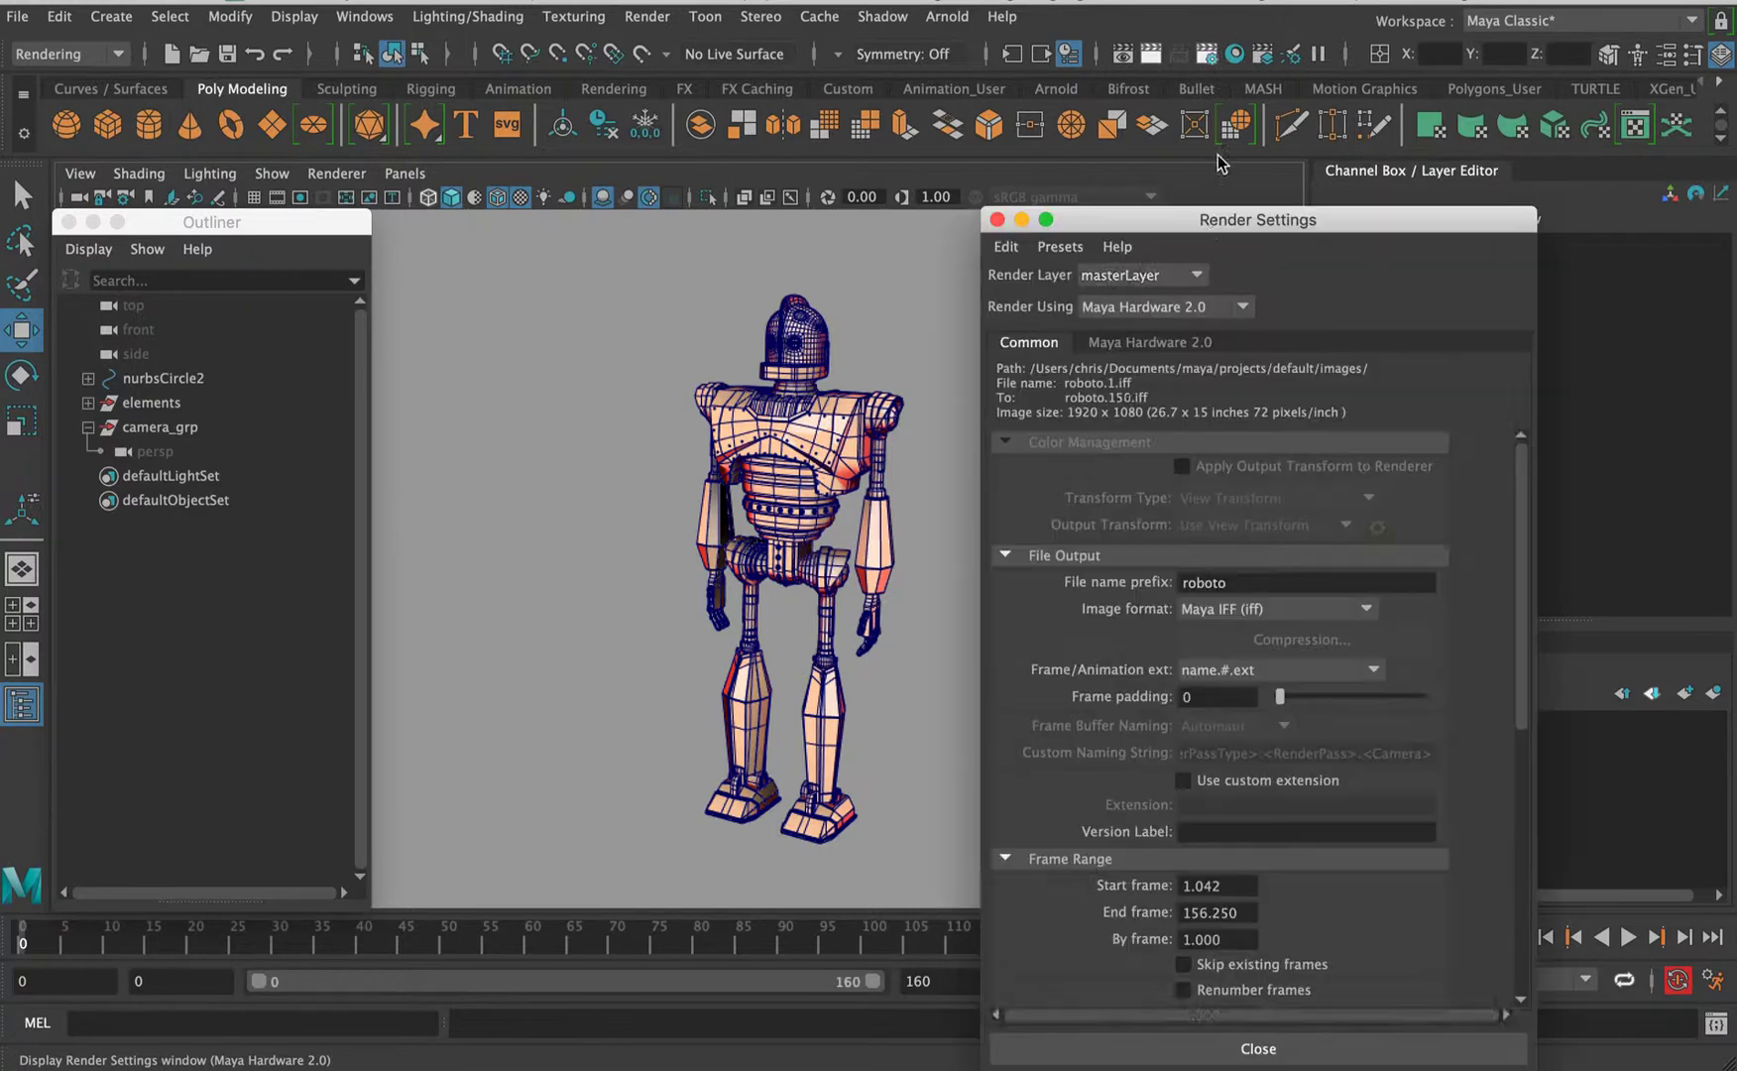
drag(1156, 221, 52, 227)
click(91, 224)
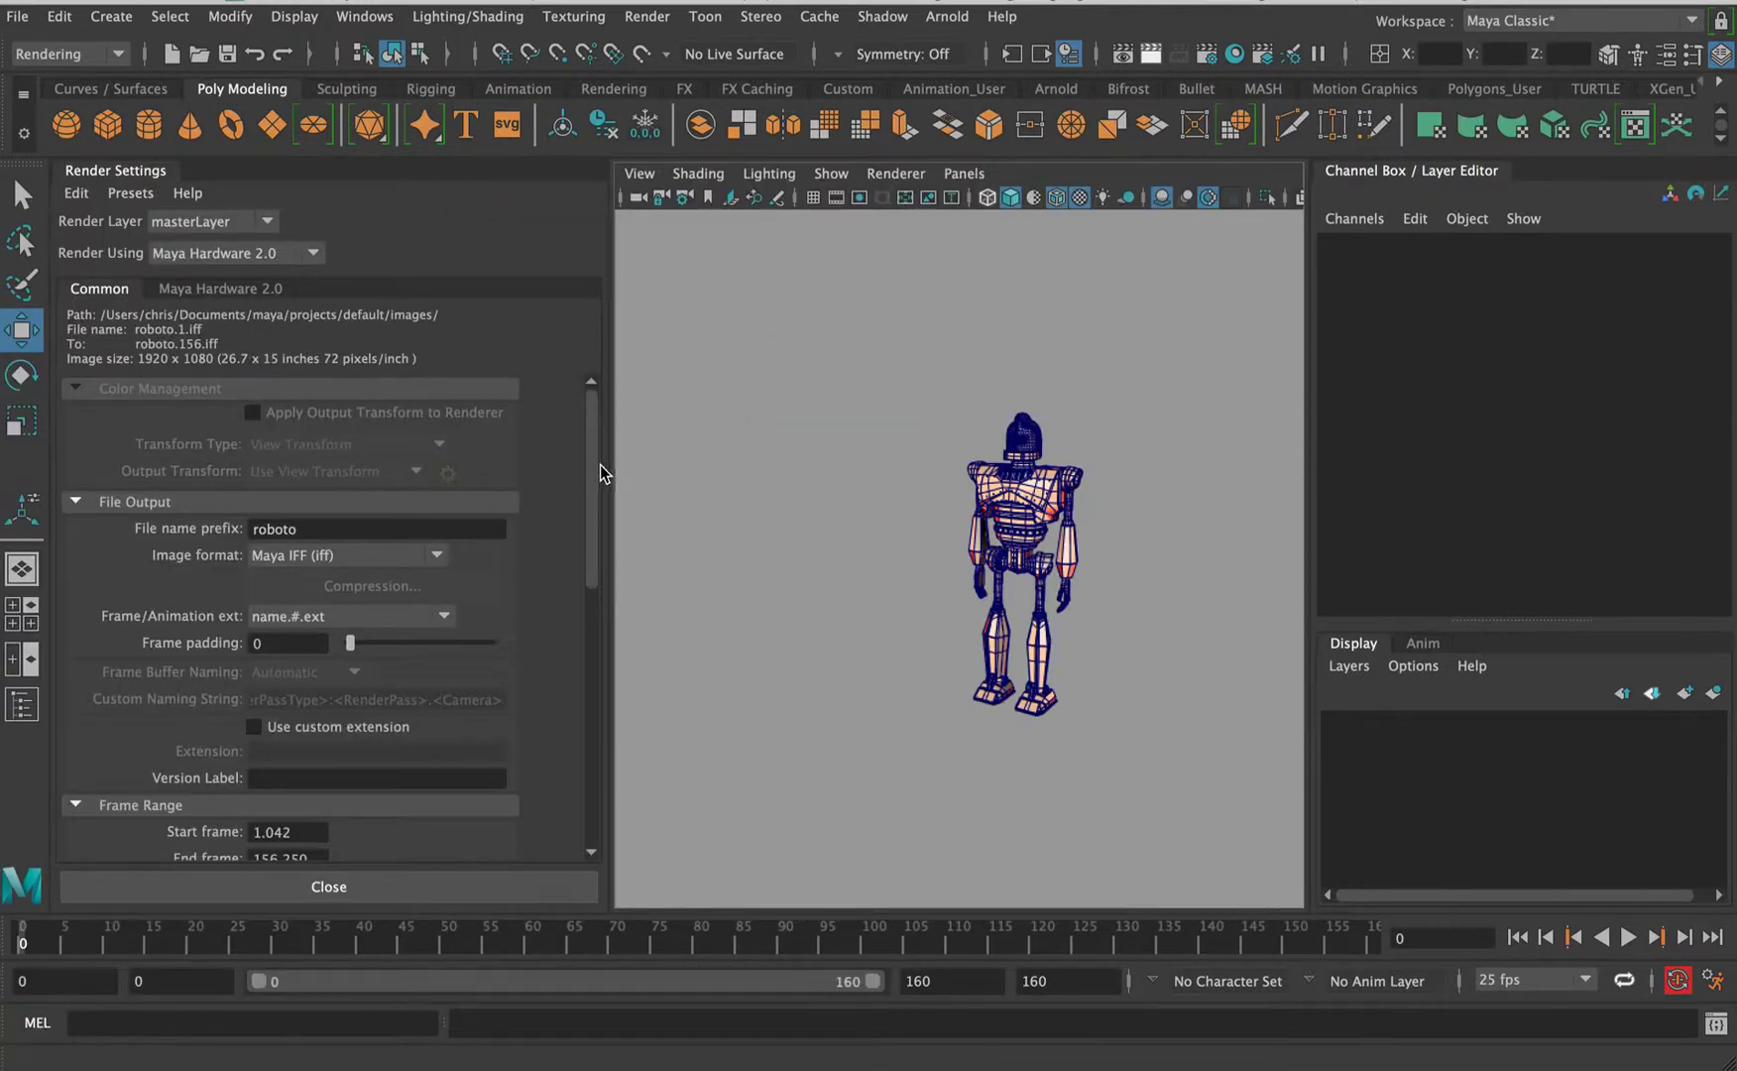
- Review the Common render settings down to the image size, and bring up the Maya Hardware 2.0 settings
scroll(574, 651, down, 5)
scroll(570, 582, up, 4)
scroll(552, 662, down, 8)
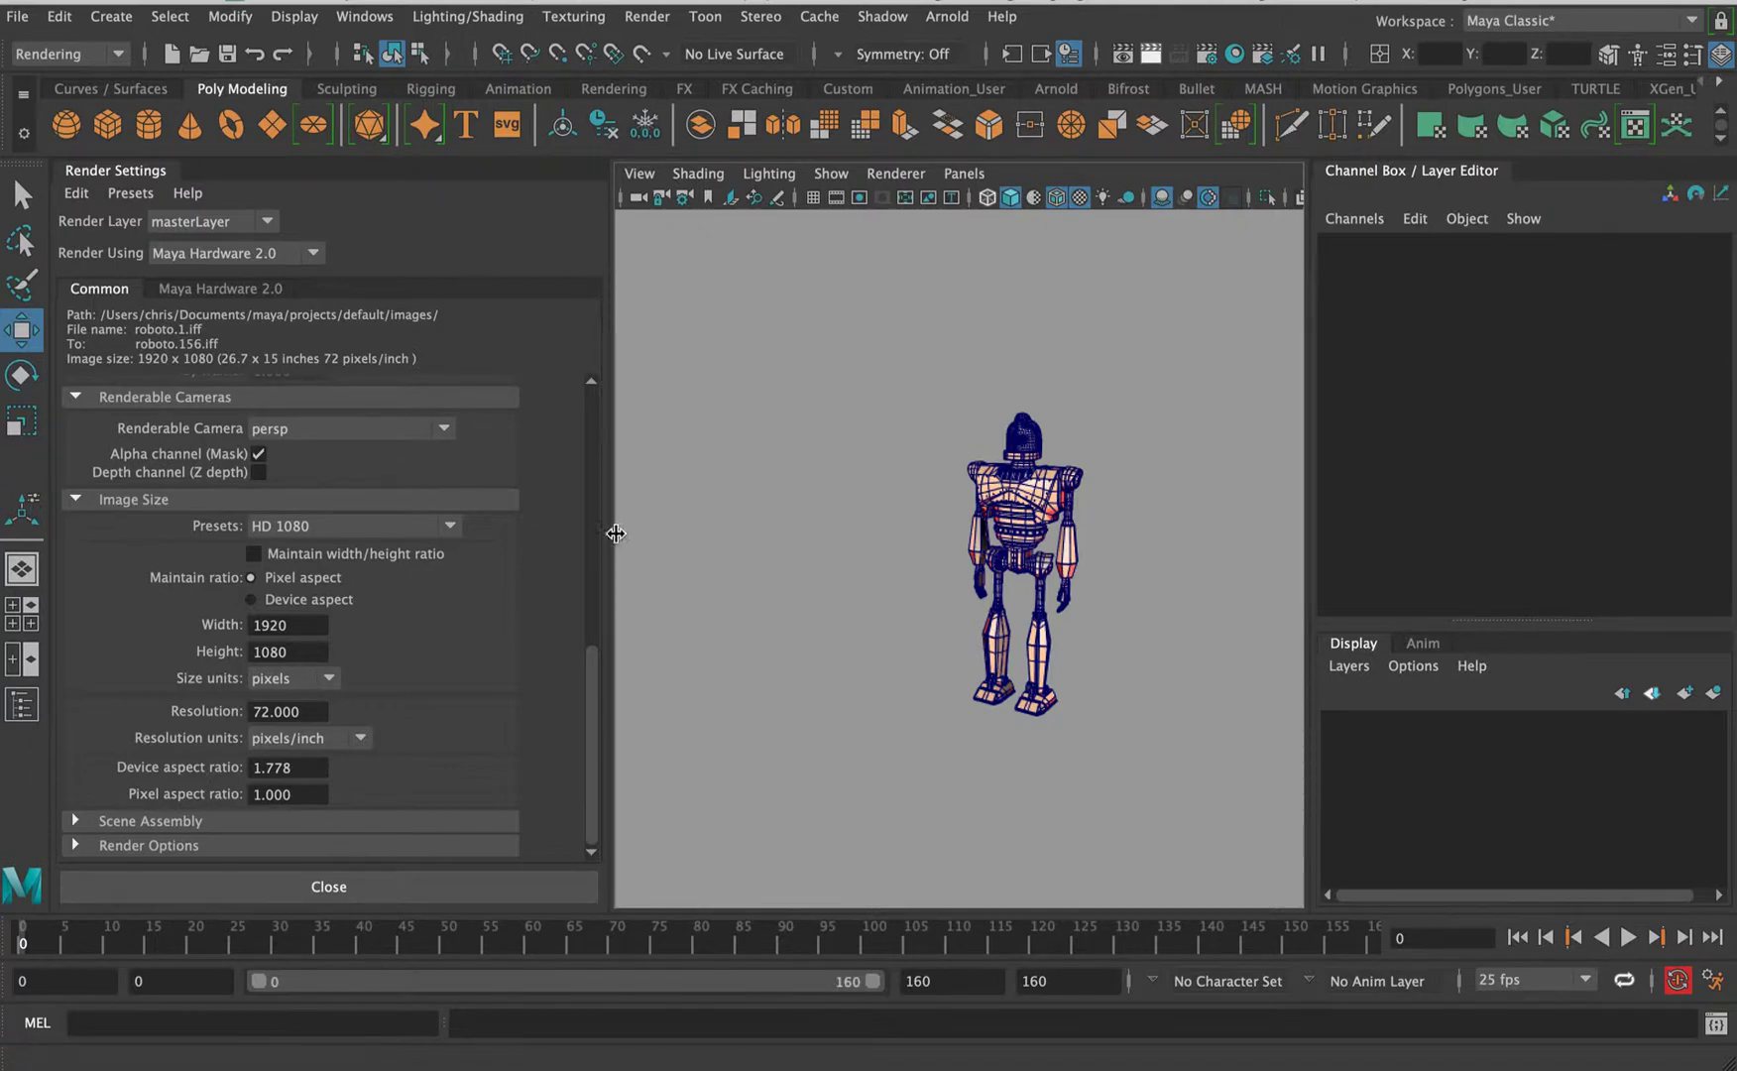
drag(591, 678, 602, 367)
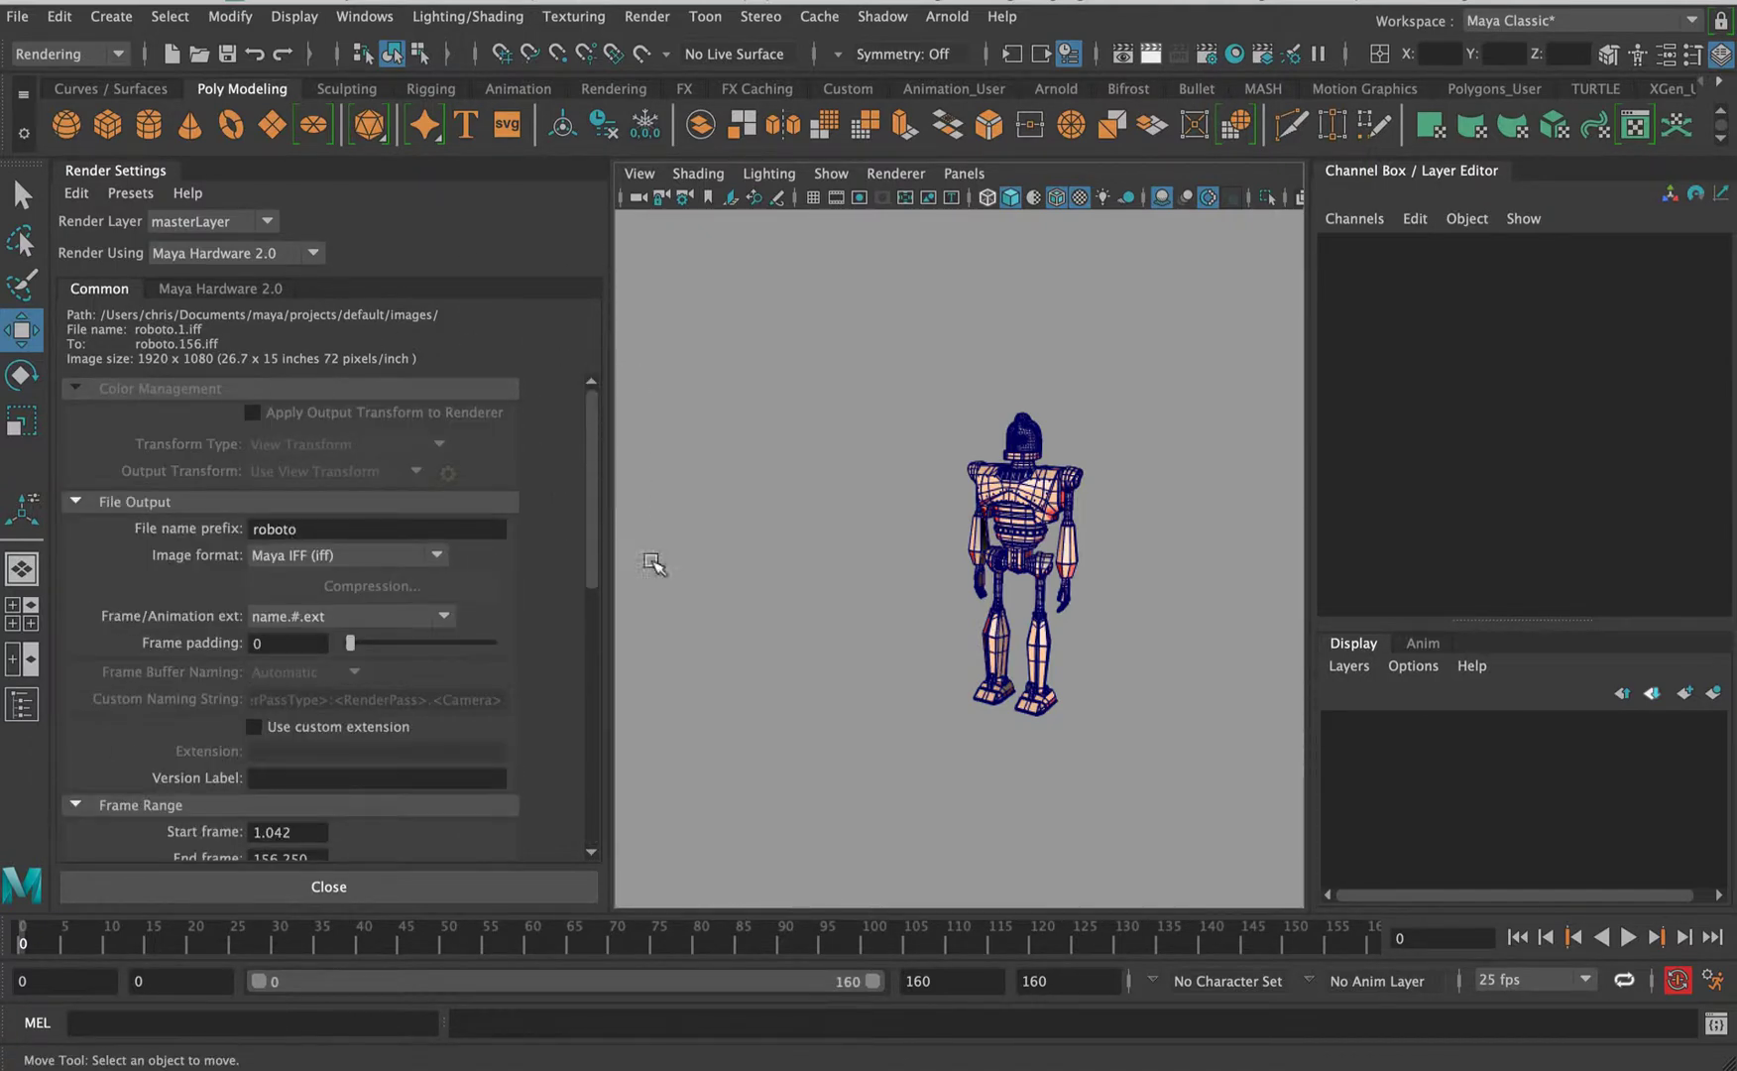
drag(593, 542, 594, 868)
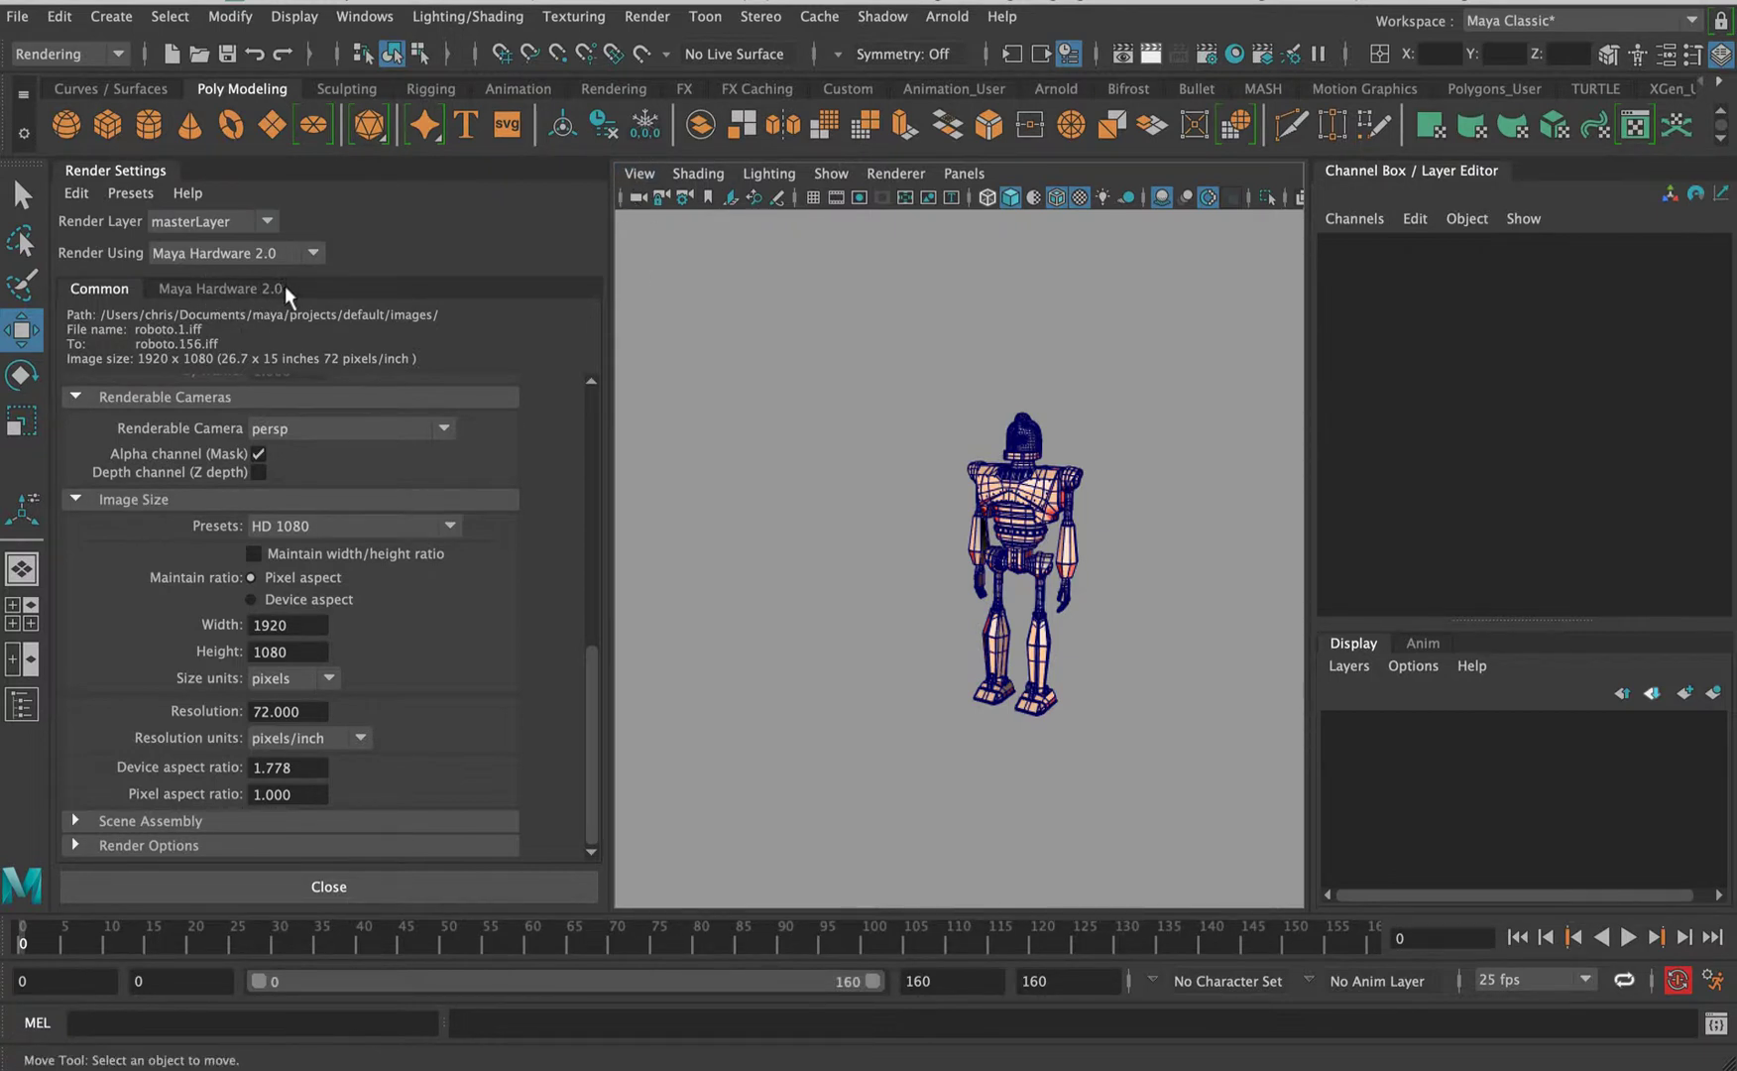
click(218, 286)
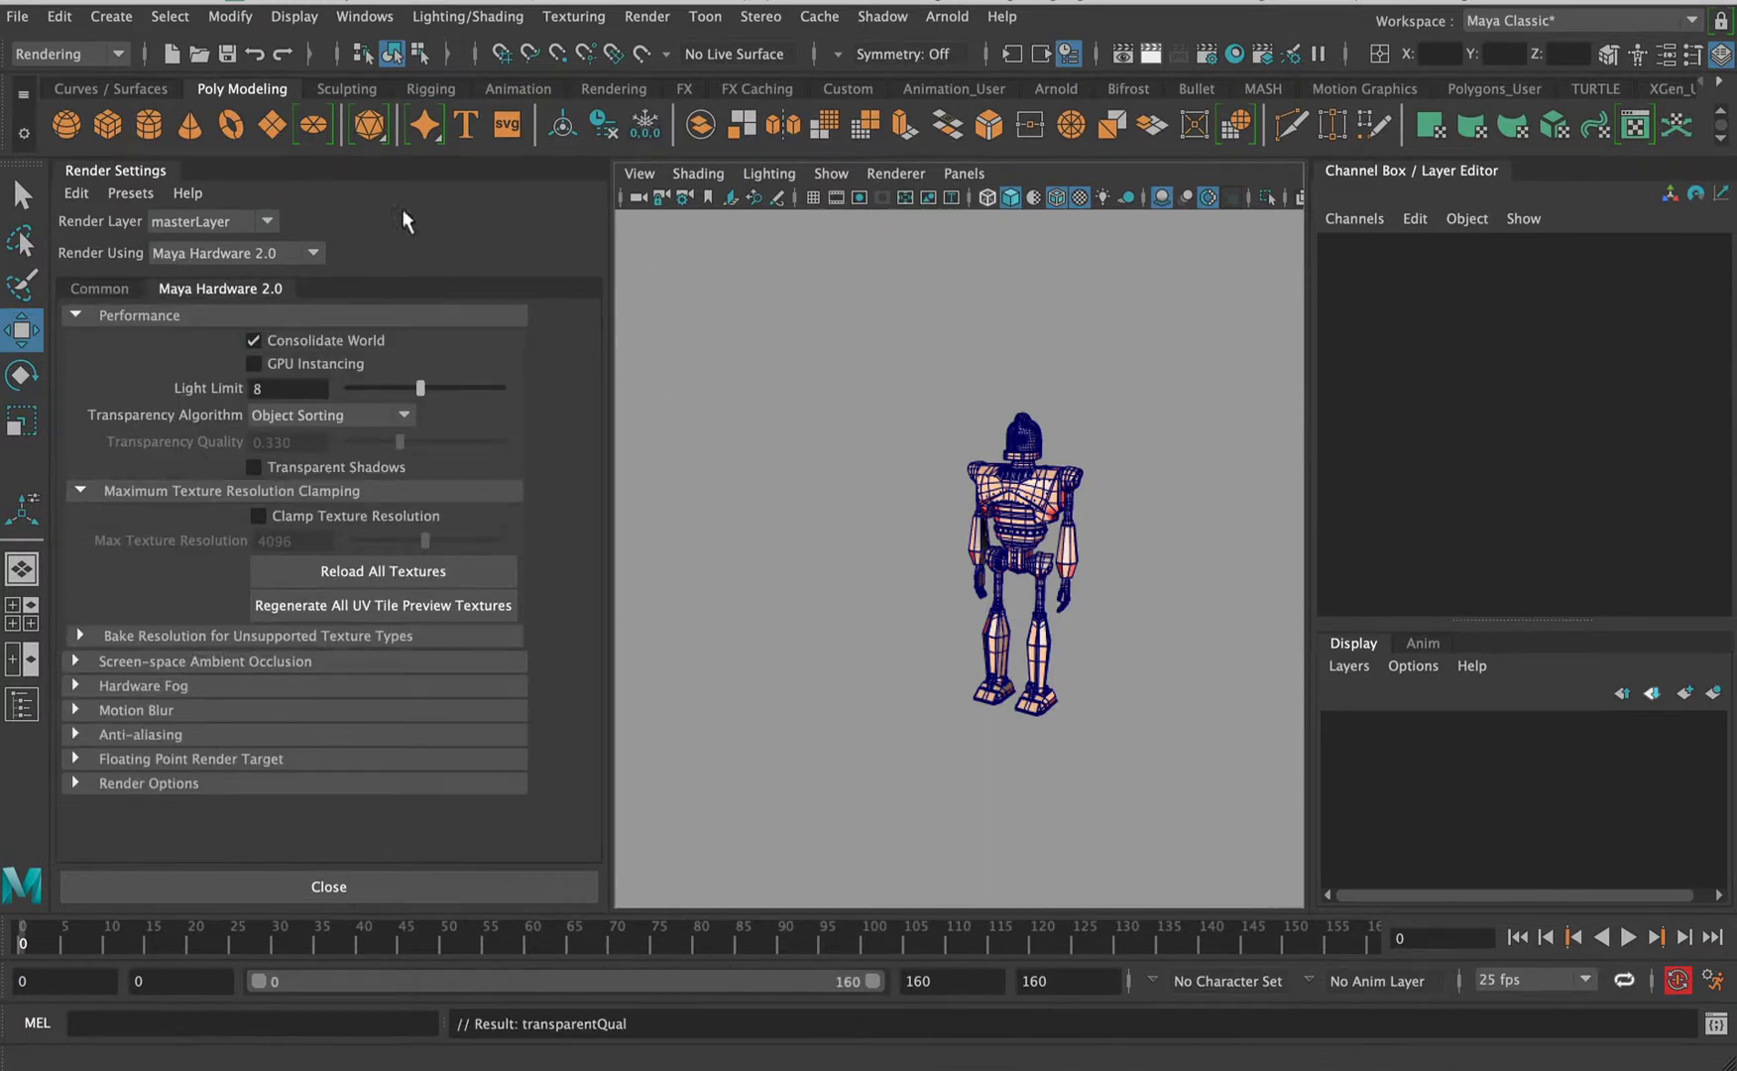
- Open the Viewport 2.0 renderer options, inspect and collapse their sections including Anti-aliasing, and close the window
click(897, 175)
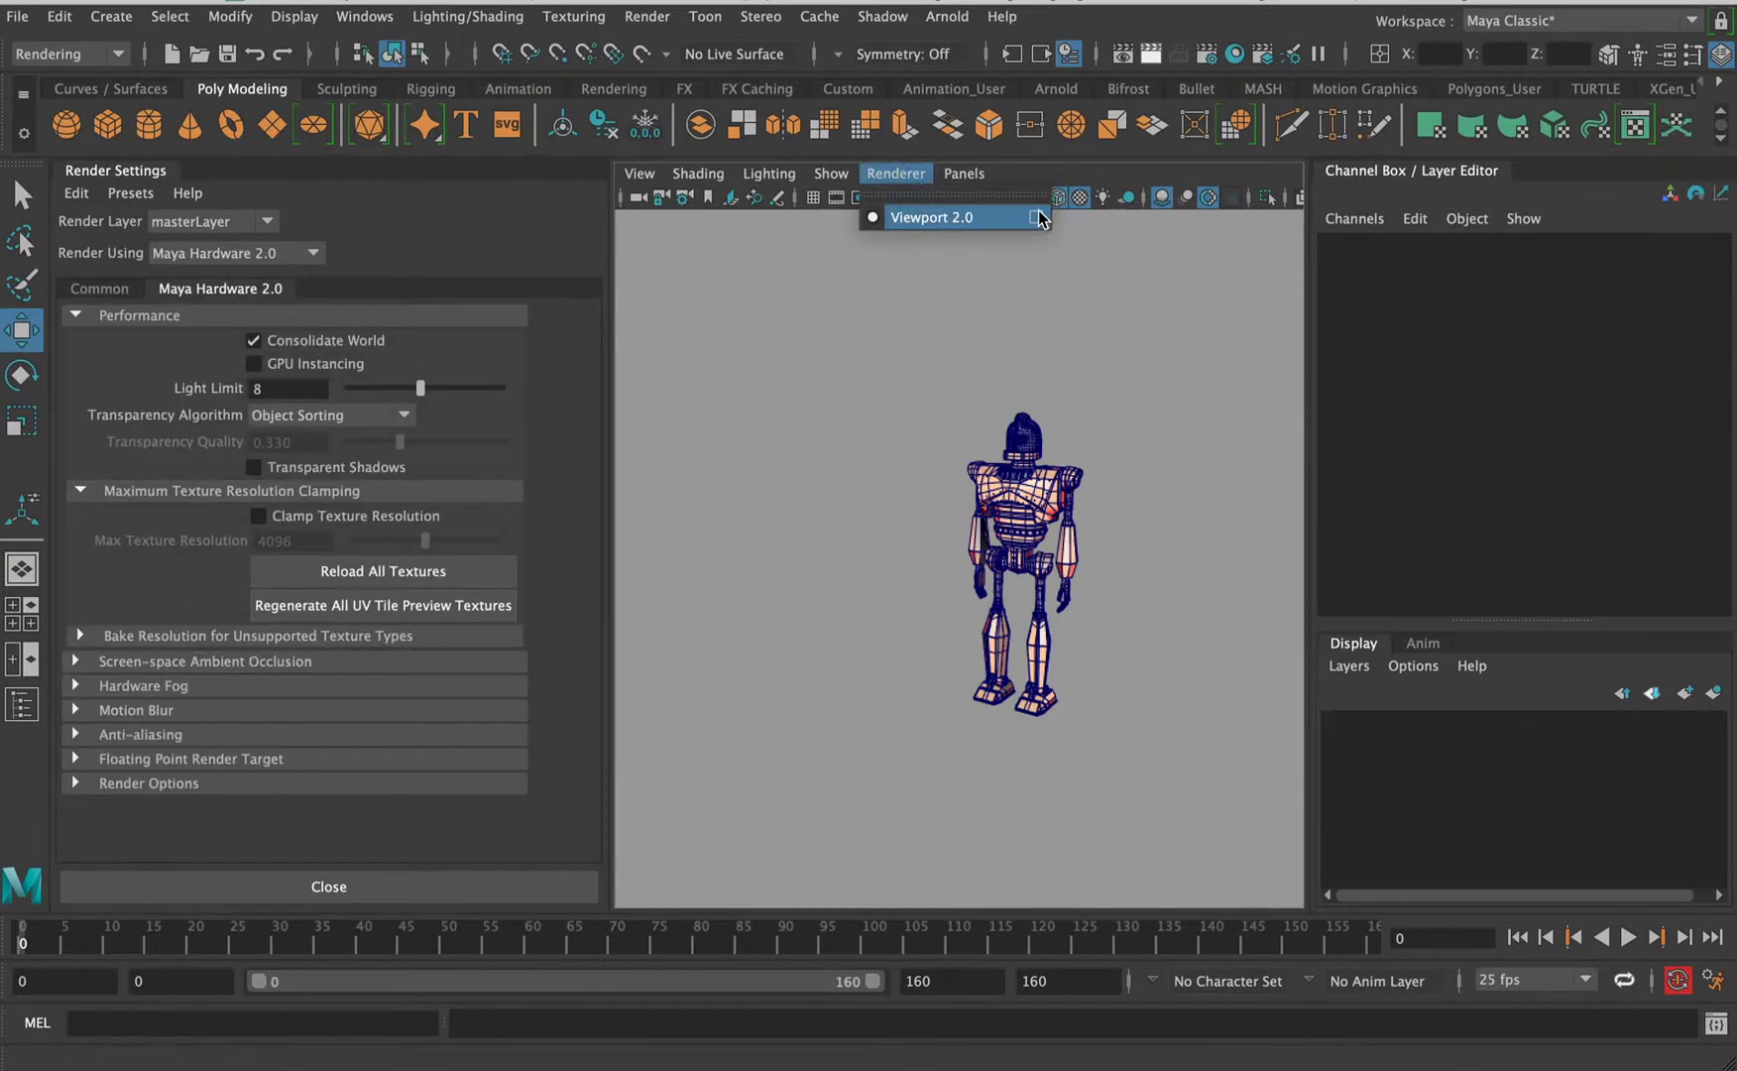
click(1048, 212)
drag(1631, 540, 1634, 389)
click(1178, 398)
click(1193, 445)
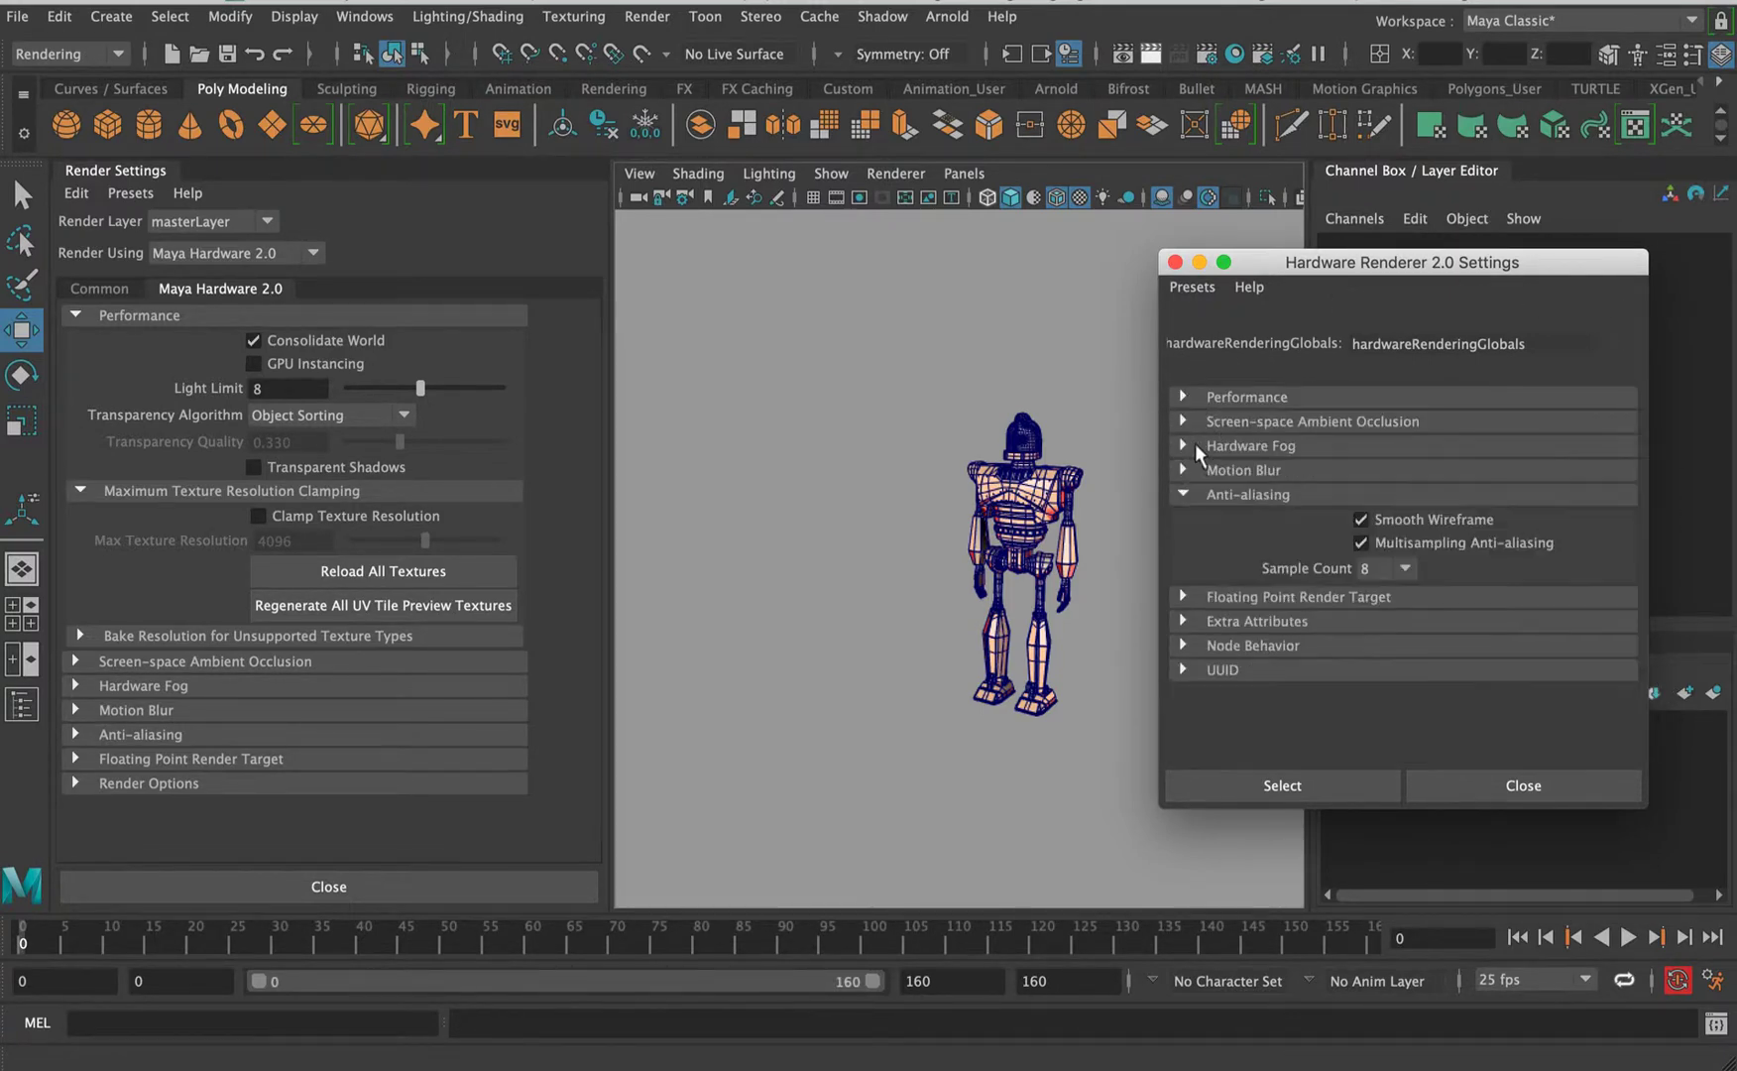
click(1183, 496)
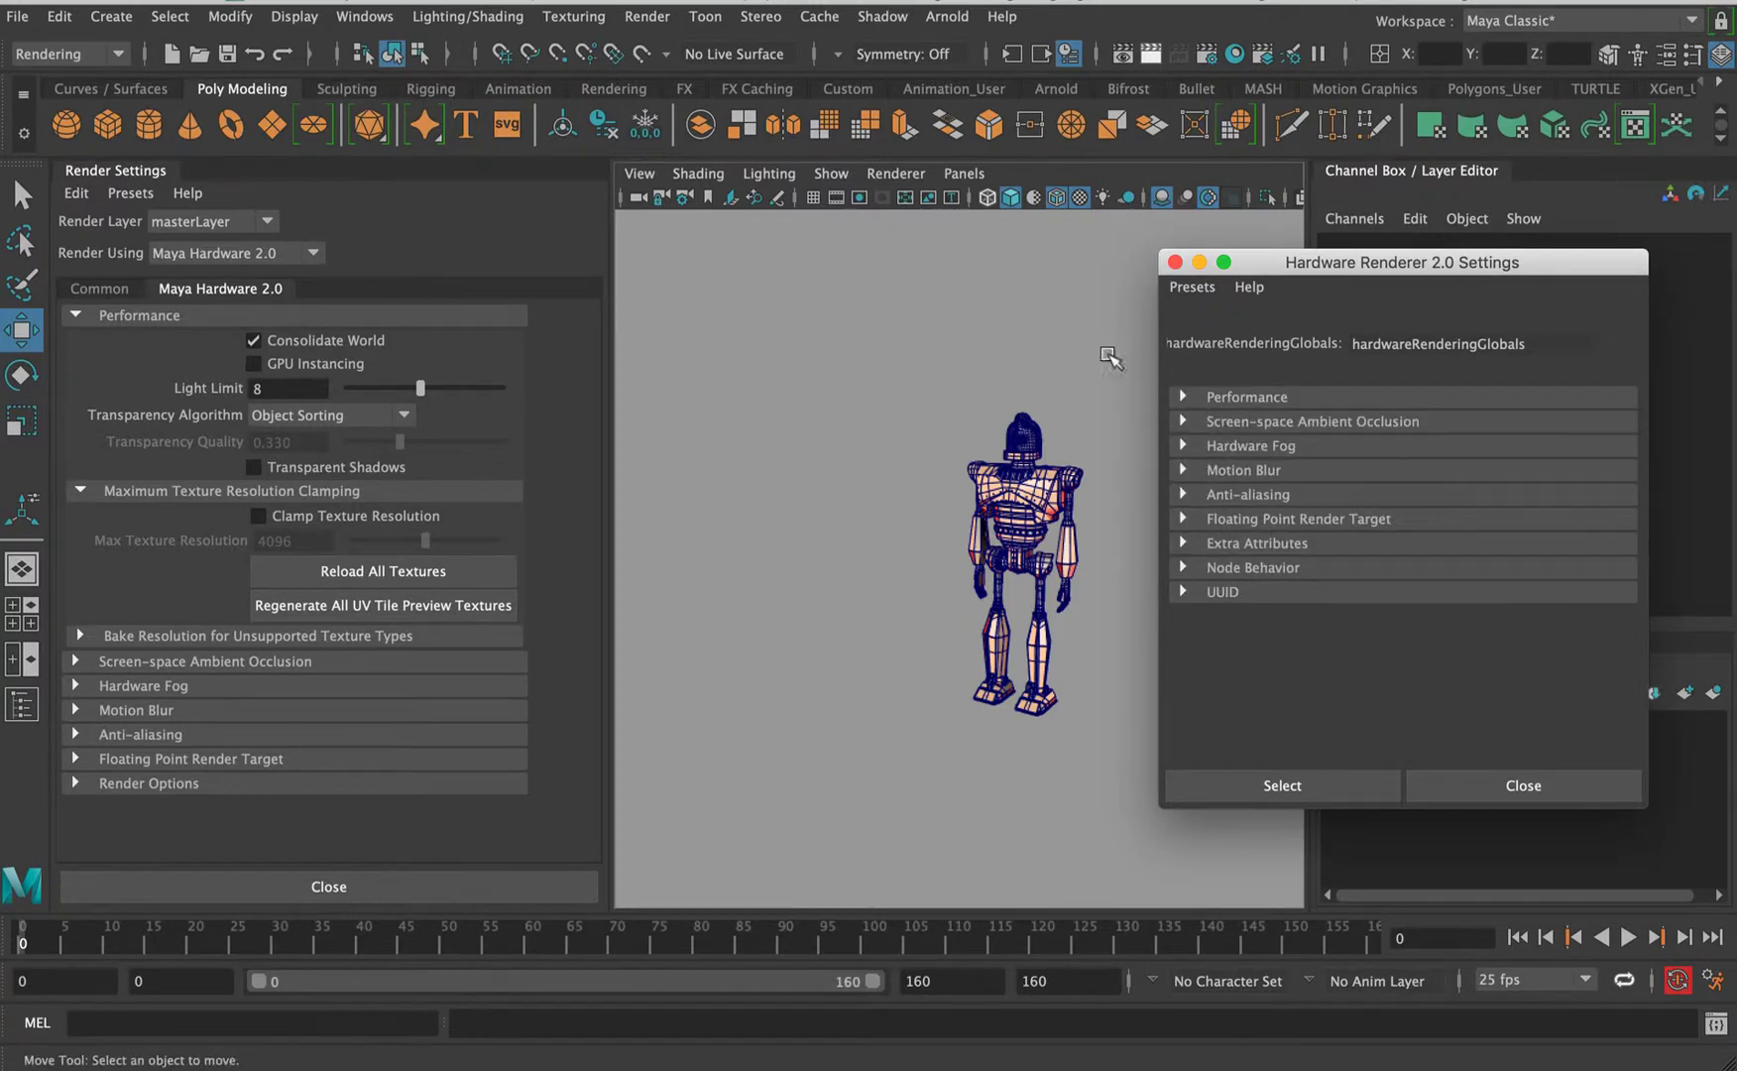
click(1175, 262)
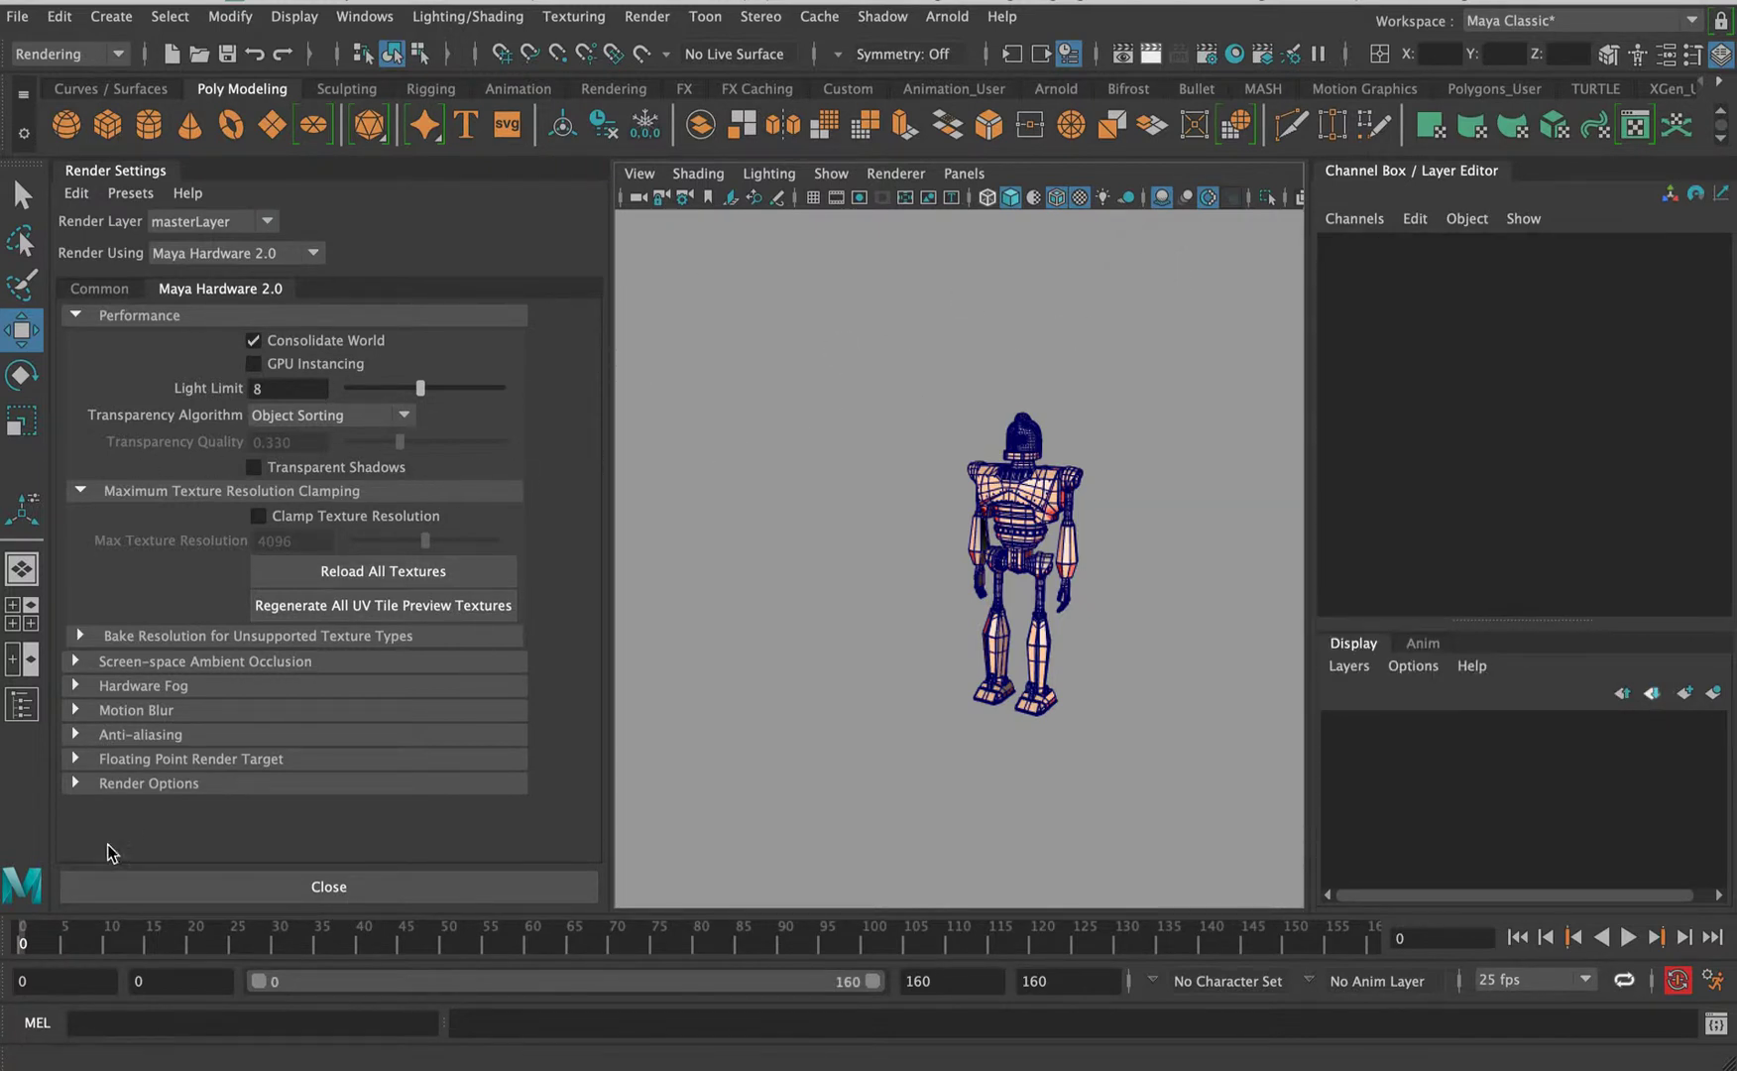
- Return to the Common render settings and go through them from file output to image size
click(99, 288)
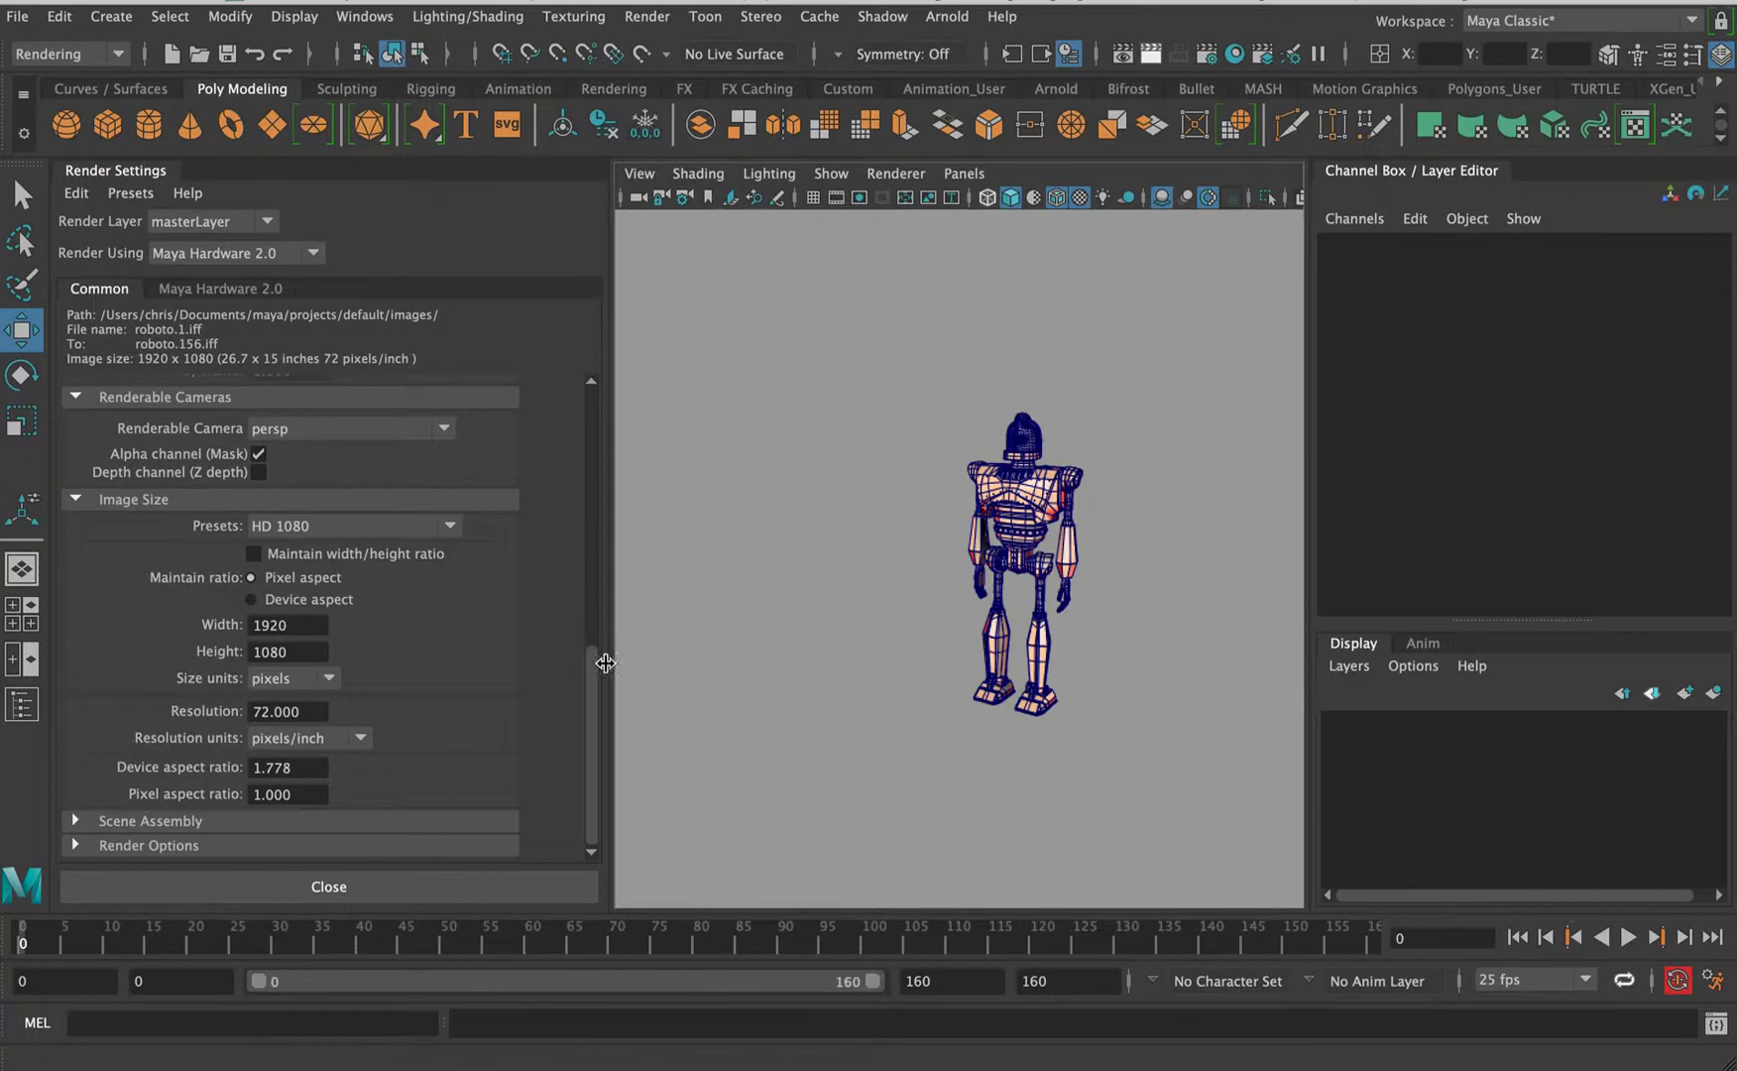
drag(605, 662, 599, 381)
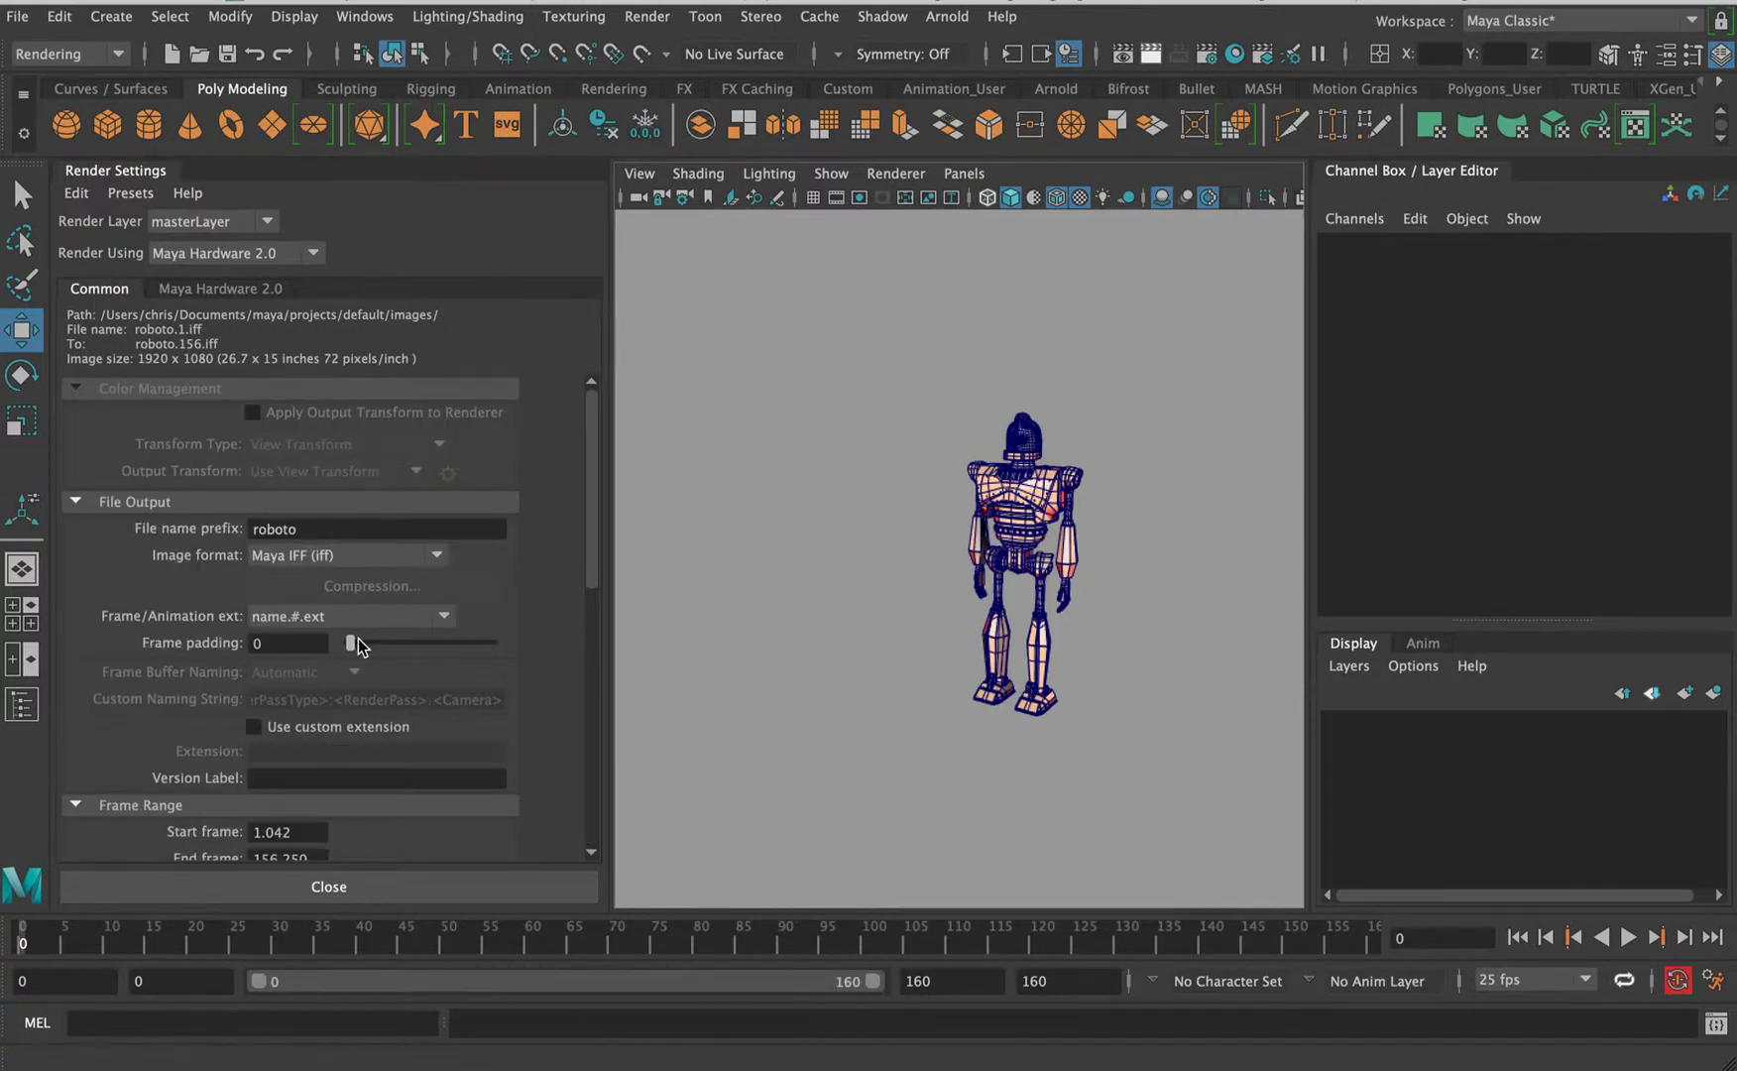
drag(595, 535, 511, 912)
- Open the Playblast options for the timeline and move the window clear of the robot
right_click(224, 940)
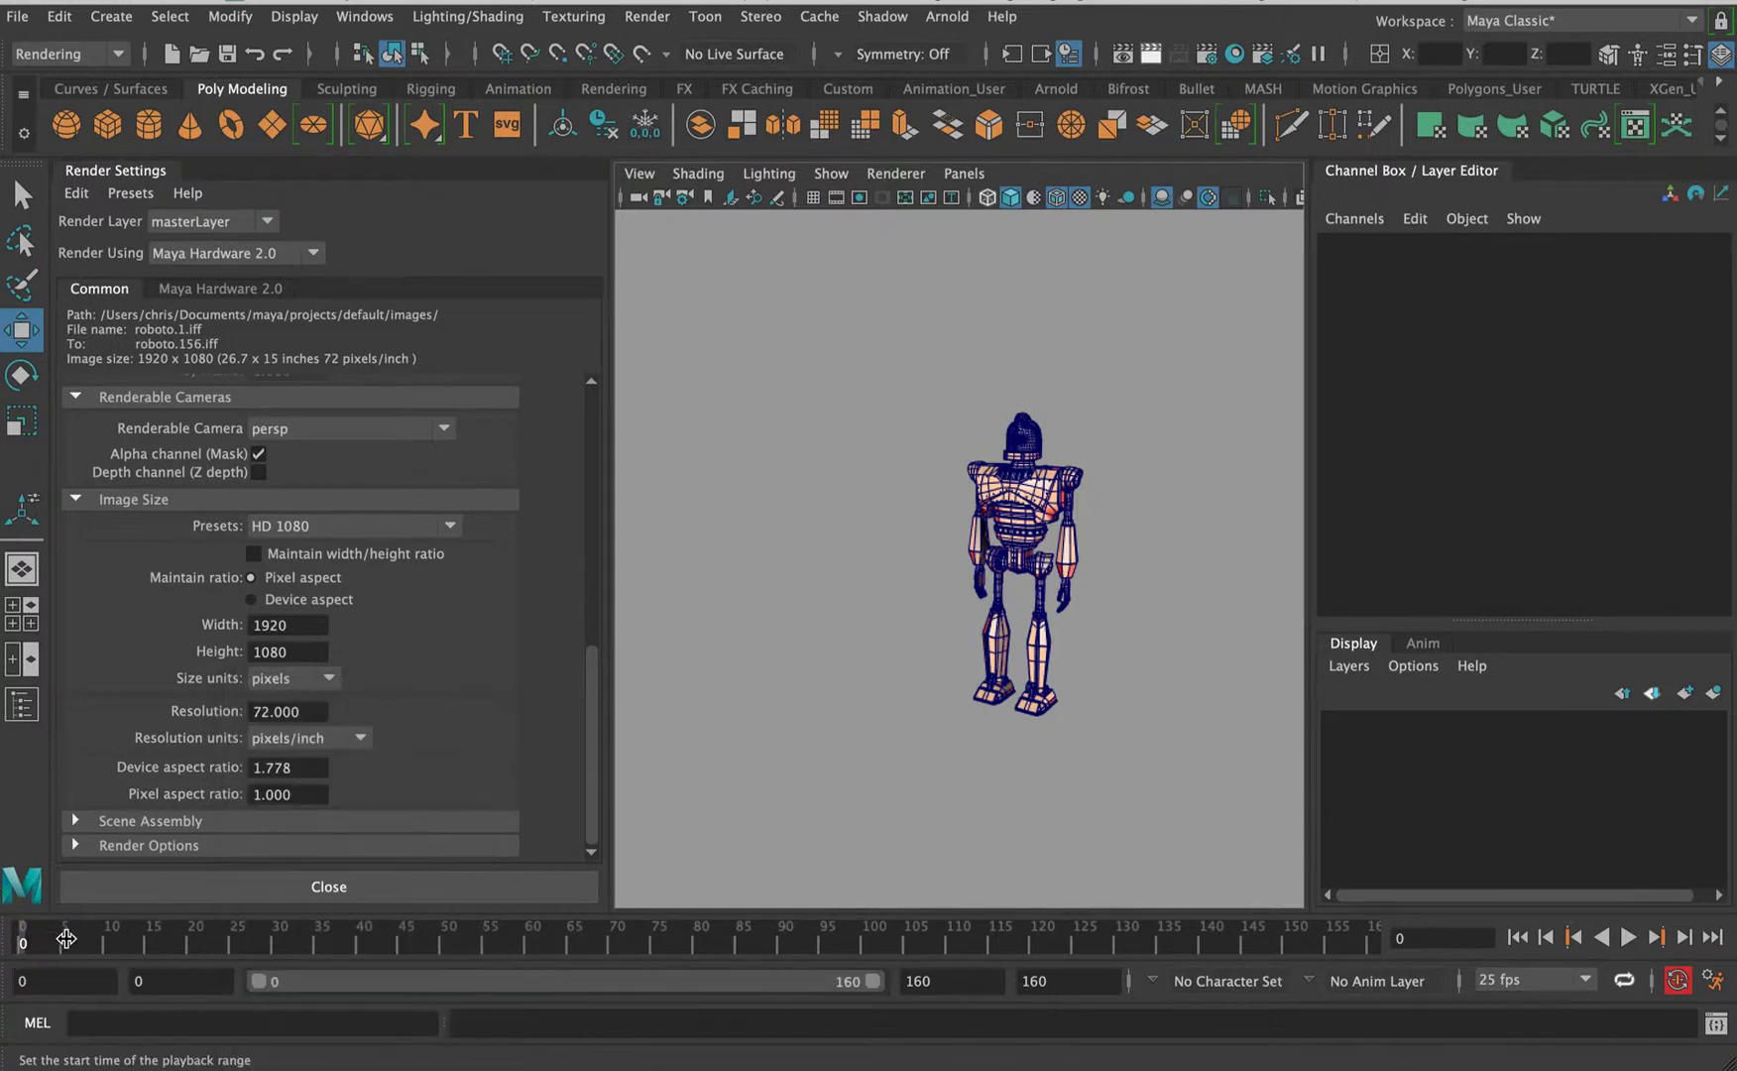
right_drag(95, 937, 312, 927)
drag(924, 355, 1433, 156)
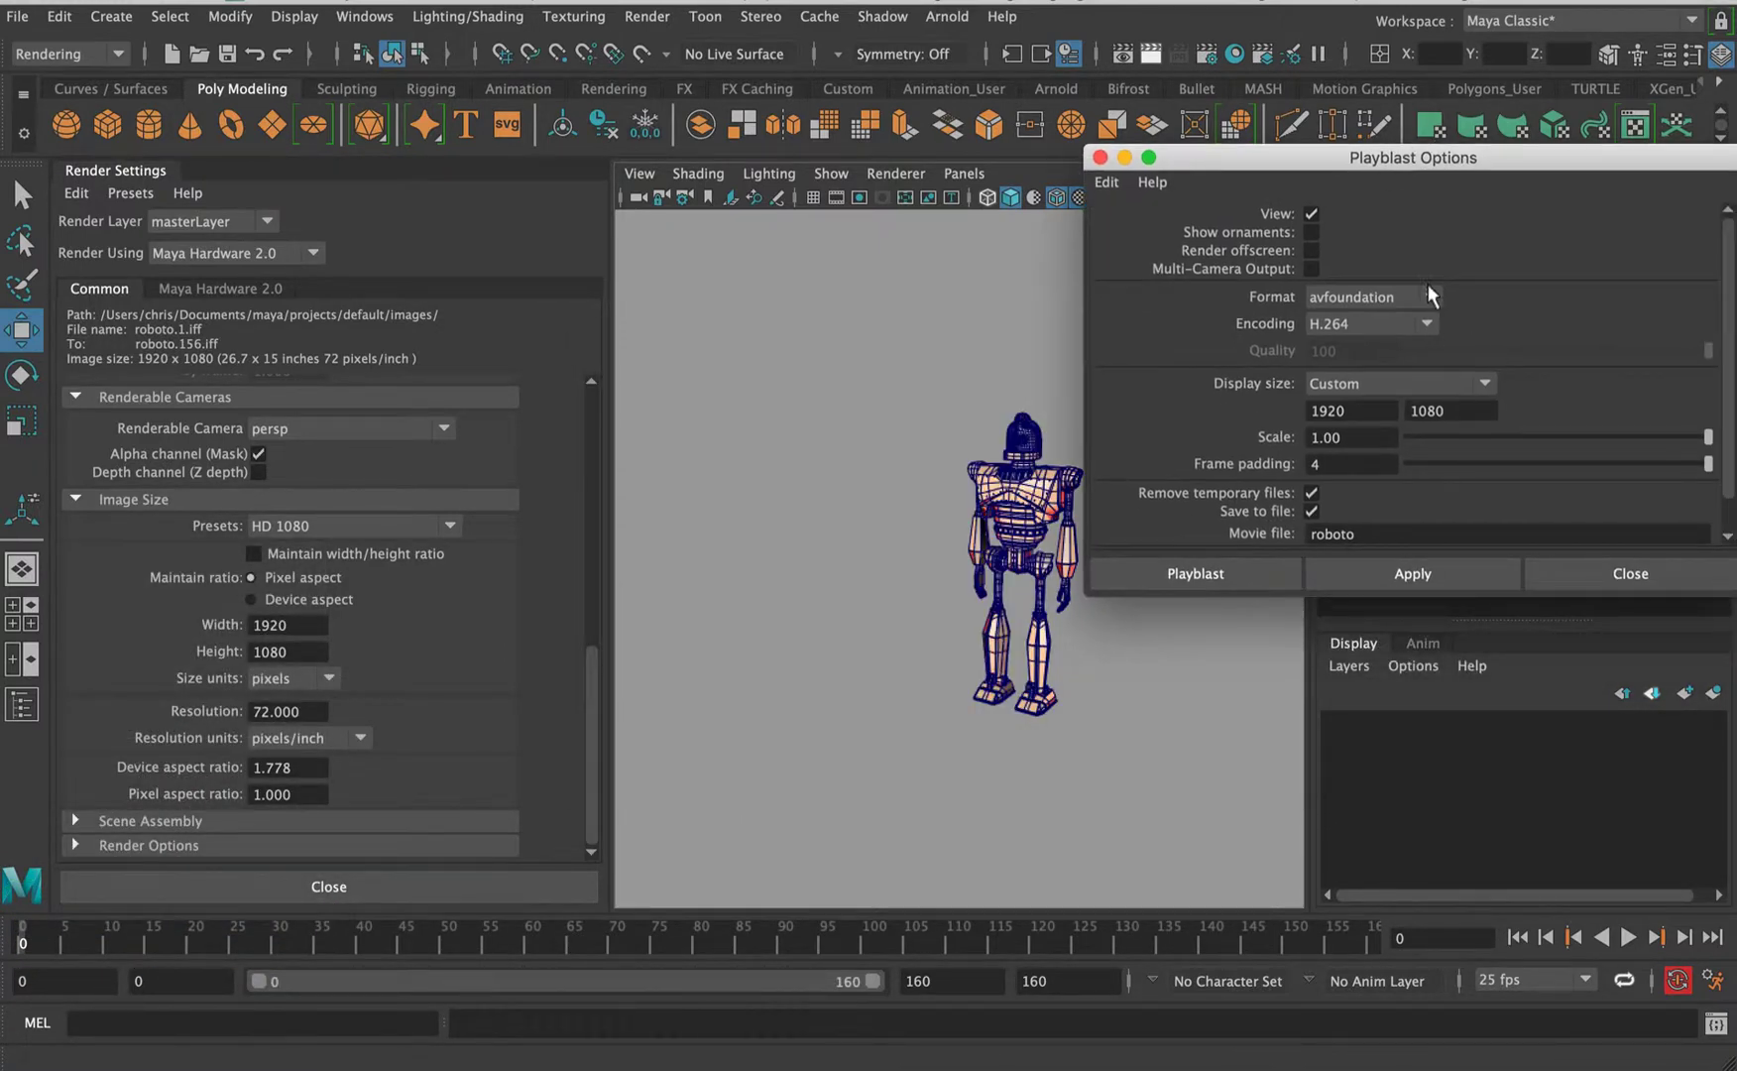
drag(1199, 161, 1276, 155)
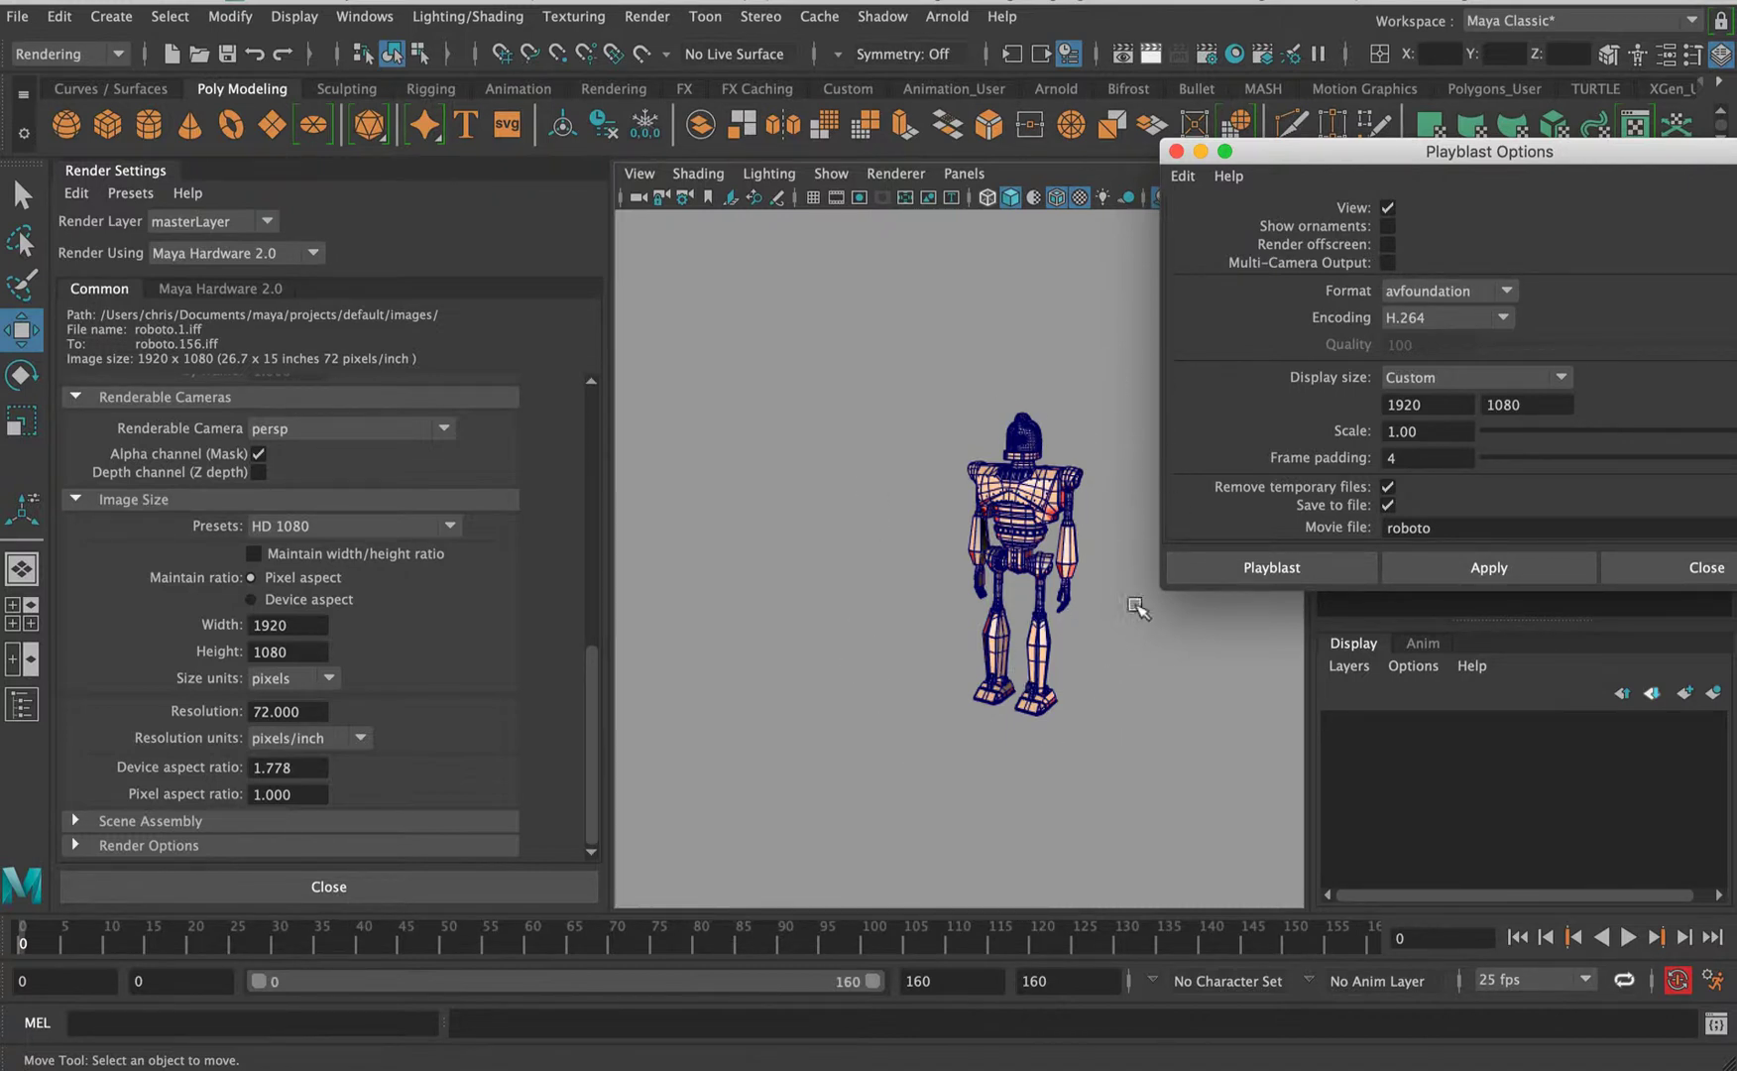
- Keep avfoundation as the playblast format and set the encoding to Photo - JPEG
click(1430, 287)
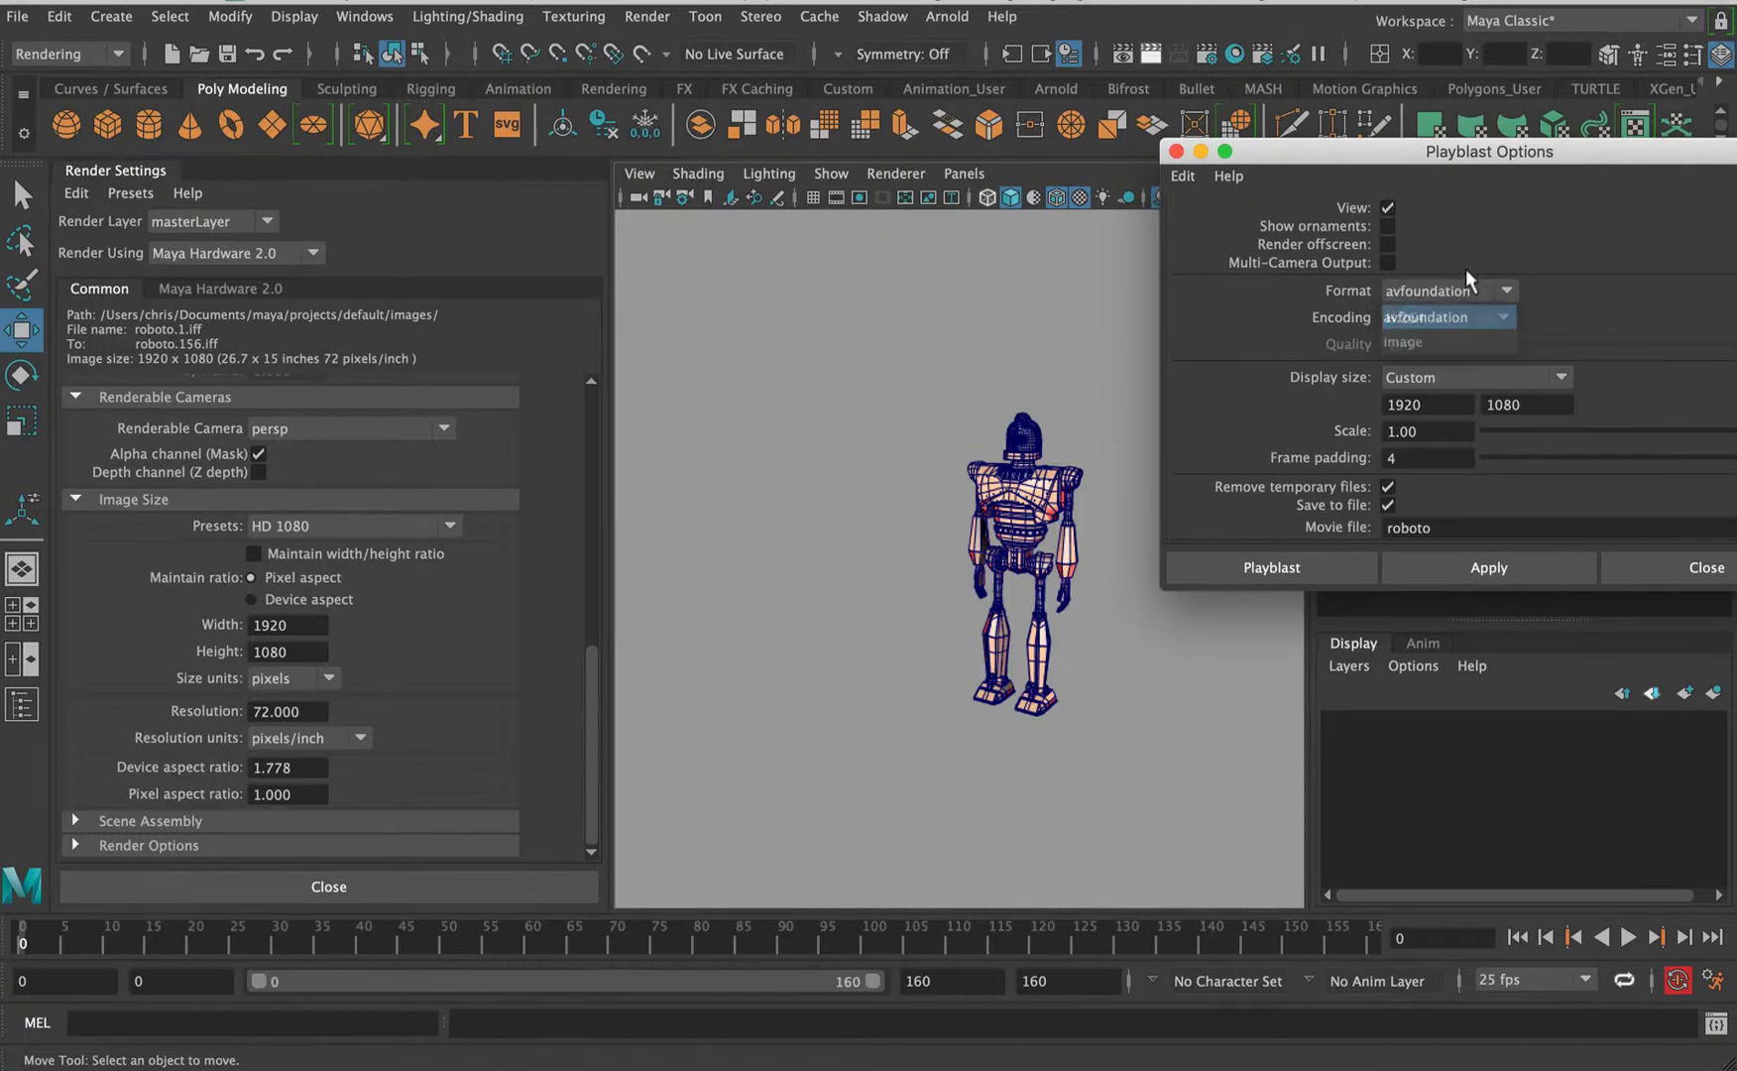
click(1387, 316)
click(1431, 316)
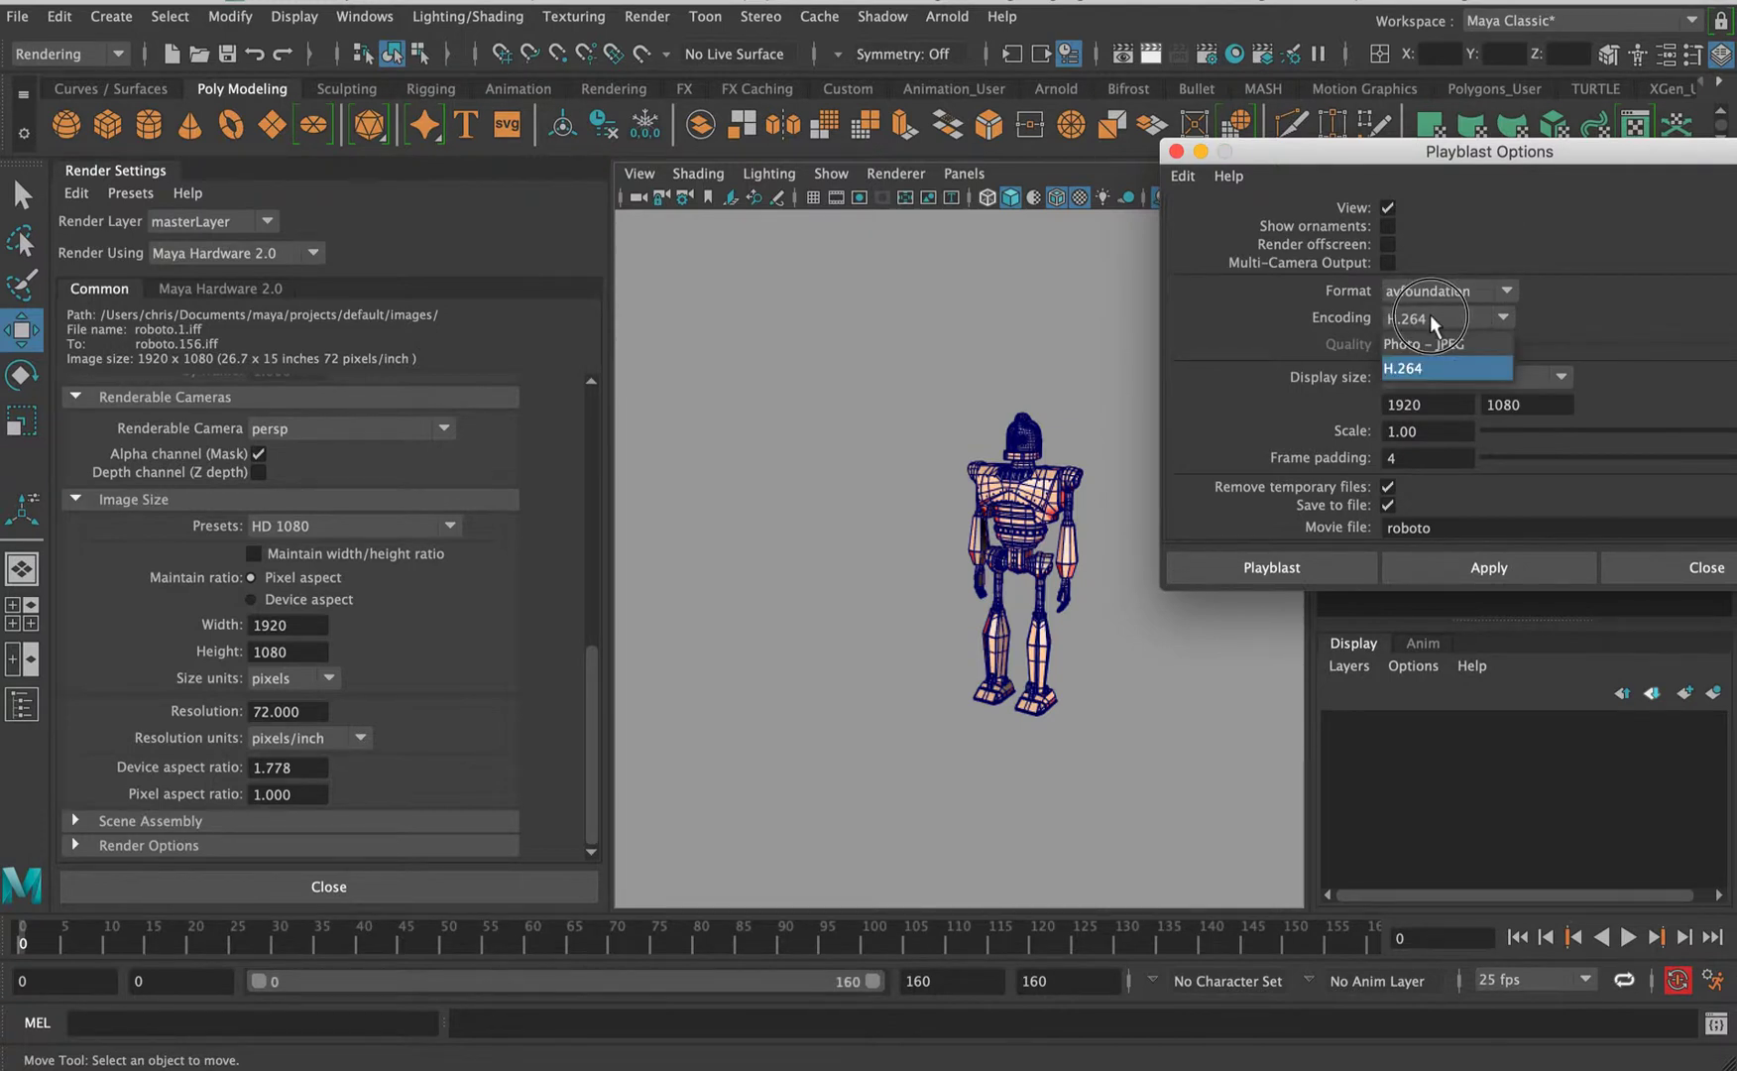
click(1425, 343)
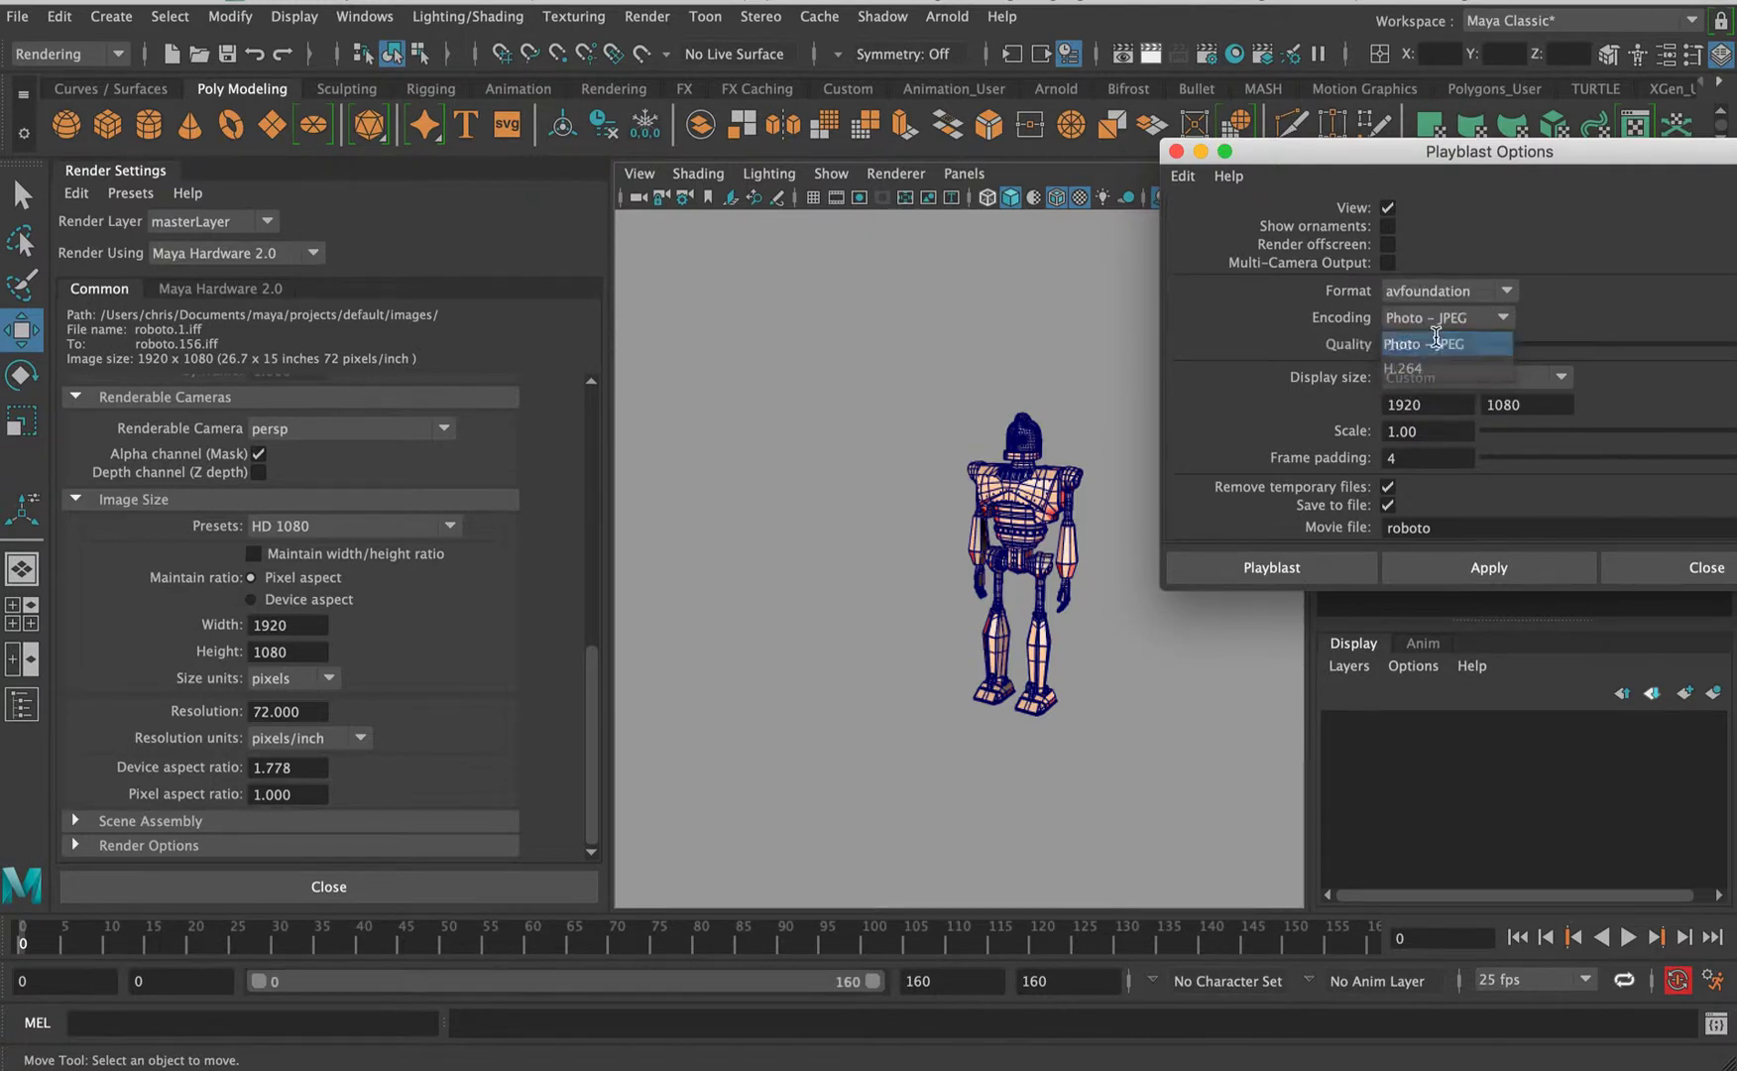
- Switch the playblast format to image and look through the available image encodings
click(1430, 290)
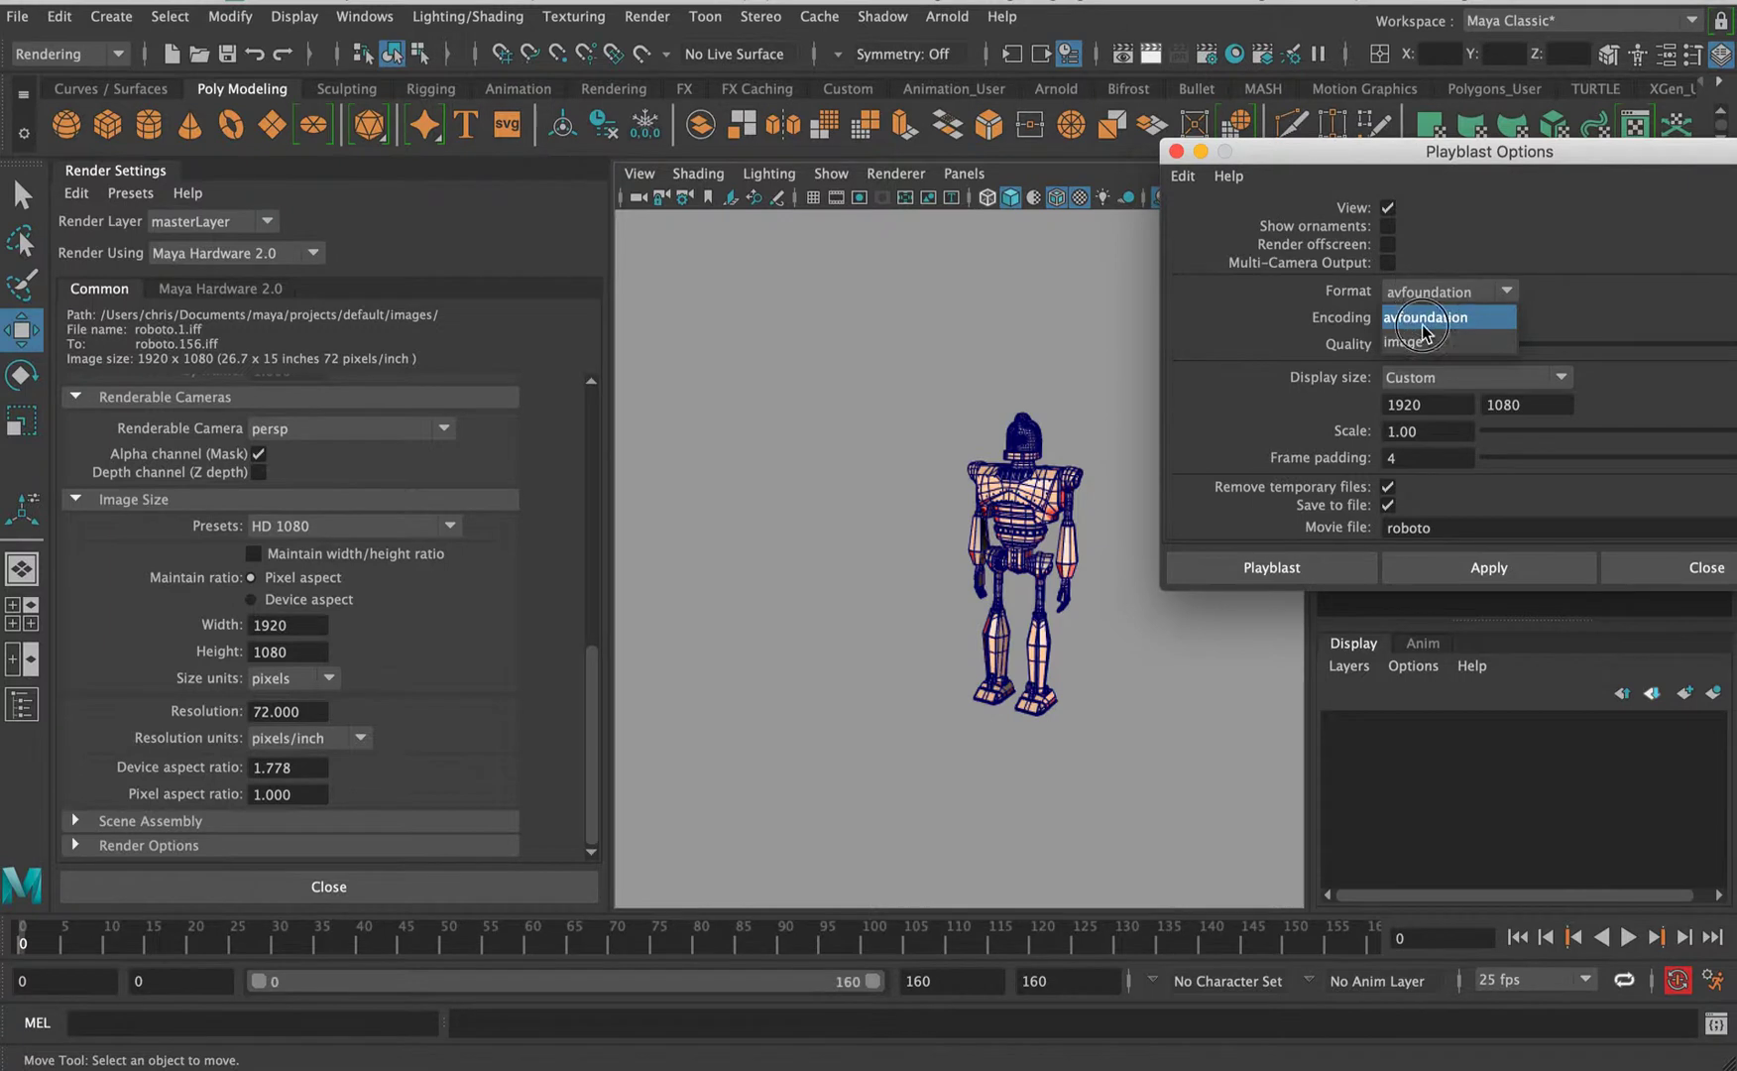
click(1428, 318)
click(1447, 317)
click(1474, 363)
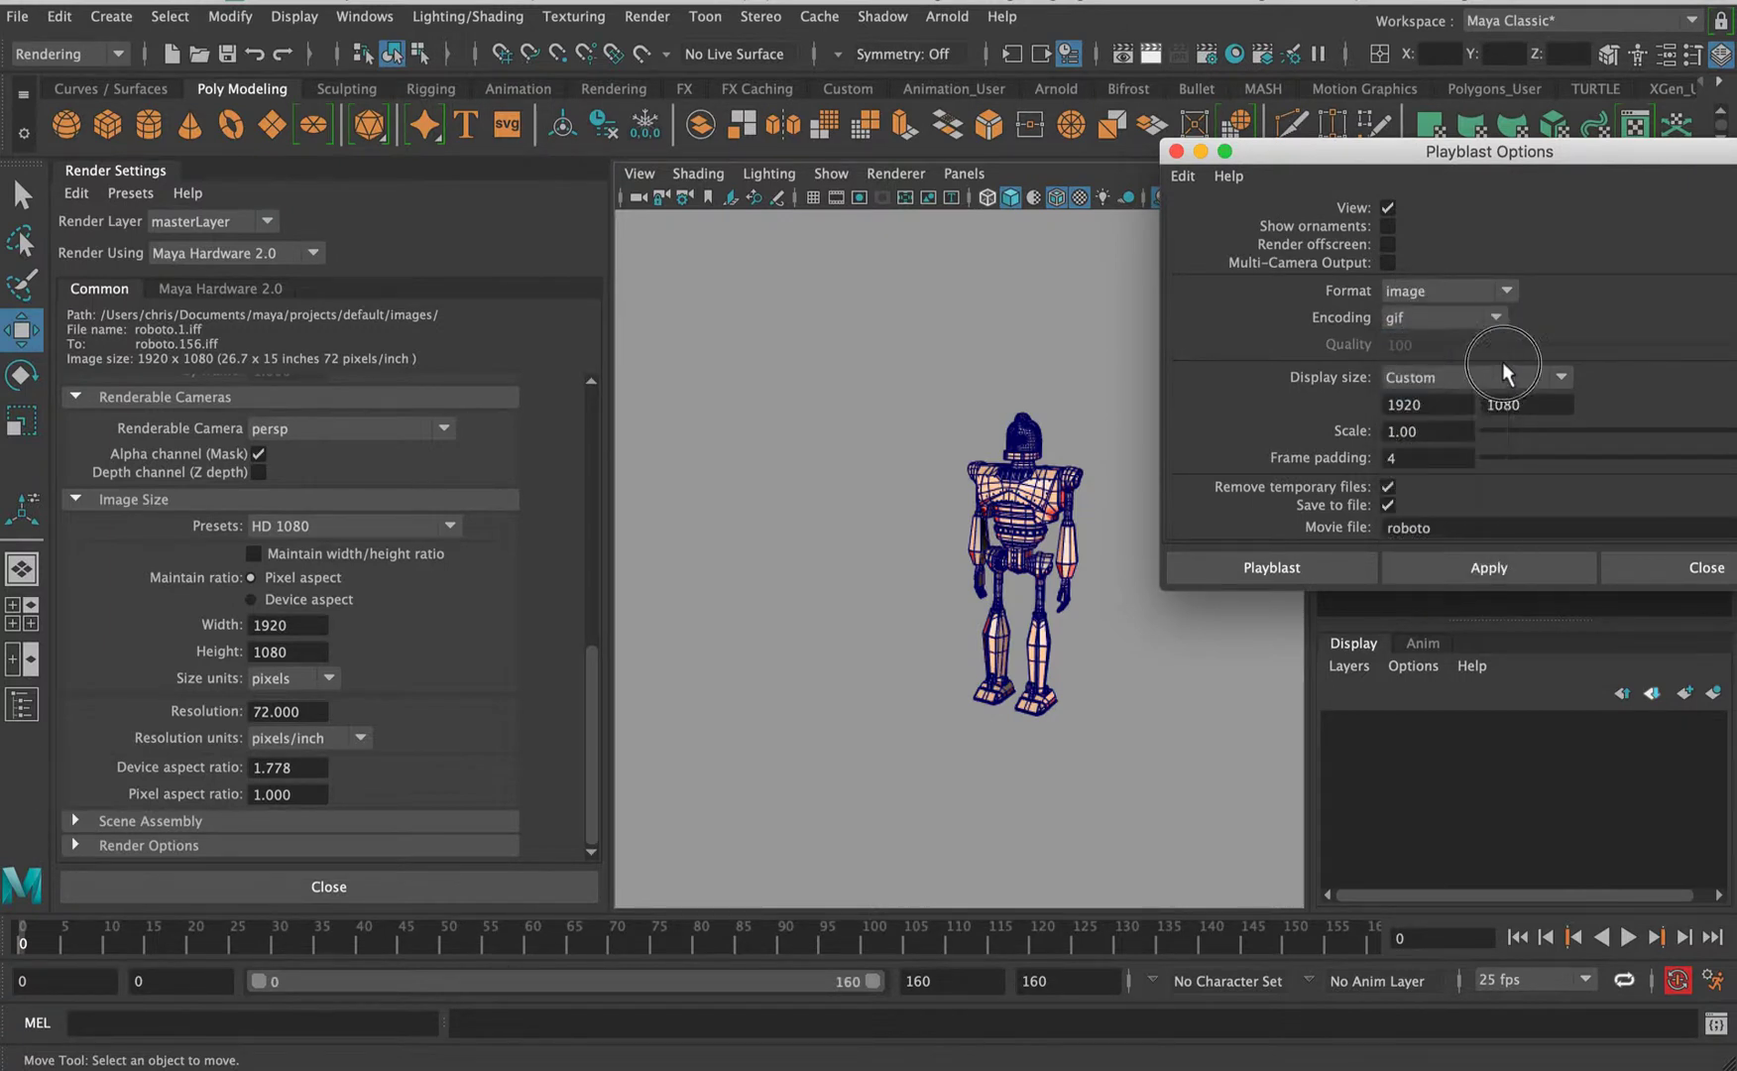
click(1497, 316)
click(1471, 293)
click(1456, 288)
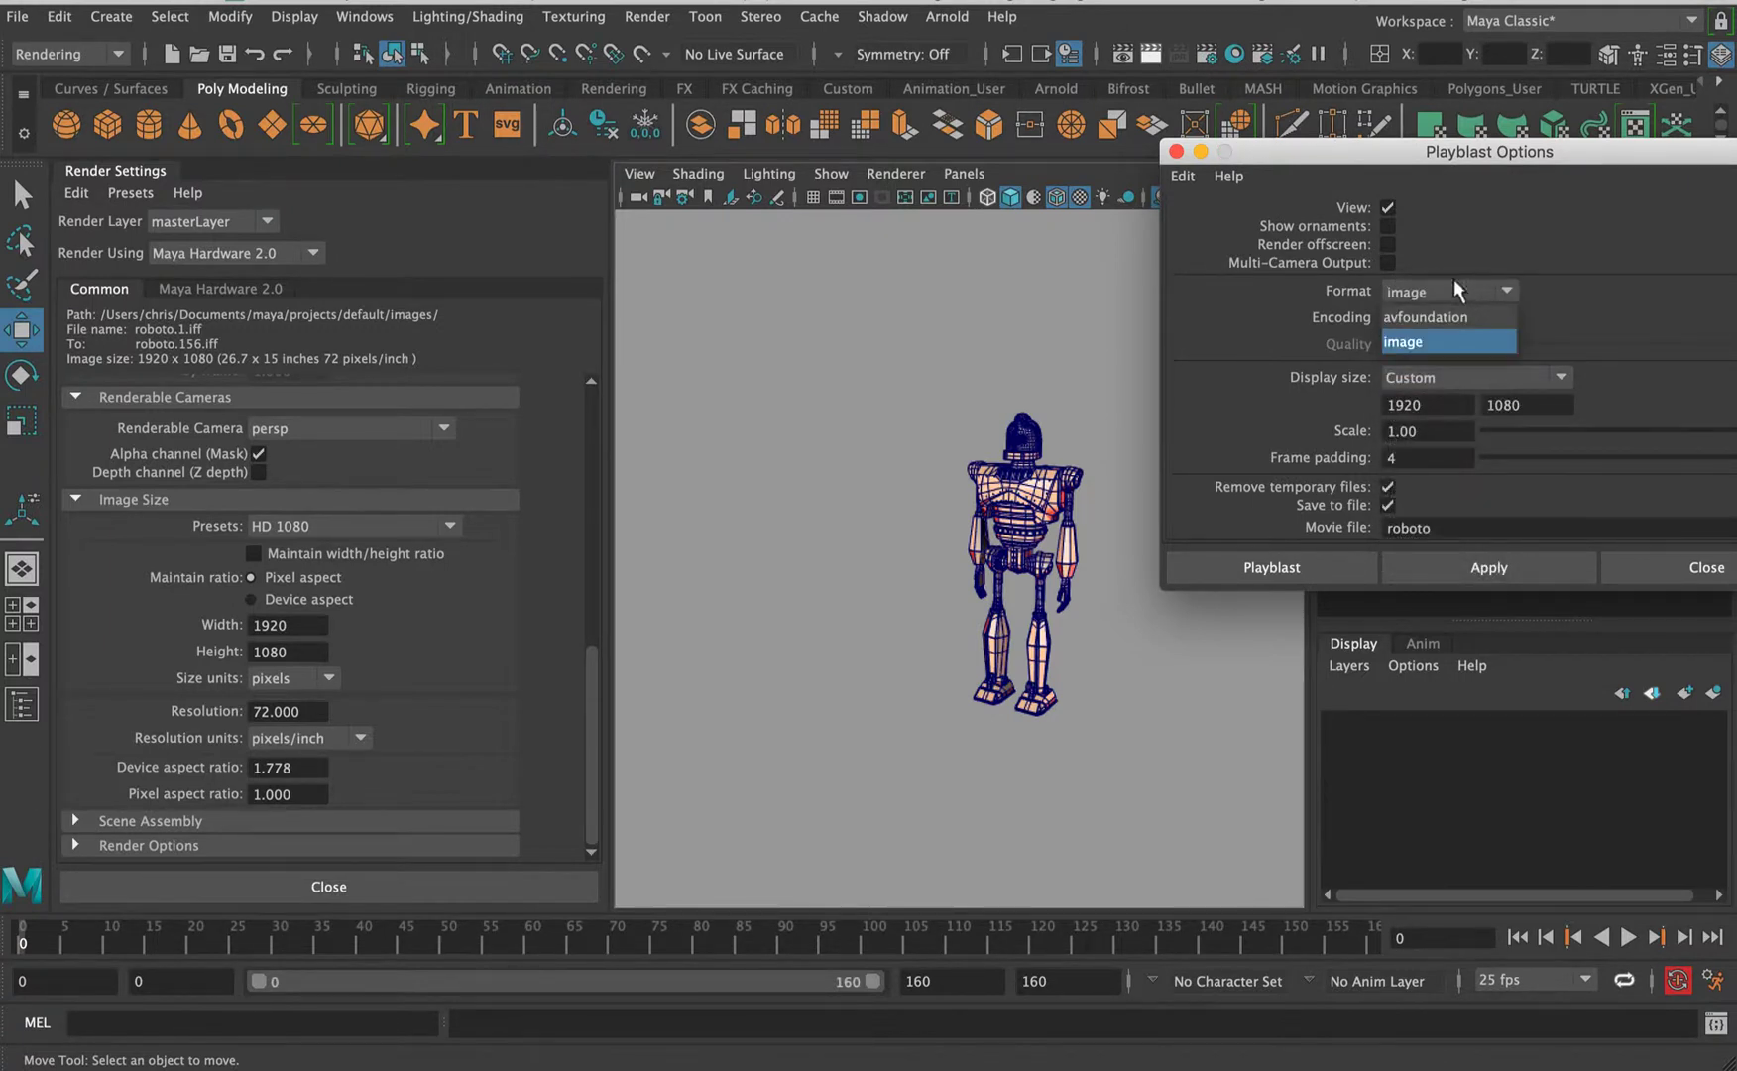
click(1437, 347)
click(1498, 315)
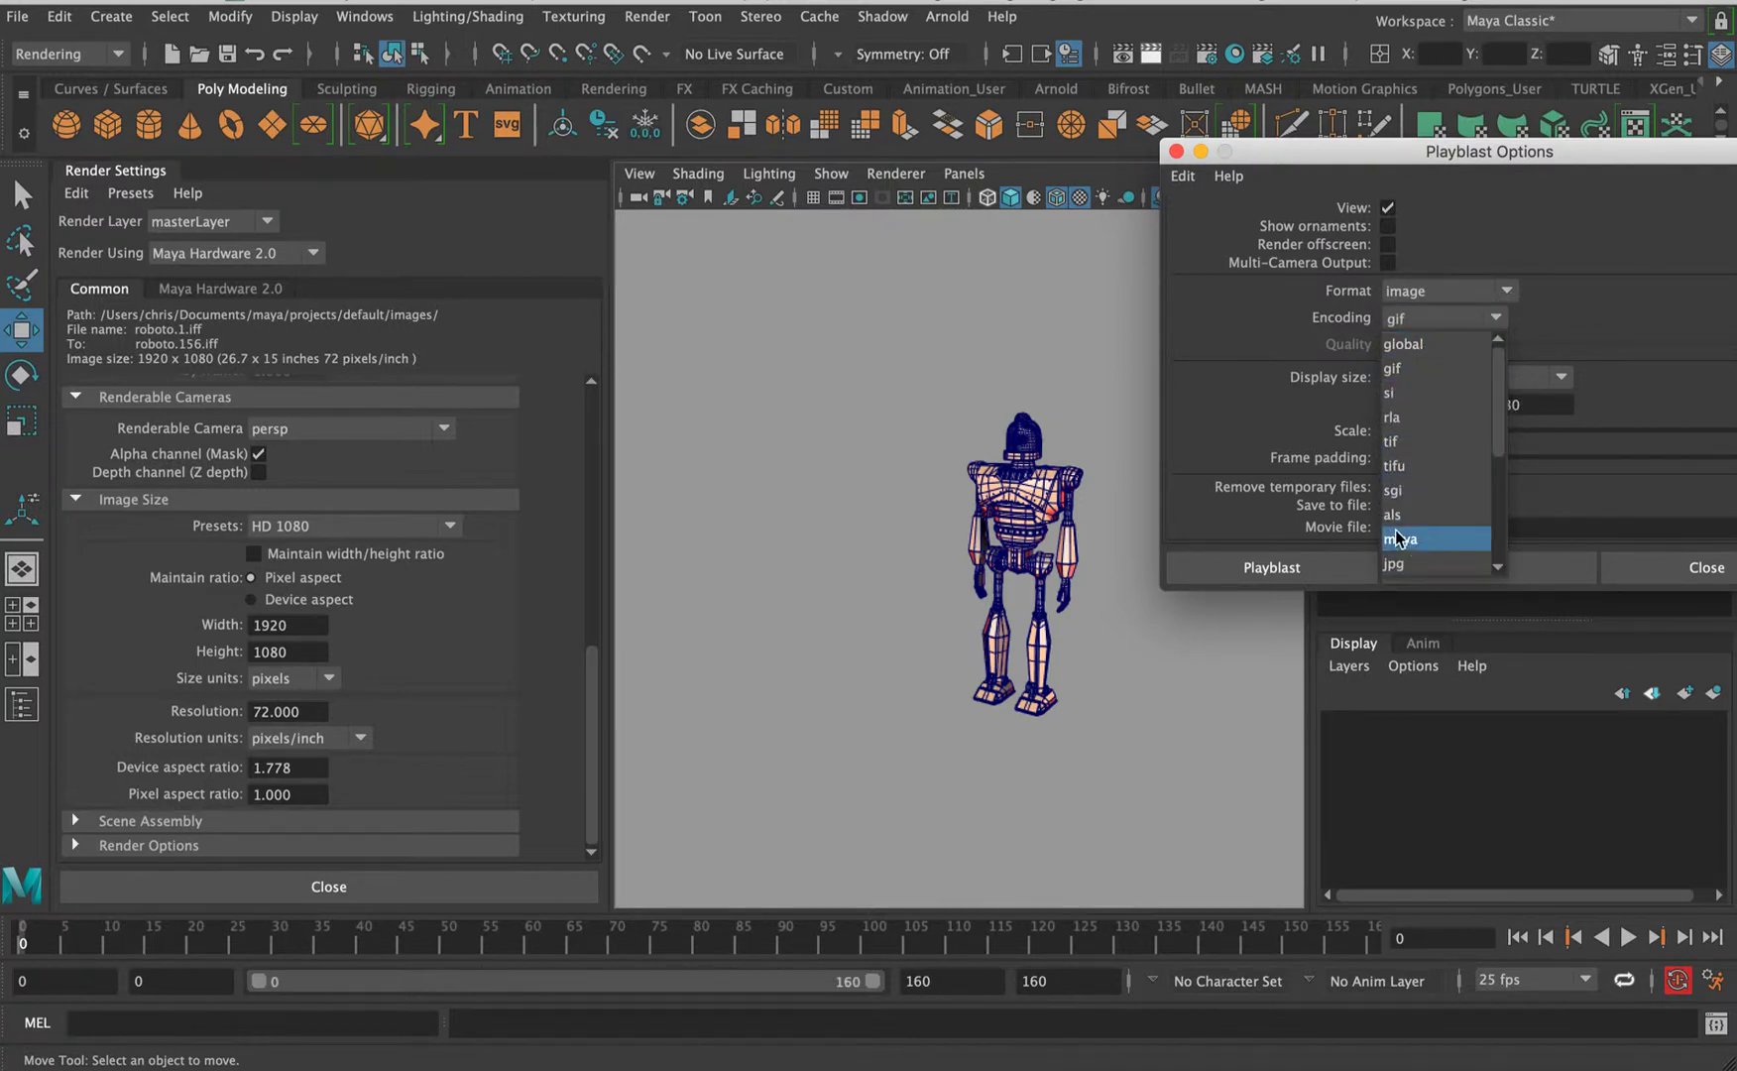
scroll(1477, 500, down, 4)
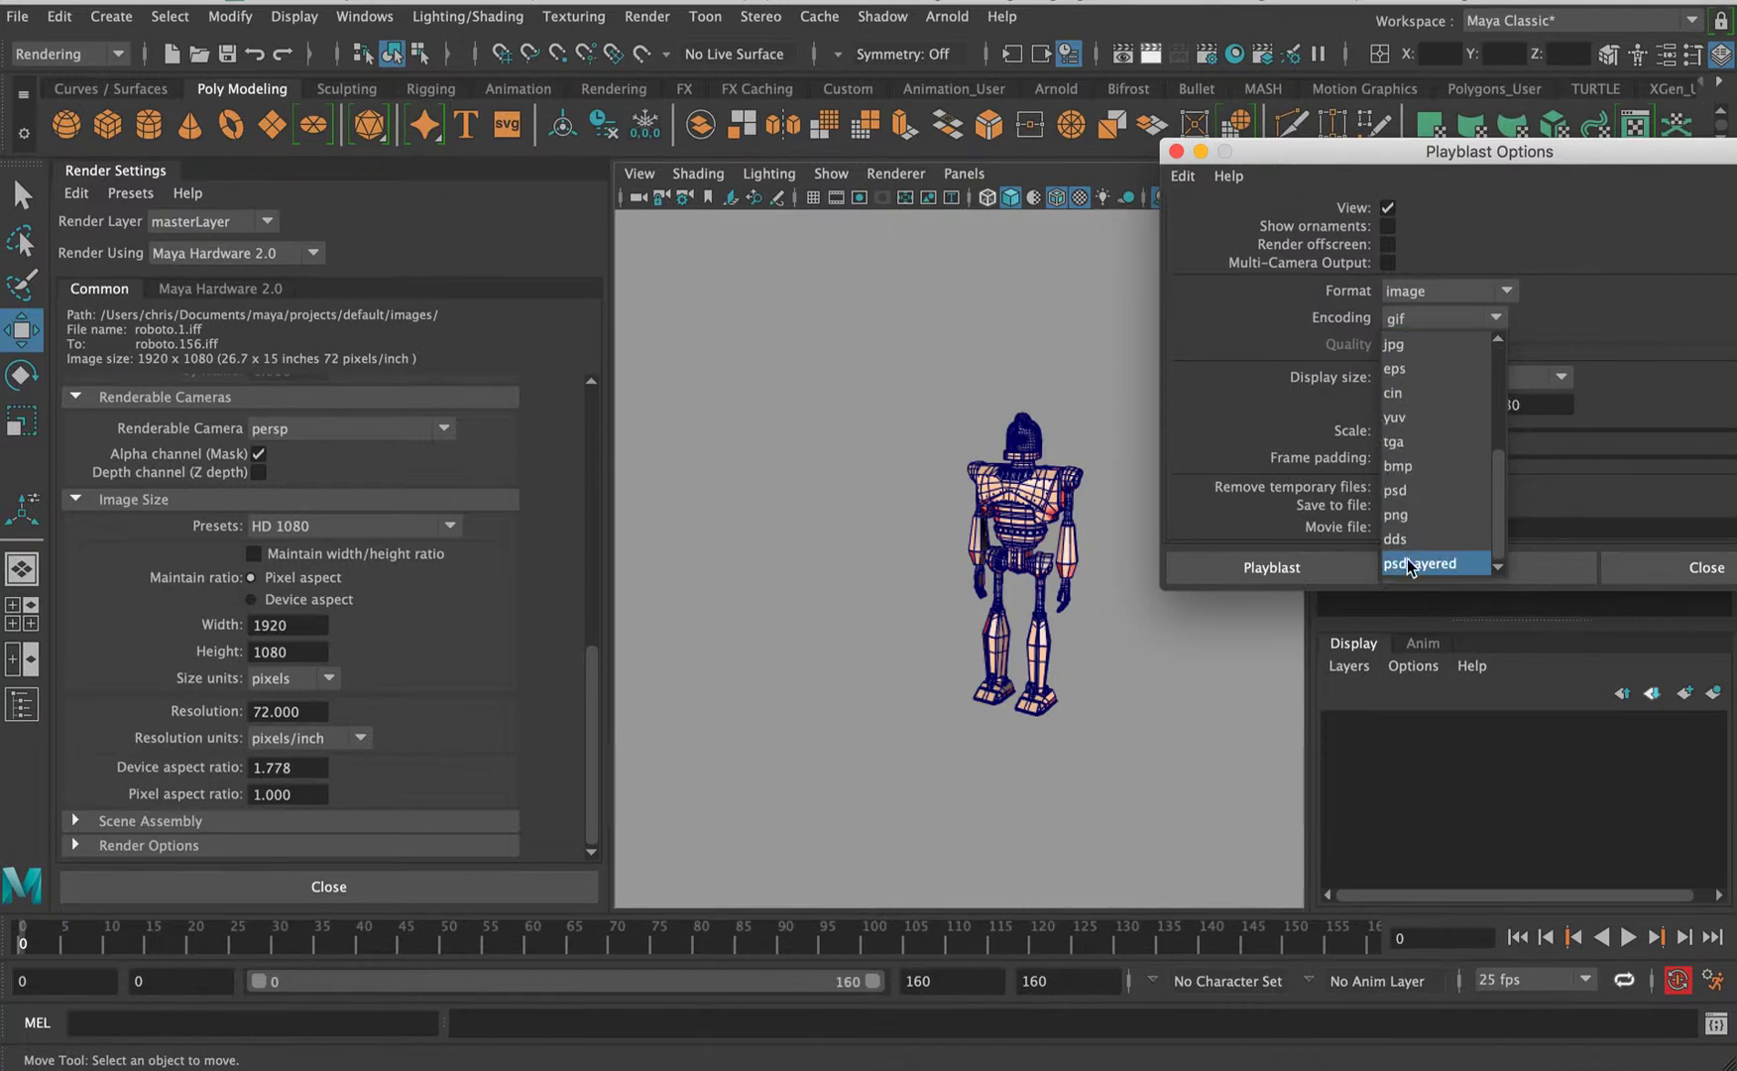
click(1497, 373)
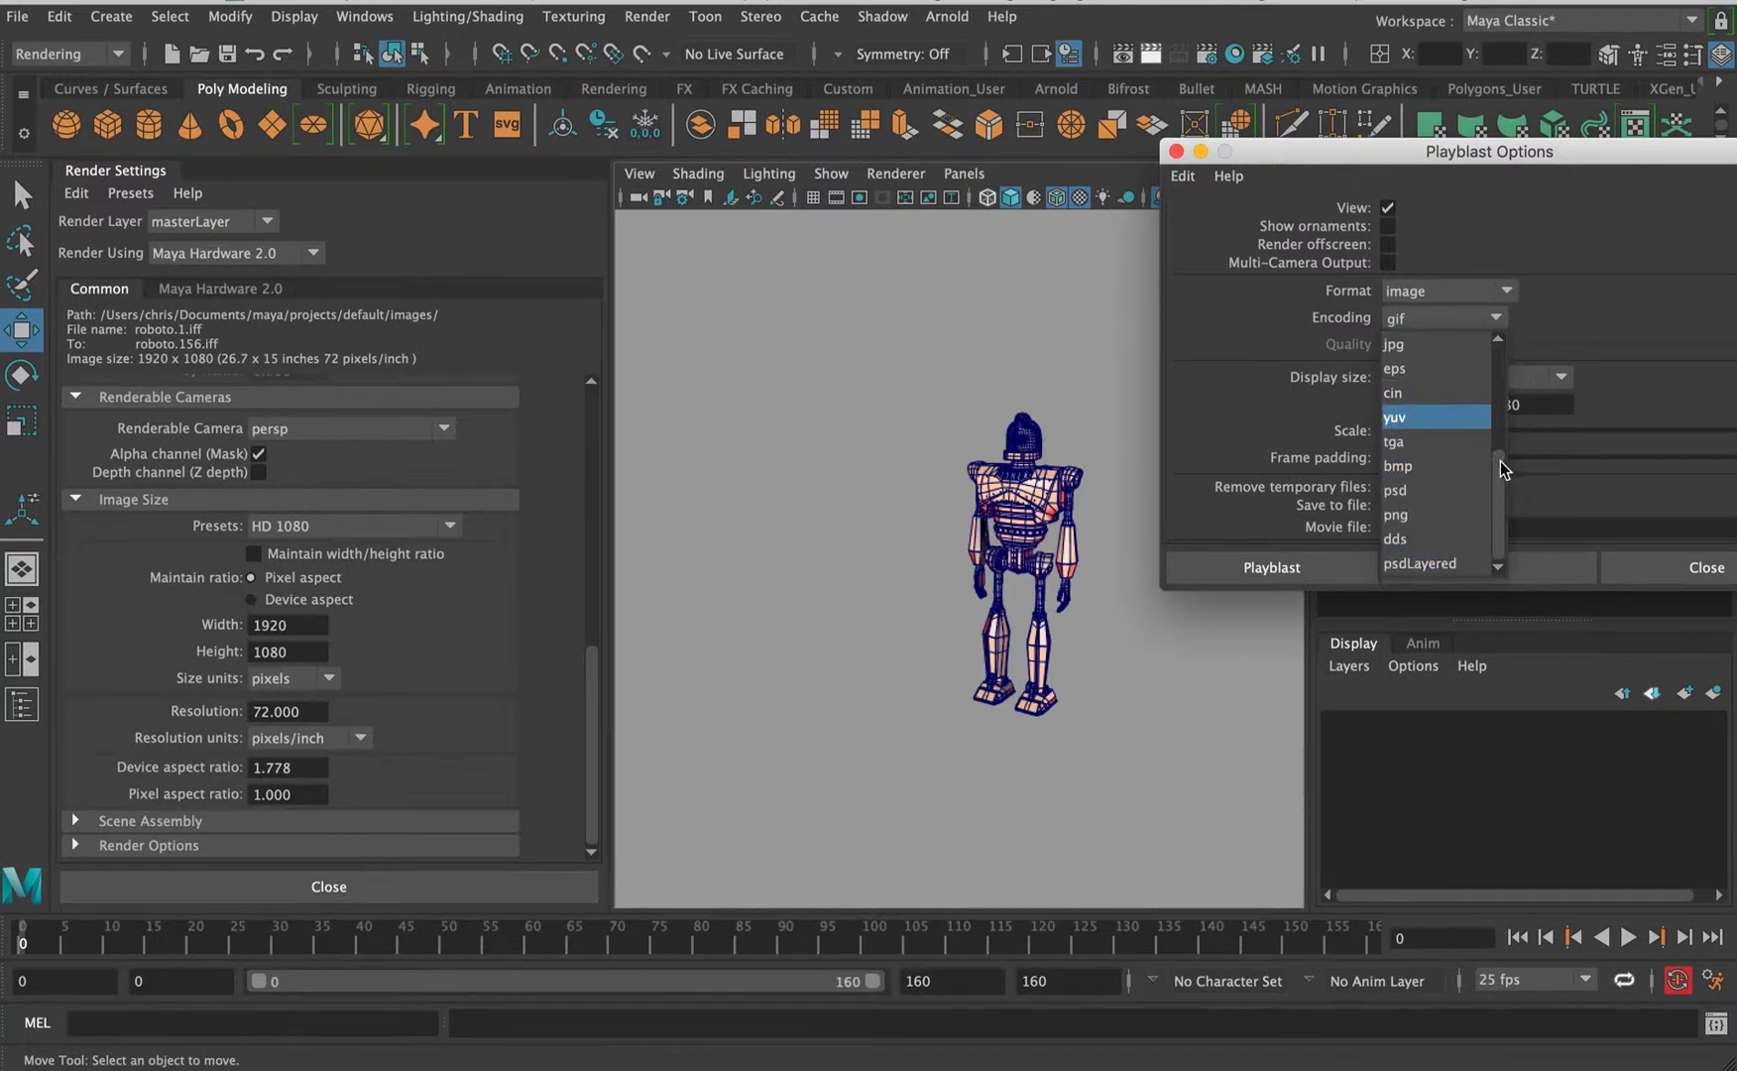
drag(1499, 462, 1501, 399)
click(1504, 298)
- Set the playblast format to avfoundation with H.264 encoding and move the options window clear of the robot
click(1472, 292)
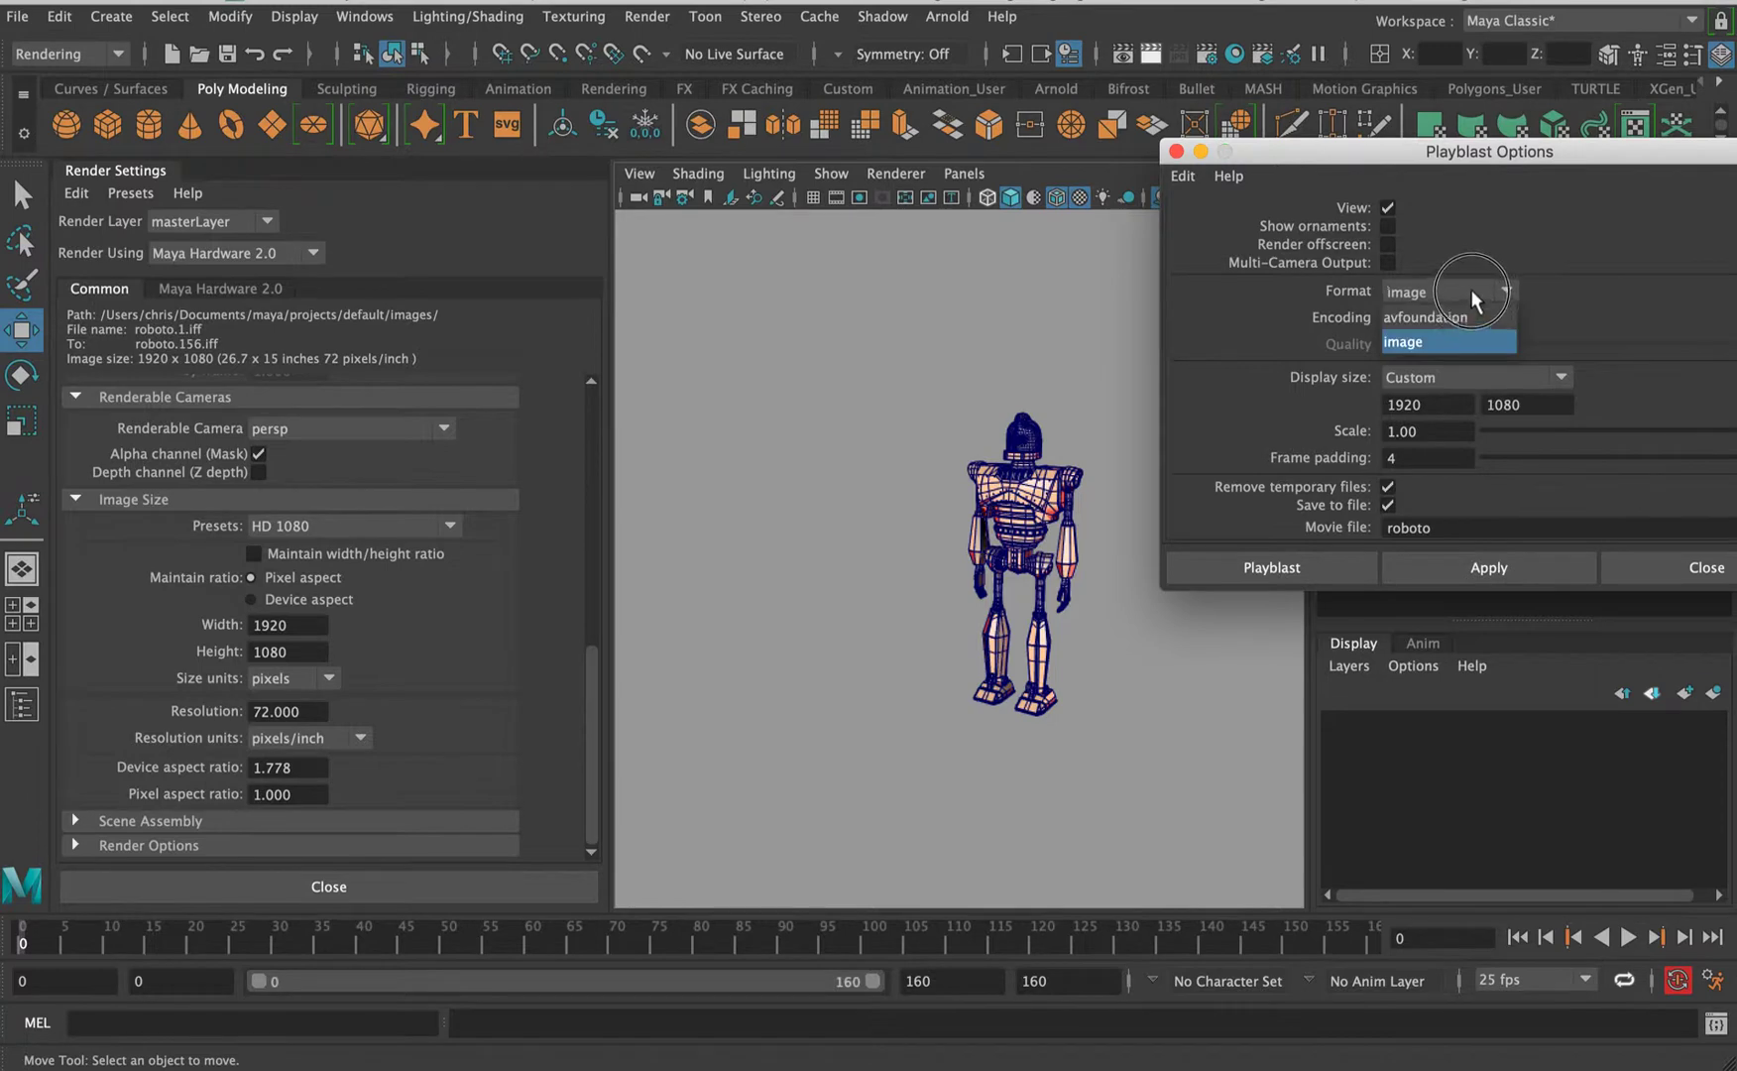
click(1425, 316)
click(1408, 322)
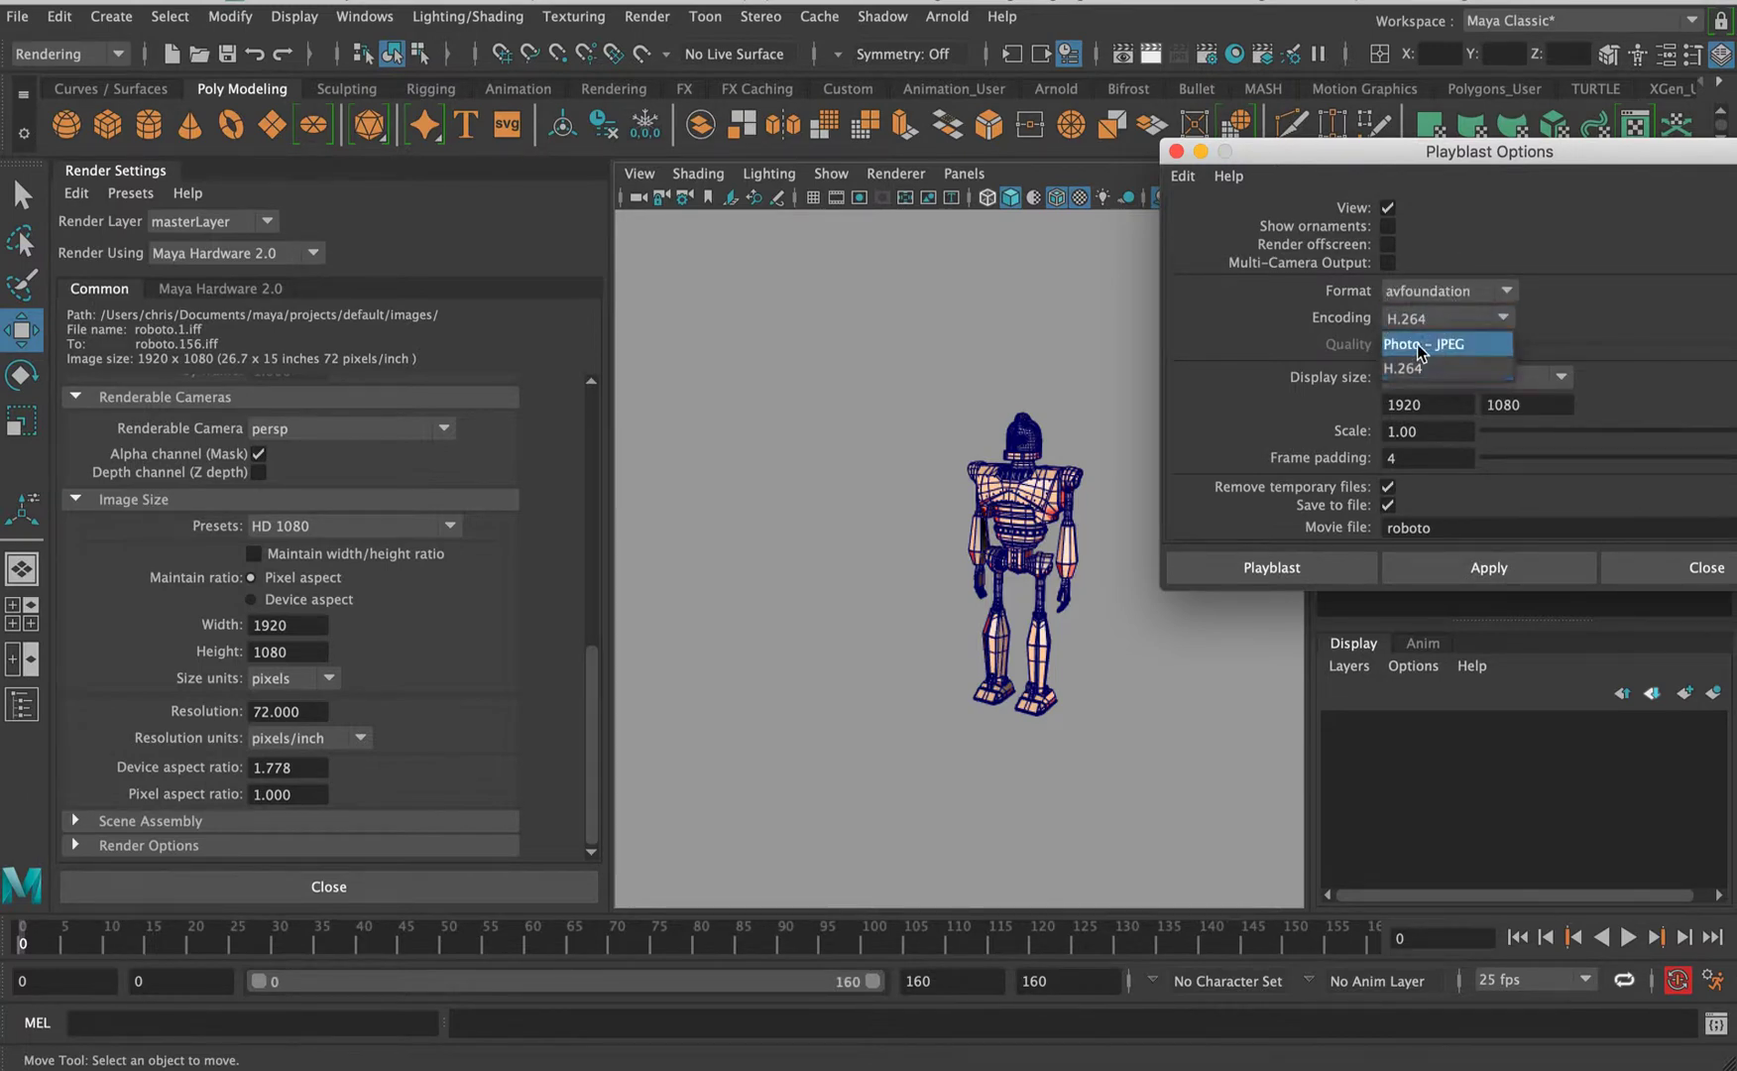
click(1408, 319)
drag(1422, 154, 403, 50)
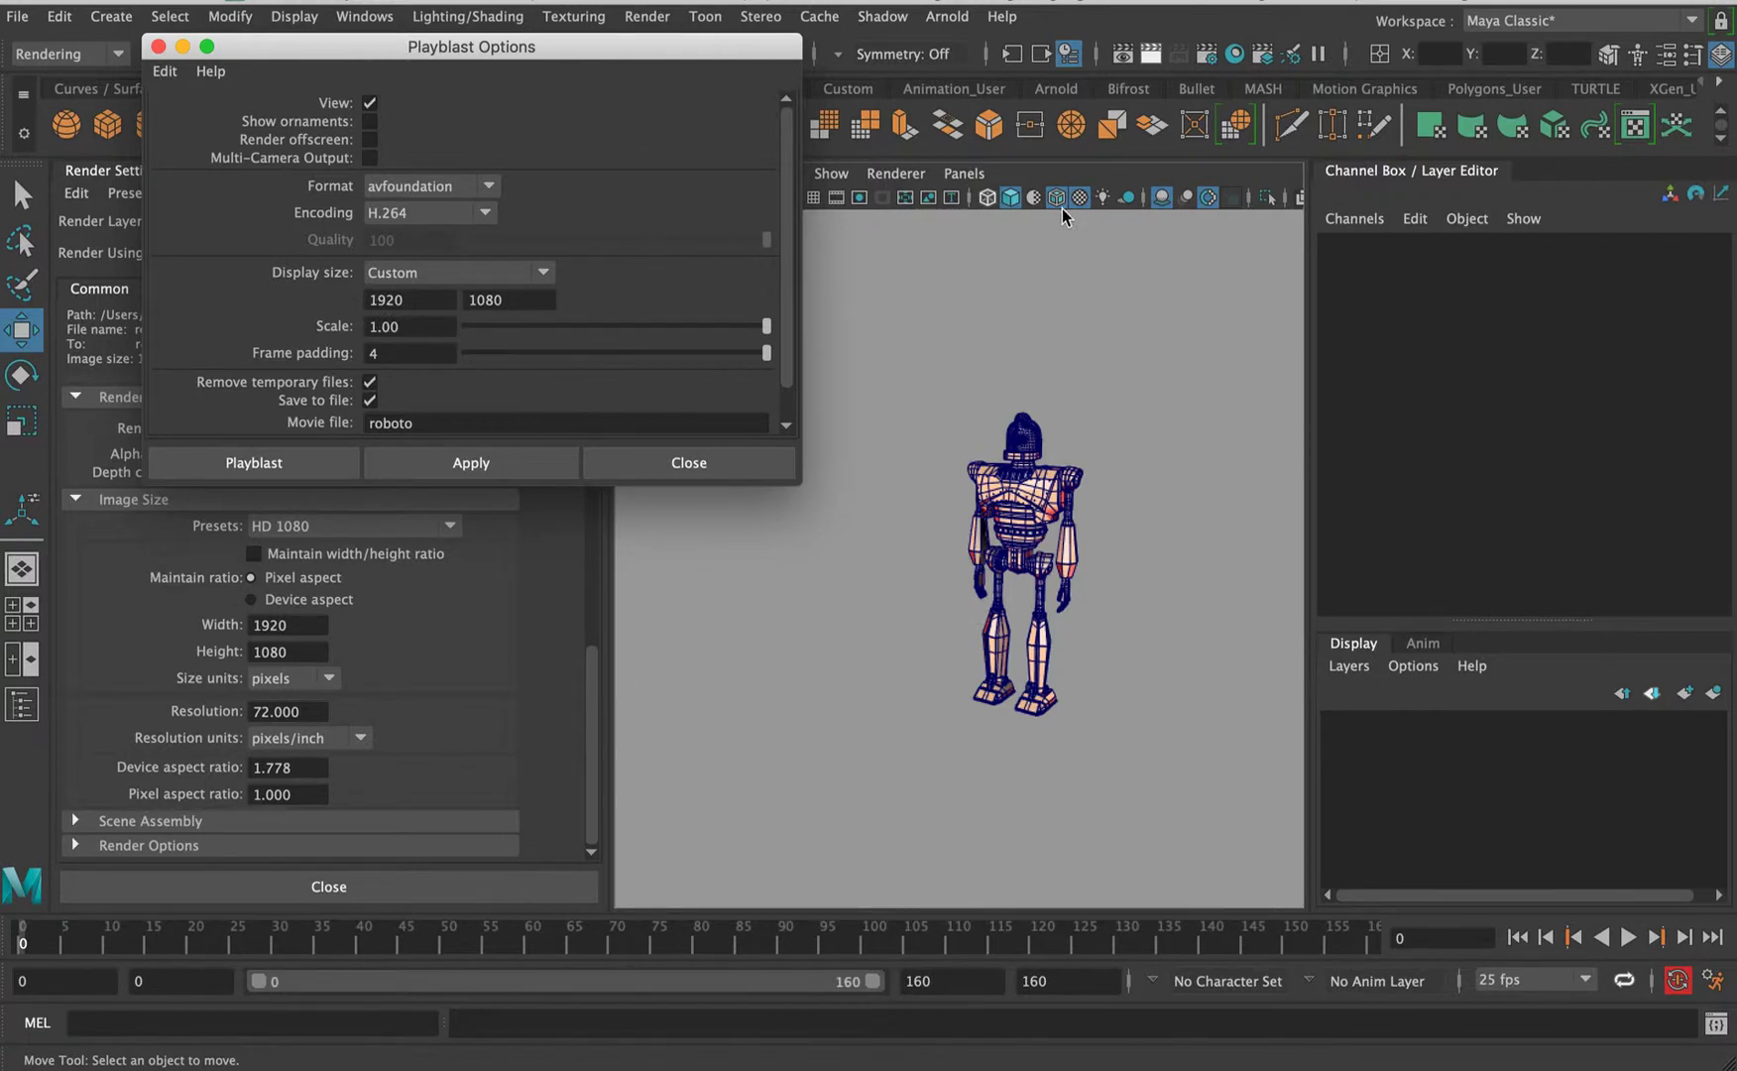
- Try a playblast scale of 0.50 and return the scale to 1.00
scroll(734, 376, down, 2)
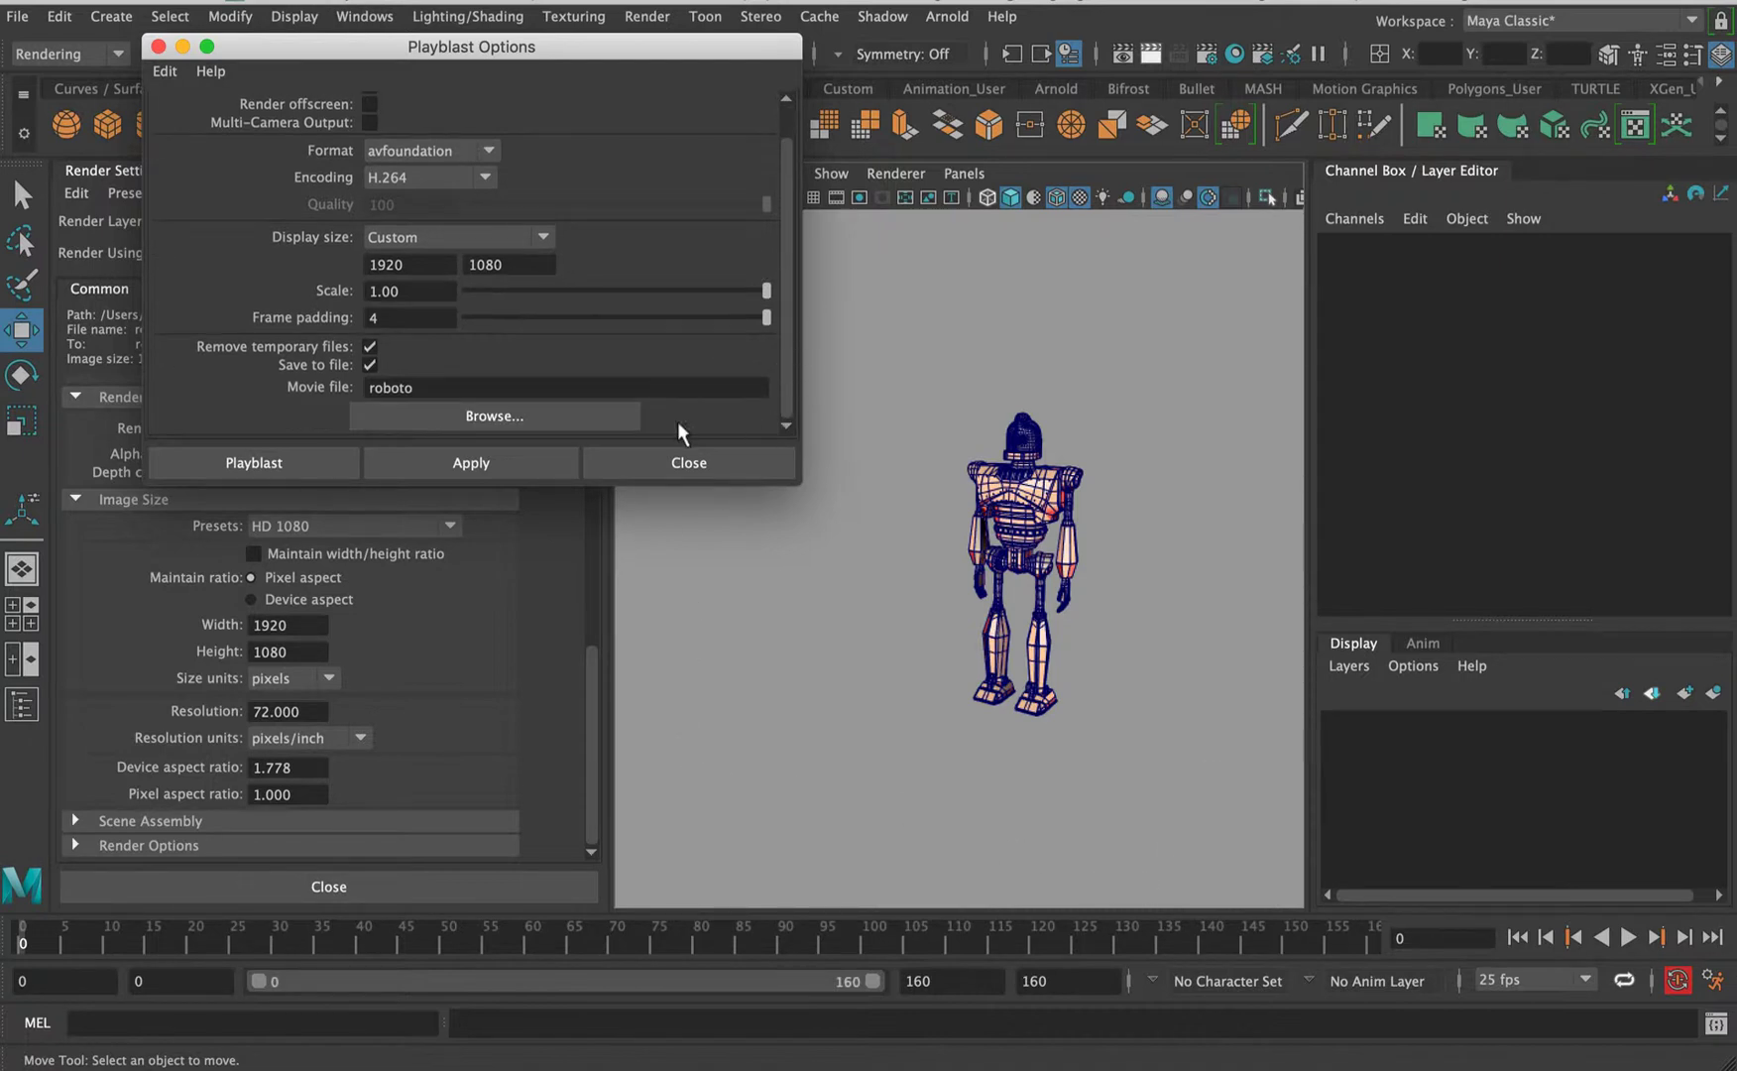
double_click(426, 289)
text(.5)
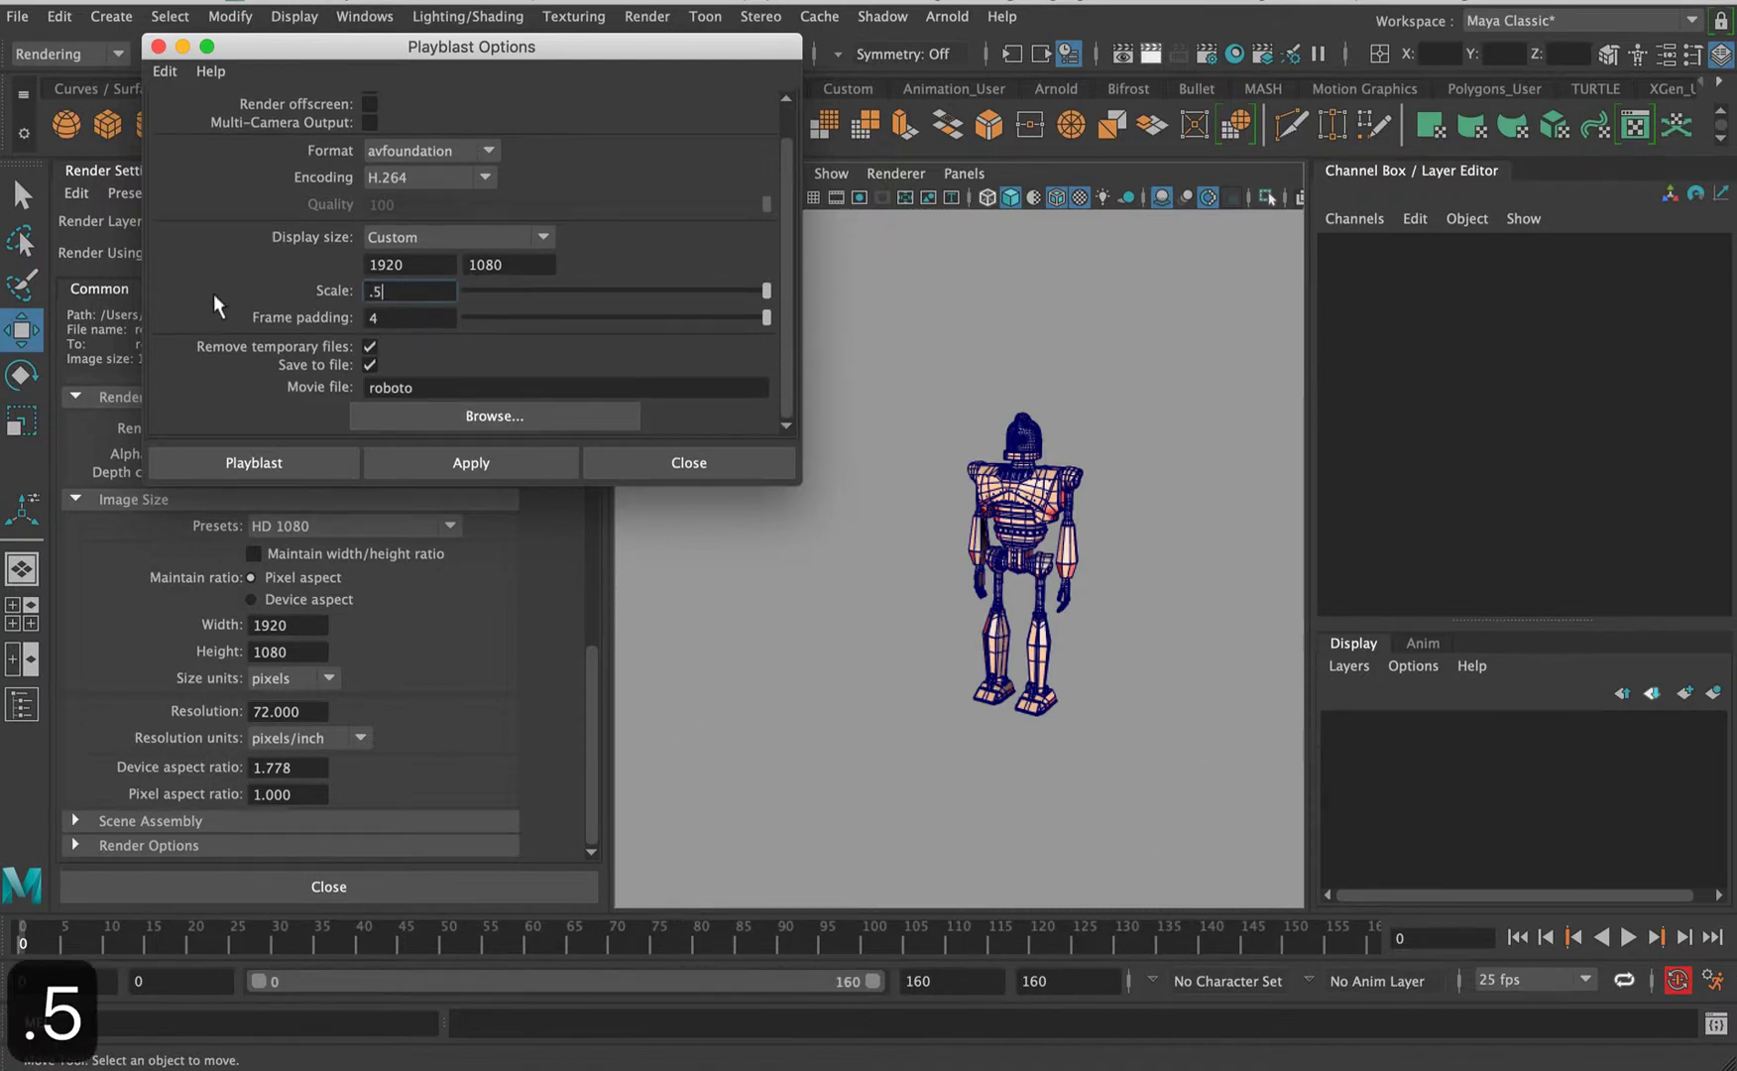
key(Return)
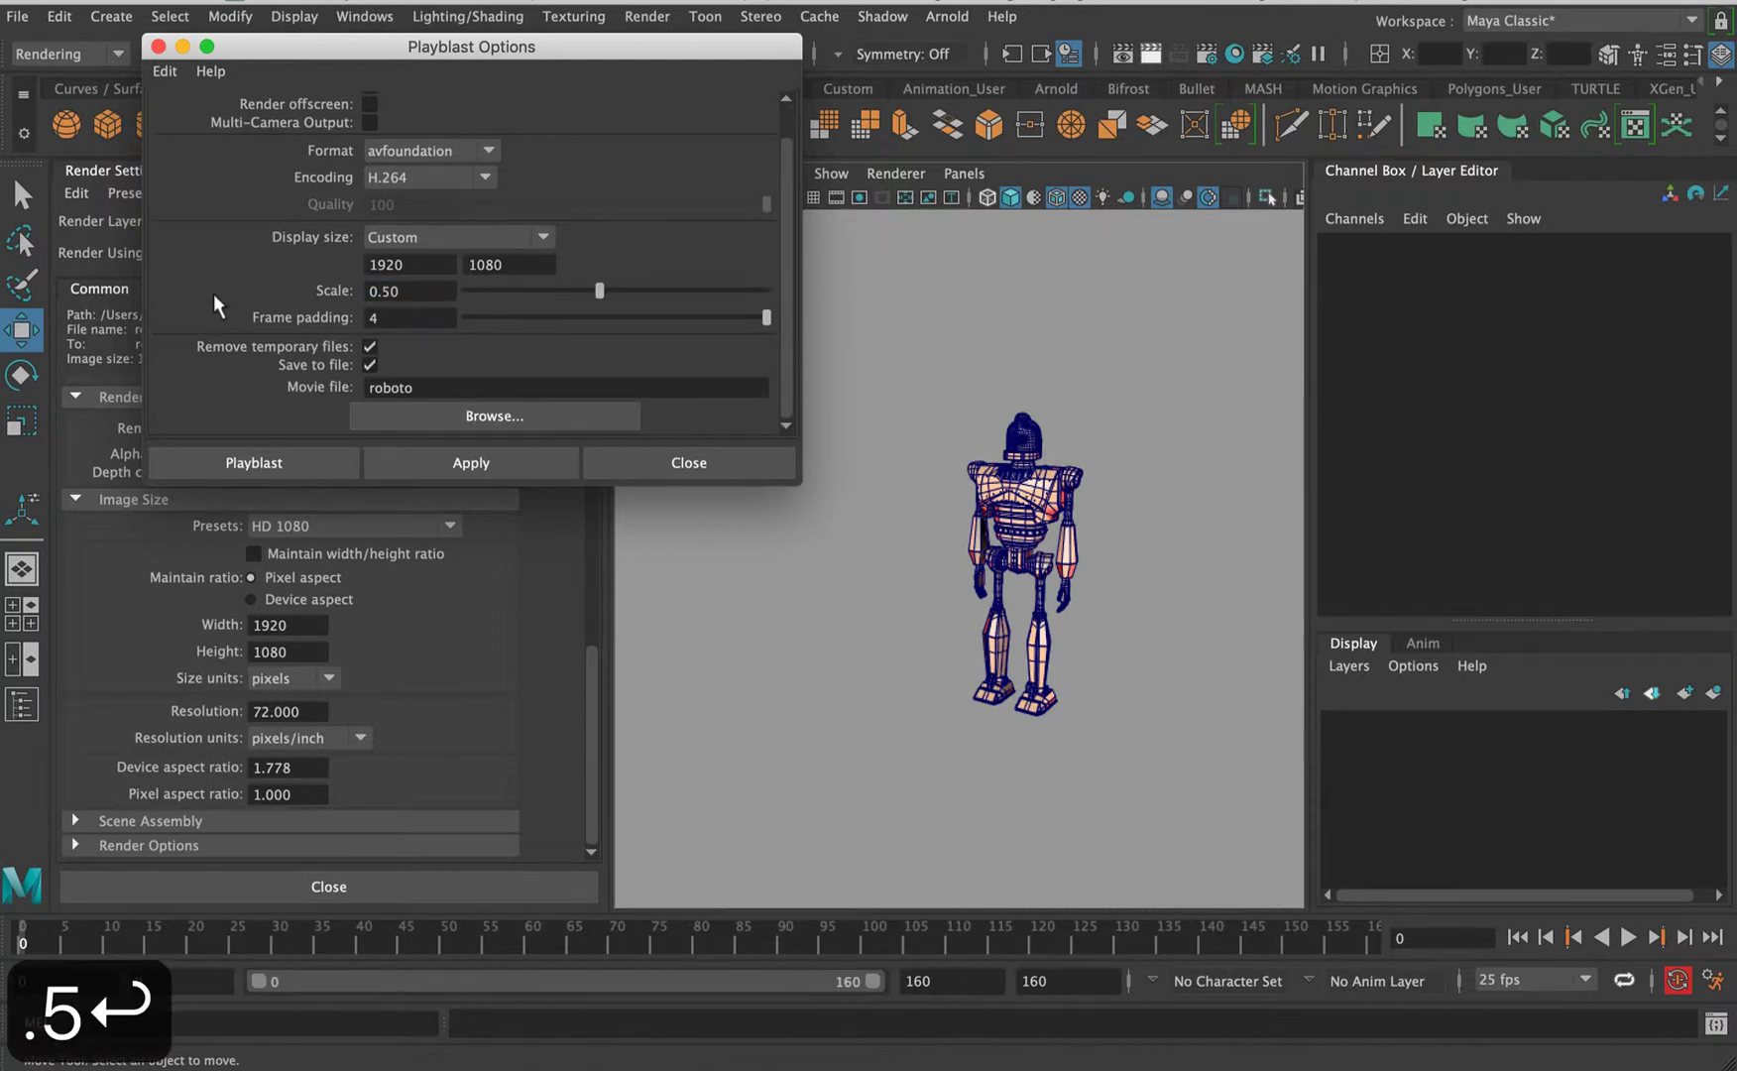
double_click(411, 263)
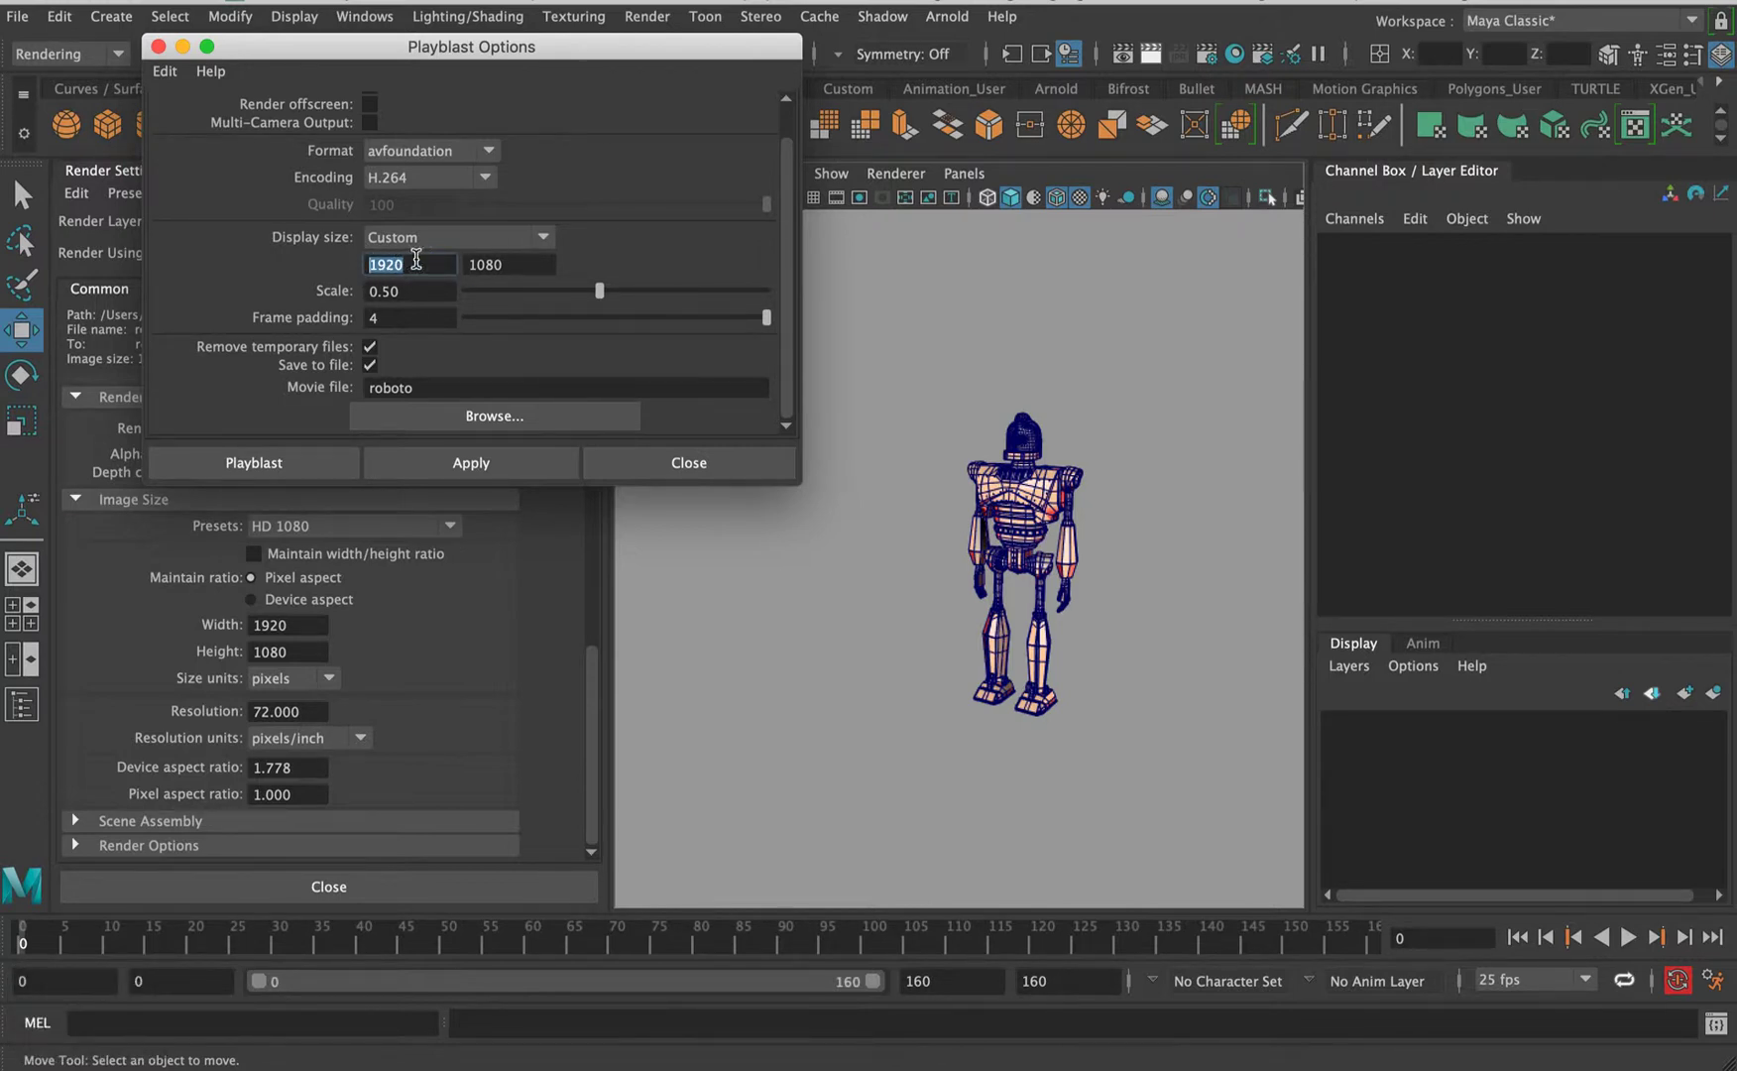
drag(612, 289, 828, 300)
- Set the playblast movie file to save on the Desktop under the name test
click(455, 414)
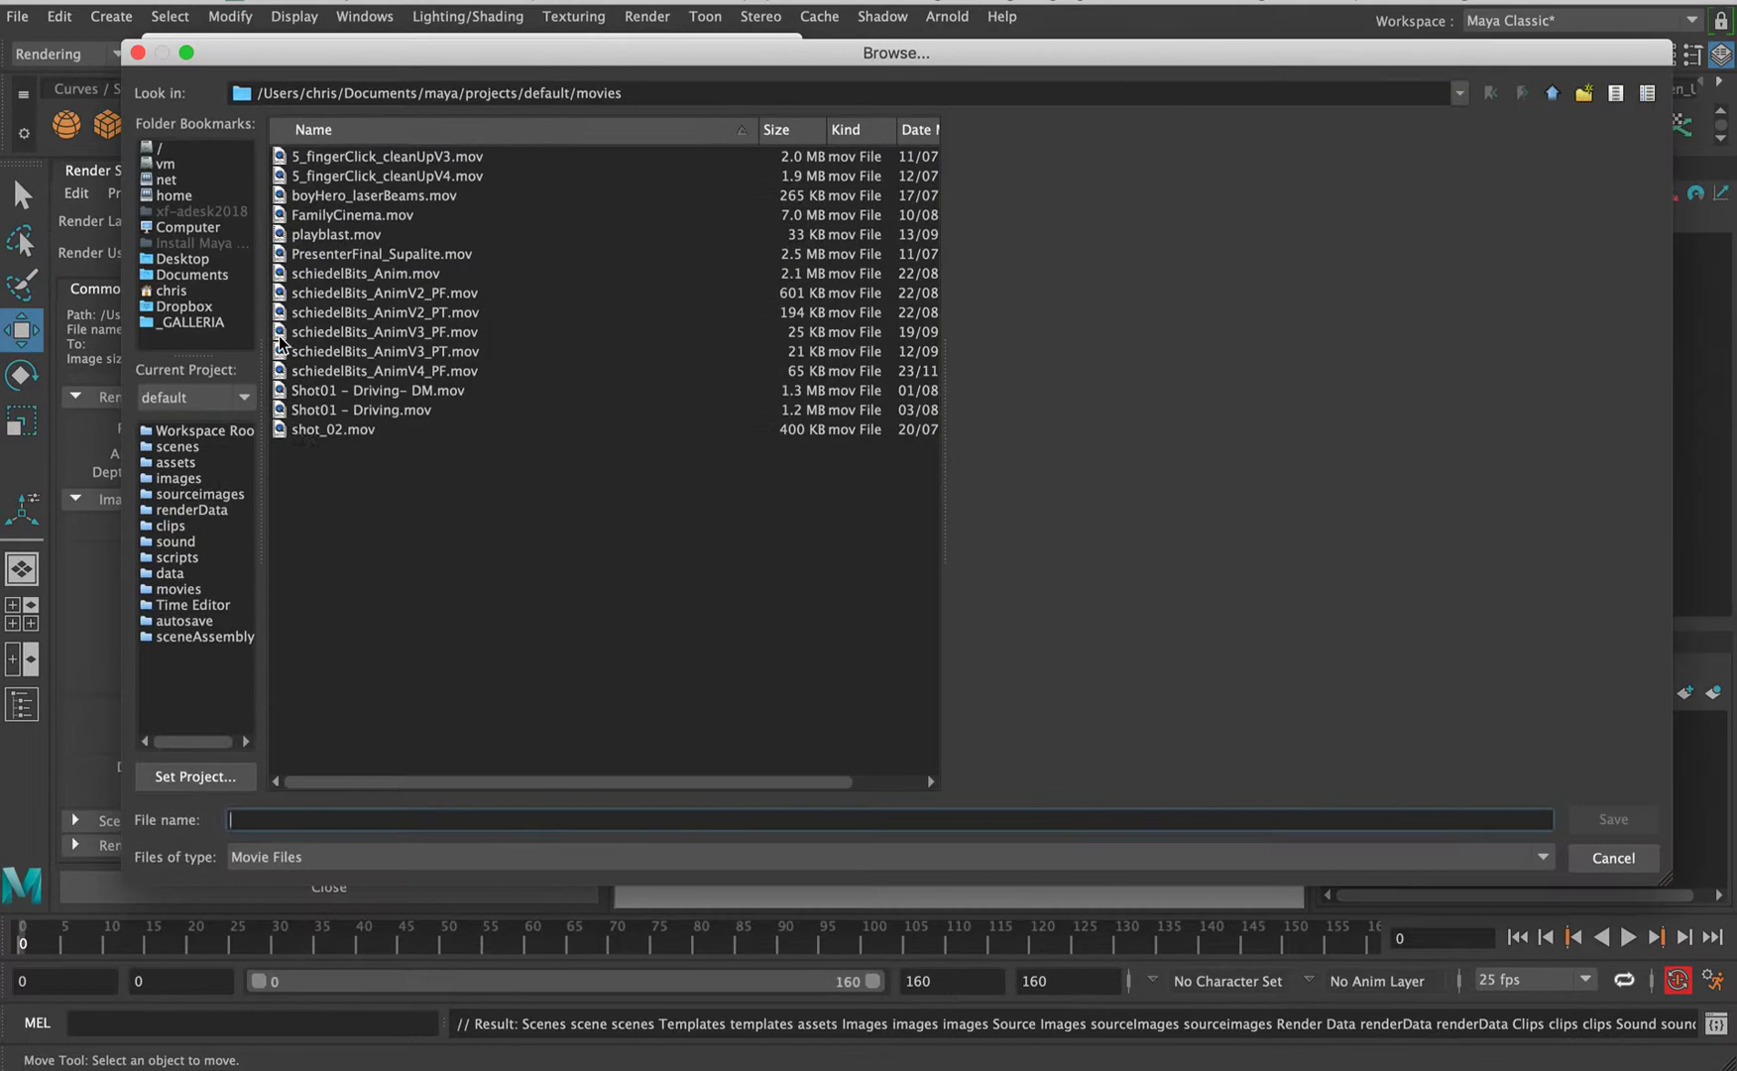
click(197, 273)
click(198, 259)
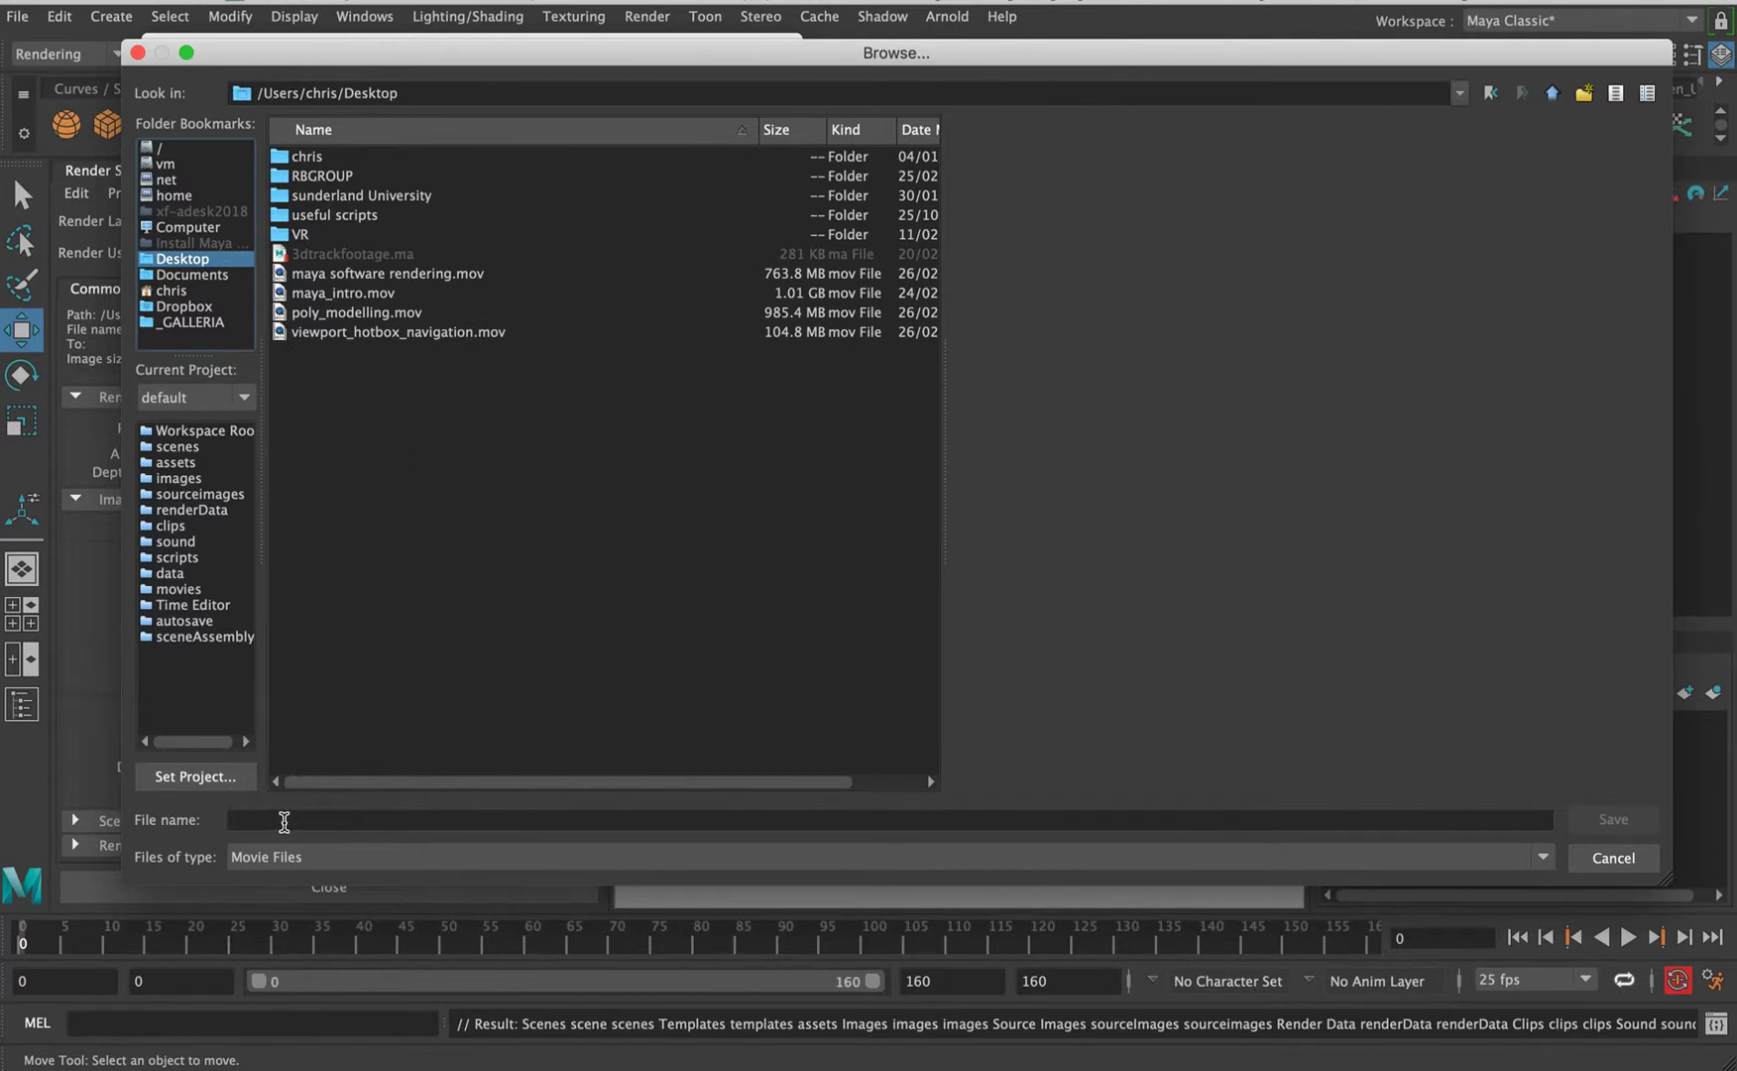
click(283, 819)
text(test)
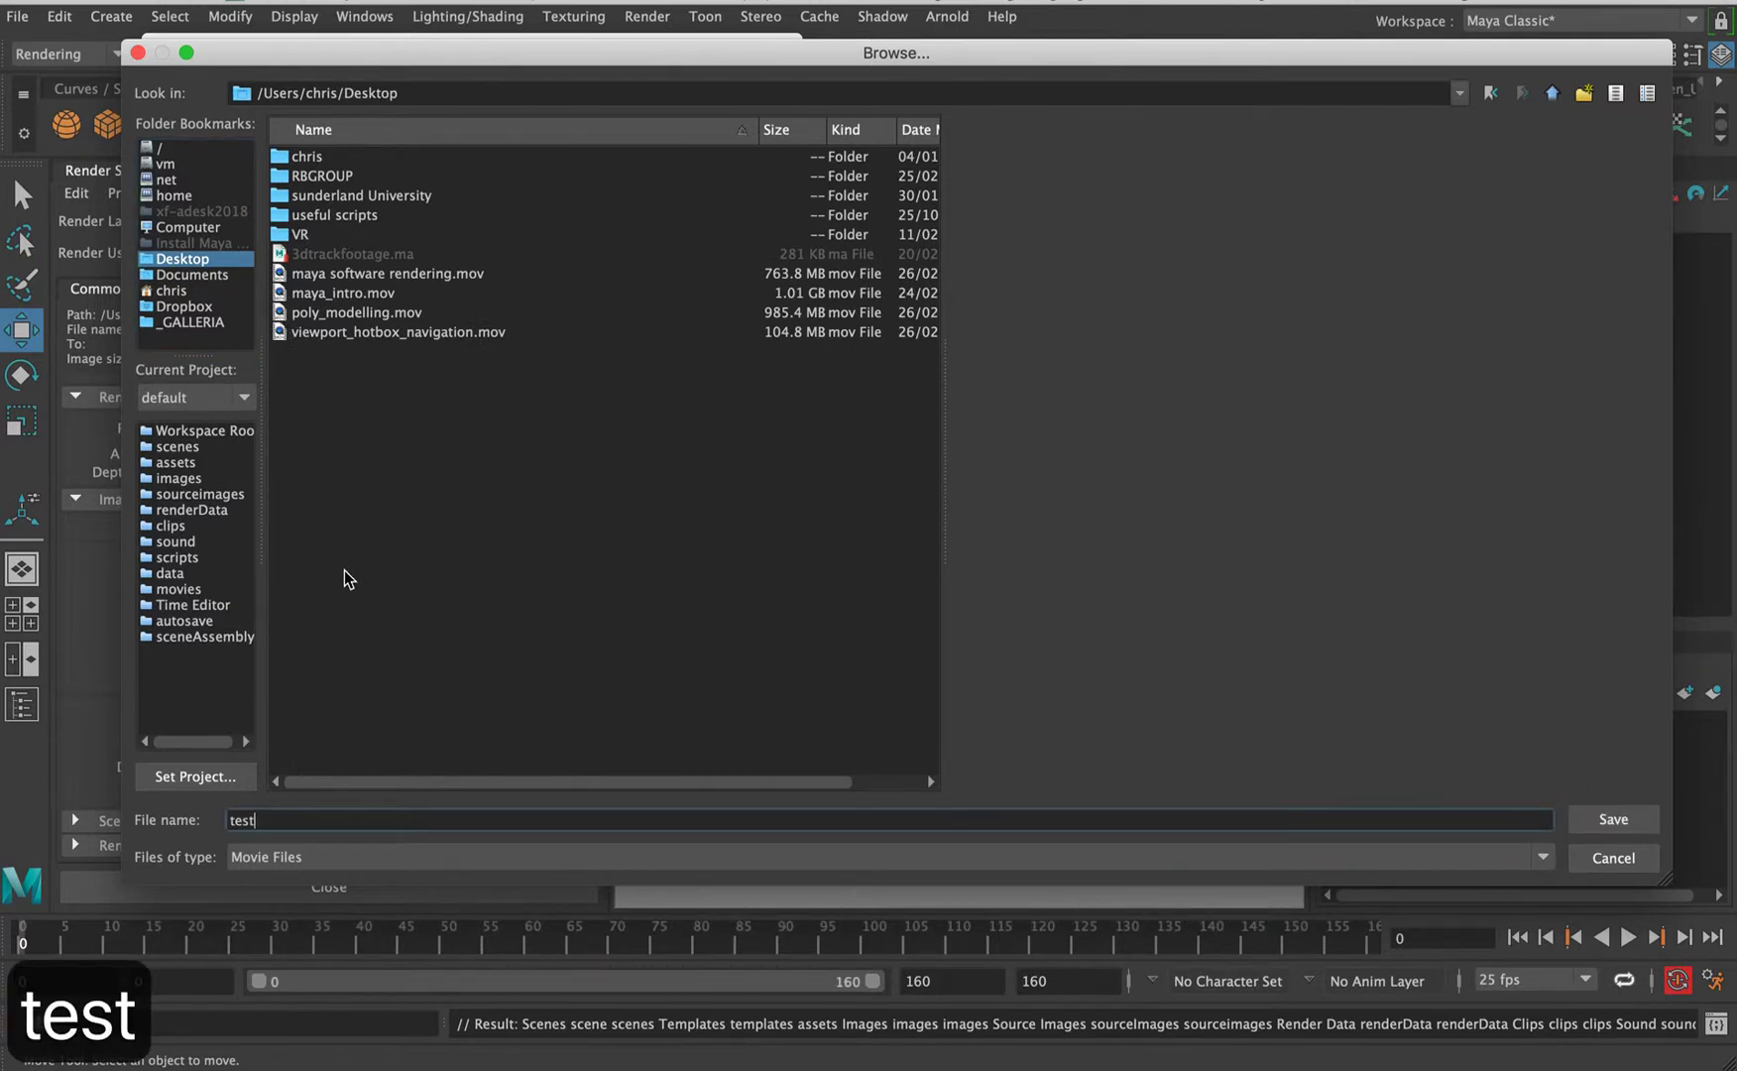
key(Return)
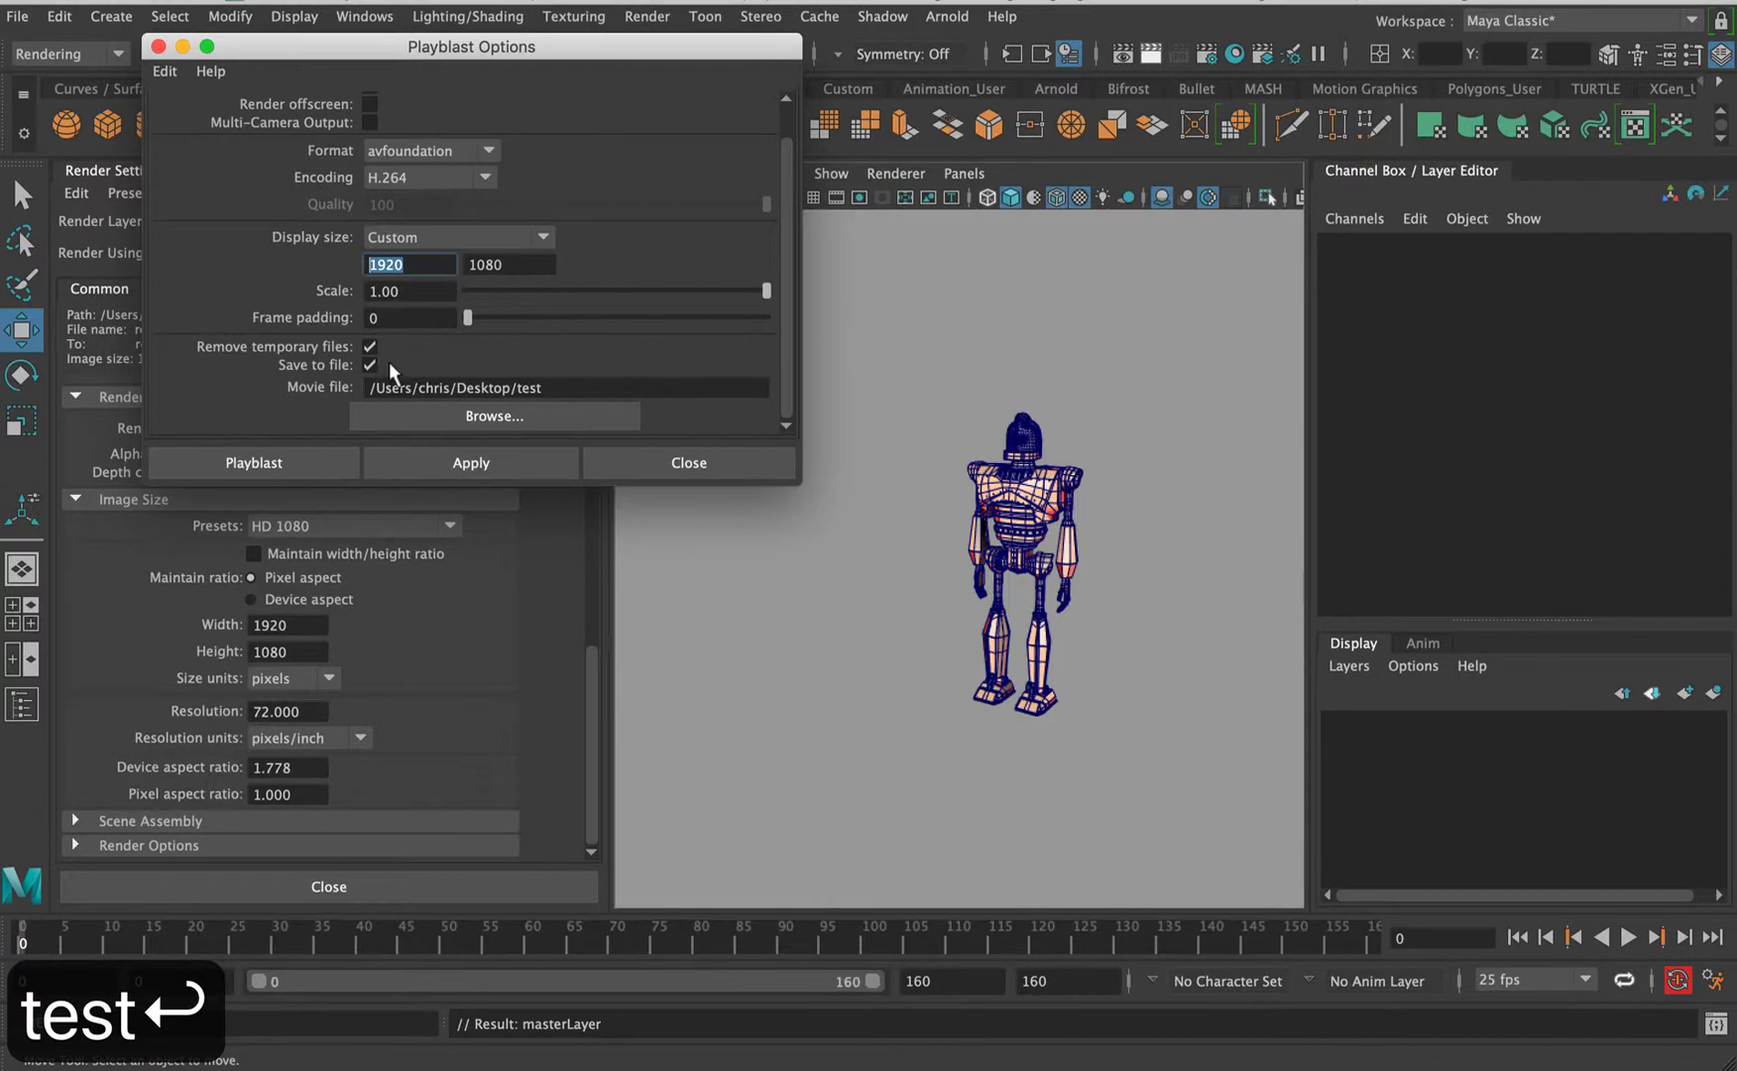
- Create the playblast and play the resulting test.mov with the playback controls moved clear of the robot
click(254, 462)
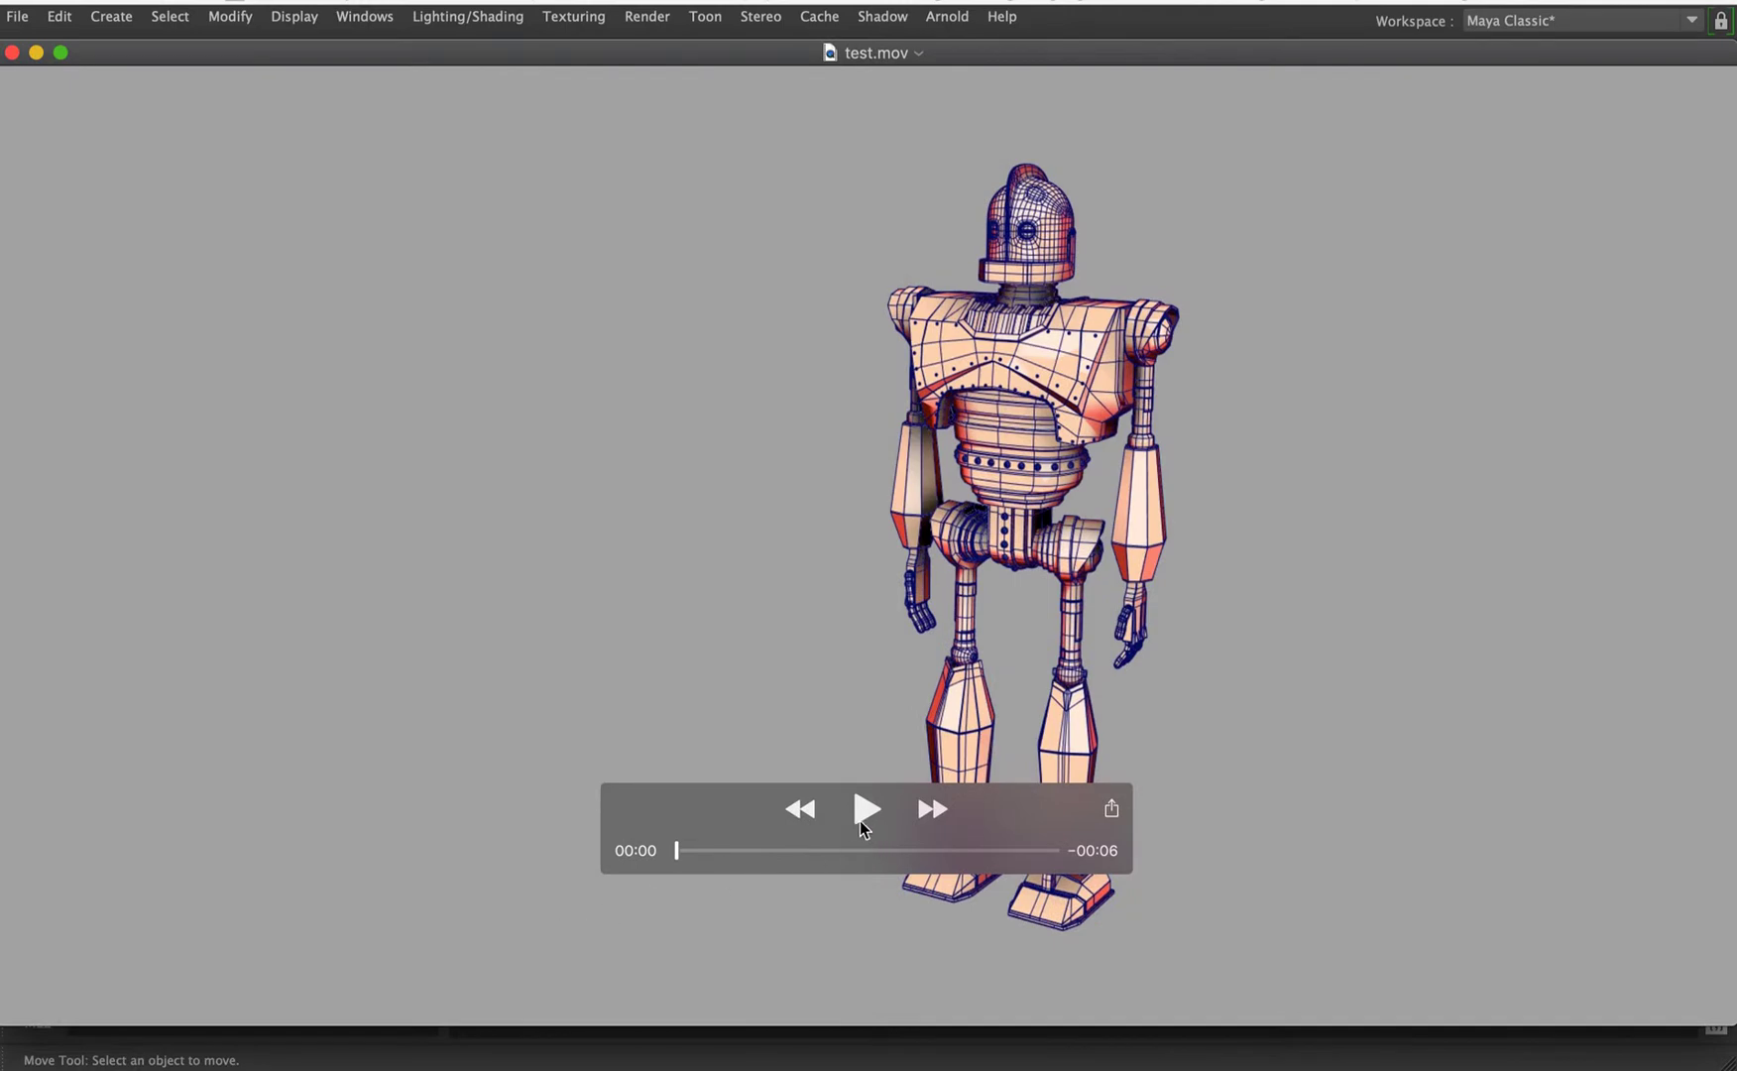
click(862, 821)
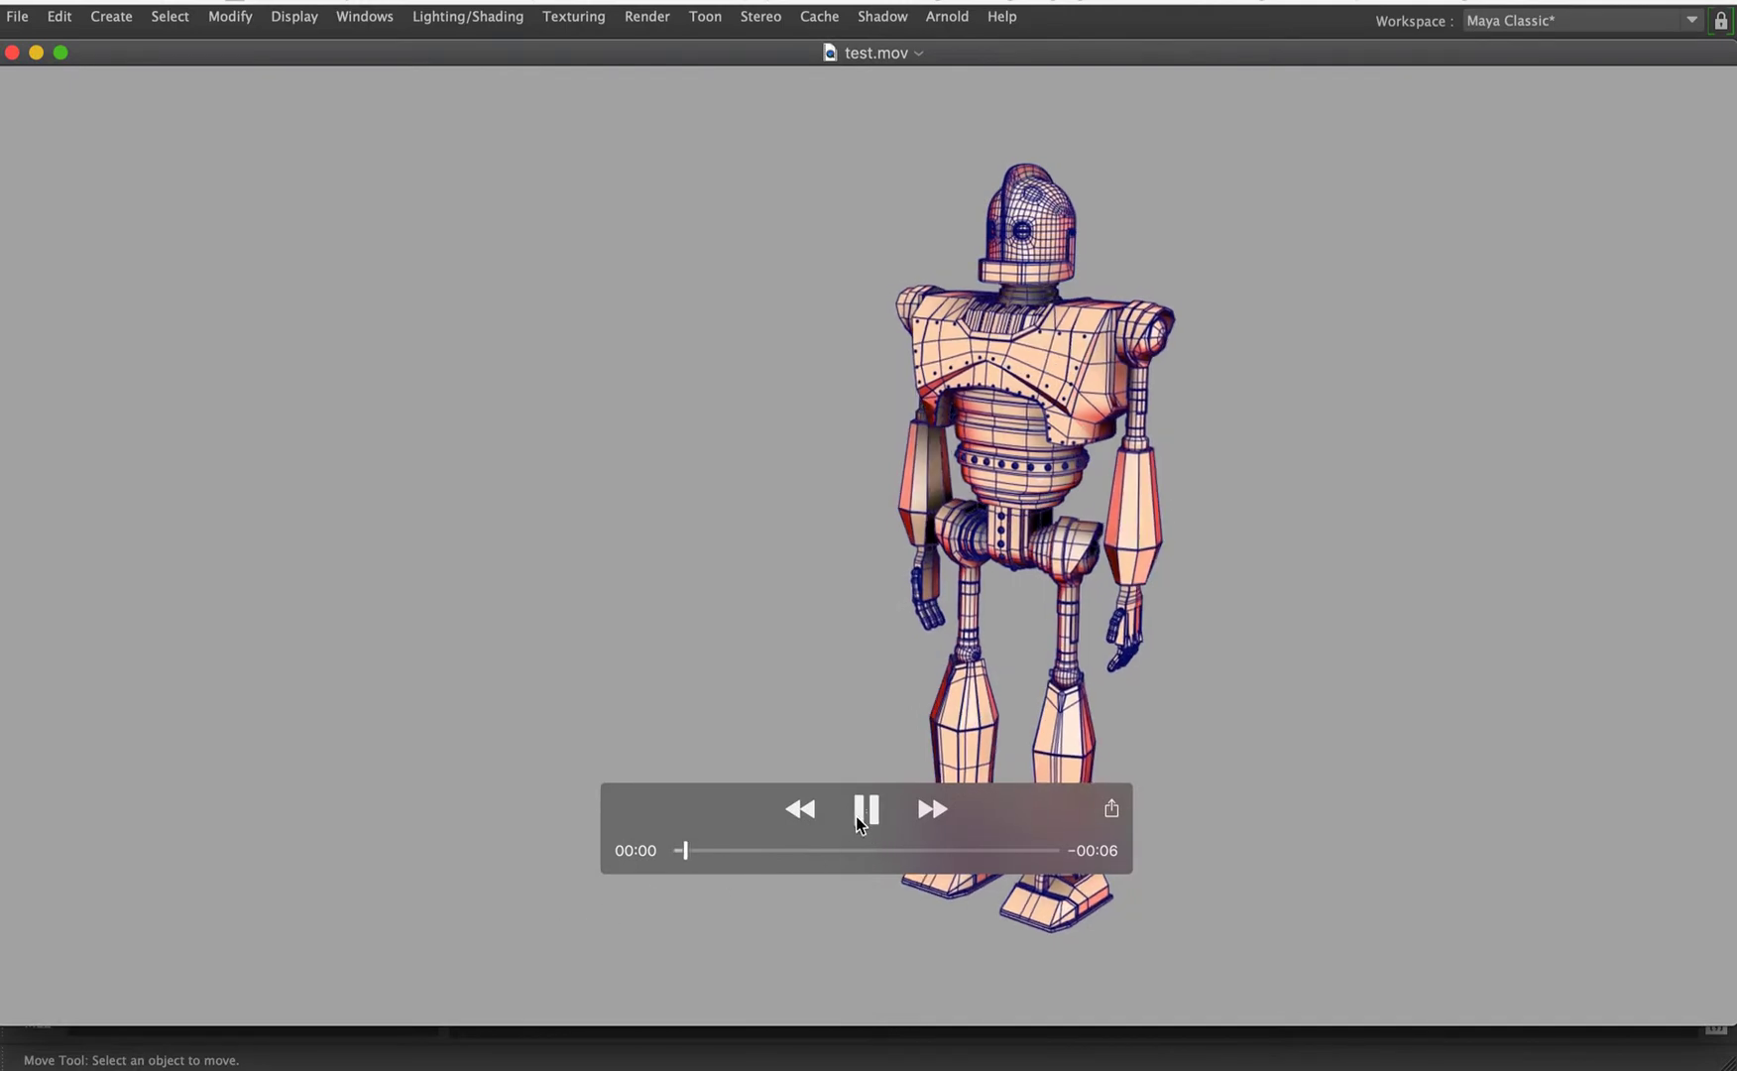
drag(921, 835, 531, 526)
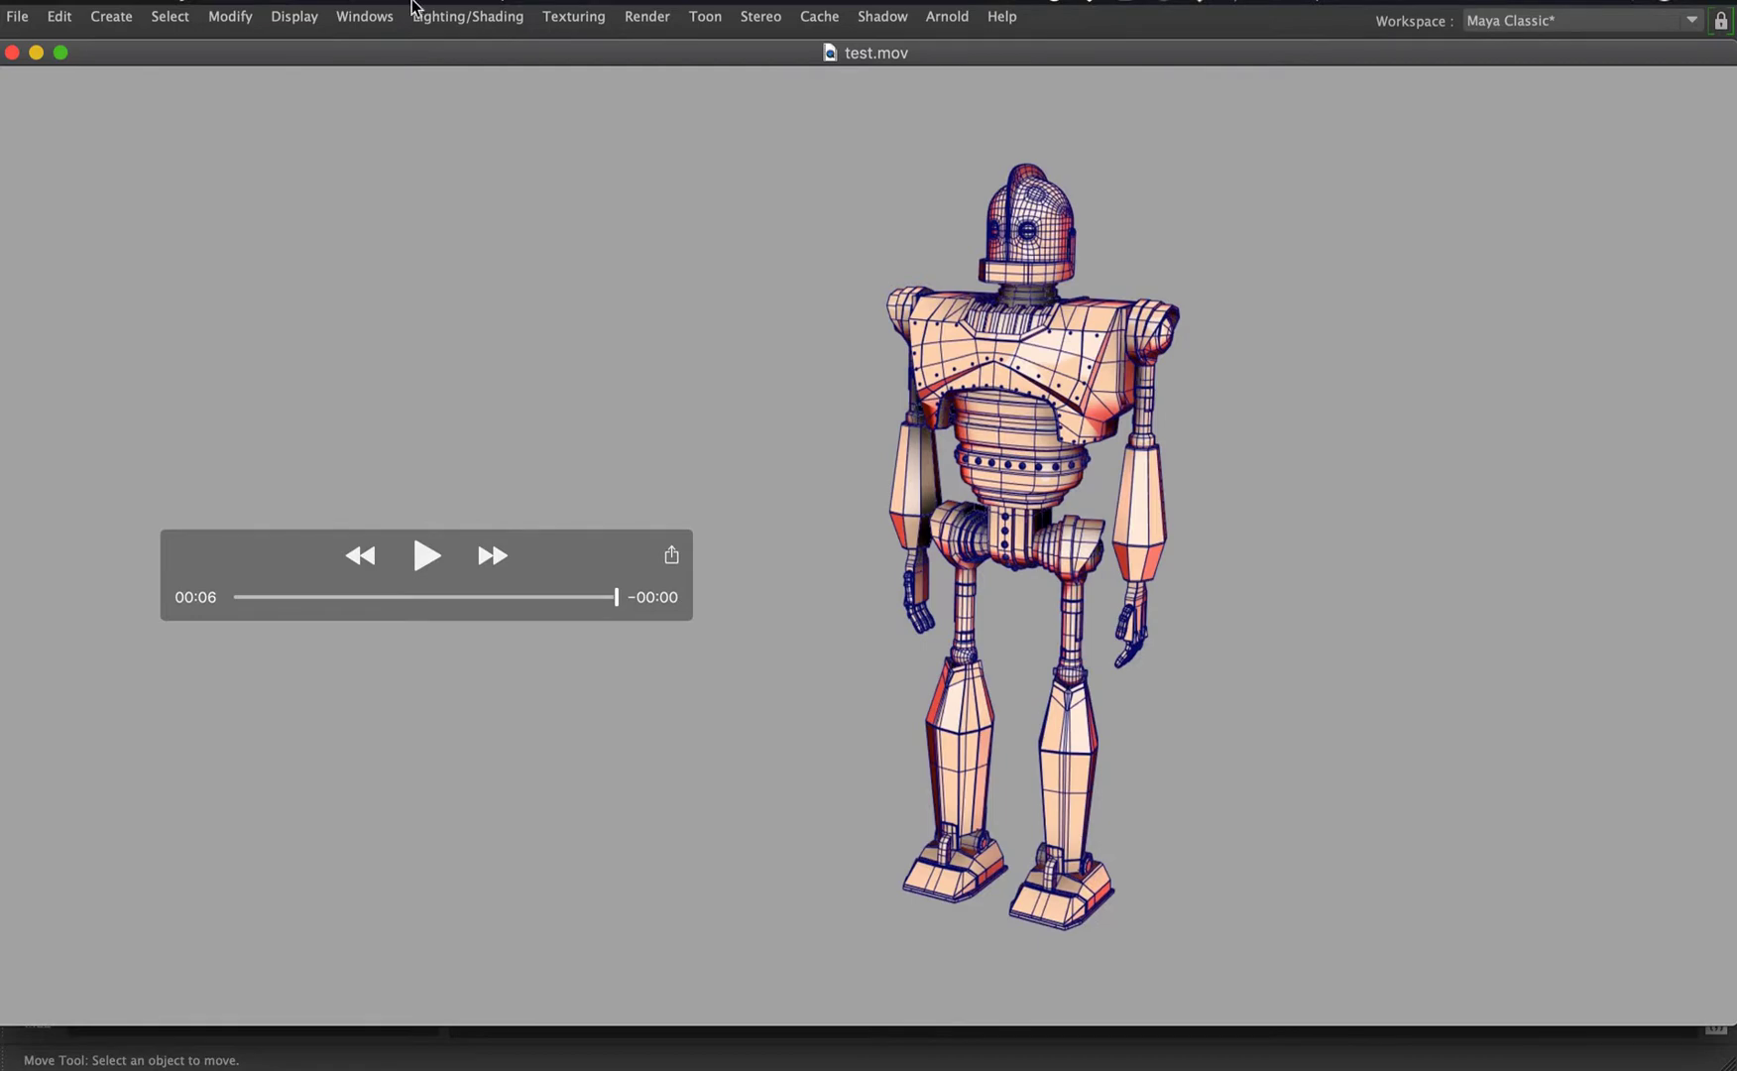
- Play test.mov on a loop to review the robot's turntable, and close the movie
click(344, 12)
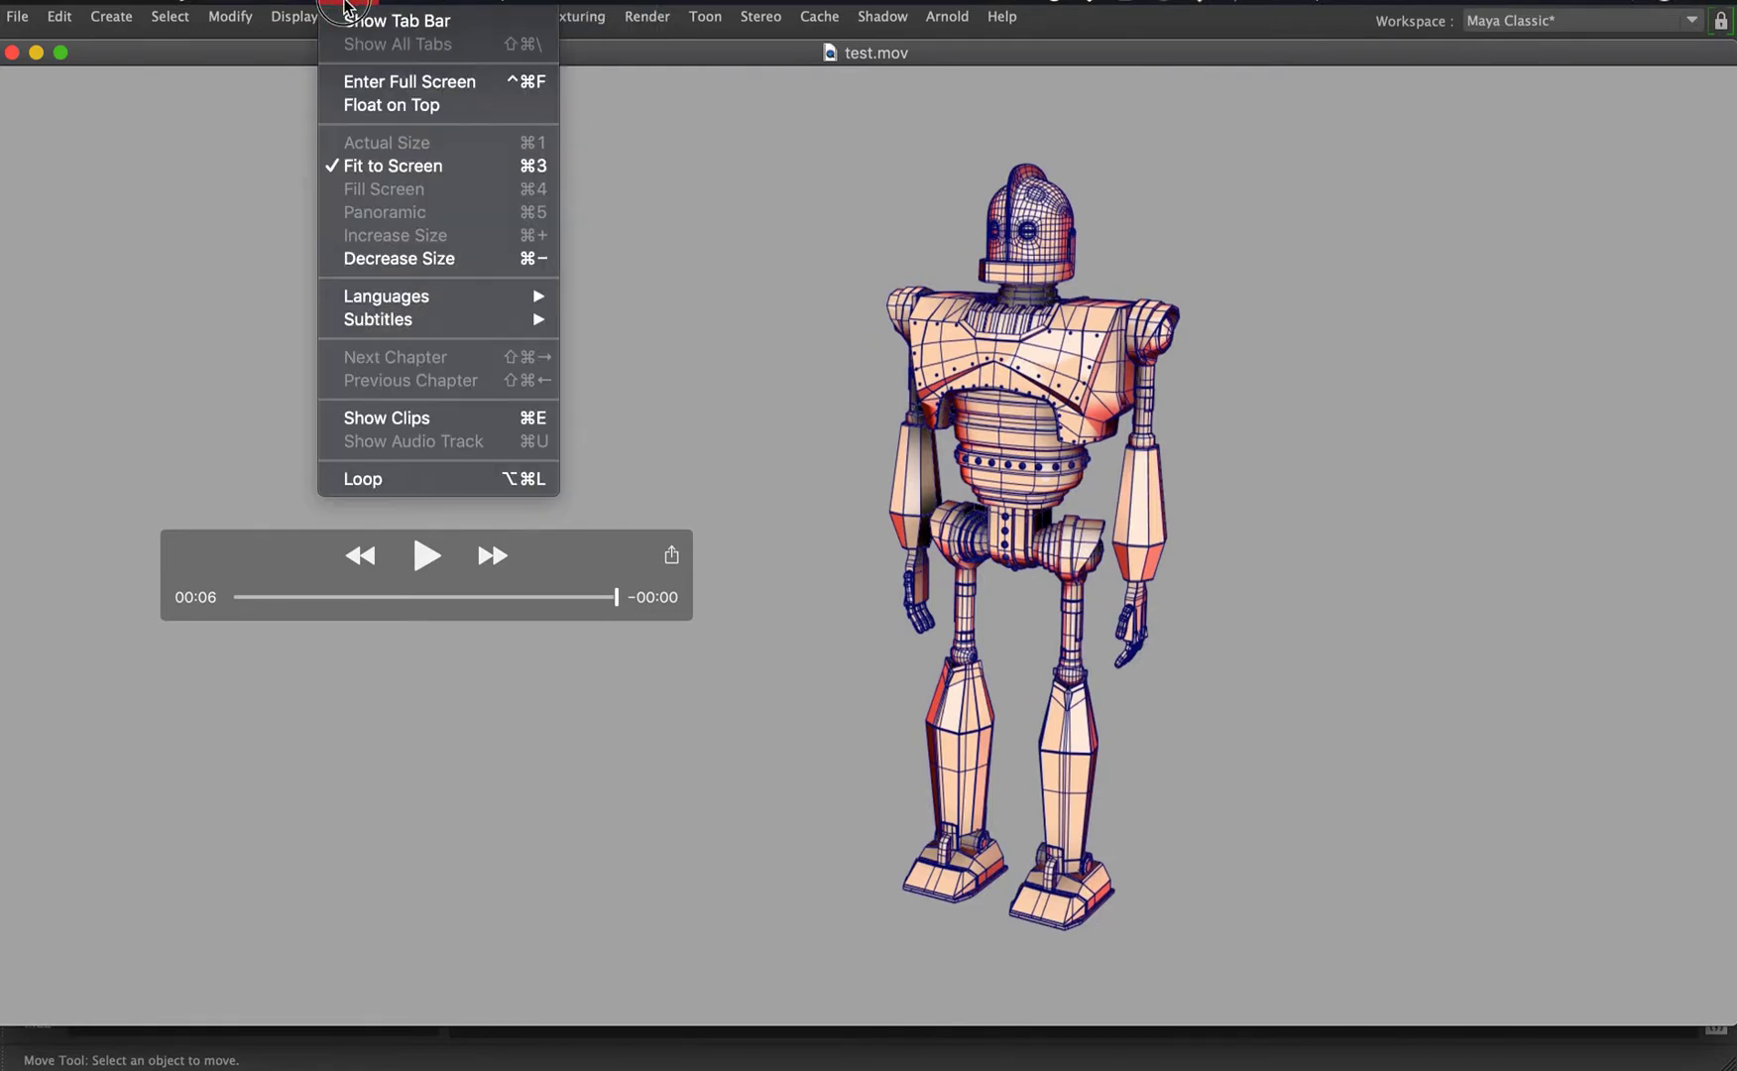
click(387, 481)
click(427, 557)
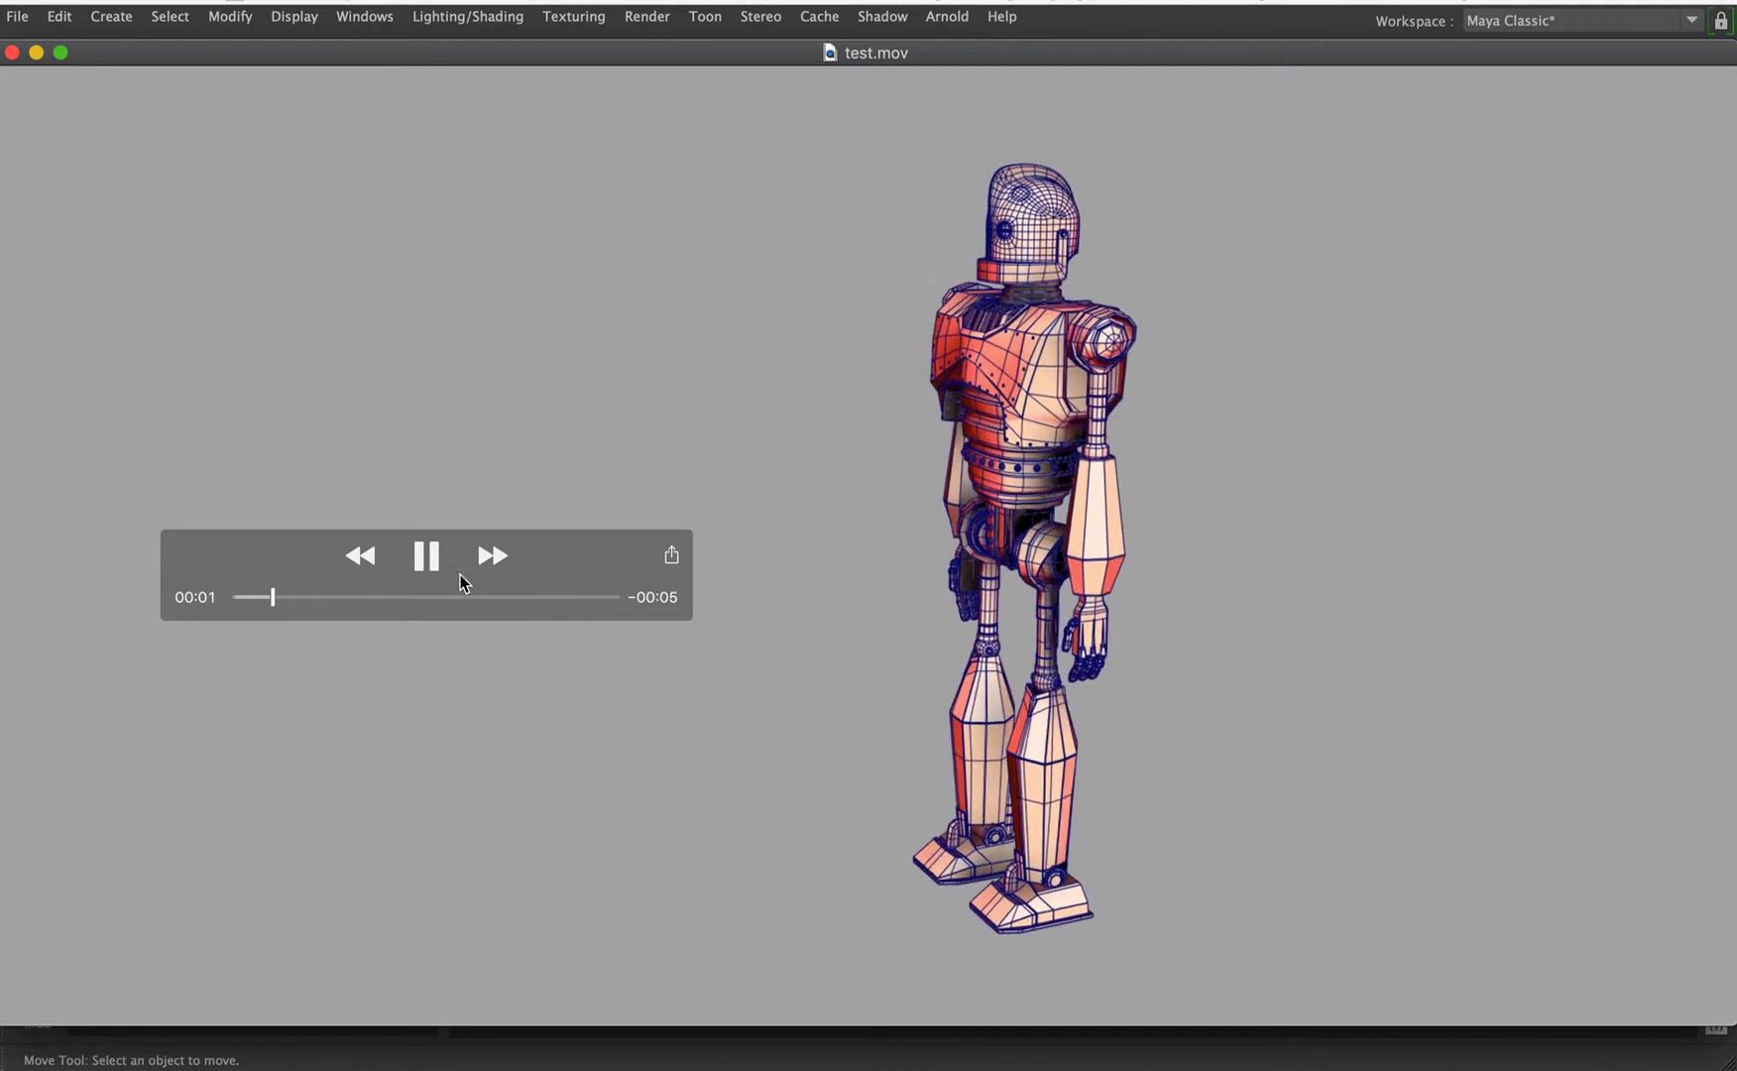
drag(352, 609, 256, 598)
click(428, 558)
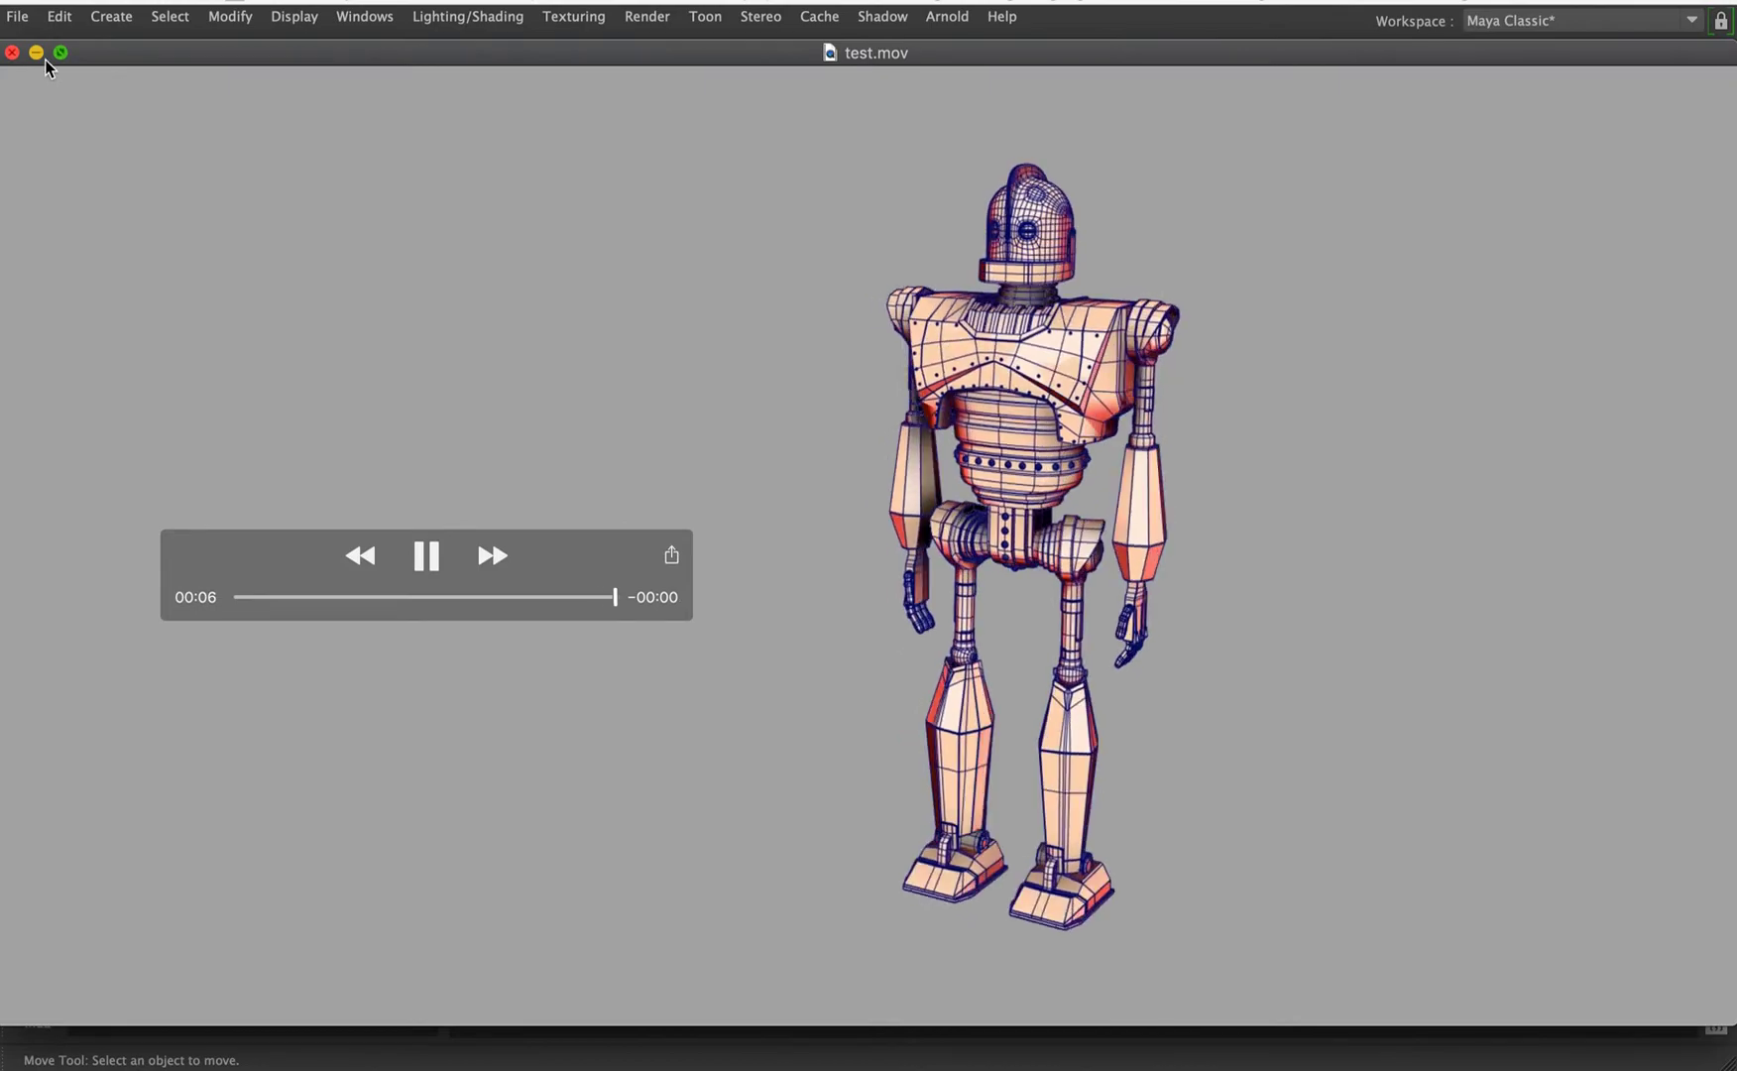
click(12, 52)
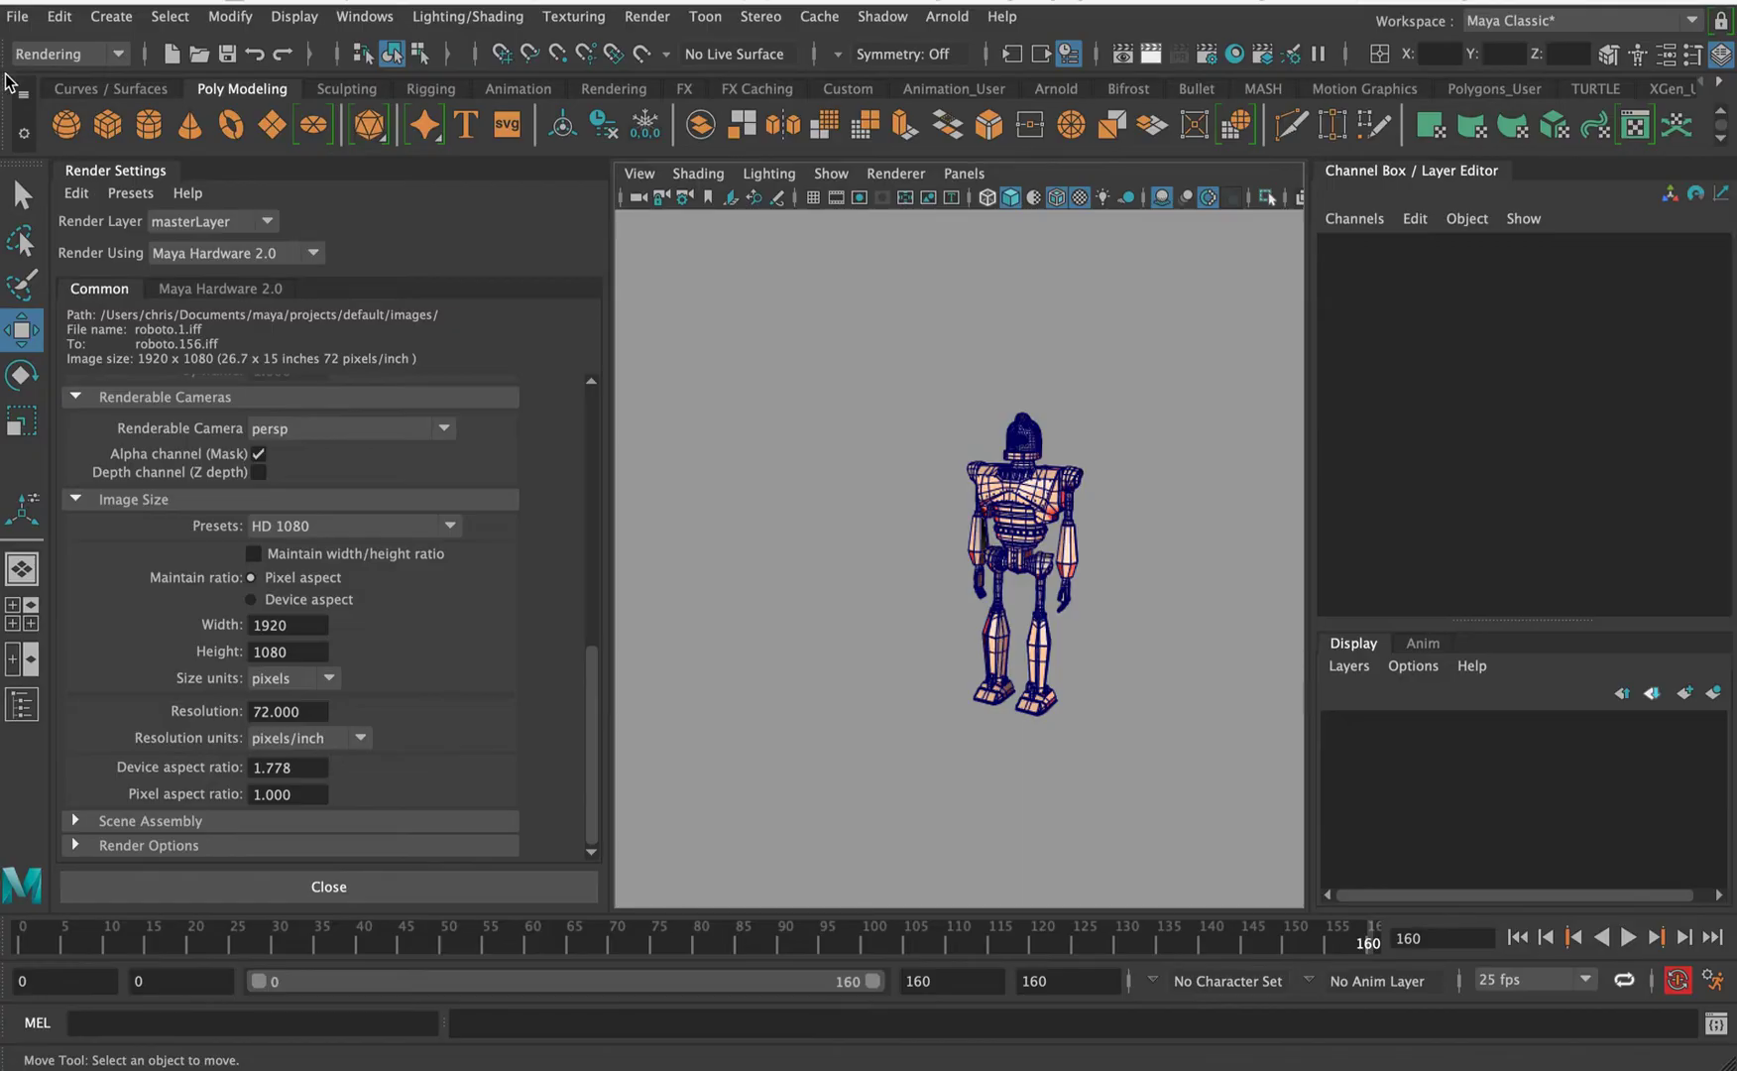